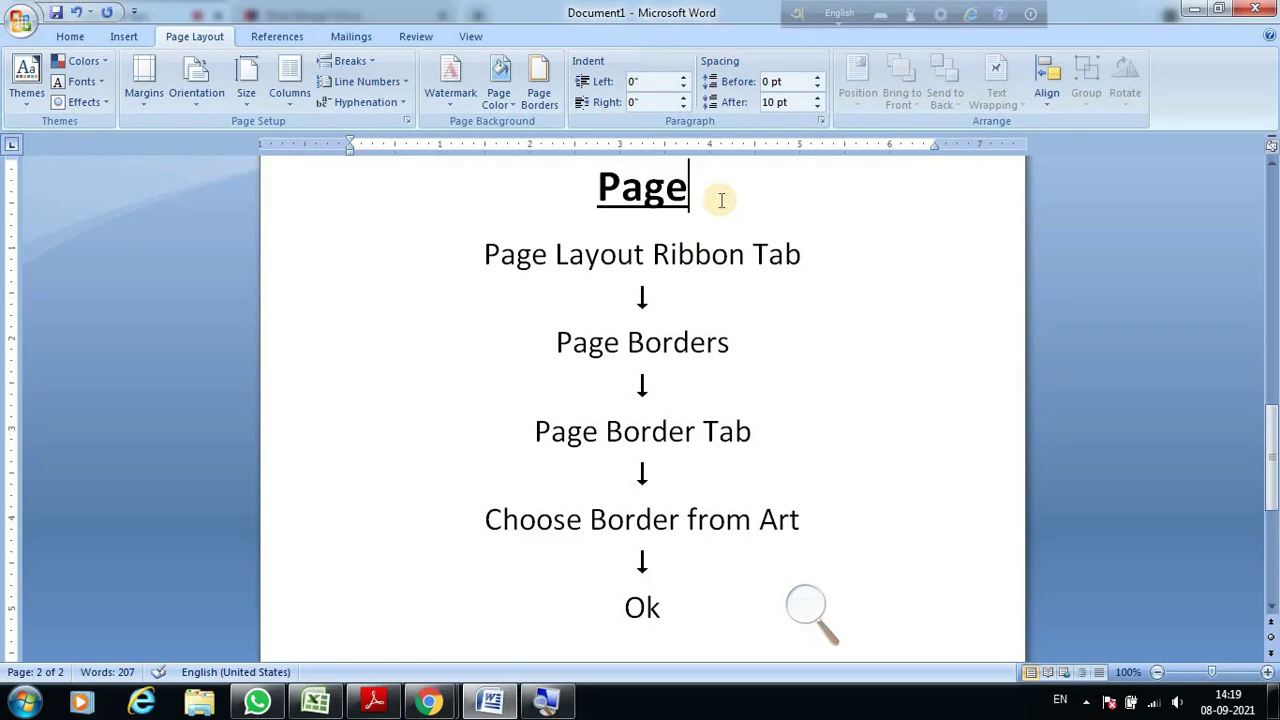
Type 'Border' after 'Page' to finish the heading, correcting the typo.
{"action": "type", "text": "Bod"}
{"action": "key", "text": "BackSpace"}
{"action": "type", "text": "rder"}
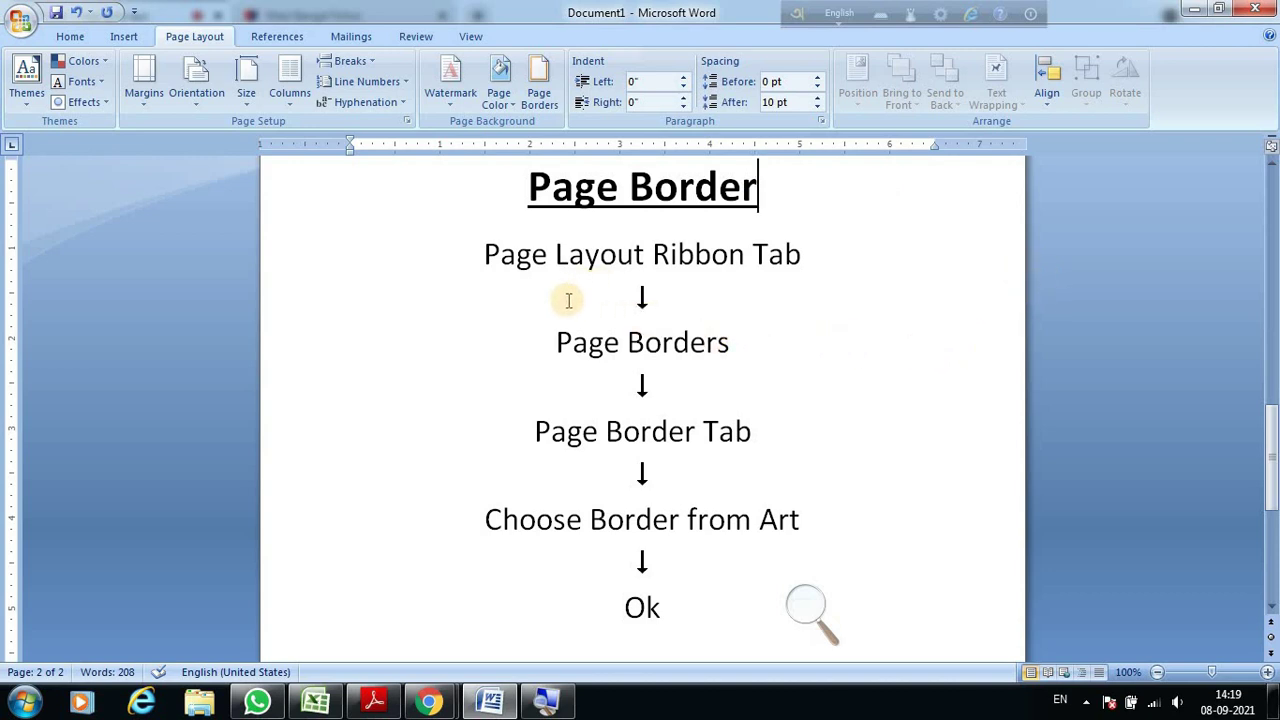
Select the 'Page Layout Ribbon Tab' line, then the 'Page Borders' line.
{"action": "scroll", "coordinate": [562, 294], "scroll_direction": "up", "scroll_amount": 1}
{"action": "scroll", "coordinate": [563, 290], "scroll_direction": "up", "scroll_amount": 1}
{"action": "scroll", "coordinate": [565, 289], "scroll_direction": "down", "scroll_amount": 2}
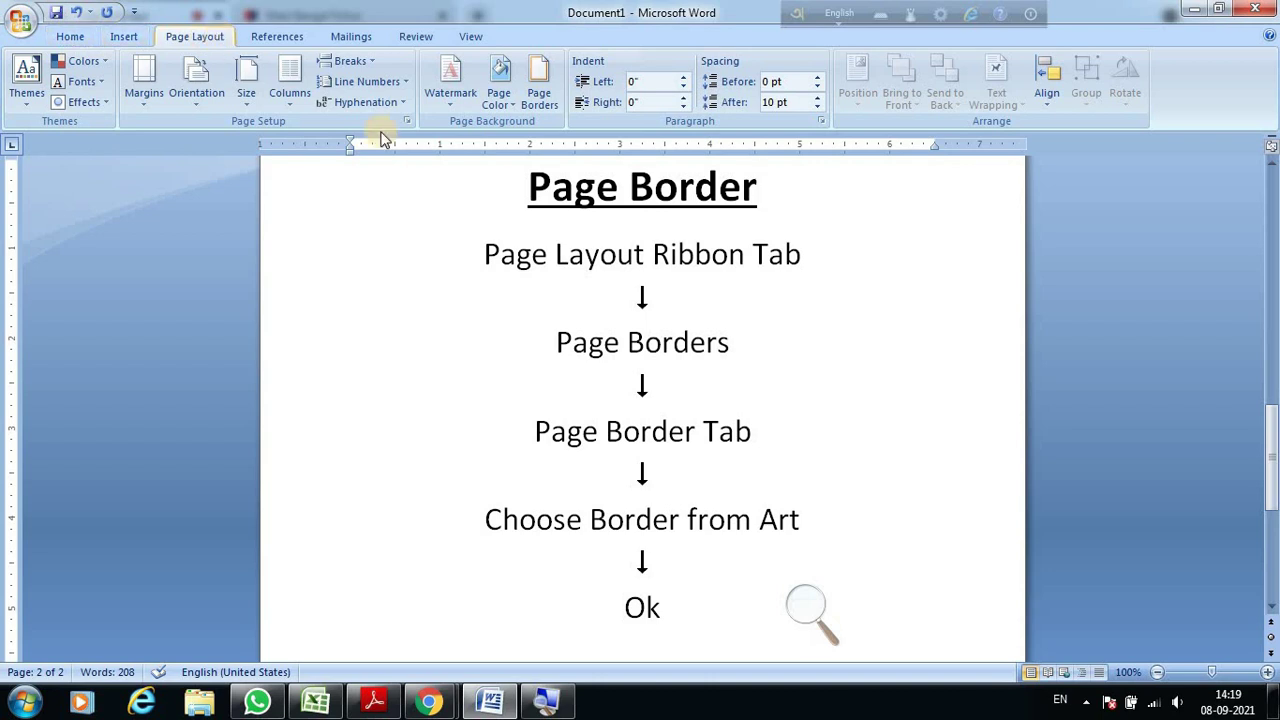
{"action": "left_click_drag", "start_coordinate": [540, 252], "coordinate": [793, 256]}
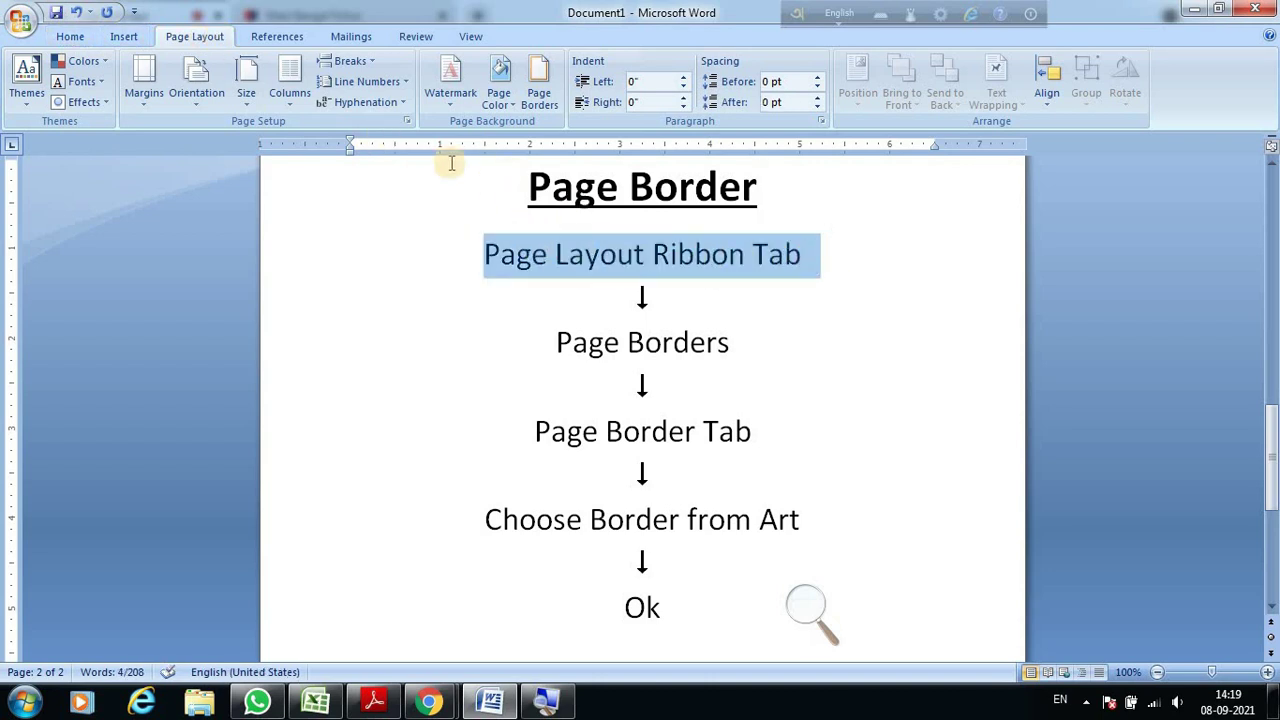
{"action": "left_click", "coordinate": [217, 40]}
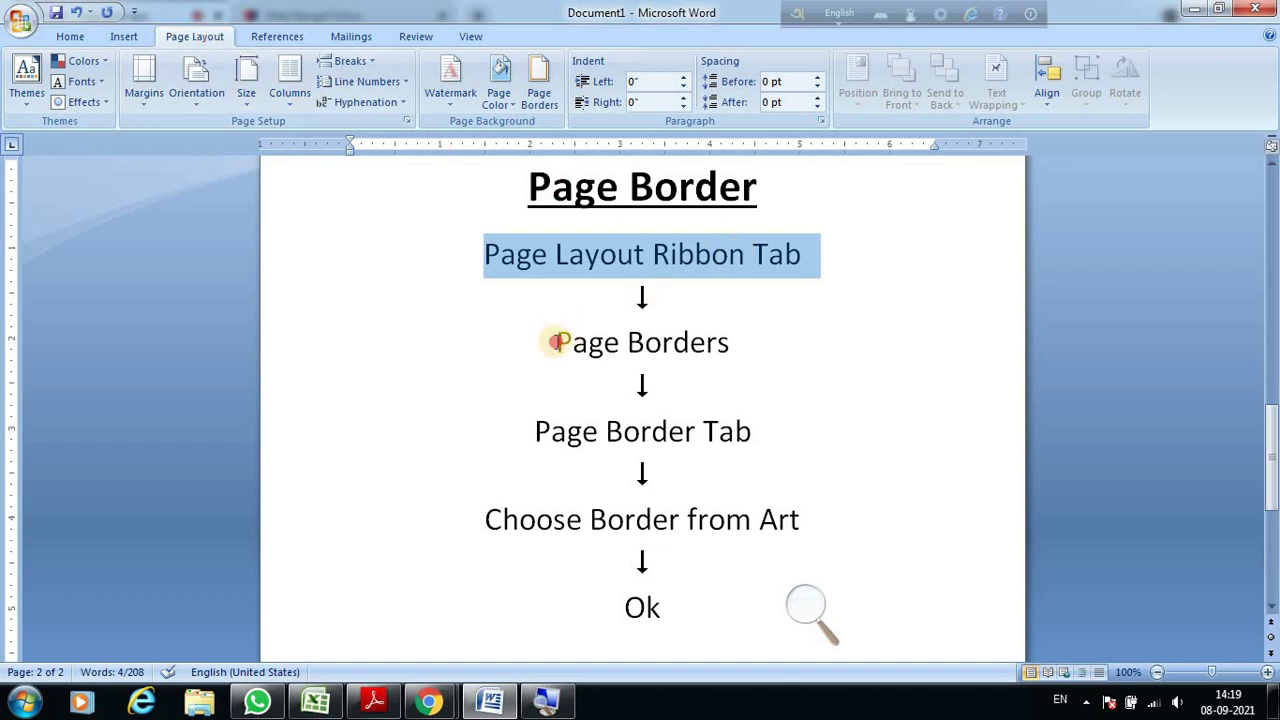
{"action": "left_click_drag", "start_coordinate": [555, 342], "coordinate": [750, 340]}
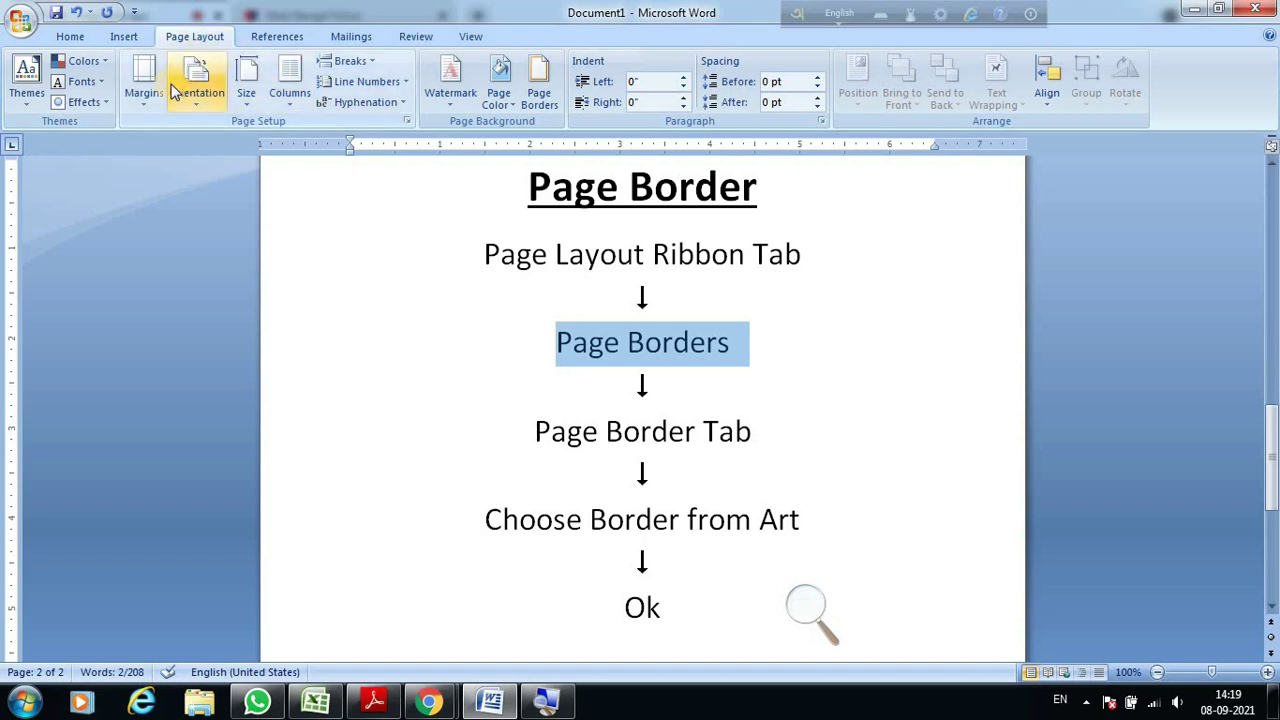
Open Page Borders and move the Borders and Shading dialog aside, then back toward the centre.
{"action": "left_click", "coordinate": [538, 97]}
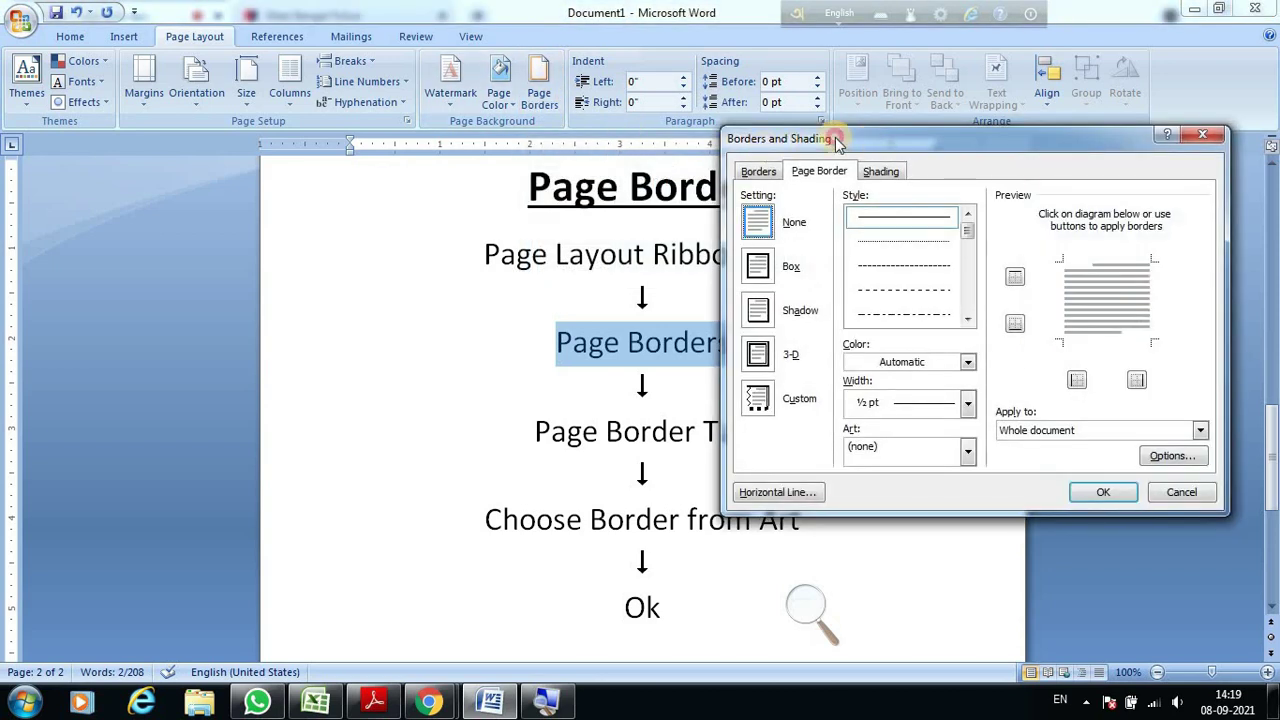
{"action": "mouse_move", "coordinate": [874, 134]}
{"action": "left_mouse_down"}
{"action": "mouse_move", "coordinate": [345, 62]}
{"action": "mouse_move", "coordinate": [157, 69]}
{"action": "left_mouse_up"}
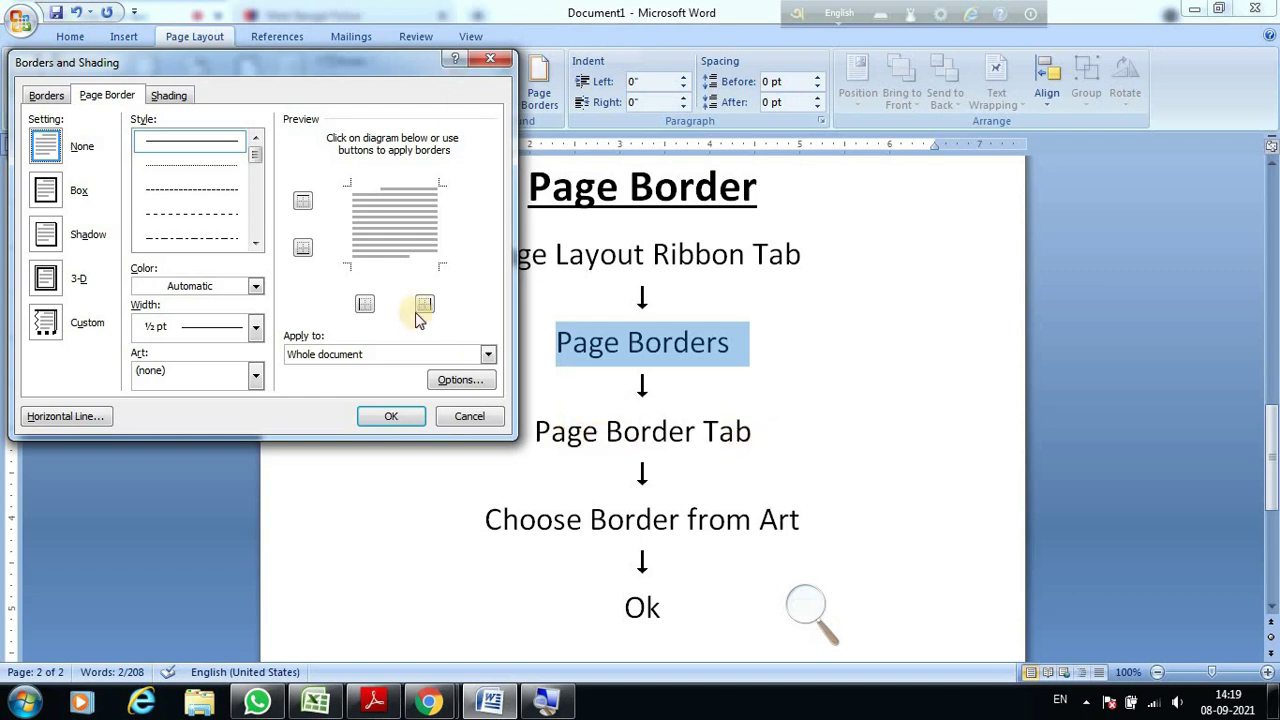
{"action": "mouse_move", "coordinate": [246, 62]}
{"action": "left_mouse_down"}
{"action": "mouse_move", "coordinate": [447, 163]}
{"action": "mouse_move", "coordinate": [483, 187]}
{"action": "mouse_move", "coordinate": [474, 196]}
{"action": "left_mouse_up"}
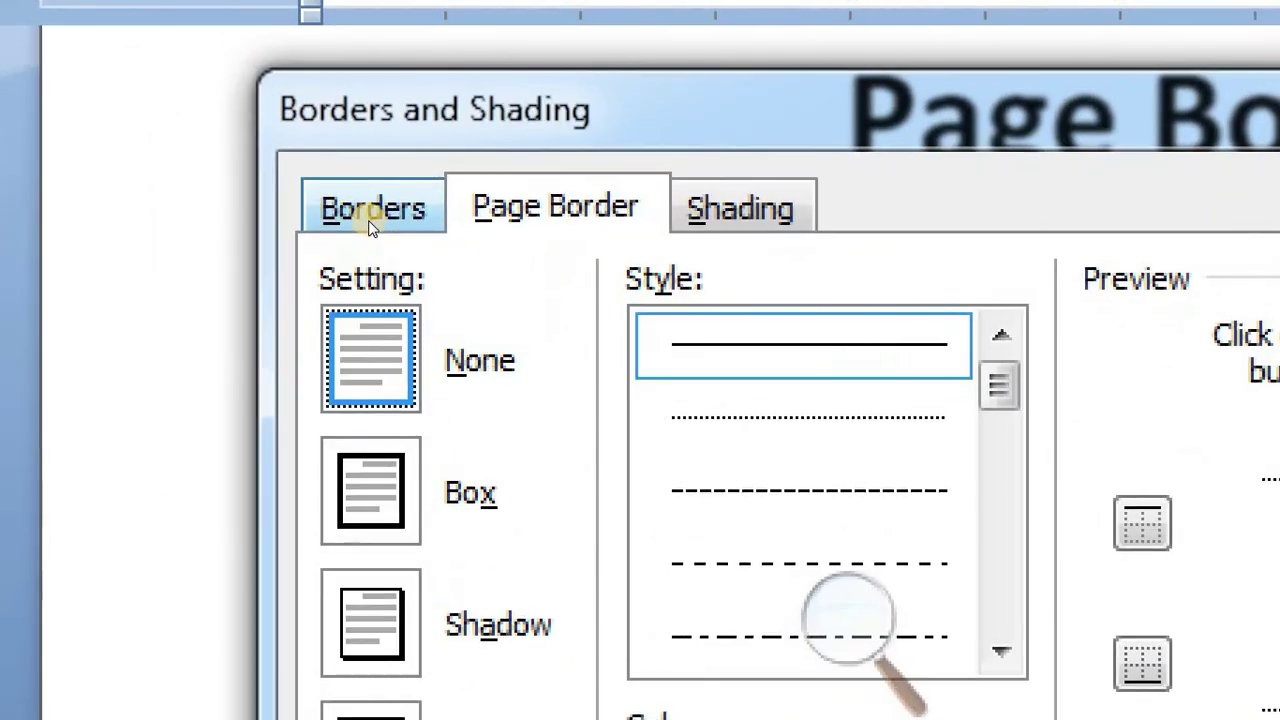
Cycle through the Borders, Shading and Page Border tabs, ending on Page Border.
{"action": "left_click", "coordinate": [367, 226]}
{"action": "left_click", "coordinate": [478, 216]}
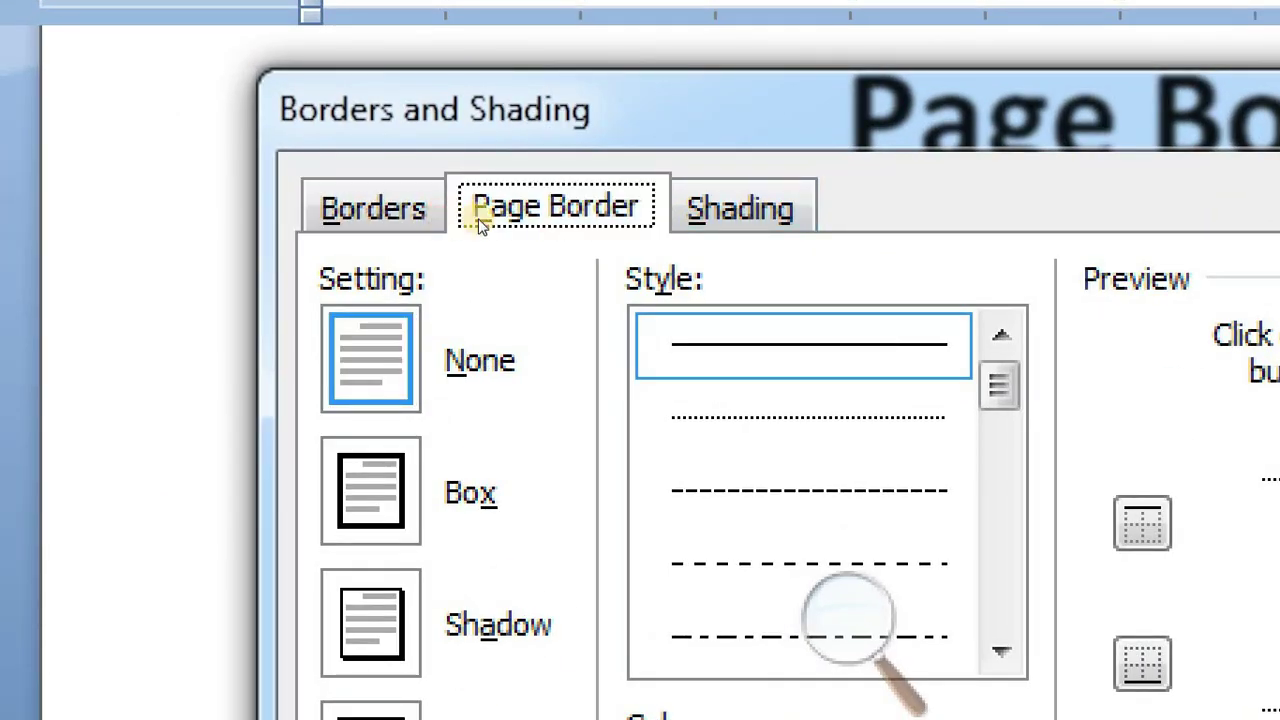
{"action": "key", "text": "ctrl+Tab"}
{"action": "left_click", "coordinate": [347, 212]}
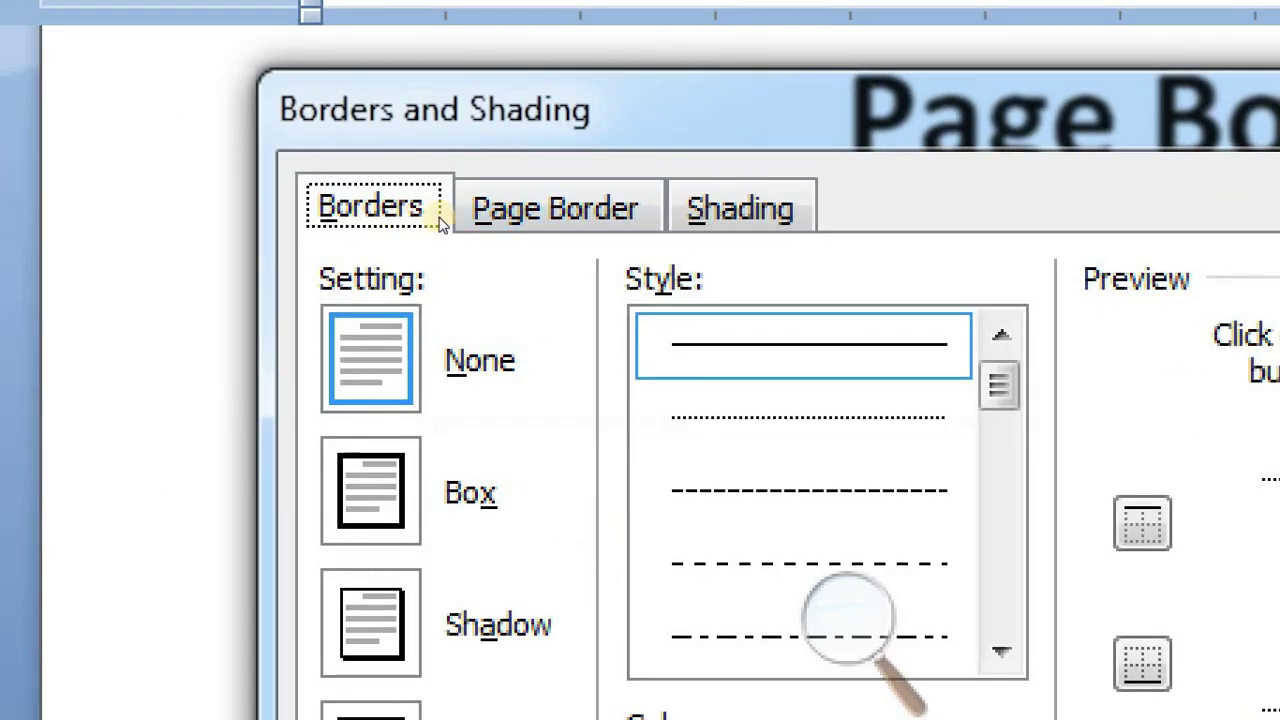
{"action": "left_click", "coordinate": [498, 220]}
{"action": "key", "text": "ctrl+Tab"}
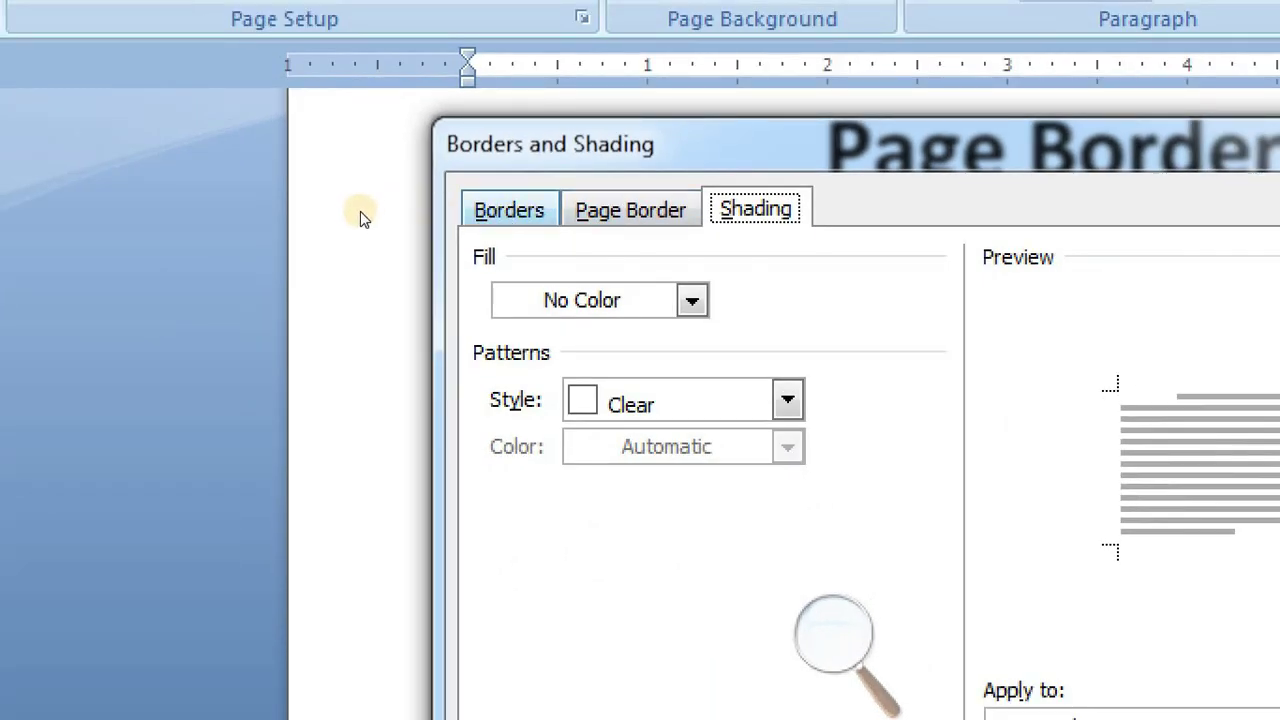
{"action": "key", "text": "ctrl+Tab"}
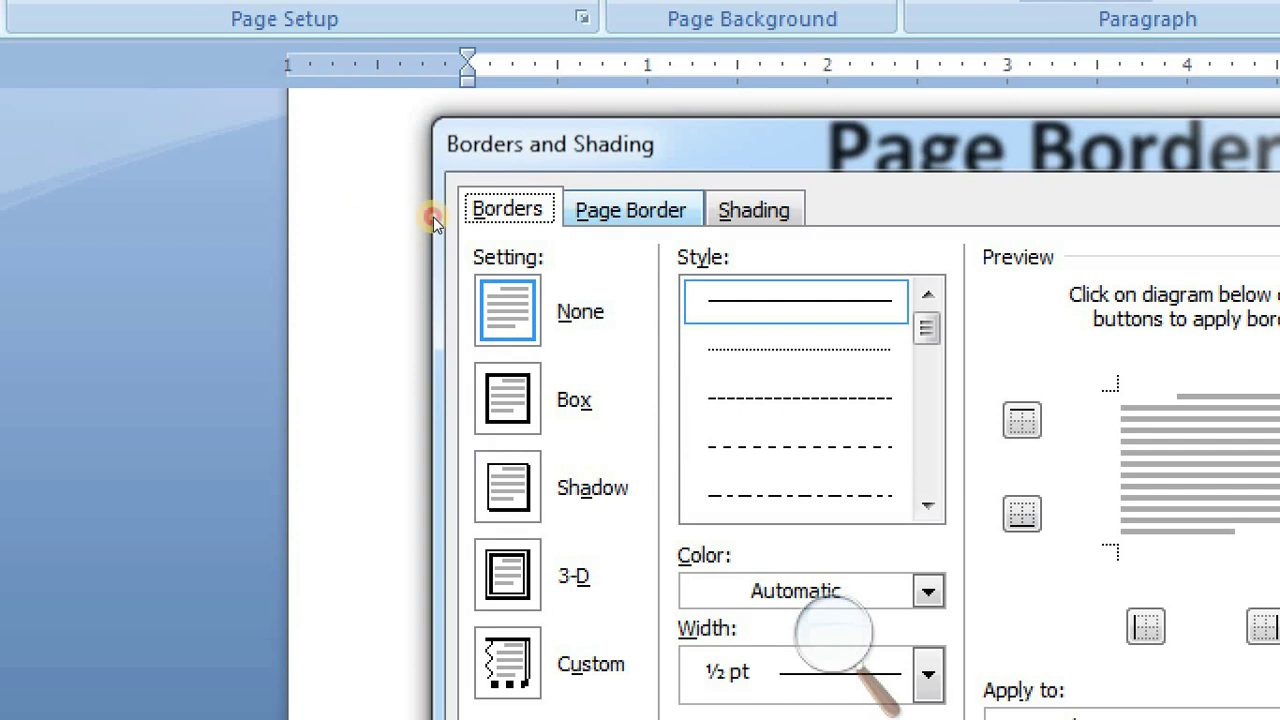
{"action": "key", "text": "ctrl+Tab"}
{"action": "key", "text": "ctrl+Tab"}
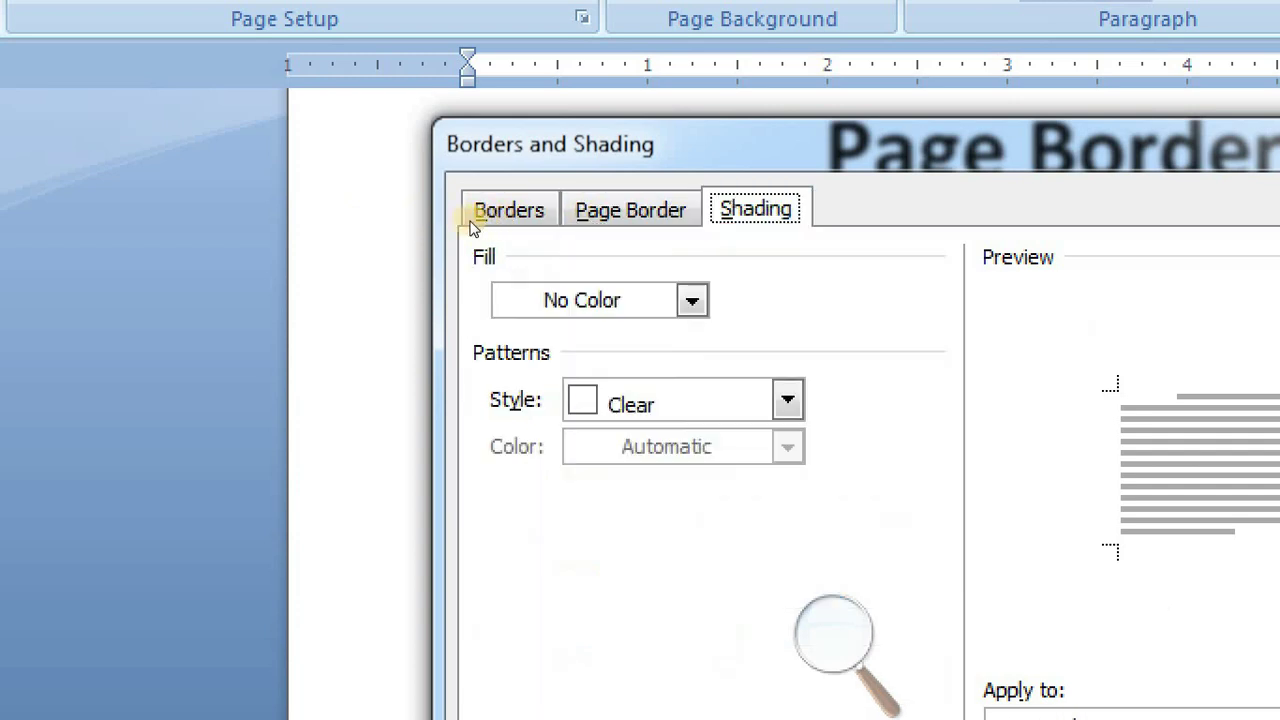
{"action": "key", "text": "ctrl+shift+Tab"}
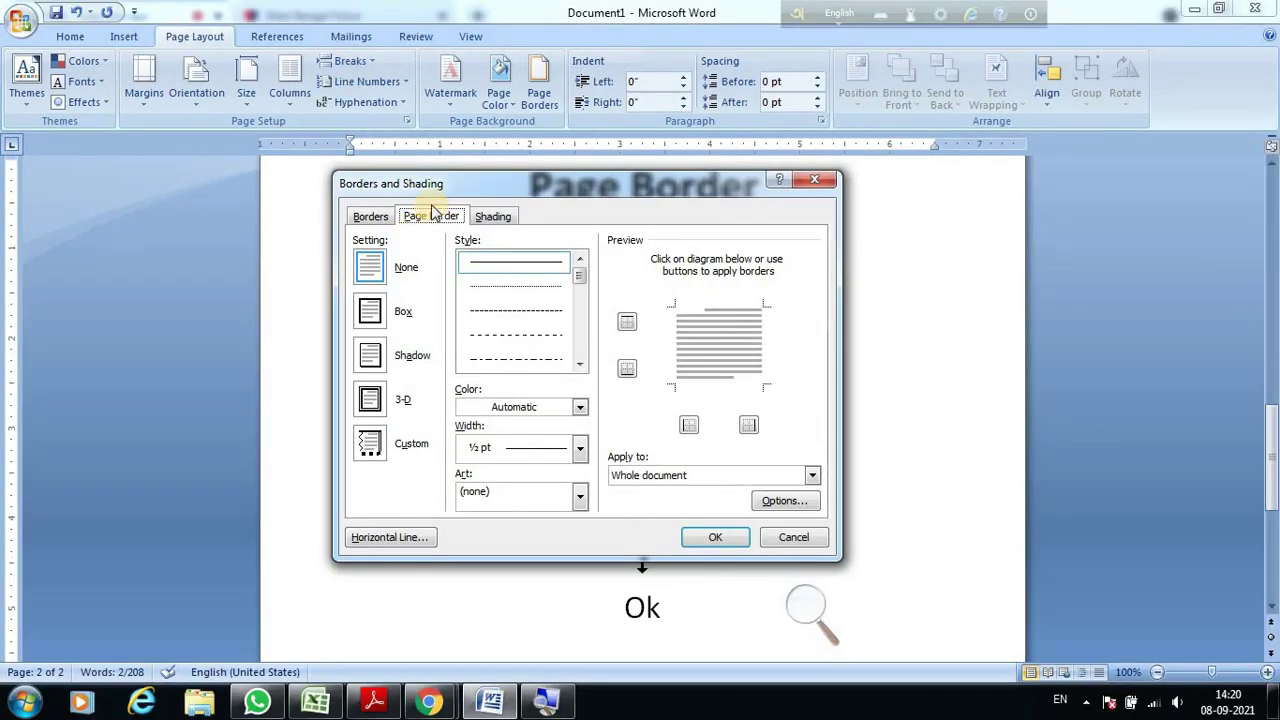
{"action": "left_click_drag", "start_coordinate": [588, 185], "coordinate": [500, 92]}
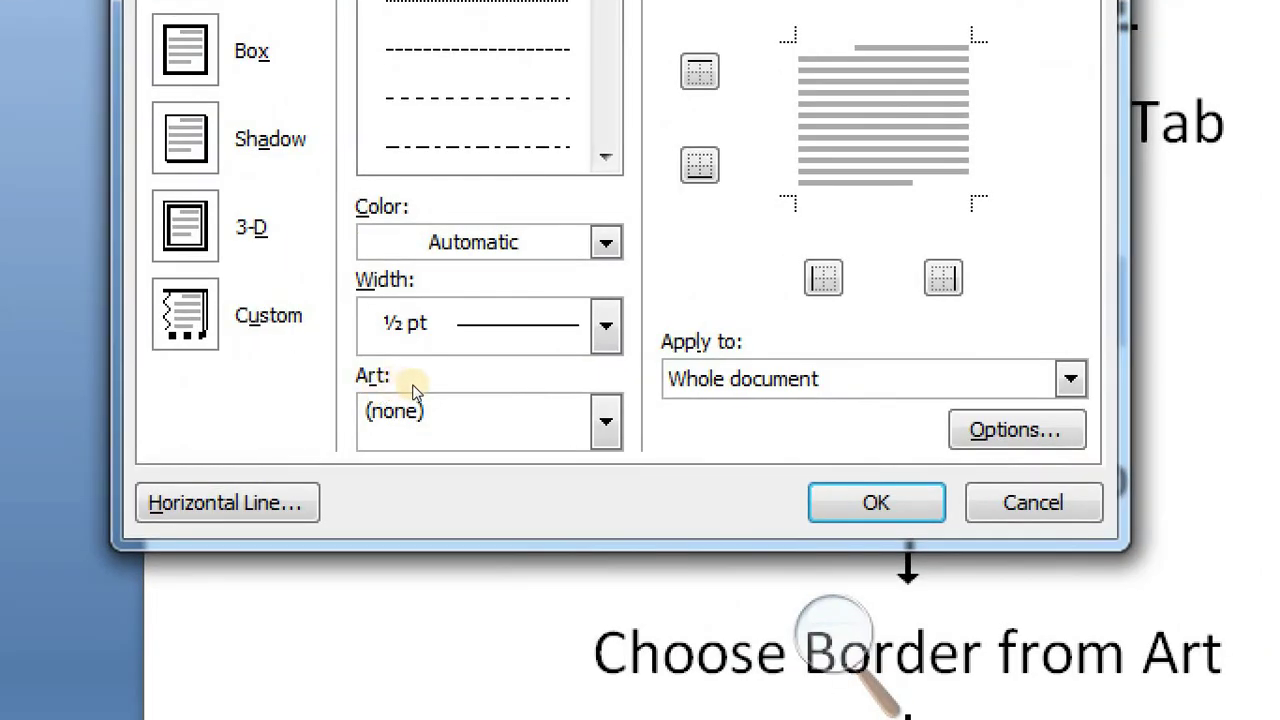
Pick a patterned 16 pt art border from the Art list and apply it to the whole document.
{"action": "left_click", "coordinate": [490, 405]}
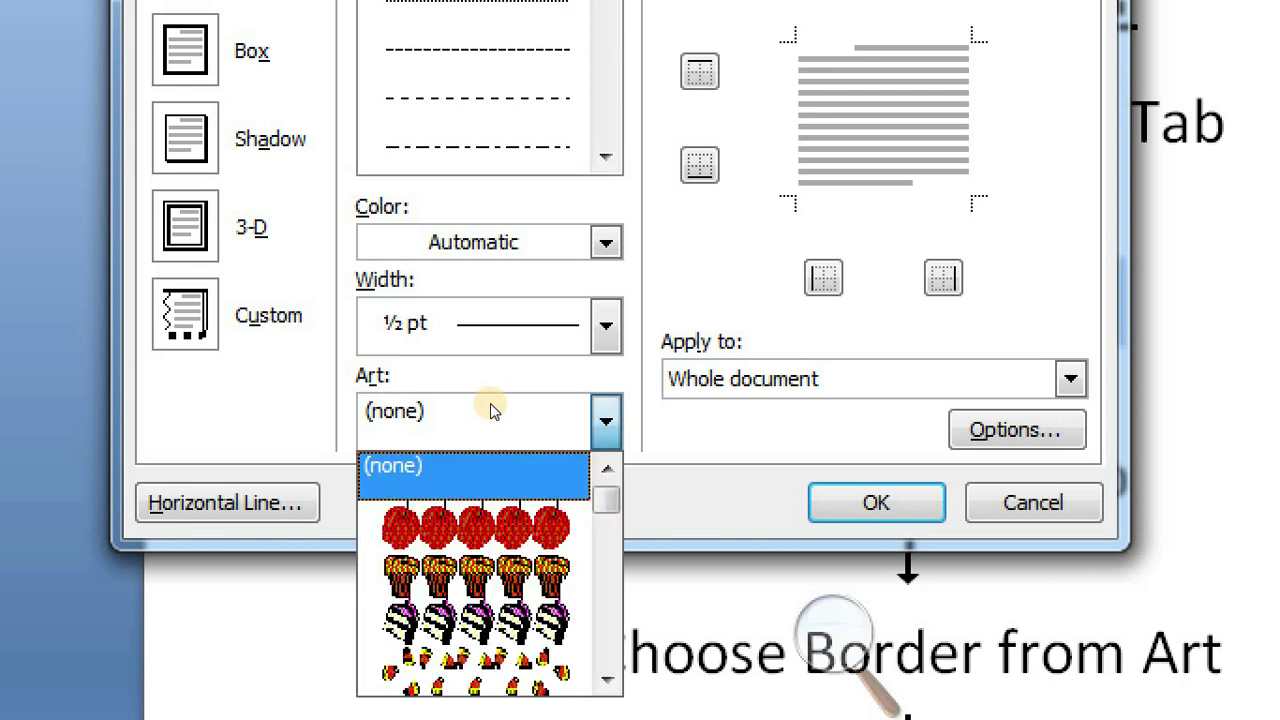
{"action": "scroll", "coordinate": [460, 497], "scroll_direction": "down", "scroll_amount": 2}
{"action": "scroll", "coordinate": [457, 497], "scroll_direction": "up", "scroll_amount": 1}
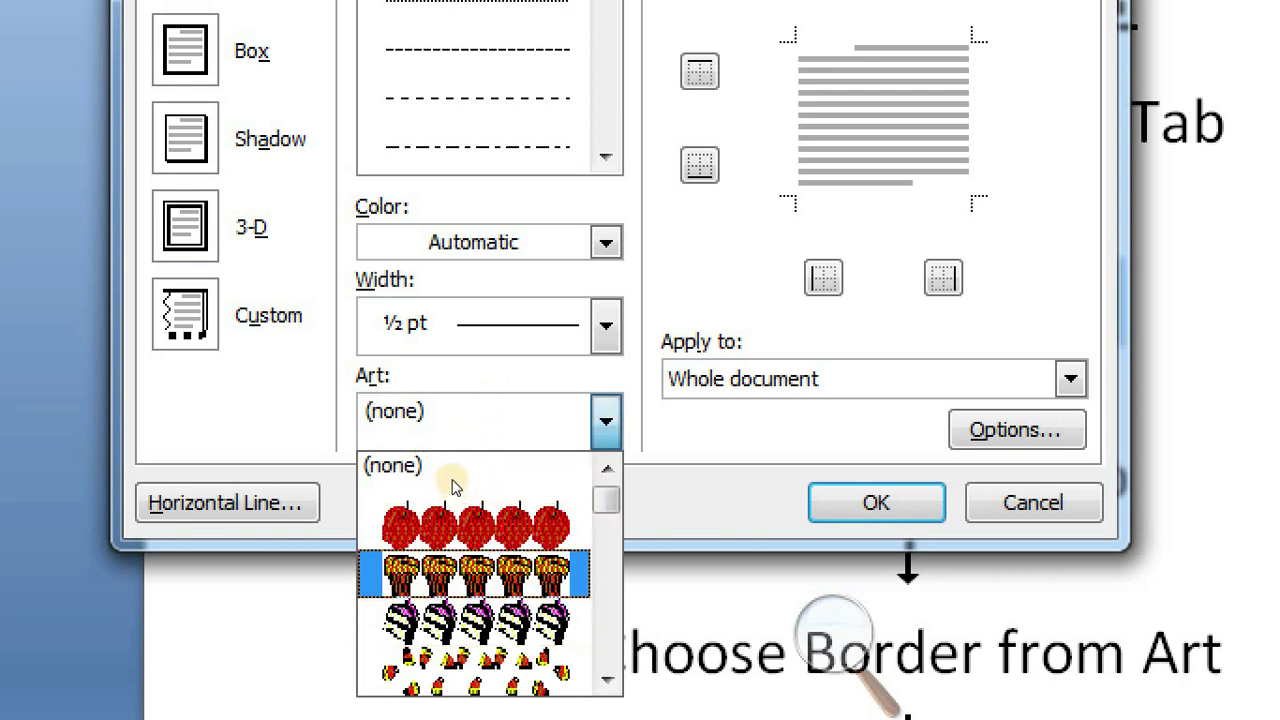
{"action": "scroll", "coordinate": [445, 505], "scroll_direction": "down", "scroll_amount": 3}
{"action": "scroll", "coordinate": [441, 505], "scroll_direction": "down", "scroll_amount": 3}
{"action": "scroll", "coordinate": [442, 500], "scroll_direction": "down", "scroll_amount": 3}
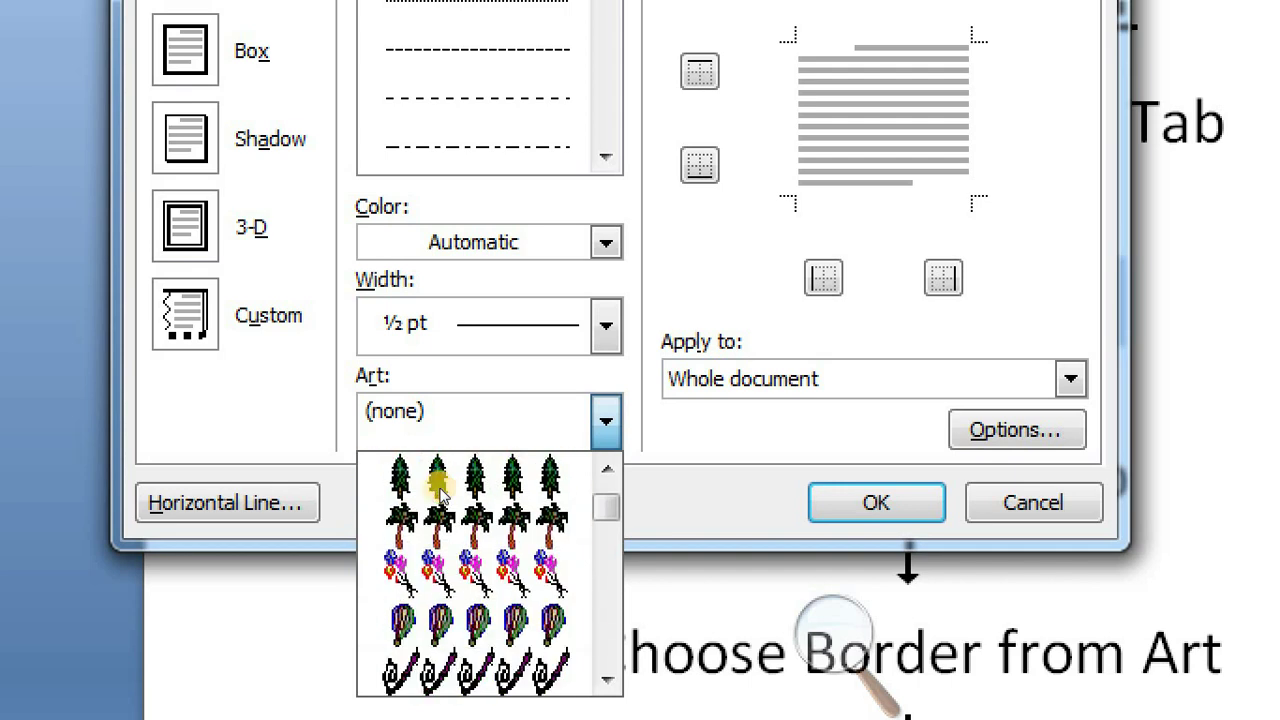
{"action": "scroll", "coordinate": [442, 495], "scroll_direction": "down", "scroll_amount": 3}
{"action": "scroll", "coordinate": [443, 490], "scroll_direction": "down", "scroll_amount": 4}
{"action": "scroll", "coordinate": [441, 490], "scroll_direction": "down", "scroll_amount": 3}
{"action": "scroll", "coordinate": [441, 490], "scroll_direction": "down", "scroll_amount": 3}
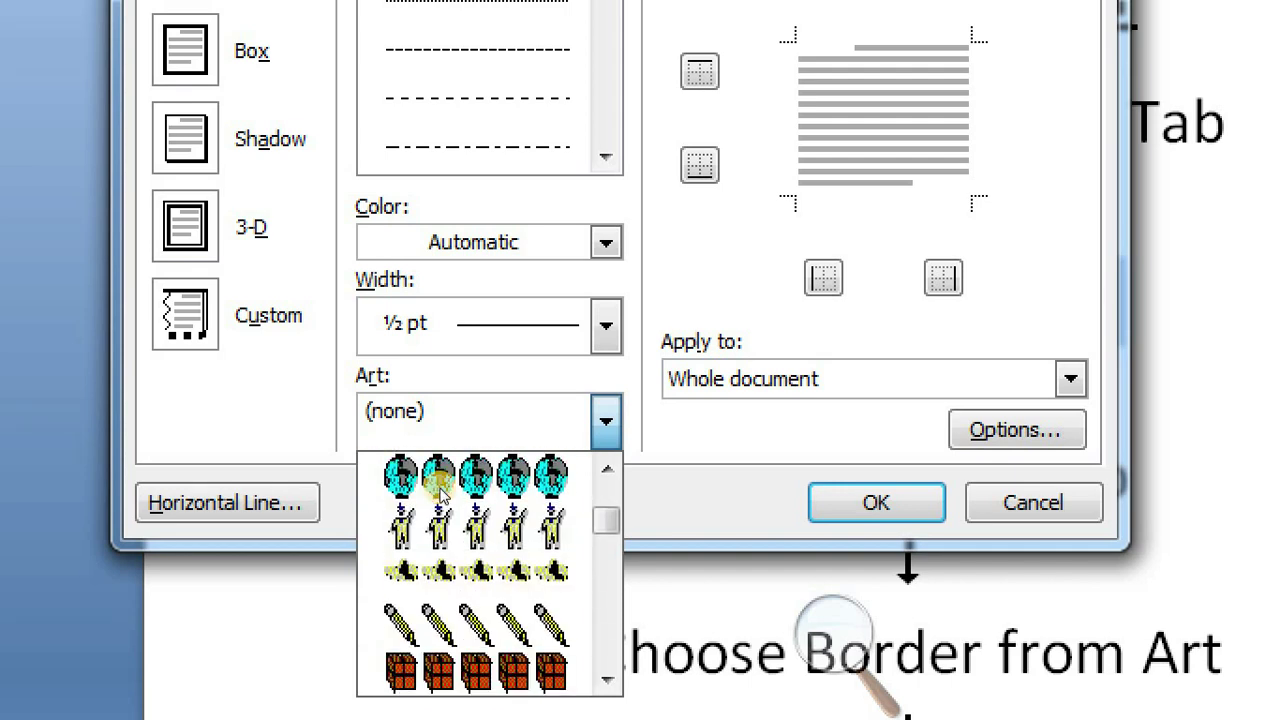
{"action": "scroll", "coordinate": [441, 491], "scroll_direction": "down", "scroll_amount": 3}
{"action": "scroll", "coordinate": [441, 492], "scroll_direction": "down", "scroll_amount": 3}
{"action": "scroll", "coordinate": [441, 492], "scroll_direction": "down", "scroll_amount": 2}
{"action": "scroll", "coordinate": [442, 495], "scroll_direction": "down", "scroll_amount": 3}
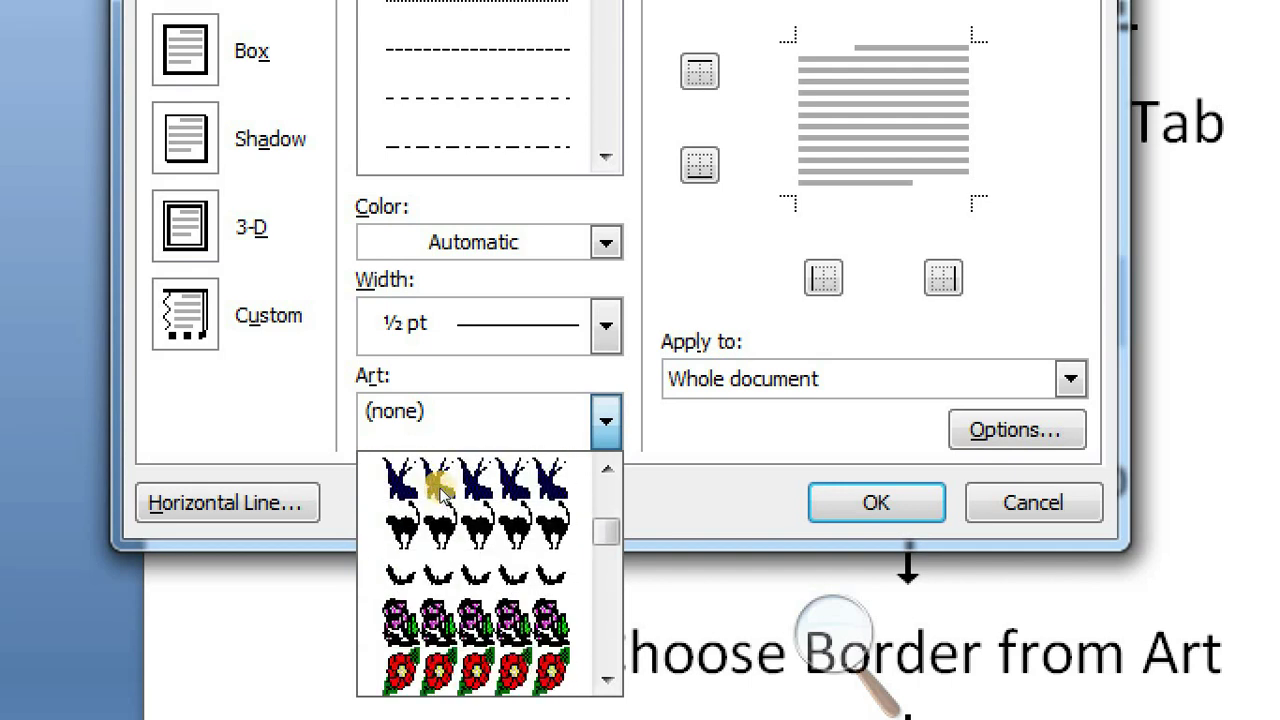
{"action": "scroll", "coordinate": [445, 500], "scroll_direction": "down", "scroll_amount": 3}
{"action": "scroll", "coordinate": [450, 512], "scroll_direction": "down", "scroll_amount": 1}
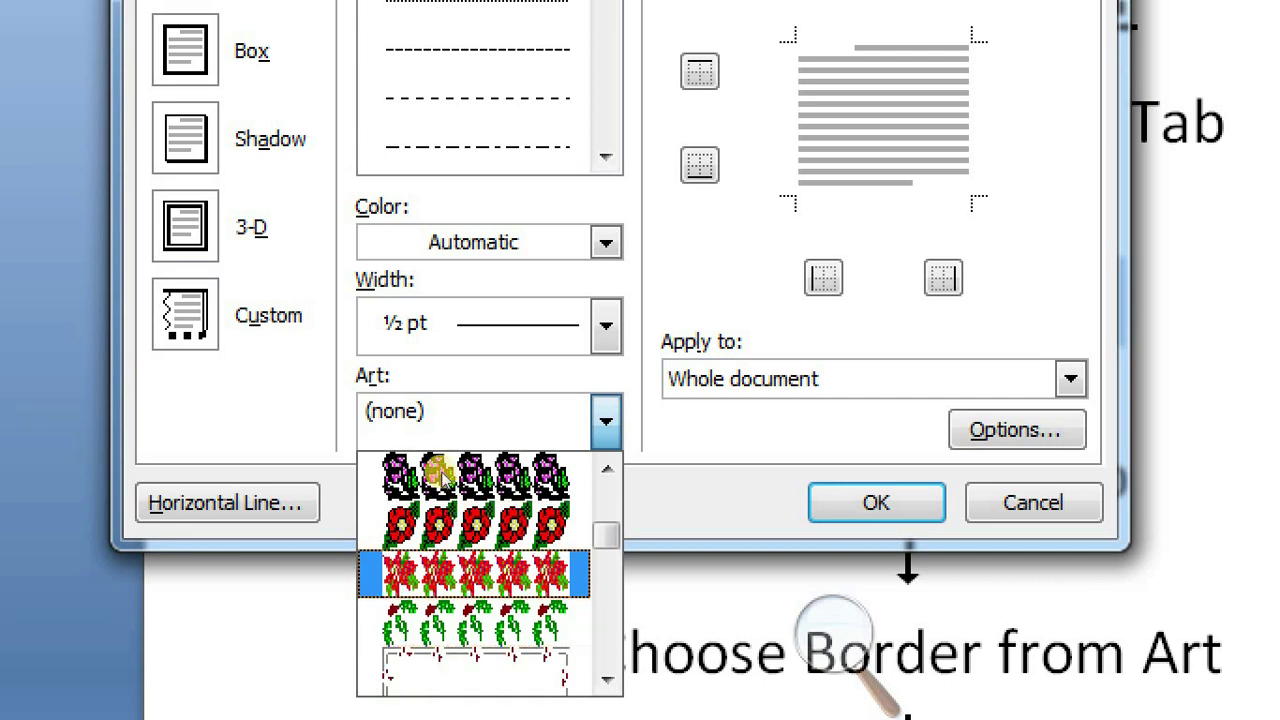
{"action": "scroll", "coordinate": [430, 445], "scroll_direction": "down", "scroll_amount": 1}
{"action": "scroll", "coordinate": [428, 450], "scroll_direction": "down", "scroll_amount": 3}
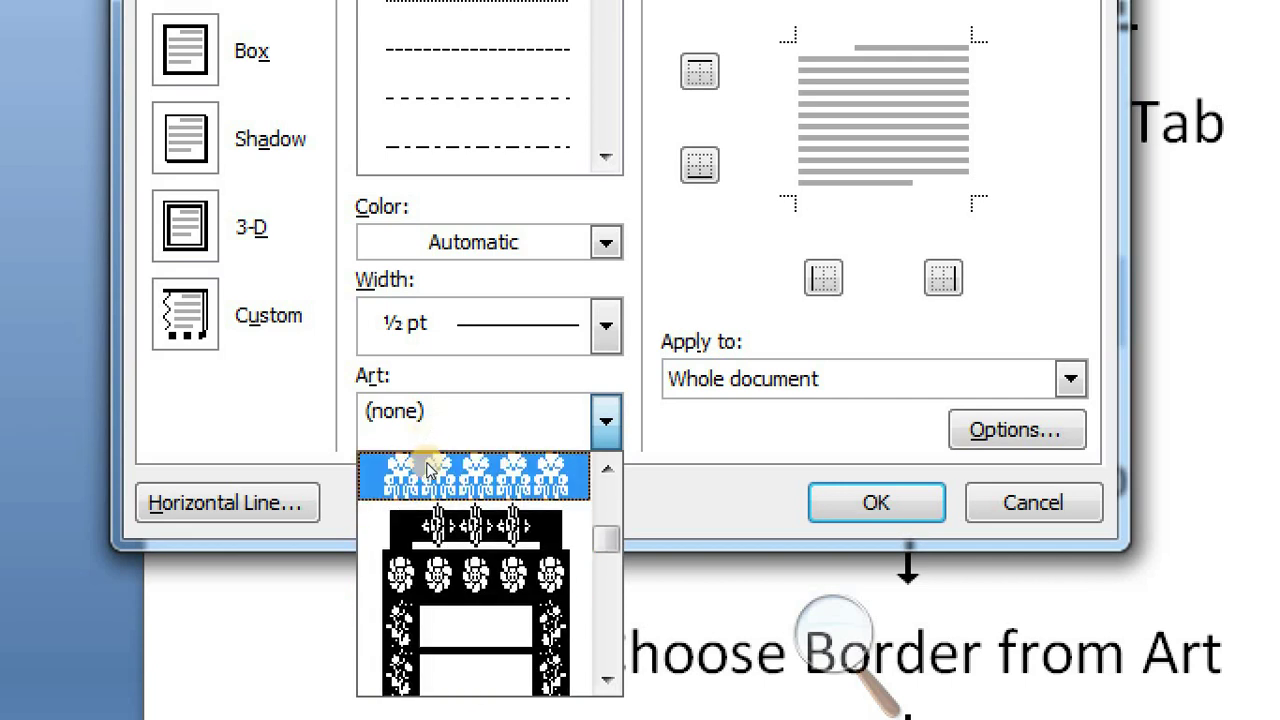
{"action": "scroll", "coordinate": [430, 455], "scroll_direction": "down", "scroll_amount": 3}
{"action": "scroll", "coordinate": [430, 474], "scroll_direction": "down", "scroll_amount": 3}
{"action": "scroll", "coordinate": [432, 480], "scroll_direction": "down", "scroll_amount": 1}
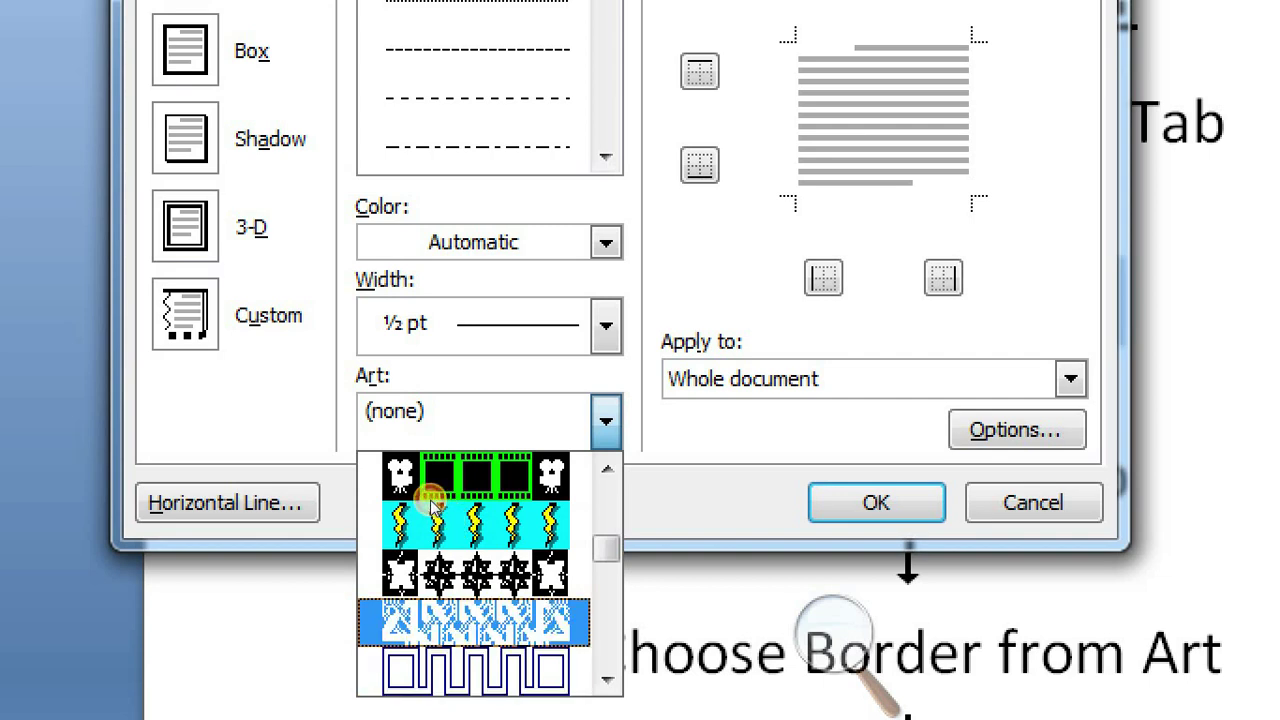
{"action": "left_click", "coordinate": [432, 505]}
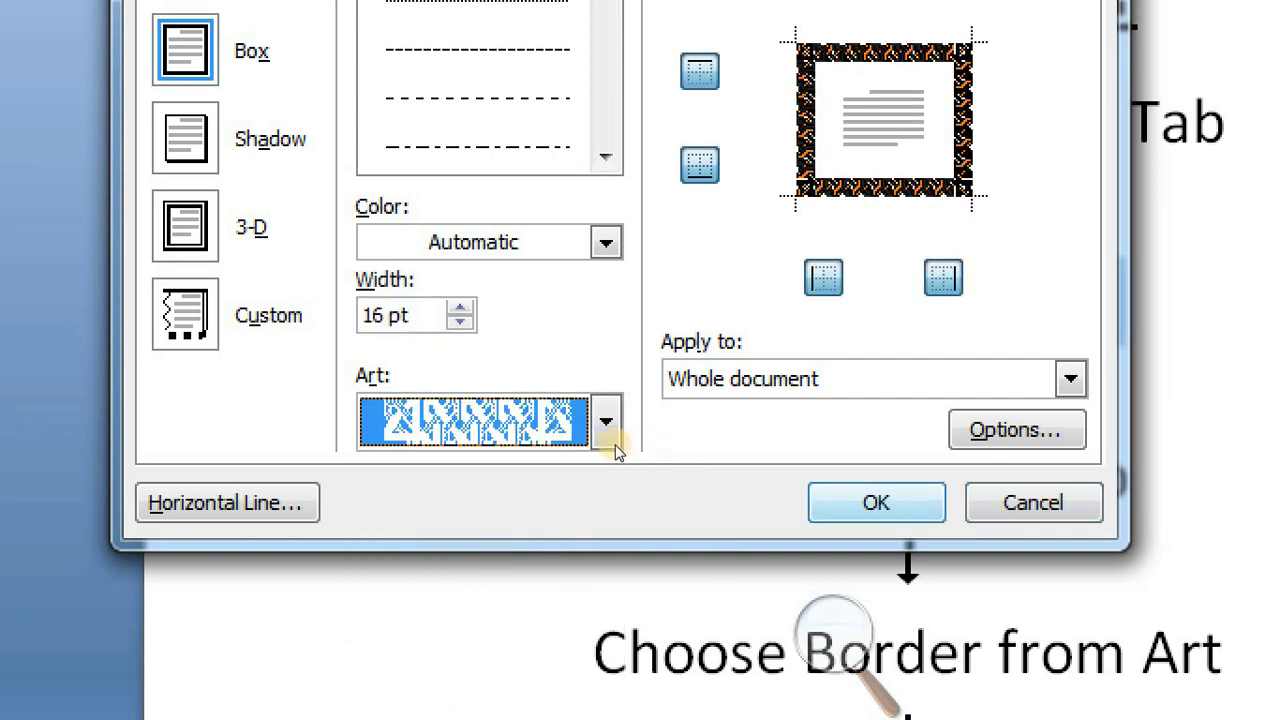
{"action": "key", "text": "Return"}
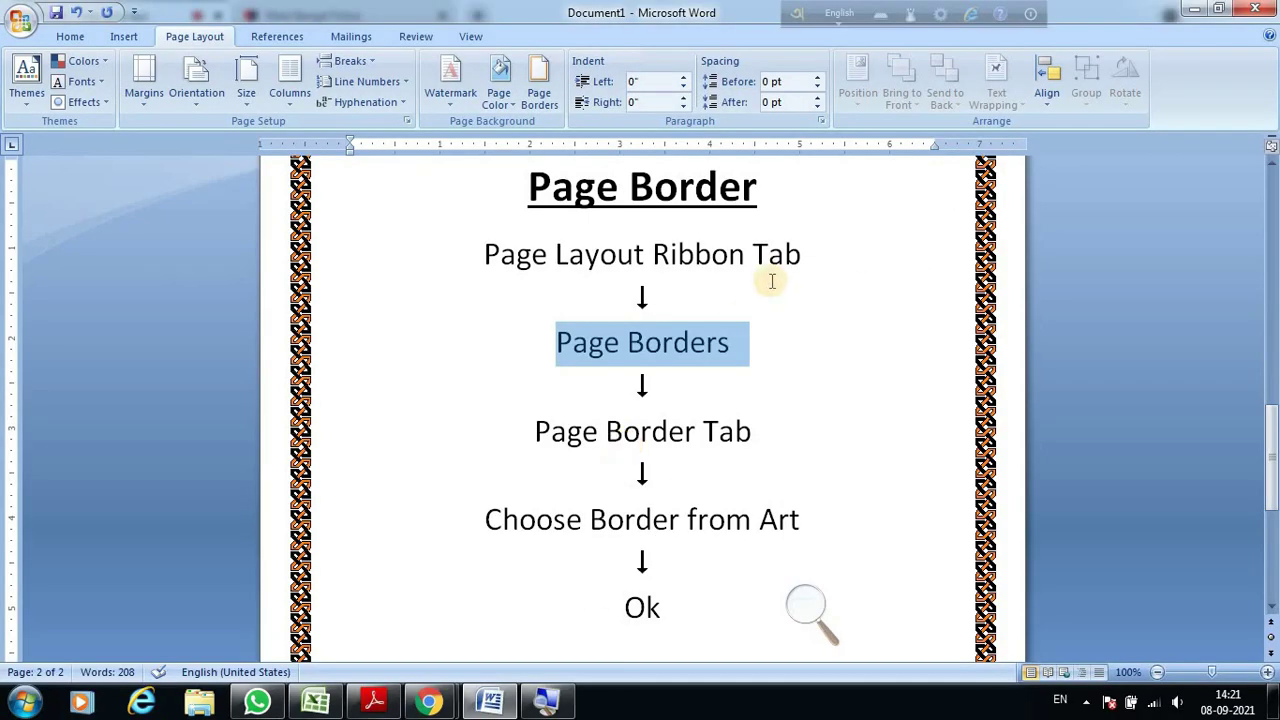
Go to page 2 and place the caret on the empty line below 'Ok'.
{"action": "scroll", "coordinate": [766, 277], "scroll_direction": "up", "scroll_amount": 3}
{"action": "scroll", "coordinate": [768, 269], "scroll_direction": "up", "scroll_amount": 3}
{"action": "scroll", "coordinate": [766, 265], "scroll_direction": "up", "scroll_amount": 4}
{"action": "scroll", "coordinate": [757, 257], "scroll_direction": "up", "scroll_amount": 5}
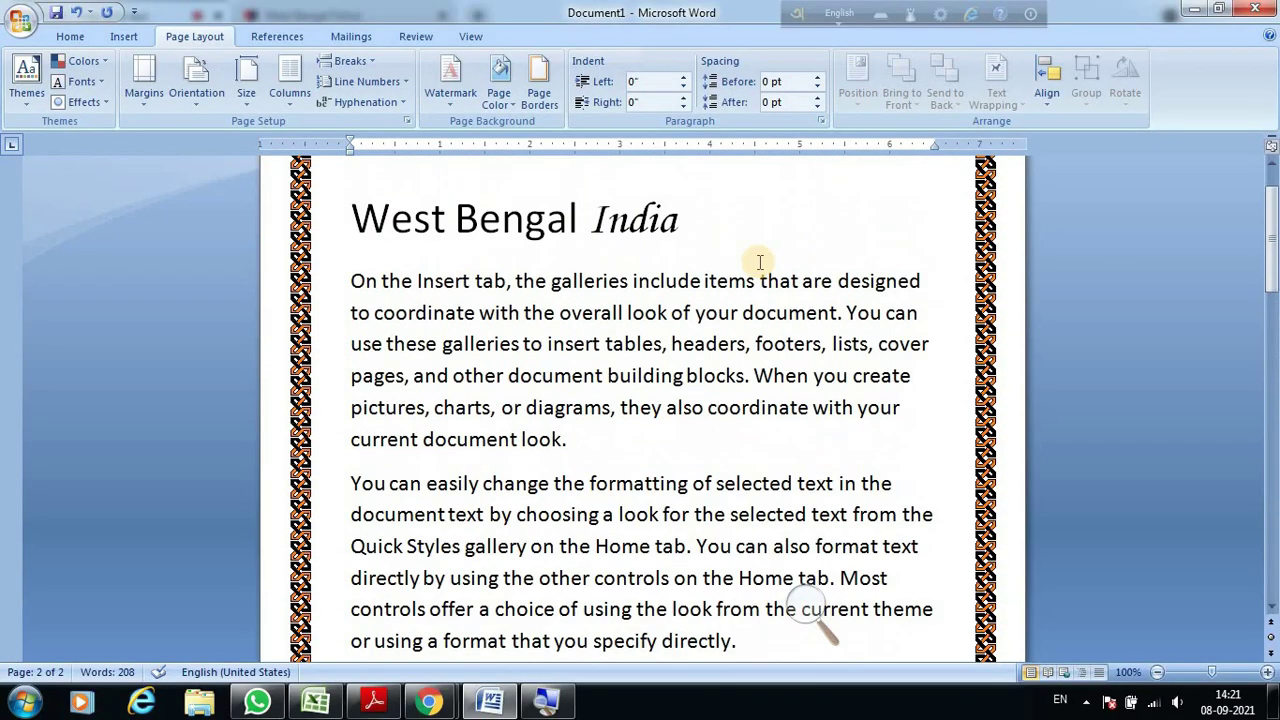
{"action": "scroll", "coordinate": [757, 257], "scroll_direction": "down", "scroll_amount": 2}
{"action": "scroll", "coordinate": [760, 262], "scroll_direction": "down", "scroll_amount": 6}
{"action": "scroll", "coordinate": [760, 262], "scroll_direction": "down", "scroll_amount": 3}
{"action": "scroll", "coordinate": [760, 262], "scroll_direction": "down", "scroll_amount": 3}
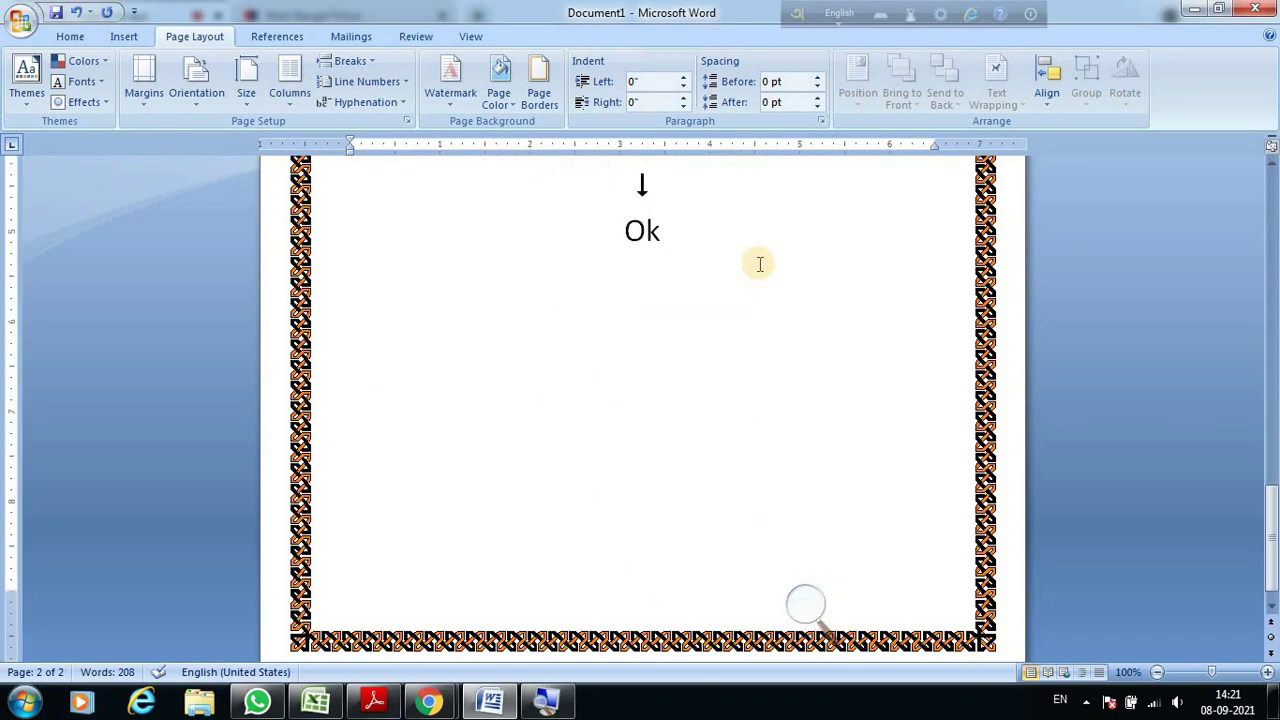
{"action": "scroll", "coordinate": [760, 264], "scroll_direction": "up", "scroll_amount": 5}
{"action": "scroll", "coordinate": [760, 264], "scroll_direction": "up", "scroll_amount": 4}
{"action": "scroll", "coordinate": [757, 263], "scroll_direction": "up", "scroll_amount": 5}
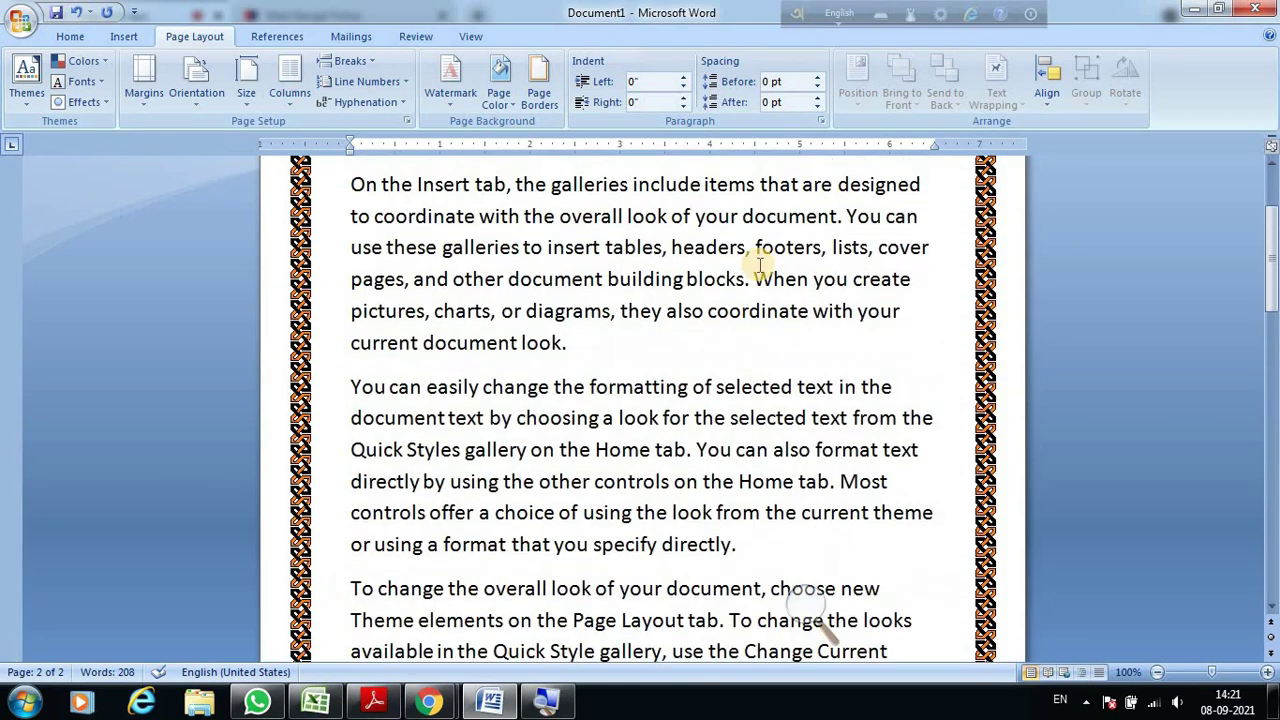
{"action": "scroll", "coordinate": [750, 252], "scroll_direction": "up", "scroll_amount": 2}
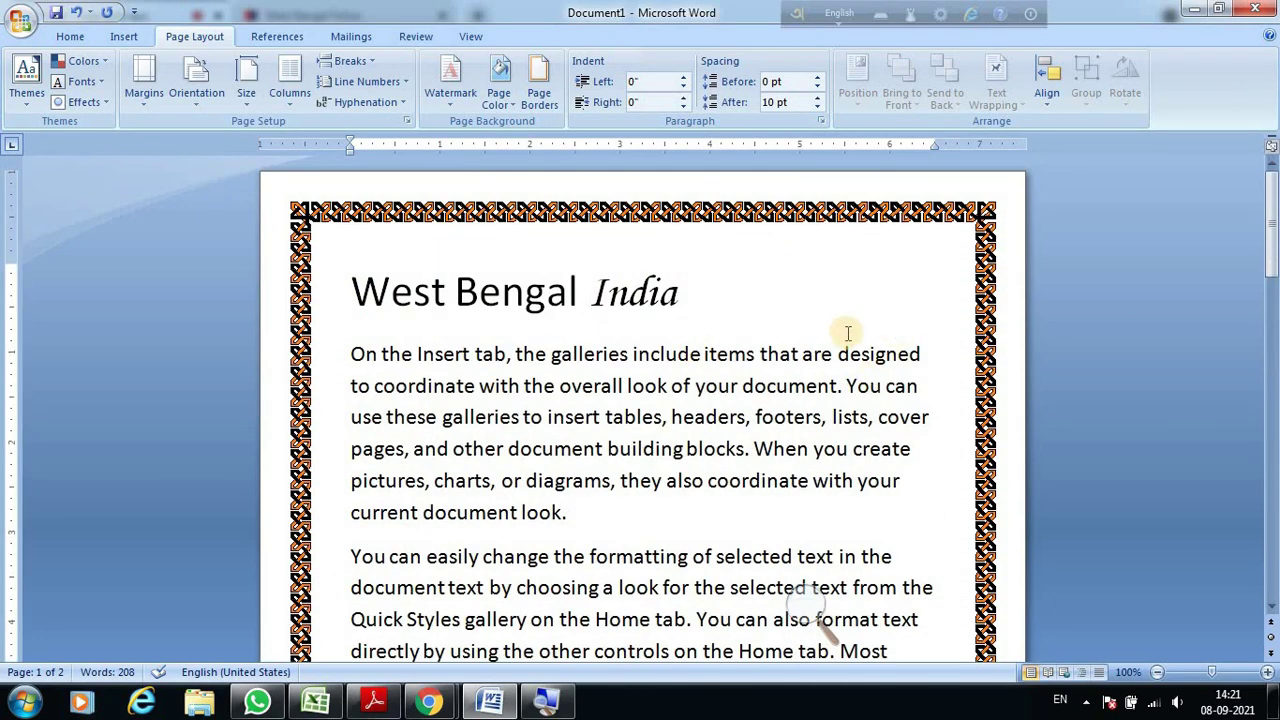
{"action": "scroll", "coordinate": [846, 335], "scroll_direction": "down", "scroll_amount": 7}
{"action": "scroll", "coordinate": [846, 350], "scroll_direction": "down", "scroll_amount": 4}
{"action": "scroll", "coordinate": [846, 355], "scroll_direction": "down", "scroll_amount": 7}
{"action": "scroll", "coordinate": [846, 355], "scroll_direction": "down", "scroll_amount": 1}
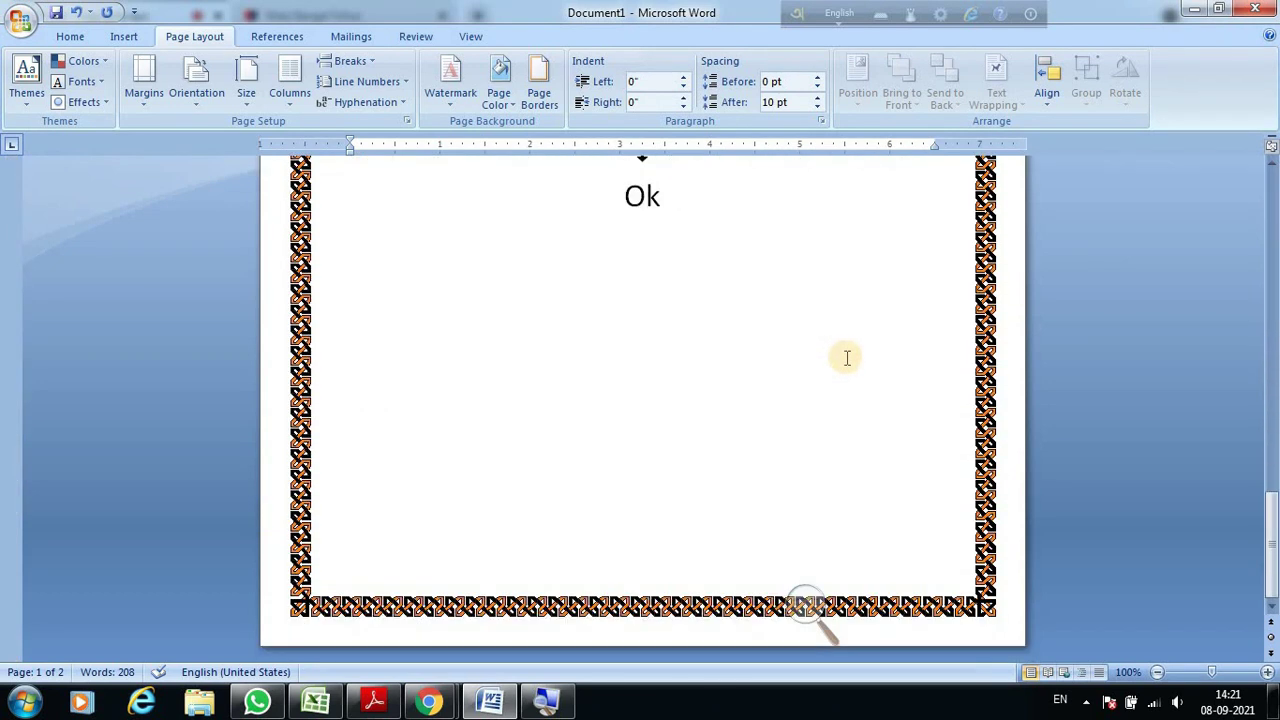
{"action": "scroll", "coordinate": [846, 356], "scroll_direction": "up", "scroll_amount": 4}
{"action": "scroll", "coordinate": [846, 358], "scroll_direction": "up", "scroll_amount": 3}
{"action": "scroll", "coordinate": [846, 357], "scroll_direction": "down", "scroll_amount": 3}
{"action": "scroll", "coordinate": [846, 357], "scroll_direction": "down", "scroll_amount": 1}
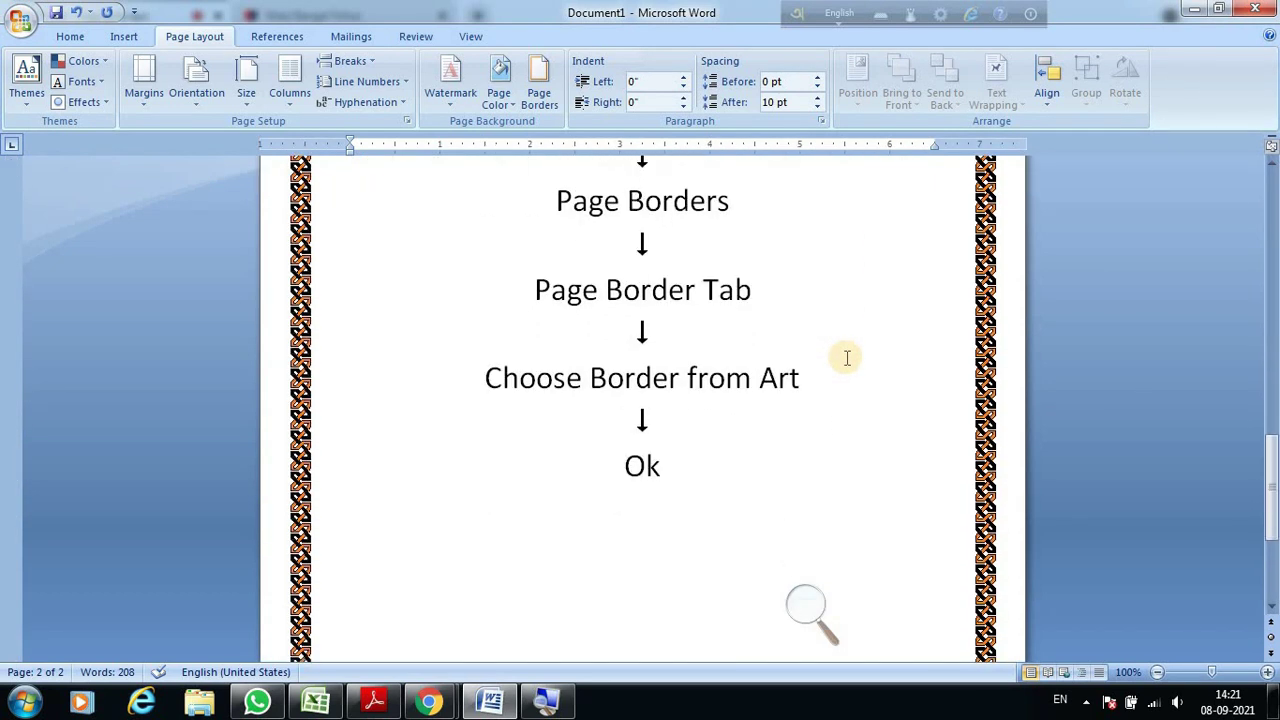
{"action": "scroll", "coordinate": [846, 357], "scroll_direction": "up", "scroll_amount": 2}
{"action": "scroll", "coordinate": [846, 357], "scroll_direction": "up", "scroll_amount": 1}
{"action": "scroll", "coordinate": [846, 355], "scroll_direction": "up", "scroll_amount": 3}
{"action": "scroll", "coordinate": [846, 357], "scroll_direction": "up", "scroll_amount": 4}
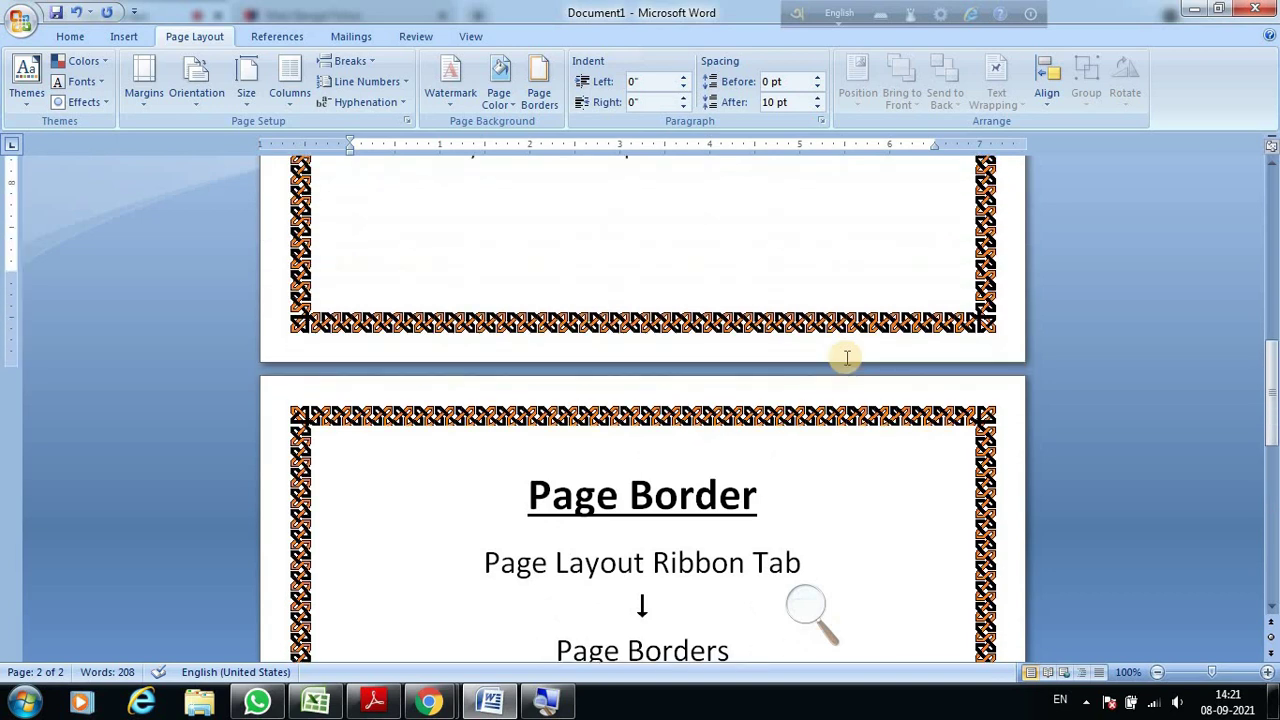
{"action": "scroll", "coordinate": [846, 357], "scroll_direction": "down", "scroll_amount": 10}
{"action": "scroll", "coordinate": [846, 357], "scroll_direction": "down", "scroll_amount": 2}
{"action": "left_click", "coordinate": [689, 418]}
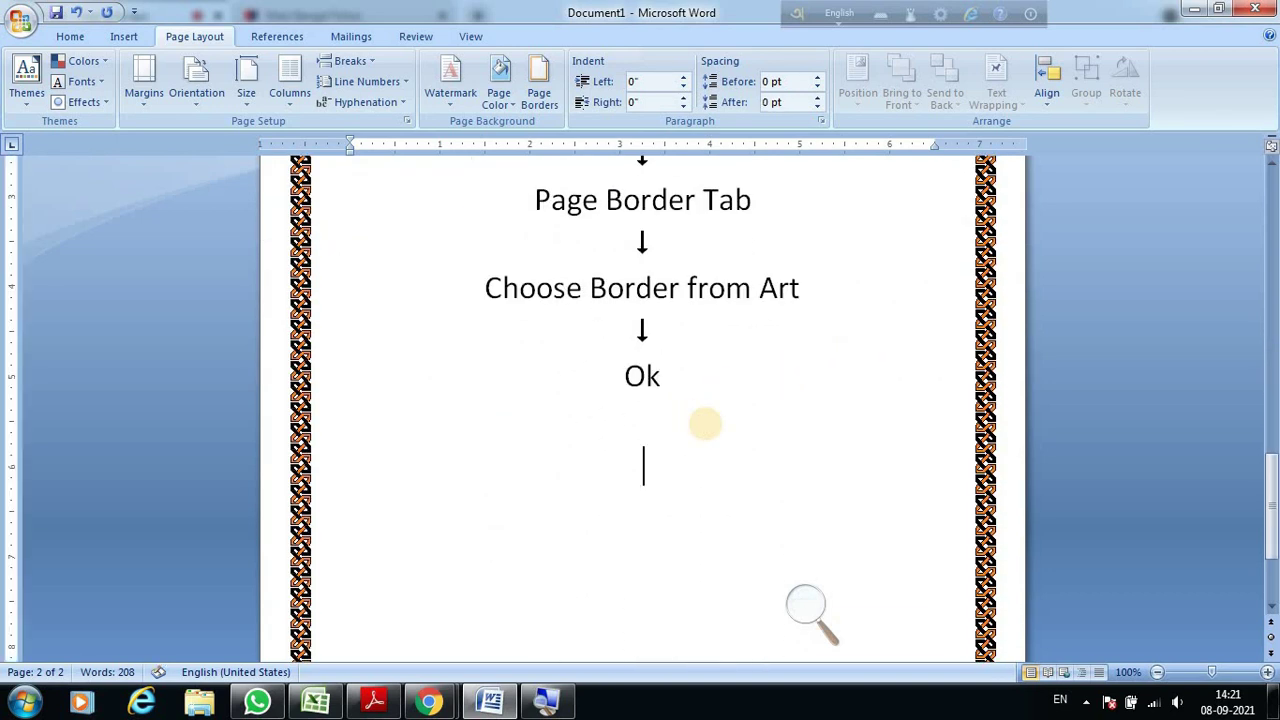
Type the 'Text Border' heading and move it onto a new third page with a page break.
{"action": "type", "text": "Bor"}
{"action": "type", "text": "d"}
{"action": "key", "text": "BackSpace"}
{"action": "type", "text": "rder"}
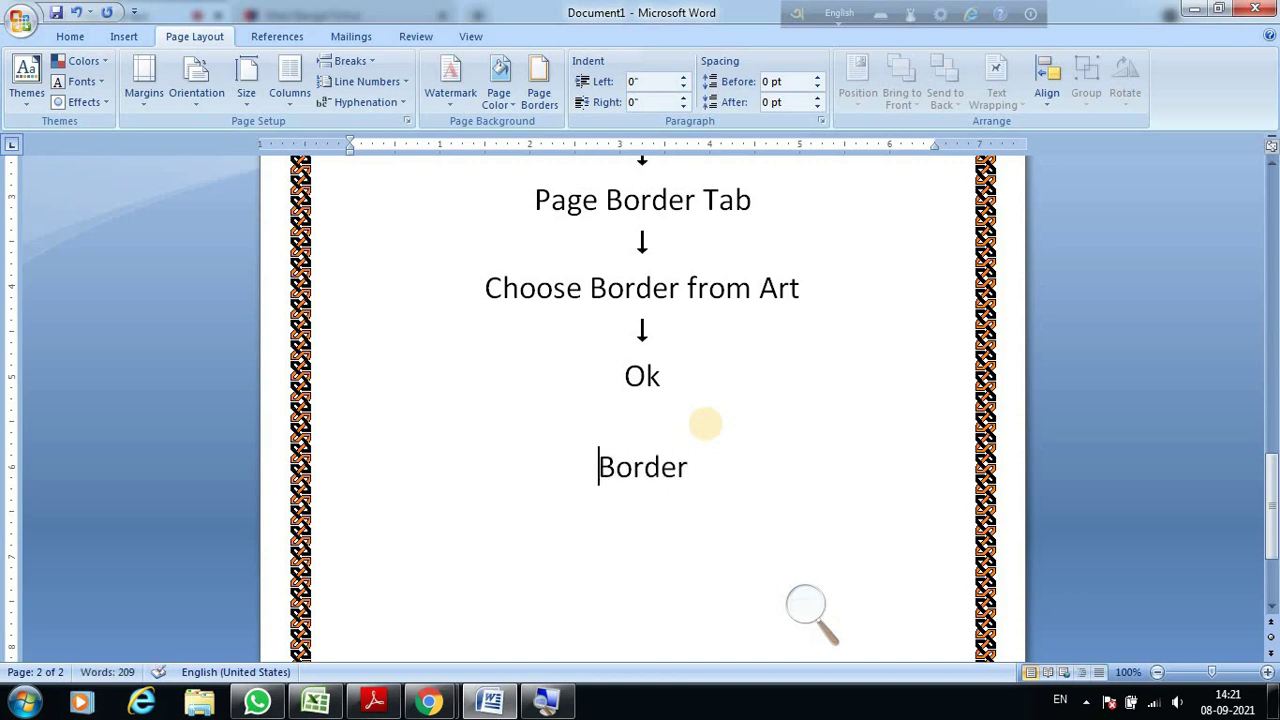
{"action": "type", "text": "Tes"}
{"action": "key", "text": "BackSpace"}
{"action": "type", "text": "x"}
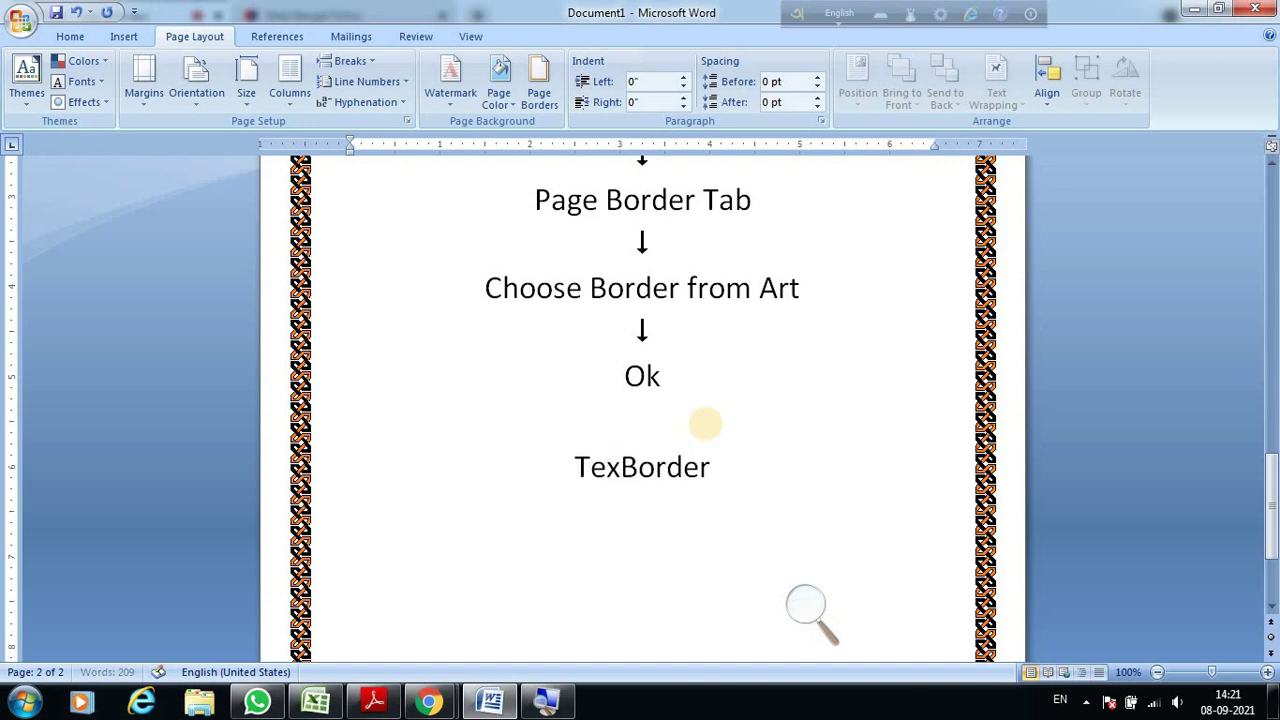
{"action": "type", "text": "t"}
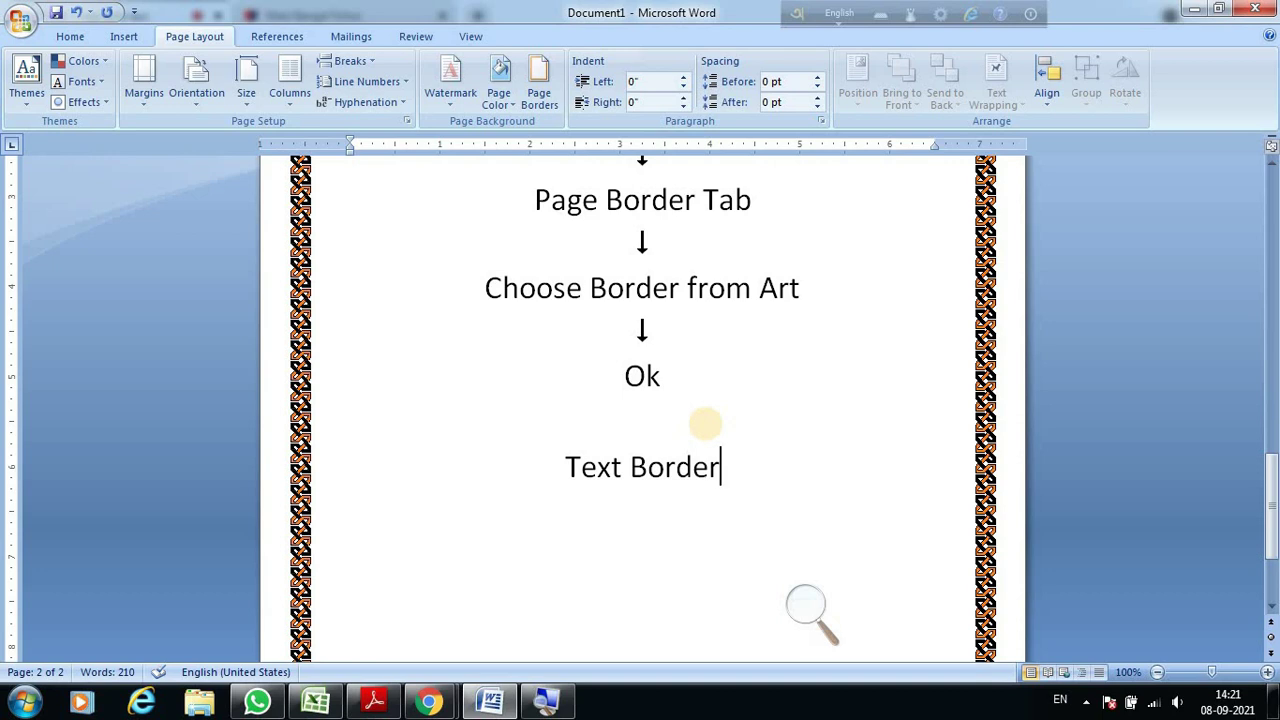
{"action": "scroll", "coordinate": [668, 395], "scroll_direction": "down", "scroll_amount": 3}
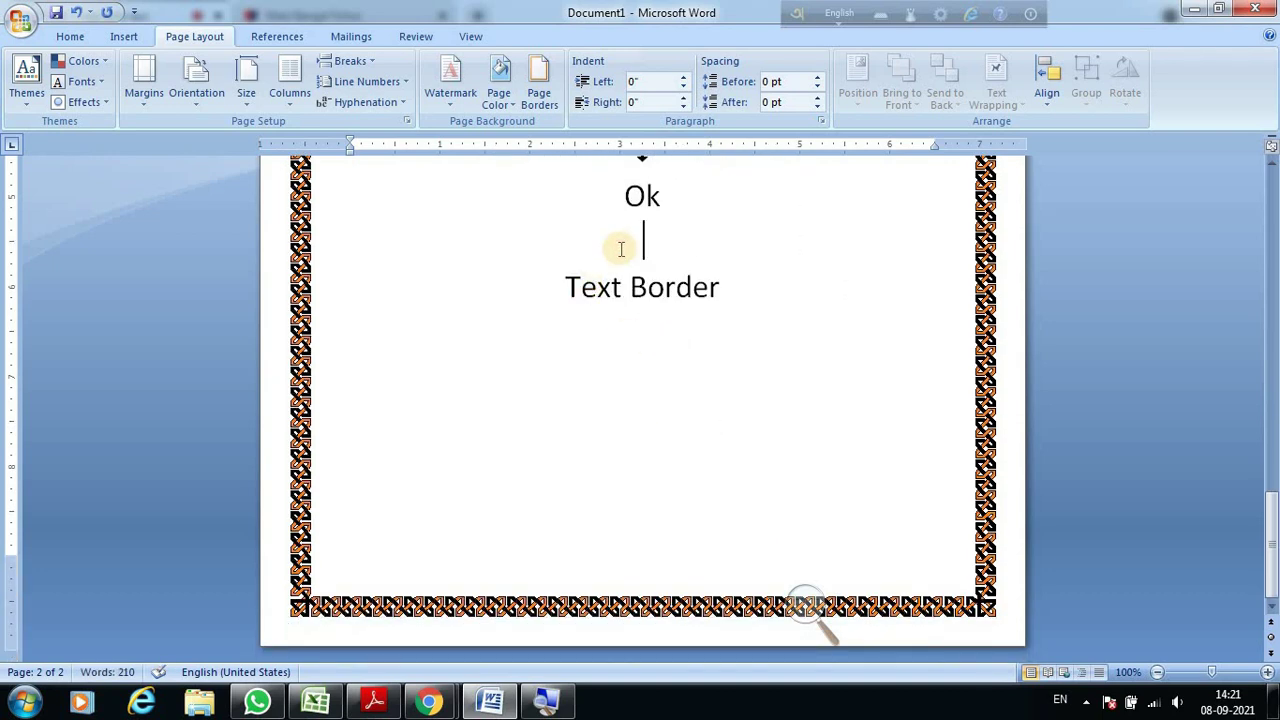
{"action": "key", "text": "Return"}
{"action": "key", "text": "ctrl+Return"}
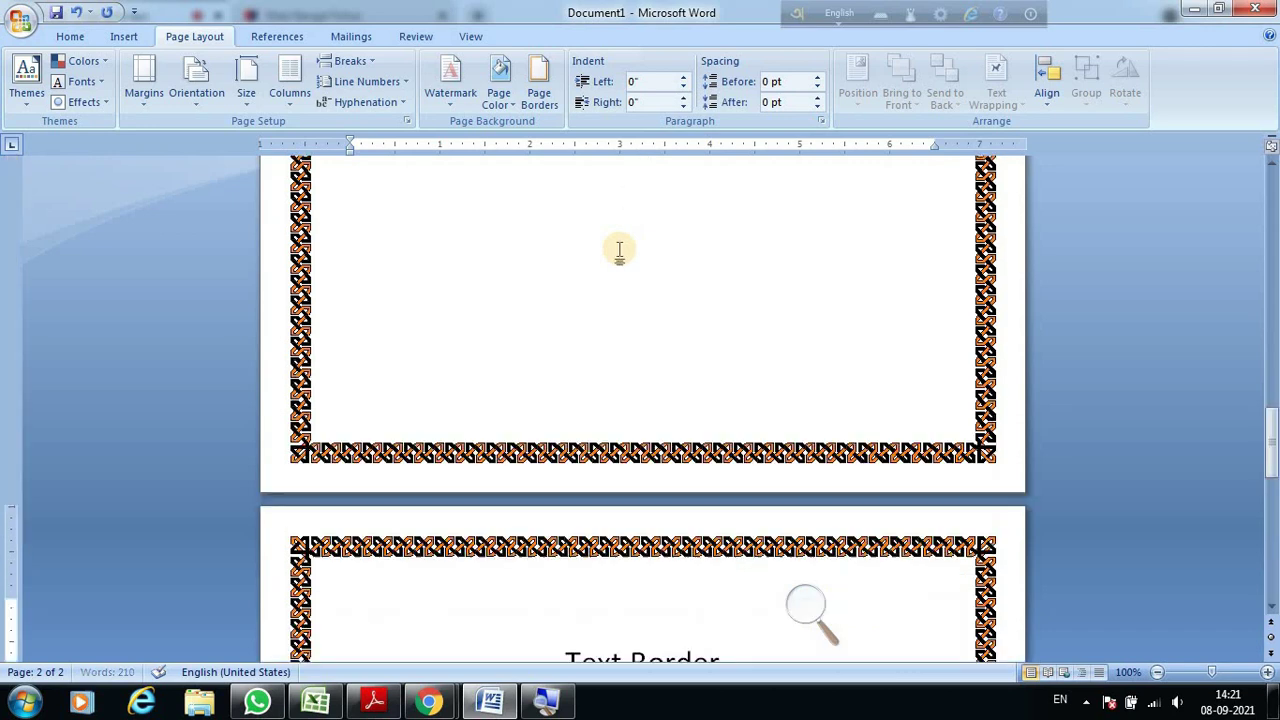
{"action": "scroll", "coordinate": [616, 258], "scroll_direction": "down", "scroll_amount": 2}
{"action": "scroll", "coordinate": [610, 290], "scroll_direction": "down", "scroll_amount": 4}
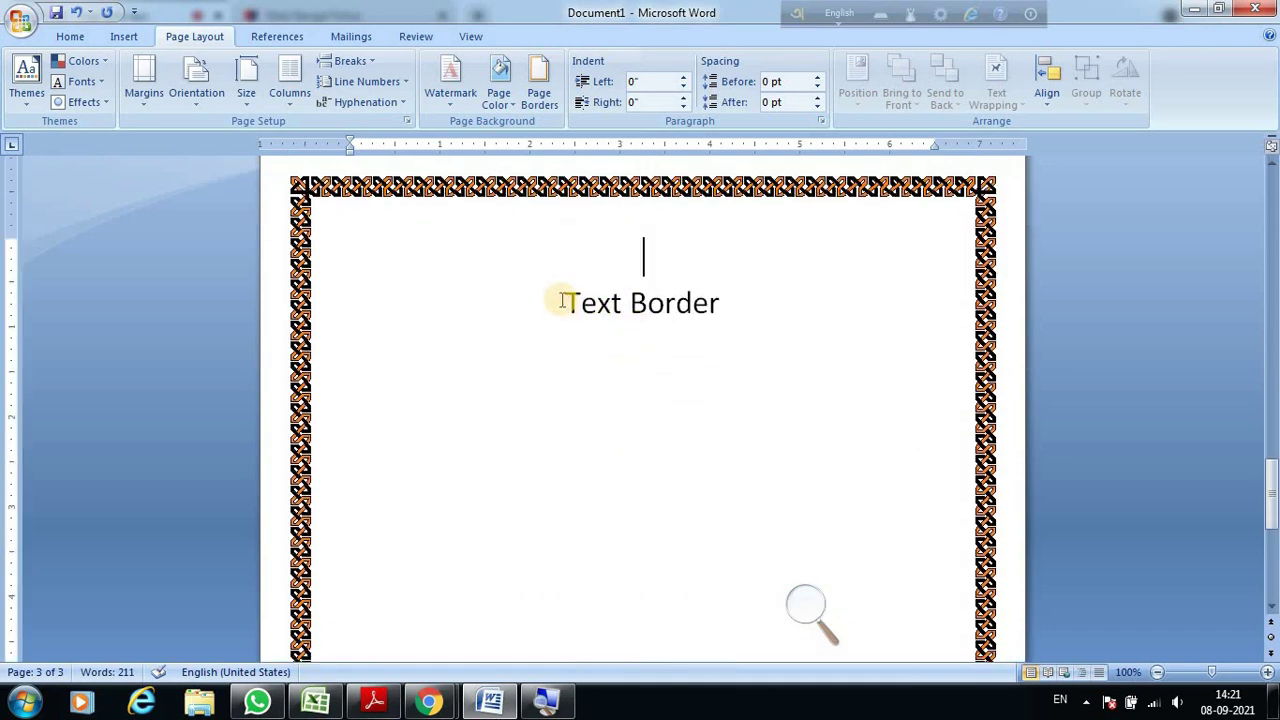
Make the 'Text Border' heading bold and underlined from the Home tab.
{"action": "left_click_drag", "start_coordinate": [564, 302], "coordinate": [745, 304]}
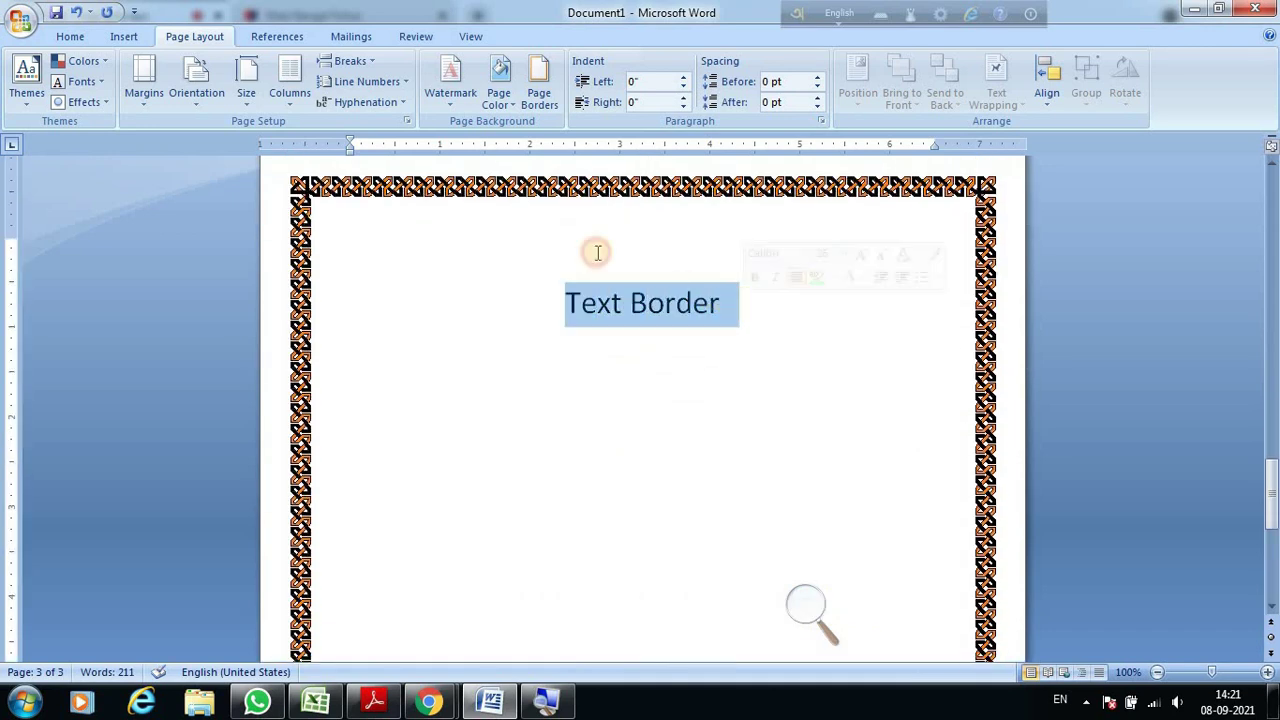
{"action": "left_click", "coordinate": [64, 38]}
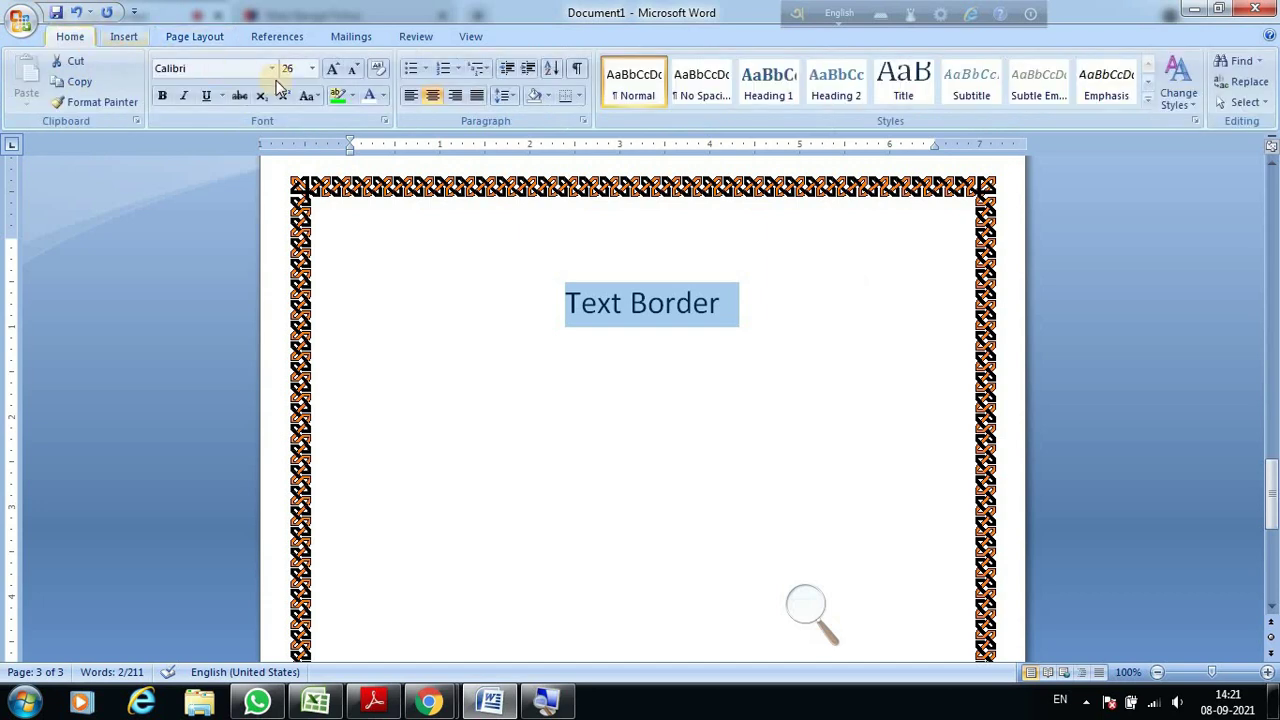
{"action": "left_click", "coordinate": [162, 96]}
{"action": "left_click", "coordinate": [206, 96]}
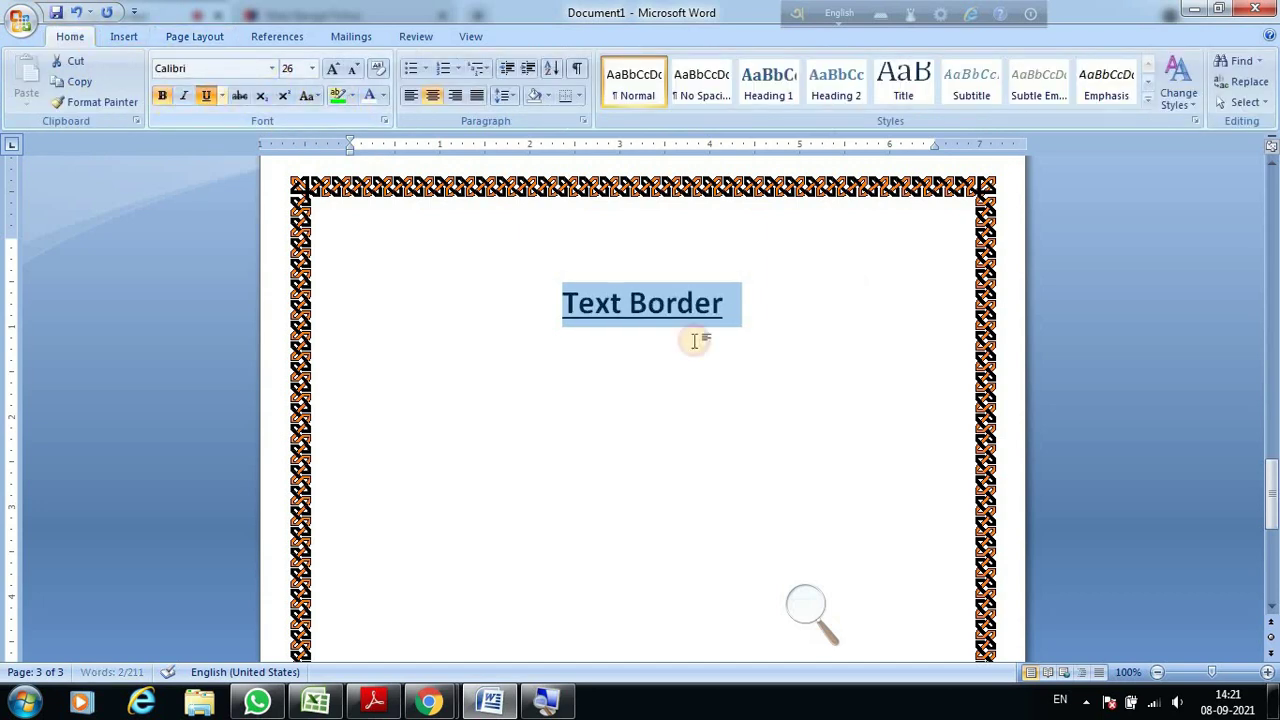
{"action": "left_click", "coordinate": [688, 352]}
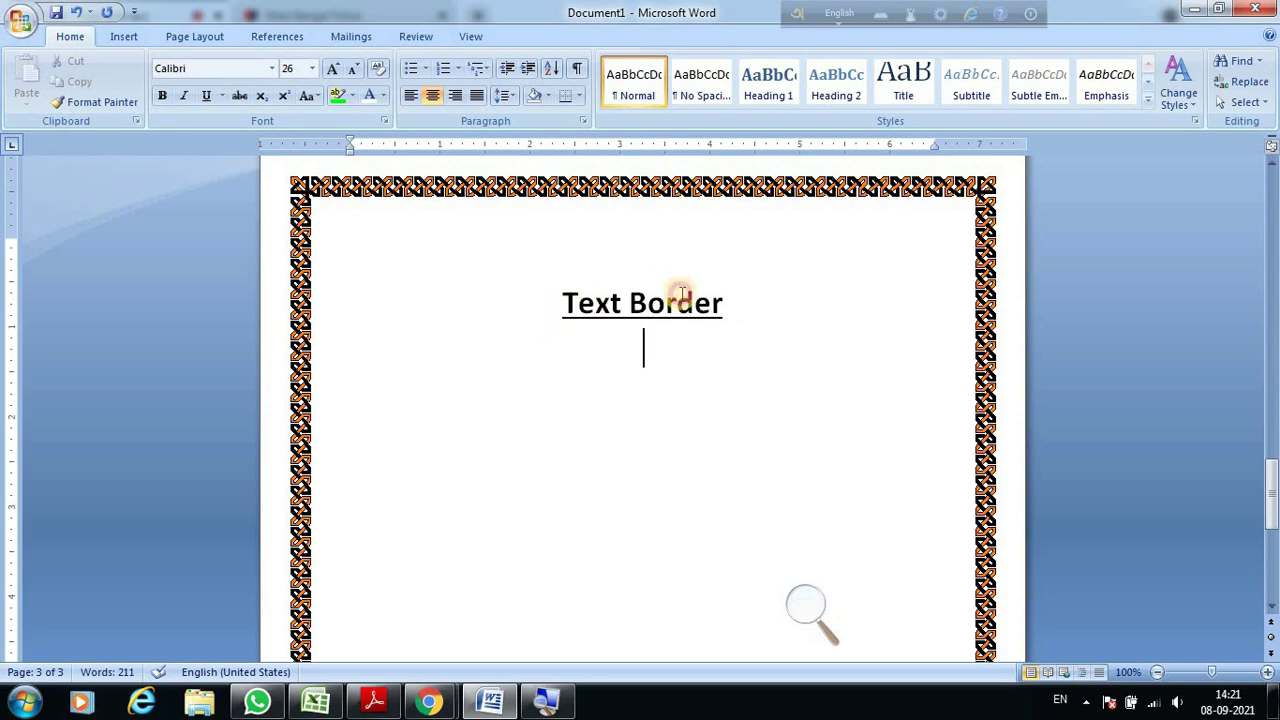
{"action": "left_click_drag", "start_coordinate": [560, 303], "coordinate": [745, 305]}
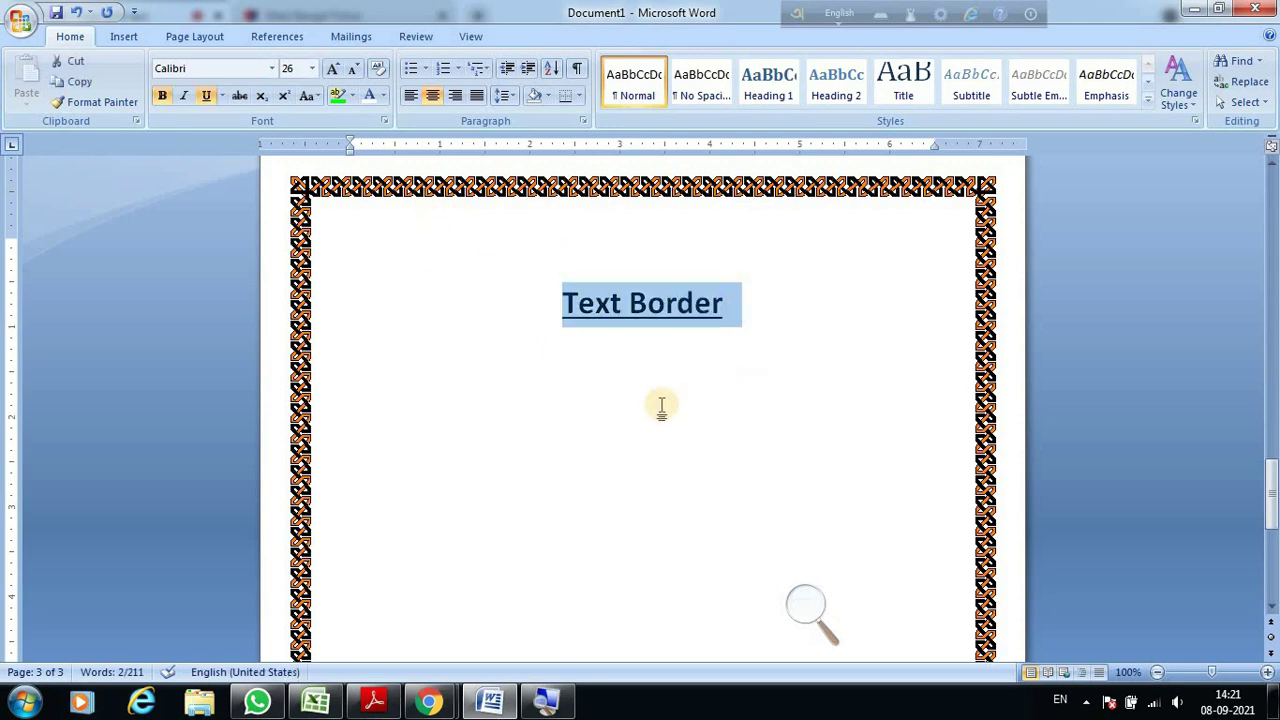
{"action": "scroll", "coordinate": [661, 405], "scroll_direction": "down", "scroll_amount": 1}
{"action": "scroll", "coordinate": [661, 405], "scroll_direction": "down", "scroll_amount": 1}
{"action": "left_click", "coordinate": [658, 281]}
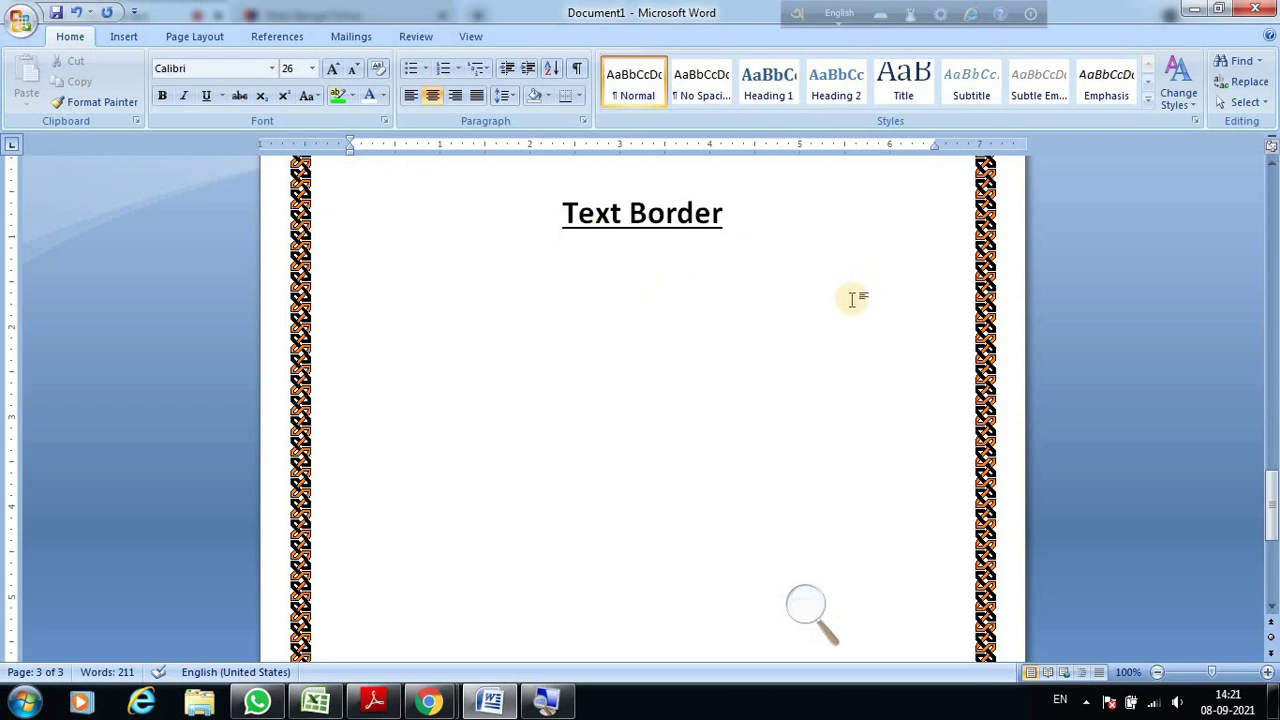
{"action": "scroll", "coordinate": [845, 305], "scroll_direction": "up", "scroll_amount": 4}
{"action": "scroll", "coordinate": [812, 332], "scroll_direction": "up", "scroll_amount": 5}
Copy the Page Layout Ribbon Tab and Page Borders steps with their arrows from page 2.
{"action": "scroll", "coordinate": [804, 339], "scroll_direction": "up", "scroll_amount": 5}
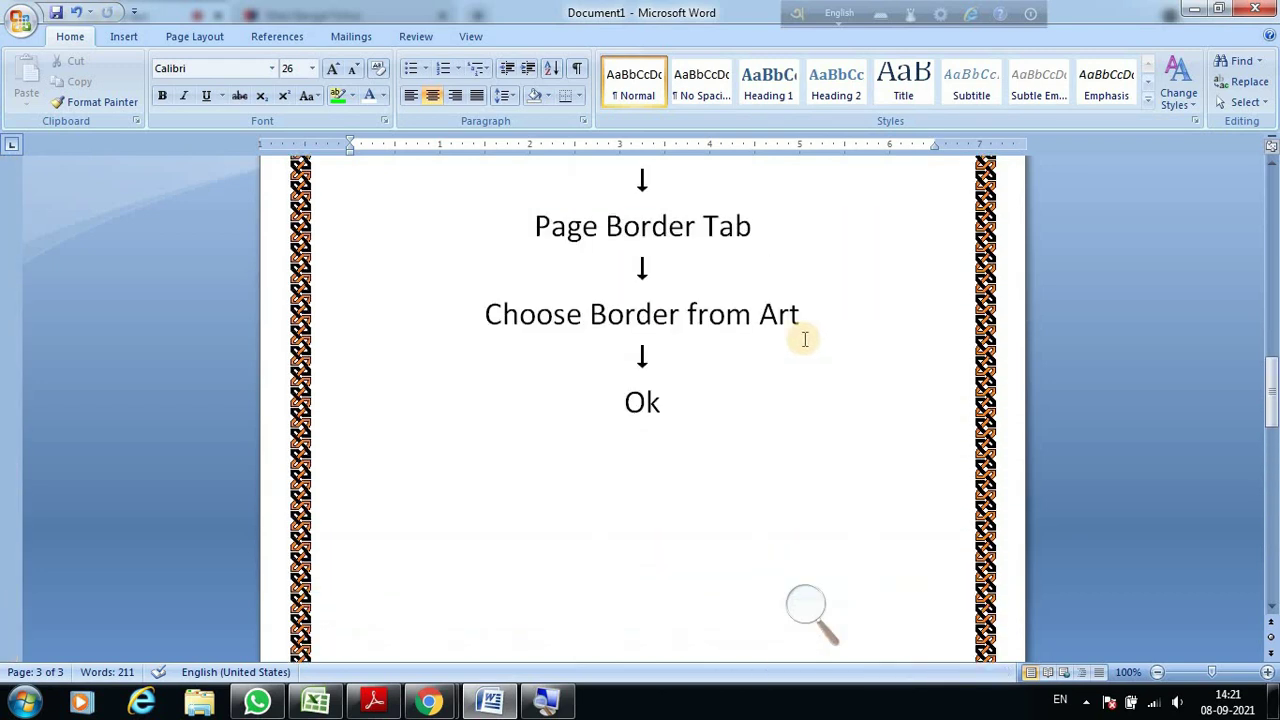
{"action": "scroll", "coordinate": [804, 339], "scroll_direction": "up", "scroll_amount": 3}
{"action": "scroll", "coordinate": [586, 249], "scroll_direction": "up", "scroll_amount": 2}
{"action": "left_click_drag", "start_coordinate": [485, 275], "coordinate": [516, 275]}
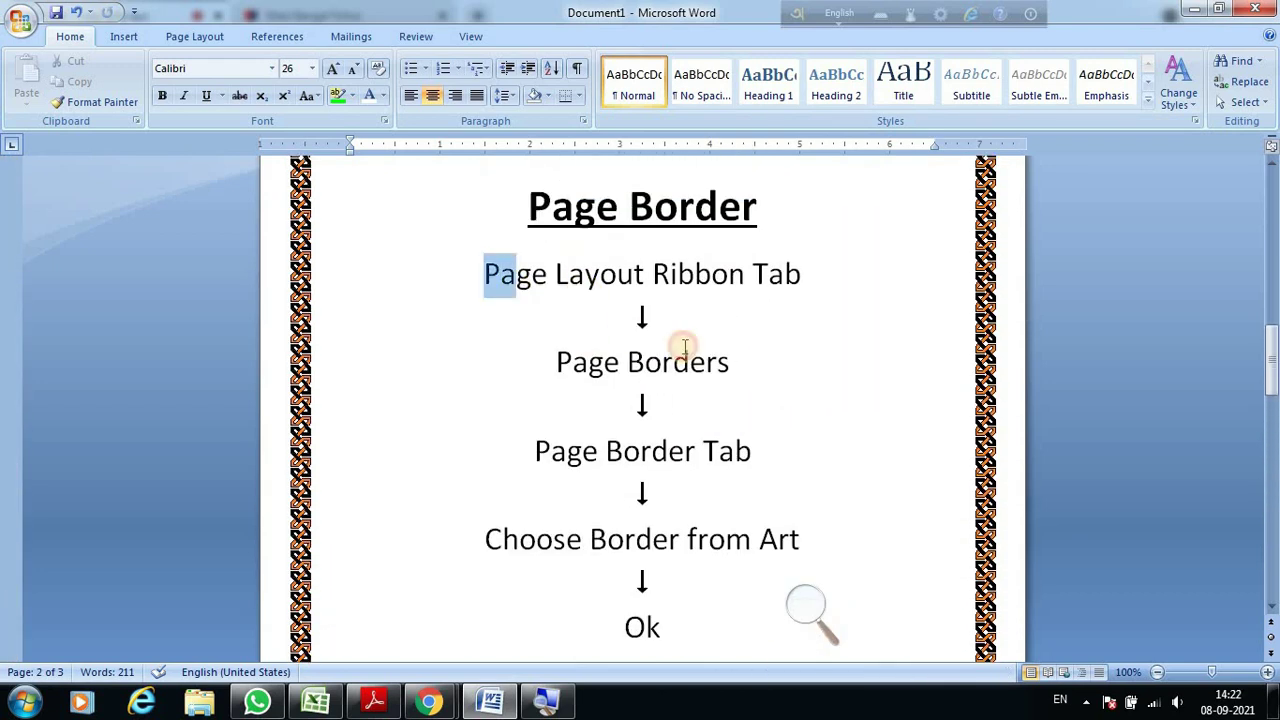
{"action": "left_click_drag", "start_coordinate": [684, 347], "coordinate": [716, 412]}
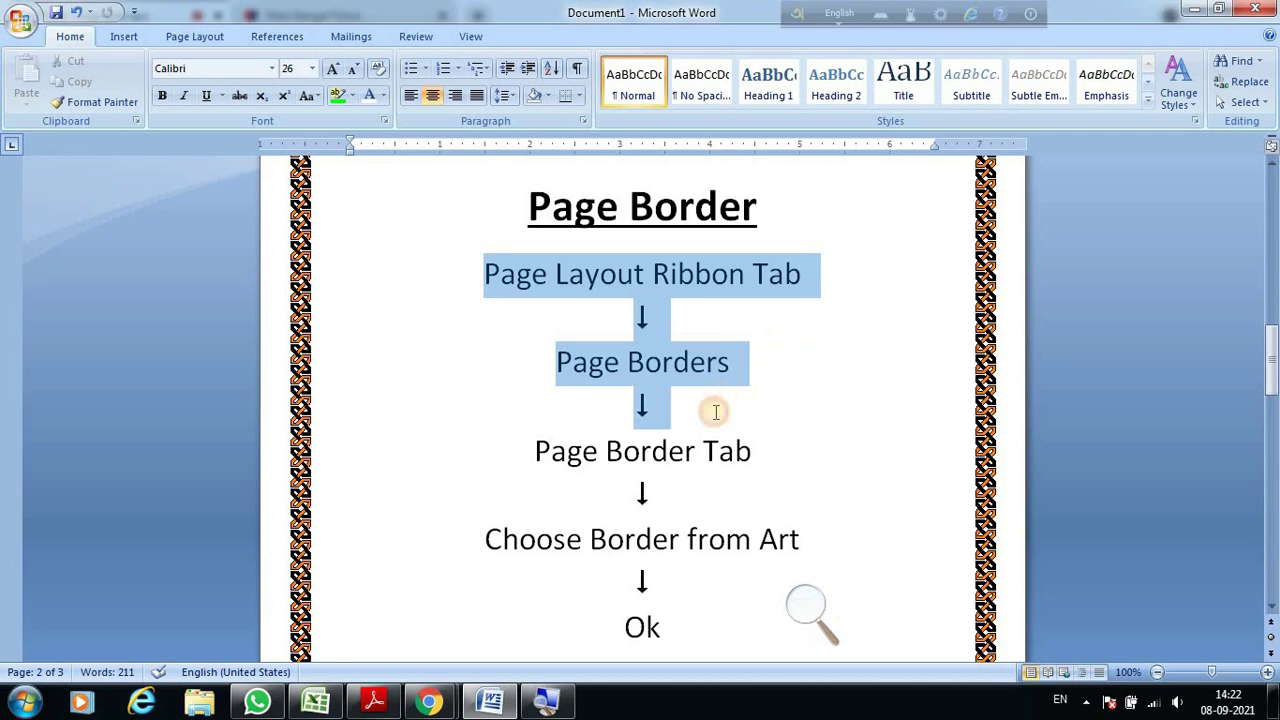
{"action": "right_click", "coordinate": [640, 285]}
{"action": "left_click", "coordinate": [695, 320]}
Paste the copied steps below the 'Text Border' heading.
{"action": "scroll", "coordinate": [700, 369], "scroll_direction": "down", "scroll_amount": 10}
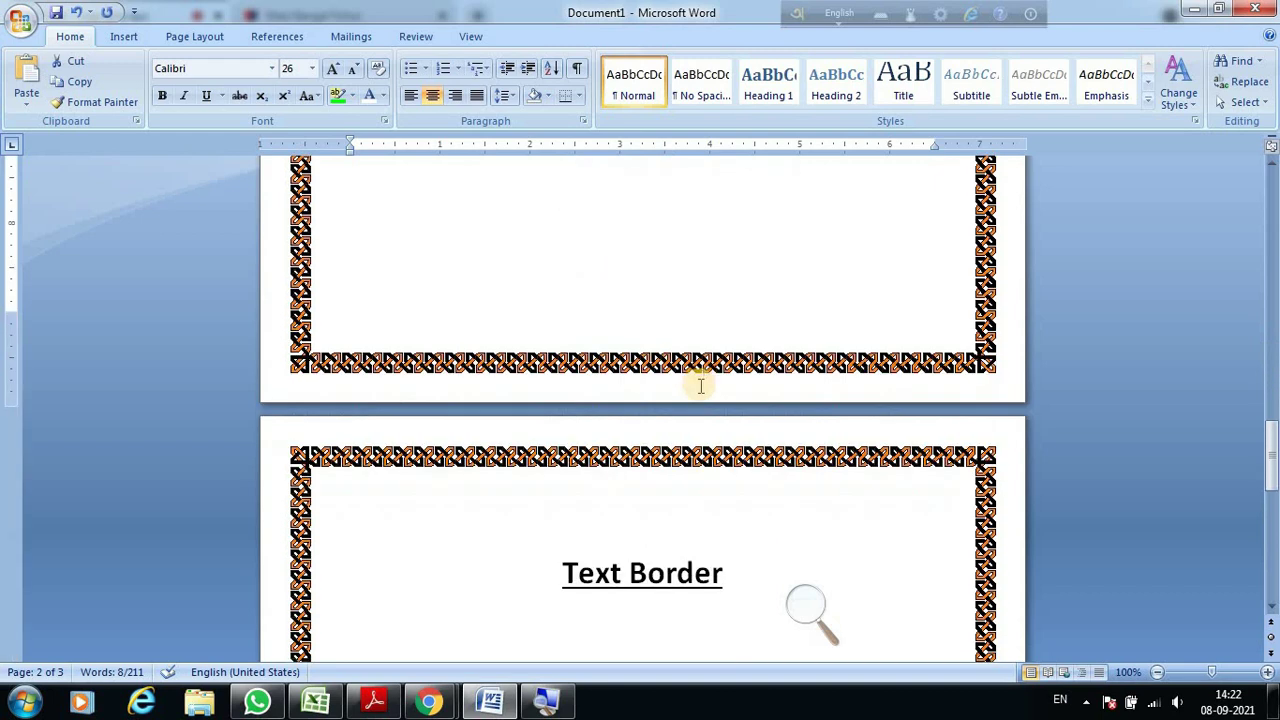
{"action": "left_click", "coordinate": [659, 415]}
{"action": "right_click", "coordinate": [659, 415]}
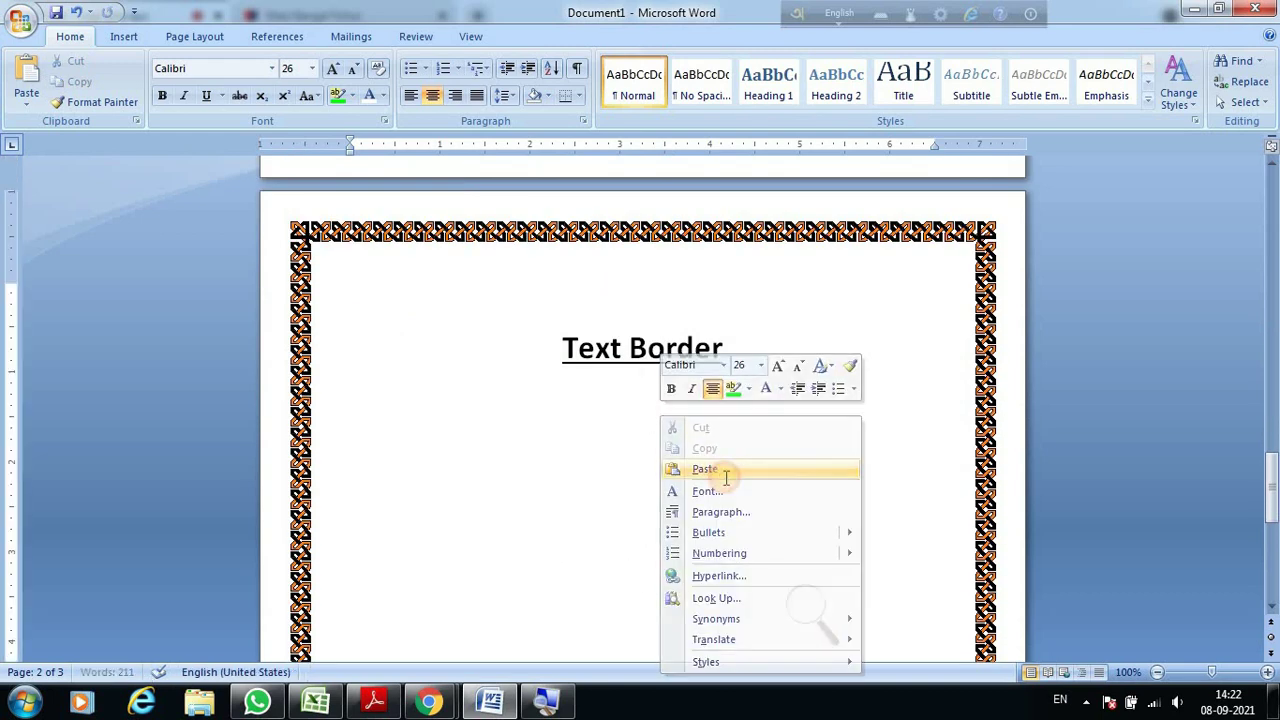
{"action": "left_click", "coordinate": [722, 472]}
{"action": "scroll", "coordinate": [818, 457], "scroll_direction": "down", "scroll_amount": 2}
{"action": "scroll", "coordinate": [818, 457], "scroll_direction": "down", "scroll_amount": 1}
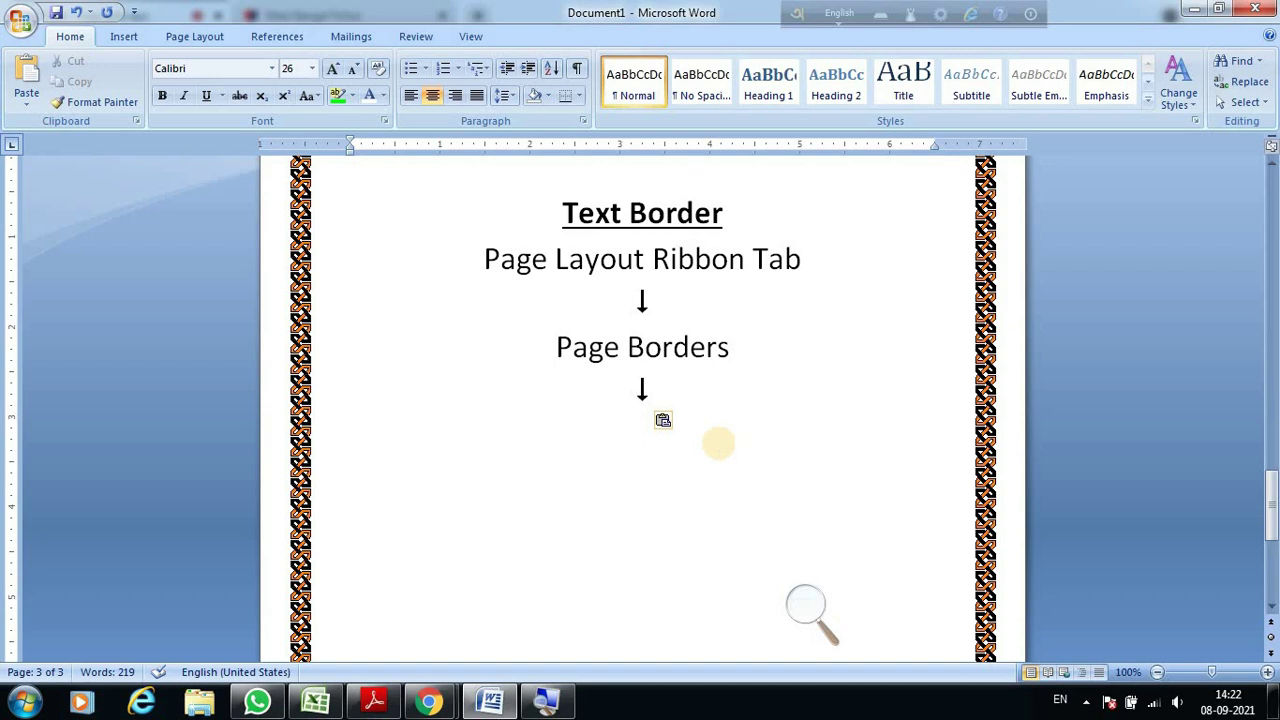
Add the steps 'Border Tab', 'Box' and 'Choose border Style and Color', then two new lines.
{"action": "type", "text": "Border"}
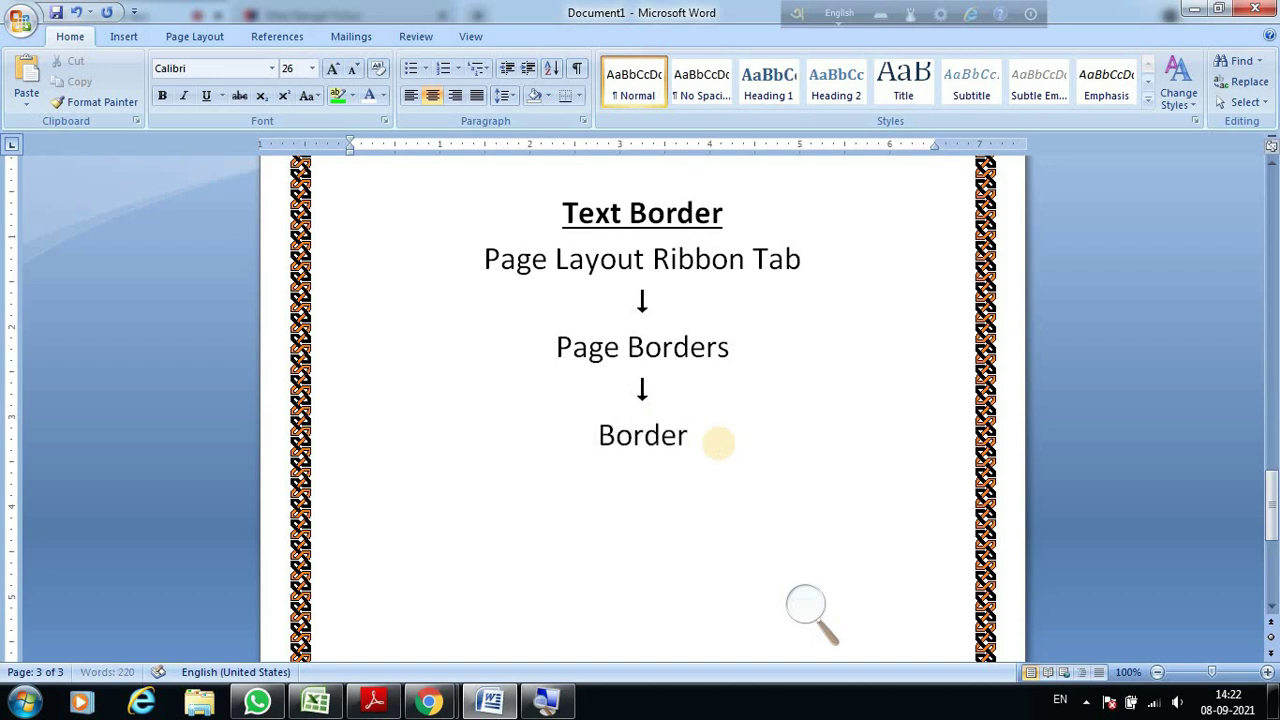
{"action": "type", "text": " Tab"}
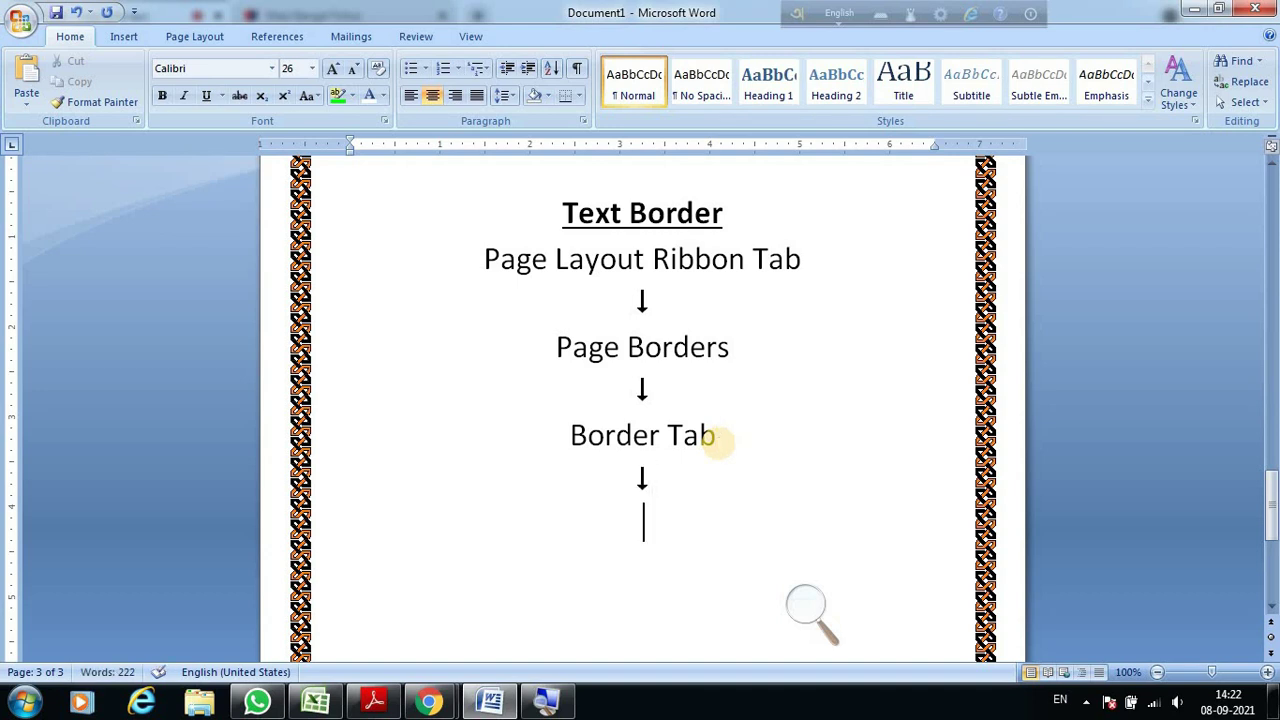
{"action": "type", "text": "x"}
{"action": "type", "text": "C"}
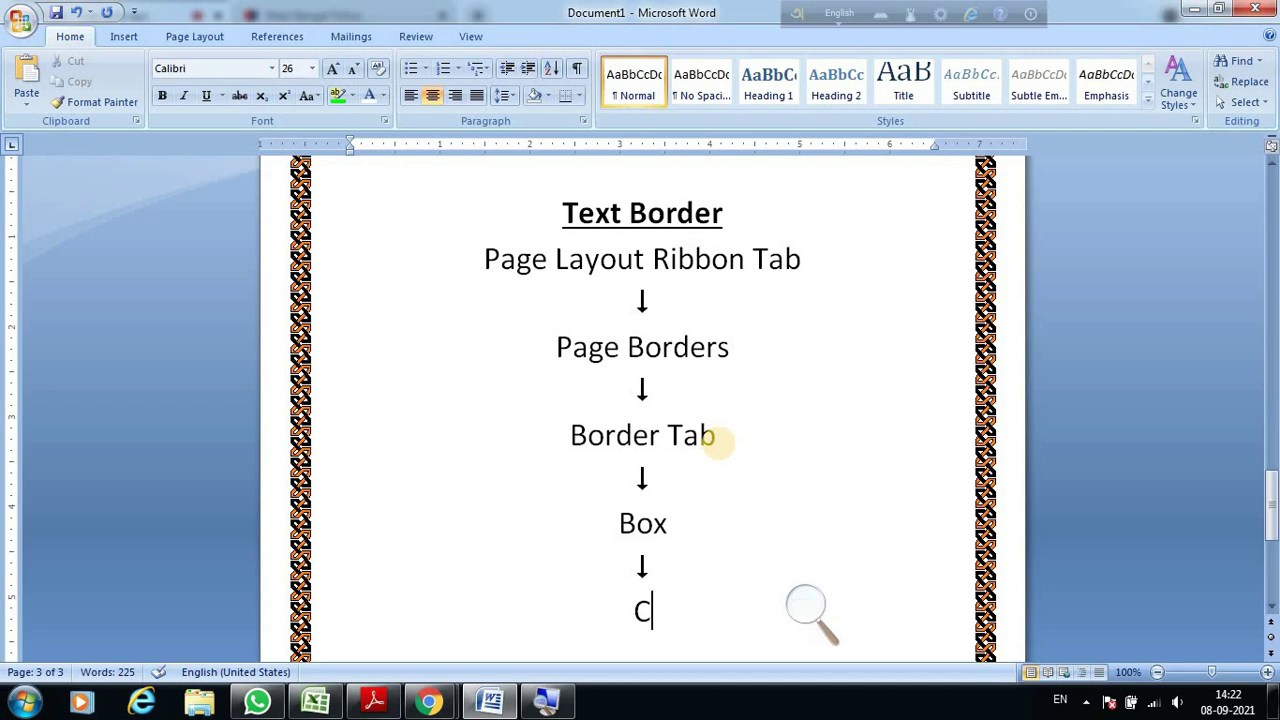
{"action": "type", "text": "hoose bo"}
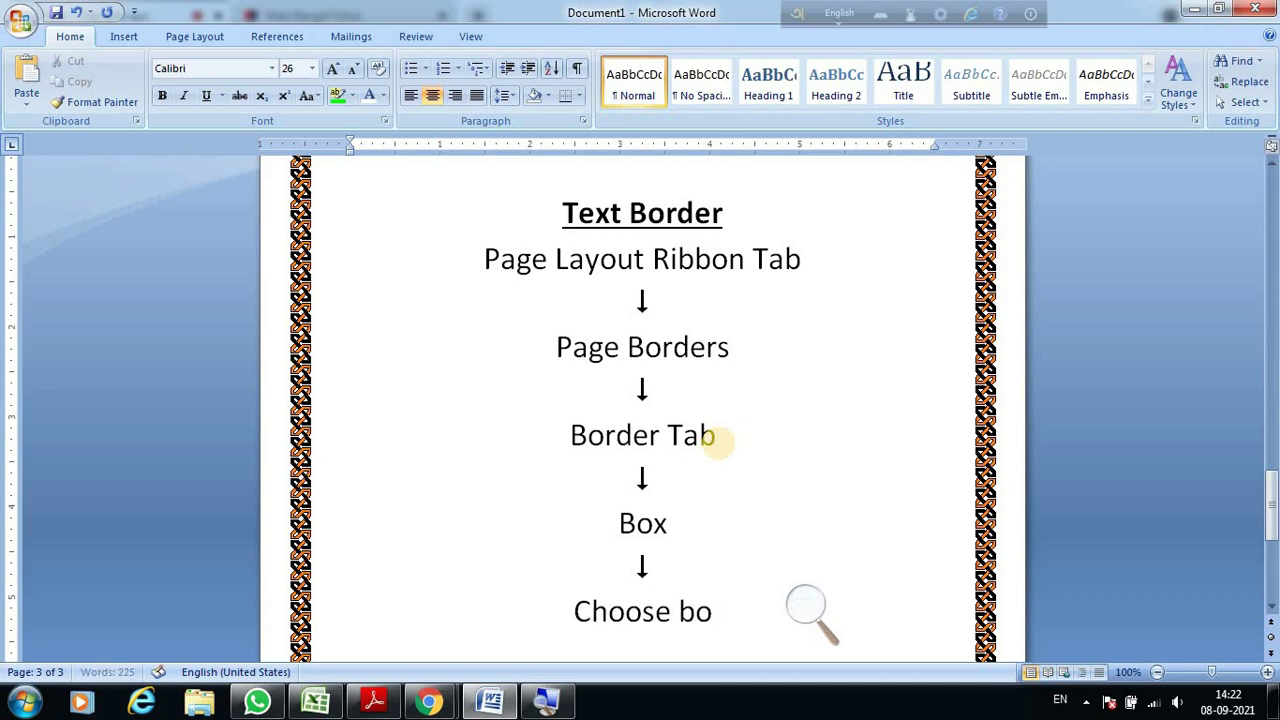
{"action": "type", "text": "rder S"}
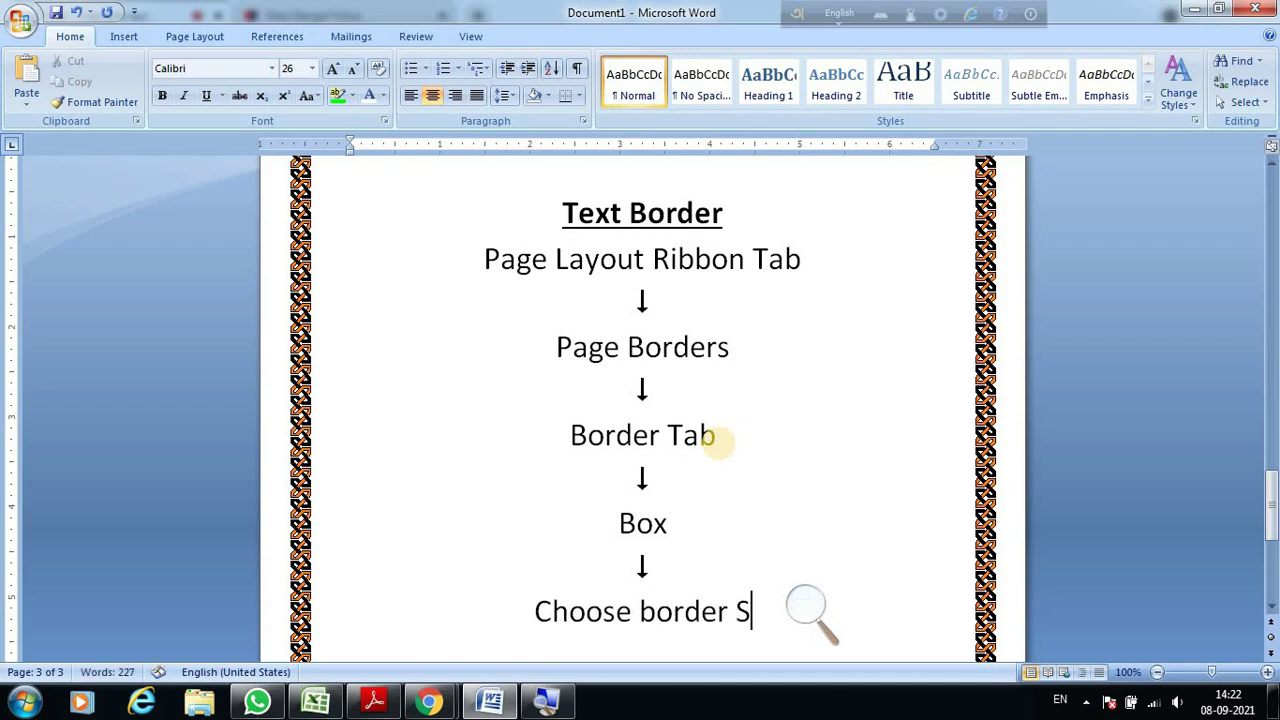
{"action": "type", "text": "tyle and "}
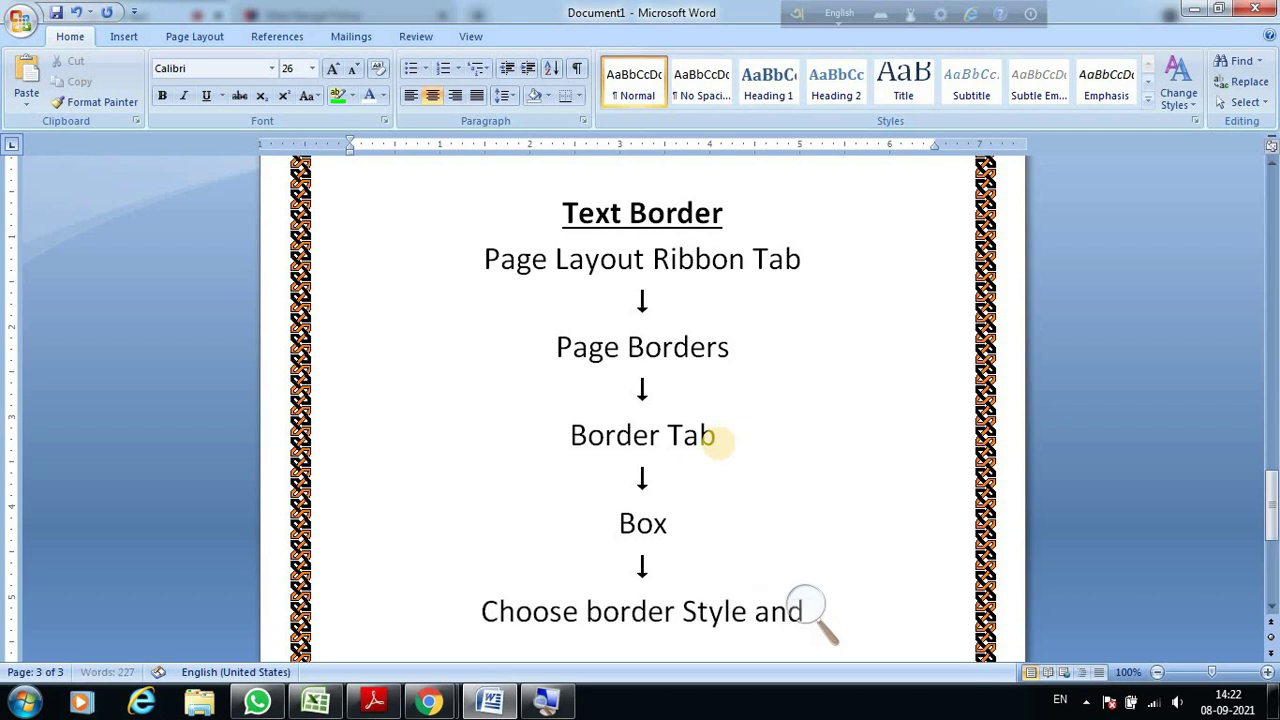
{"action": "type", "text": "Color"}
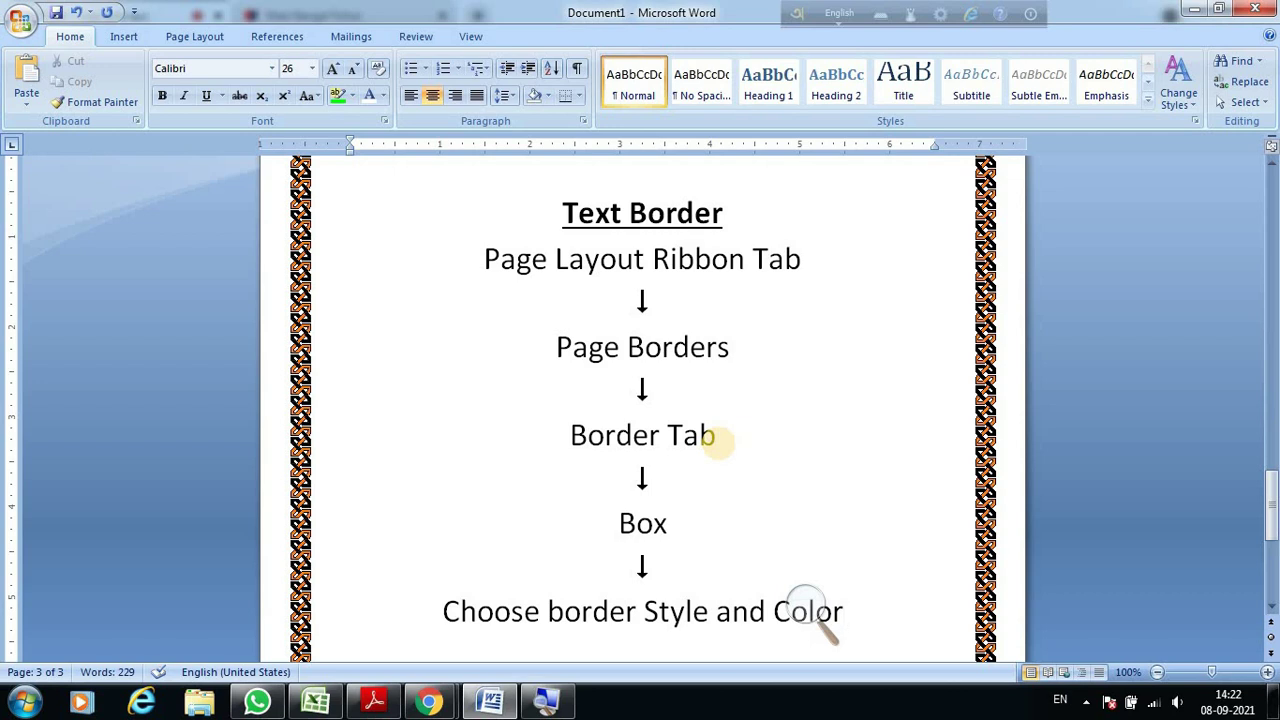
{"action": "key", "text": "Return"}
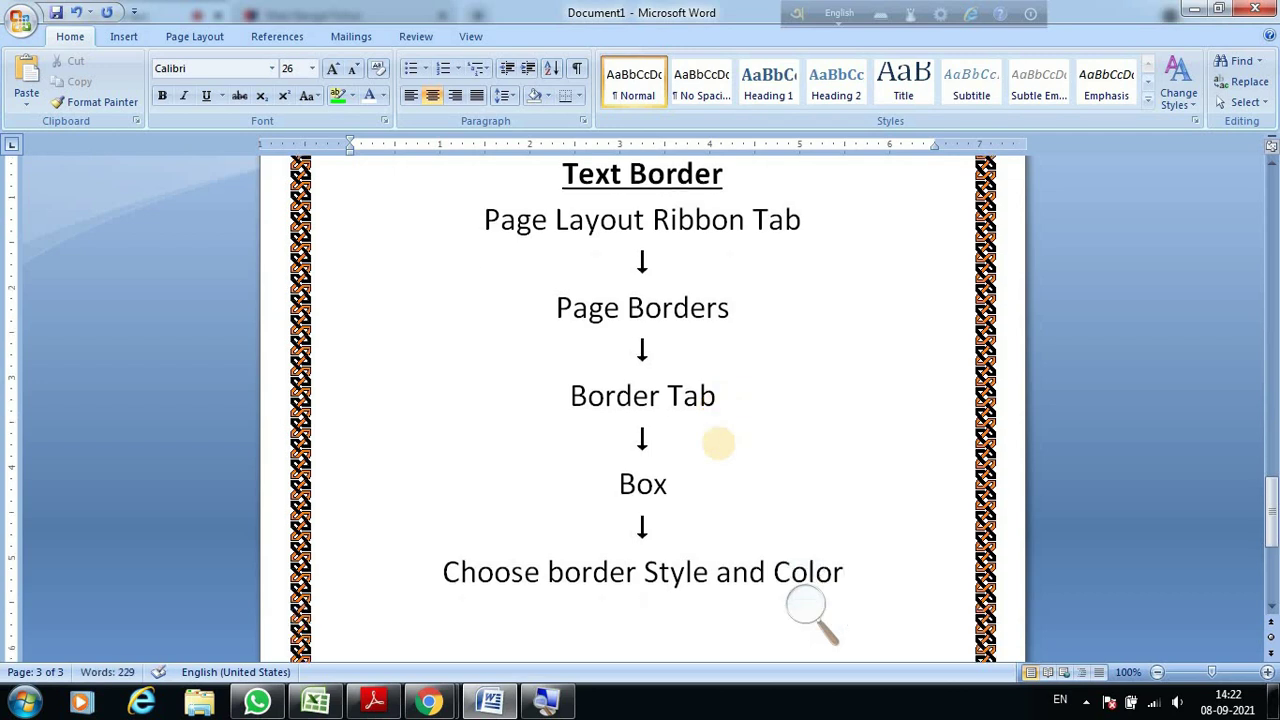
{"action": "type", "text": "↓"}
{"action": "key", "text": "Return"}
{"action": "type", "text": "ok"}
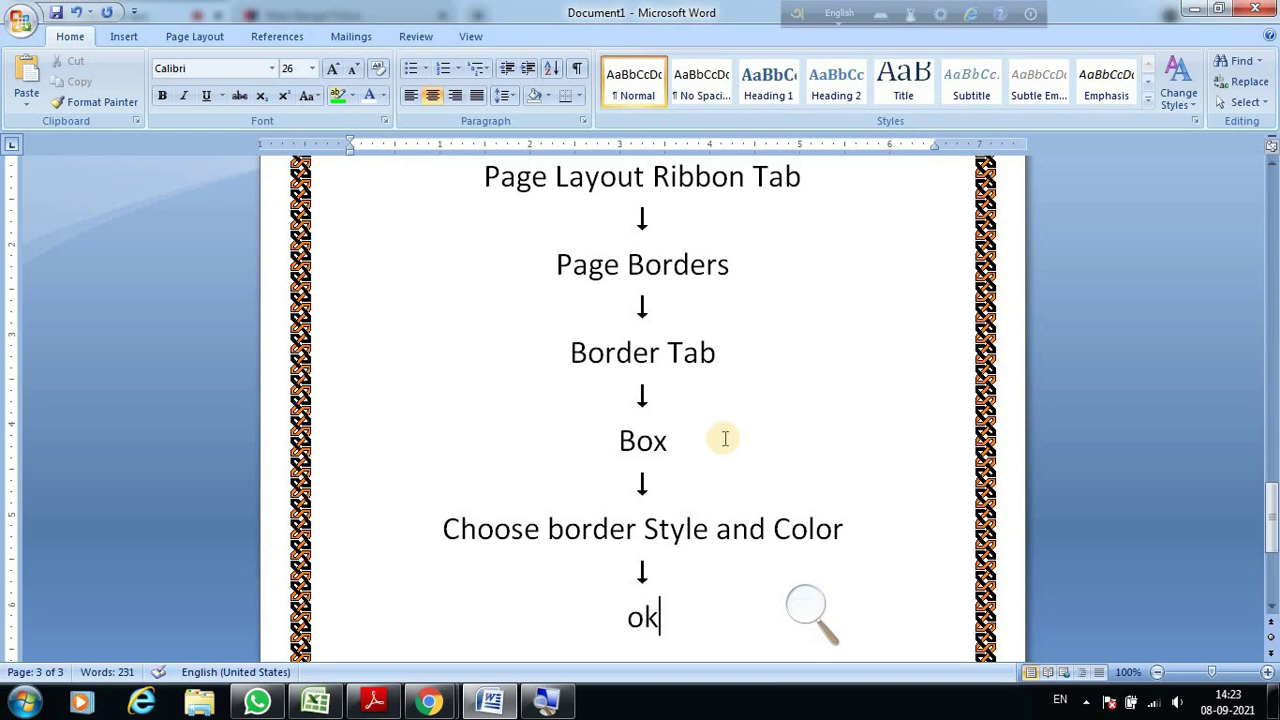
{"action": "left_click_drag", "start_coordinate": [1273, 505], "coordinate": [1273, 497]}
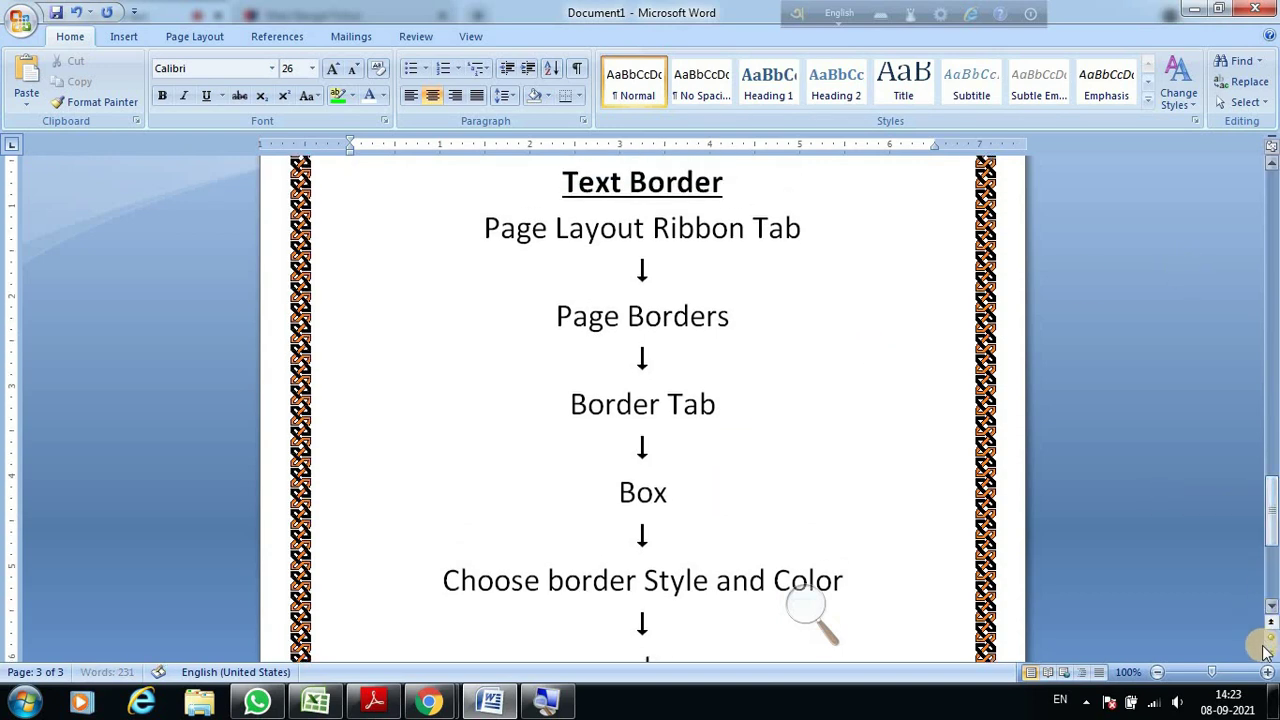
{"action": "left_click", "coordinate": [1270, 603]}
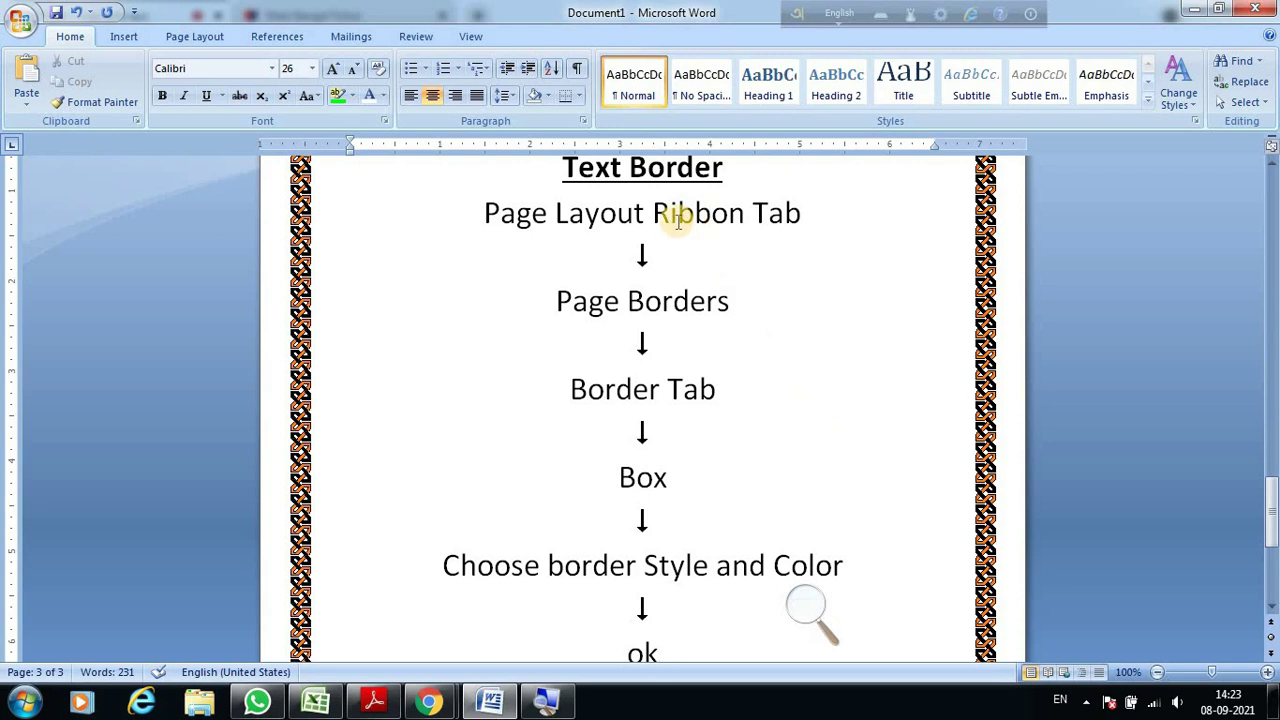
{"action": "left_click_drag", "start_coordinate": [483, 210], "coordinate": [805, 220]}
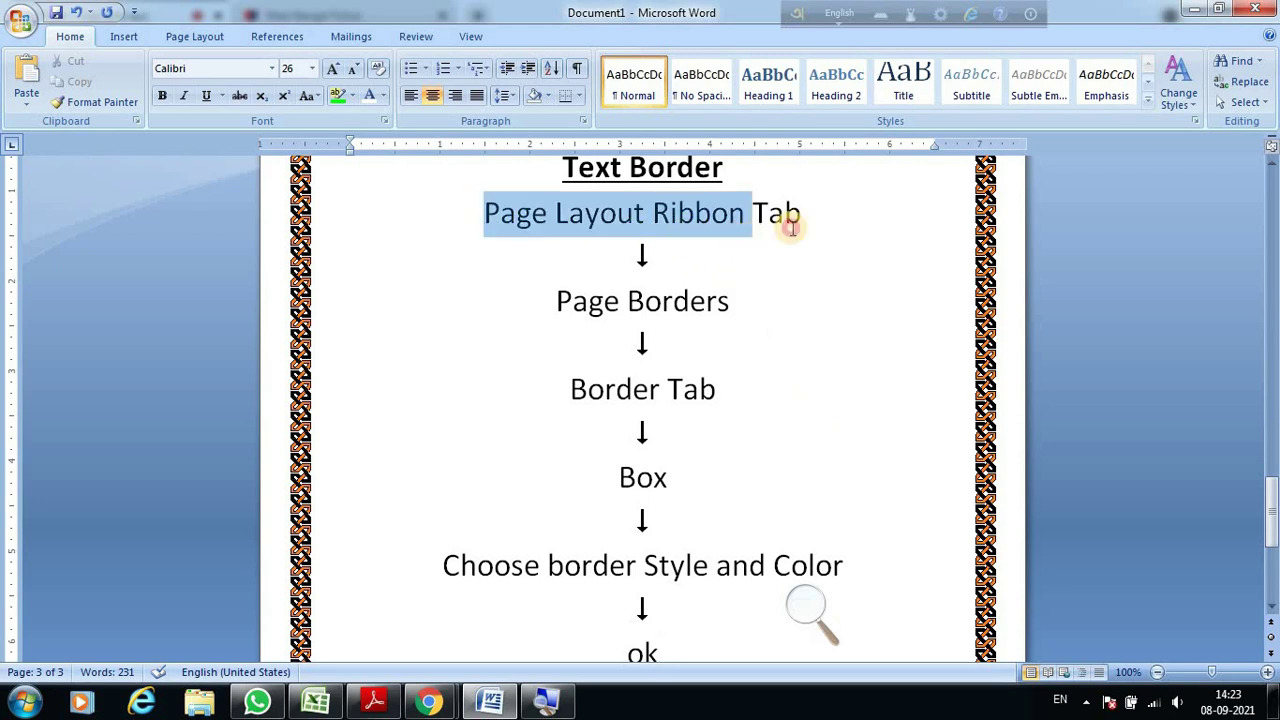
{"action": "left_click_drag", "start_coordinate": [557, 300], "coordinate": [735, 300]}
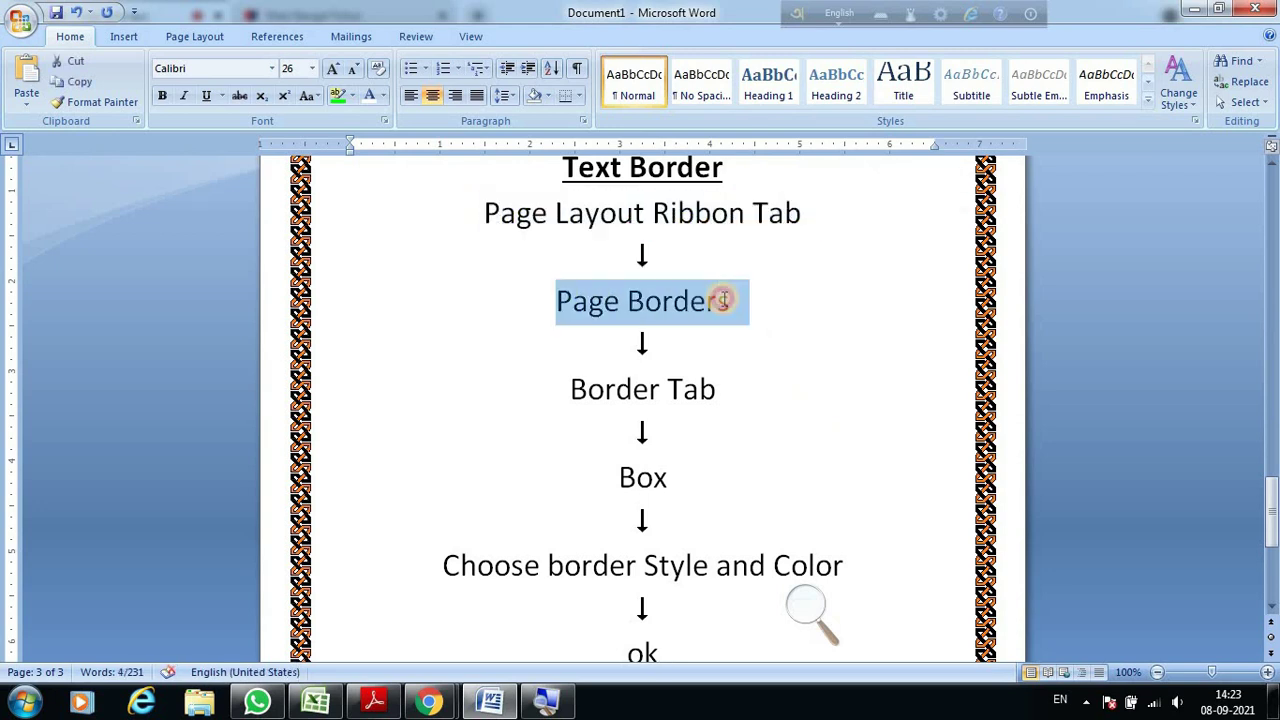
{"action": "left_click_drag", "start_coordinate": [570, 389], "coordinate": [735, 389]}
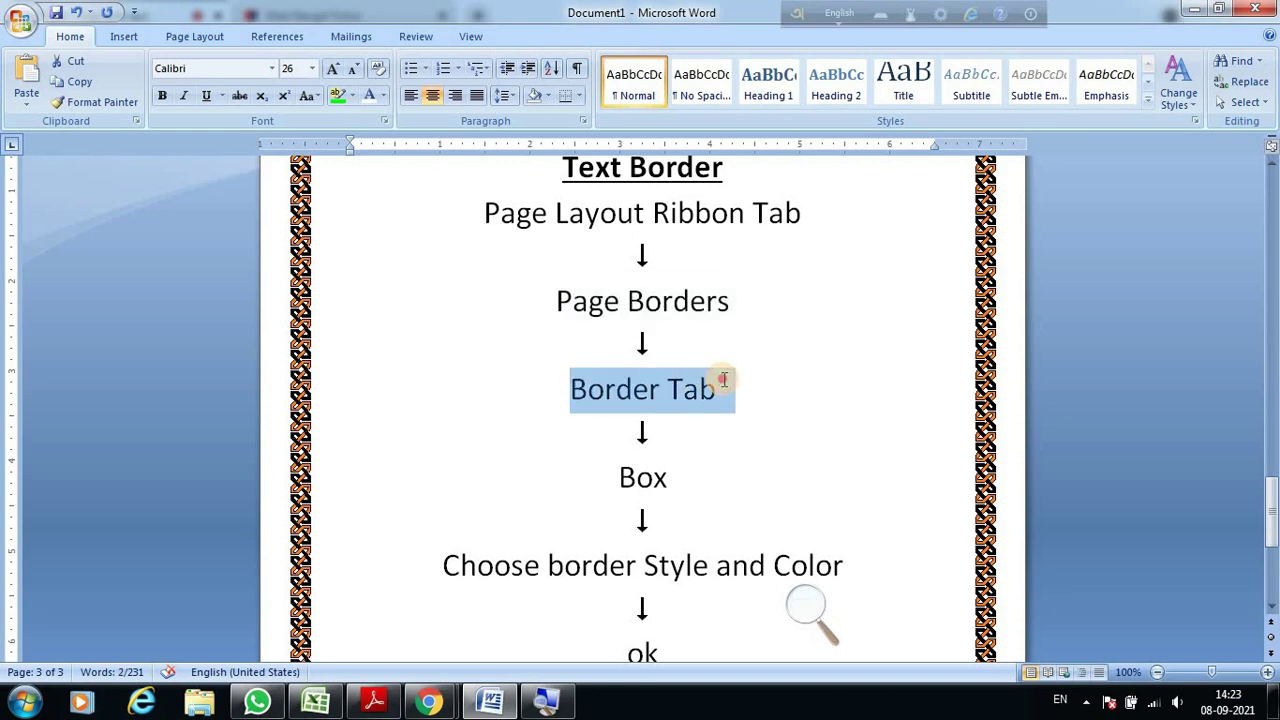
{"action": "left_click_drag", "start_coordinate": [617, 477], "coordinate": [704, 477]}
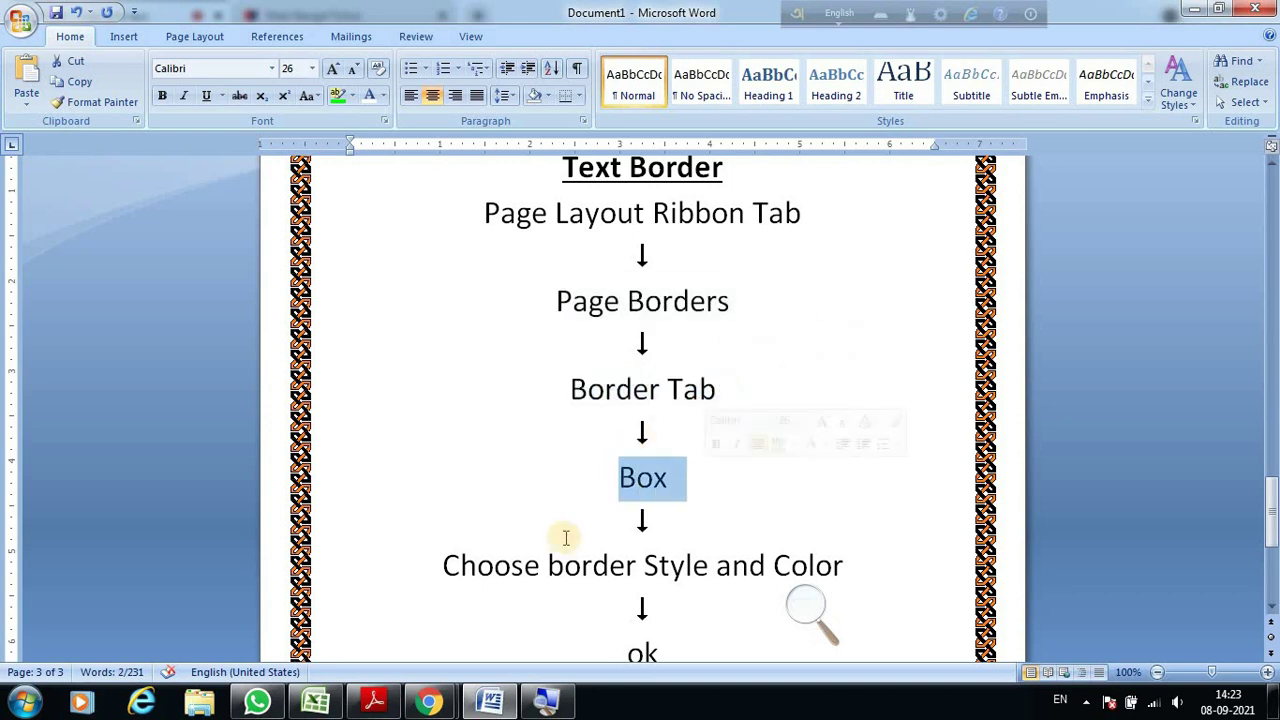
{"action": "left_click_drag", "start_coordinate": [444, 566], "coordinate": [642, 566]}
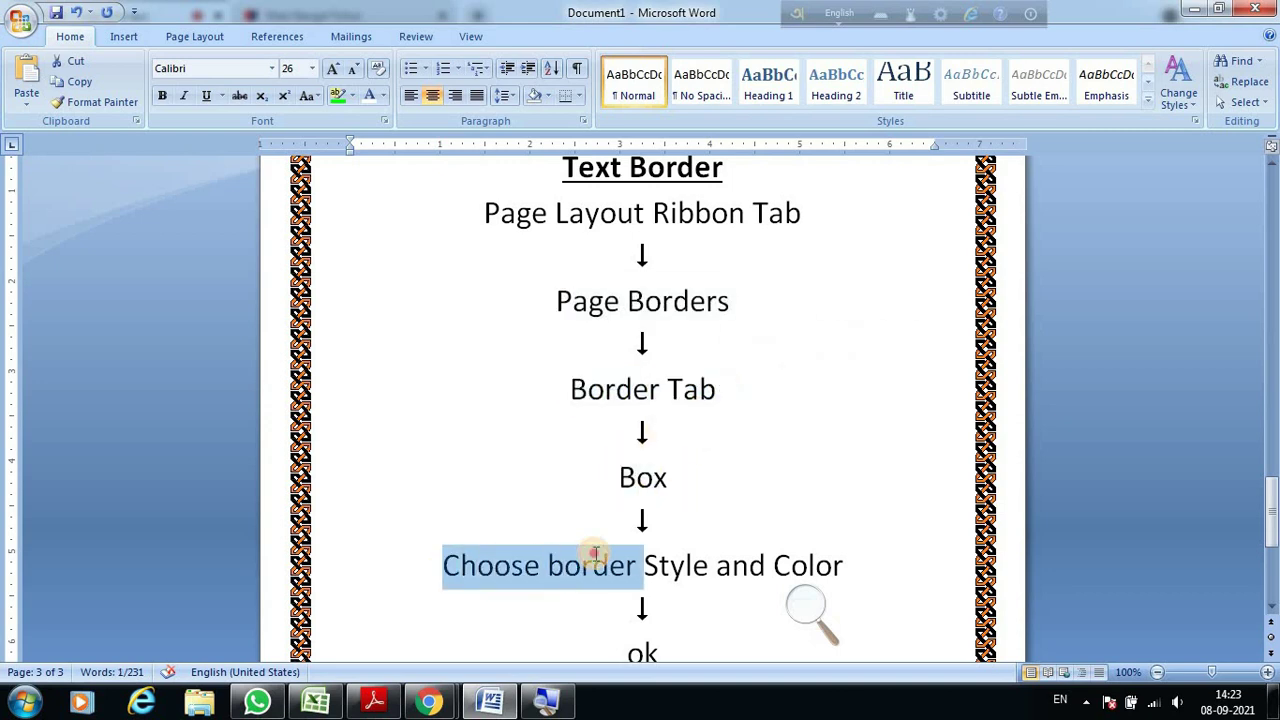
{"action": "left_click_drag", "start_coordinate": [741, 553], "coordinate": [866, 557]}
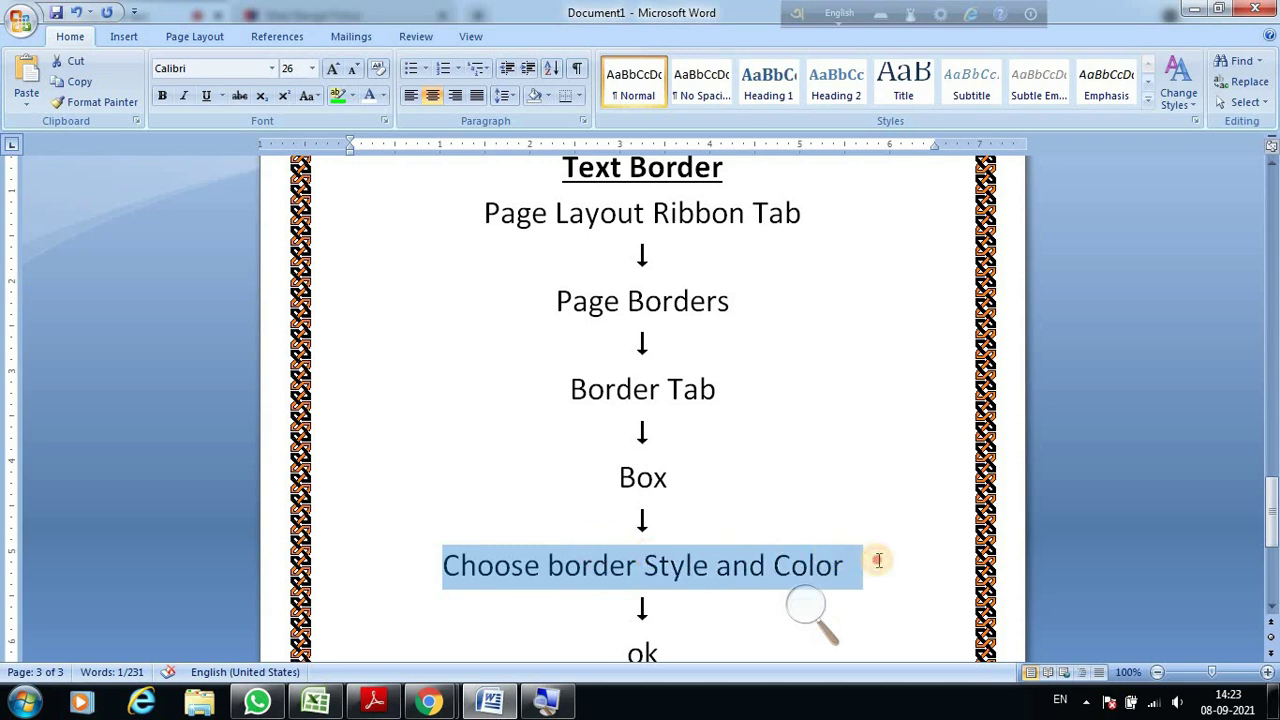
{"action": "left_click_drag", "start_coordinate": [620, 650], "coordinate": [723, 643]}
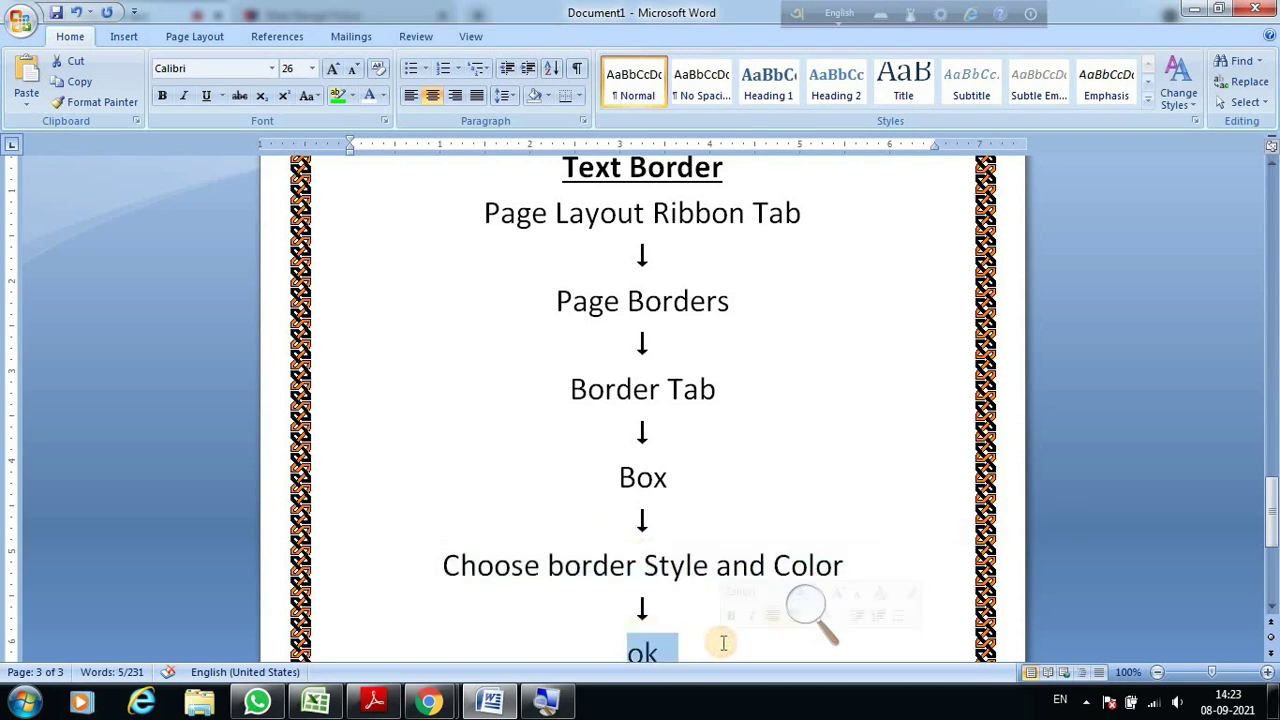
{"action": "left_click", "coordinate": [750, 474]}
{"action": "scroll", "coordinate": [750, 474], "scroll_direction": "up", "scroll_amount": 2}
{"action": "scroll", "coordinate": [750, 474], "scroll_direction": "up", "scroll_amount": 7}
{"action": "scroll", "coordinate": [750, 474], "scroll_direction": "up", "scroll_amount": 4}
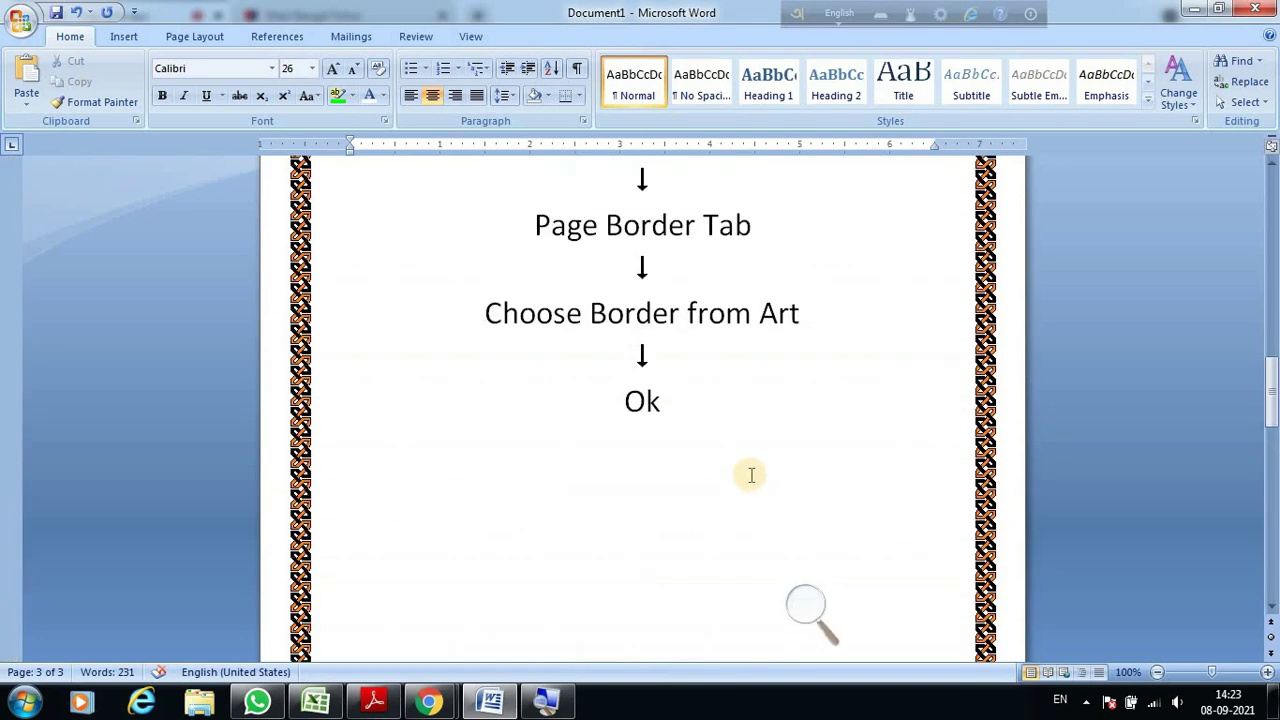
{"action": "scroll", "coordinate": [750, 474], "scroll_direction": "up", "scroll_amount": 4}
{"action": "scroll", "coordinate": [750, 474], "scroll_direction": "up", "scroll_amount": 4}
{"action": "scroll", "coordinate": [750, 474], "scroll_direction": "up", "scroll_amount": 4}
{"action": "scroll", "coordinate": [750, 474], "scroll_direction": "down", "scroll_amount": 4}
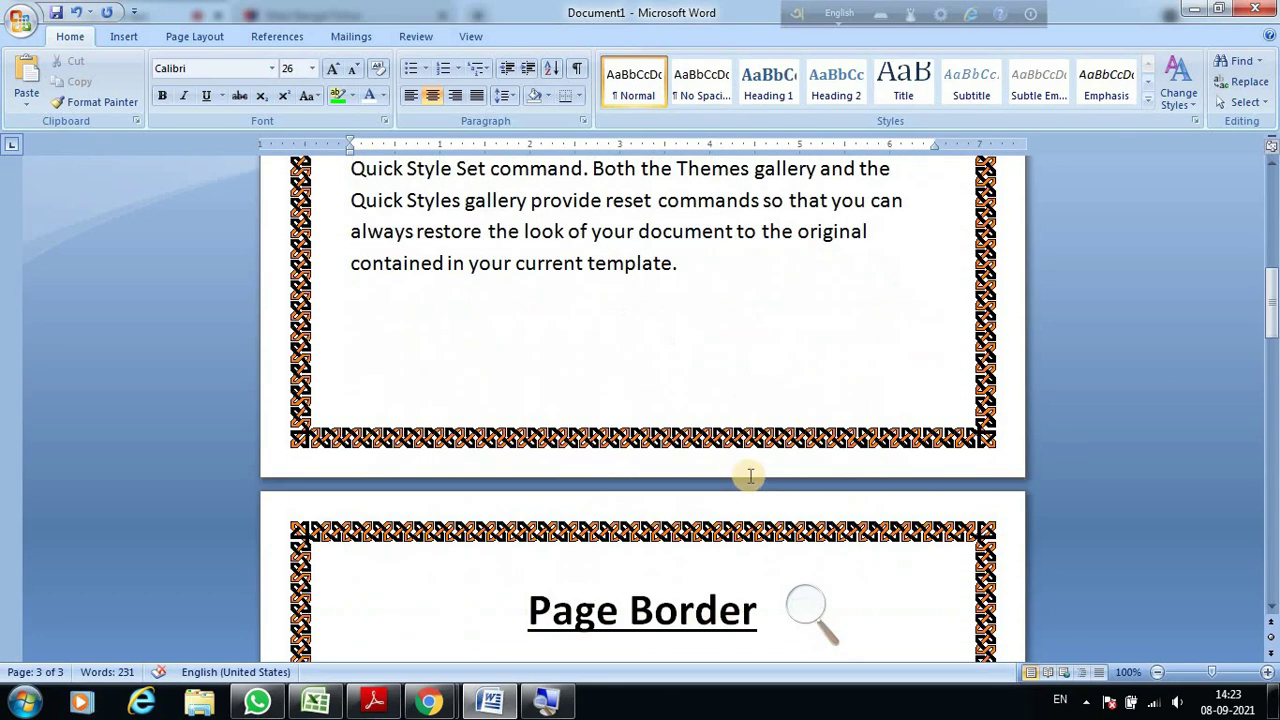
{"action": "scroll", "coordinate": [750, 474], "scroll_direction": "down", "scroll_amount": 4}
{"action": "scroll", "coordinate": [750, 474], "scroll_direction": "down", "scroll_amount": 4}
{"action": "scroll", "coordinate": [750, 474], "scroll_direction": "down", "scroll_amount": 4}
{"action": "scroll", "coordinate": [748, 476], "scroll_direction": "down", "scroll_amount": 2}
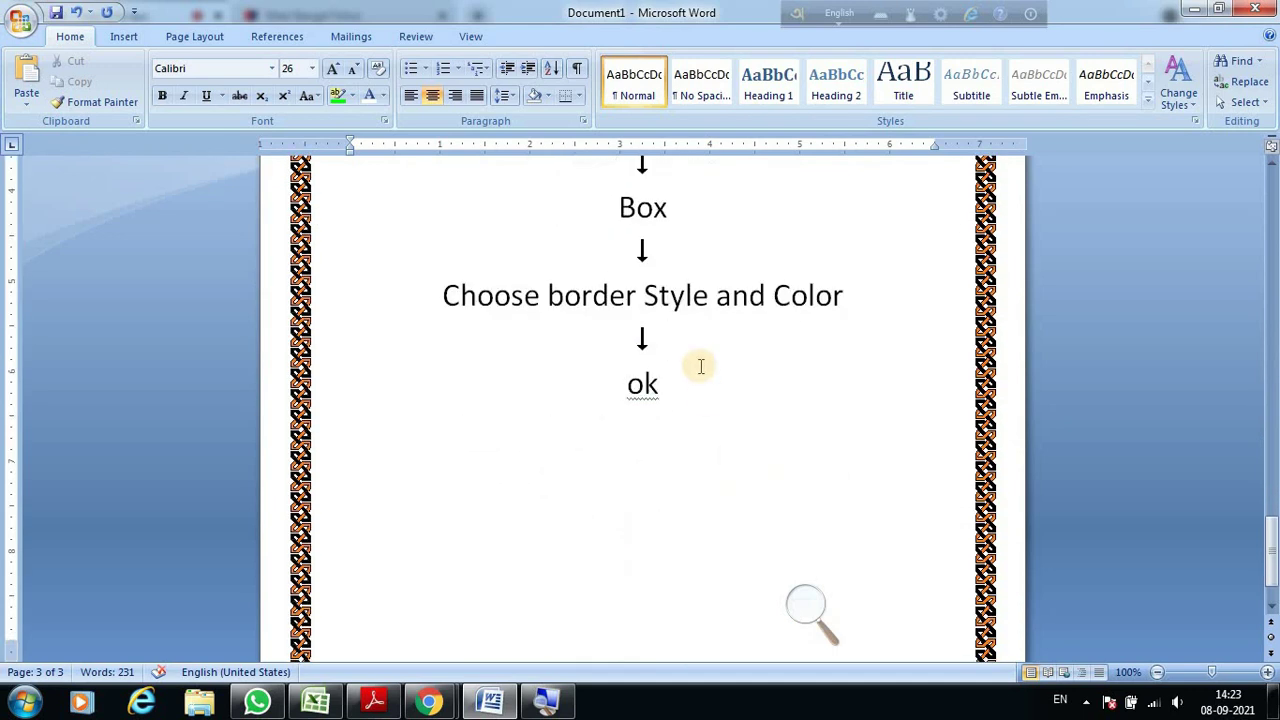
Open the Symbol gallery from the Insert tab and select the arrow above the ok line.
{"action": "left_click", "coordinate": [637, 380]}
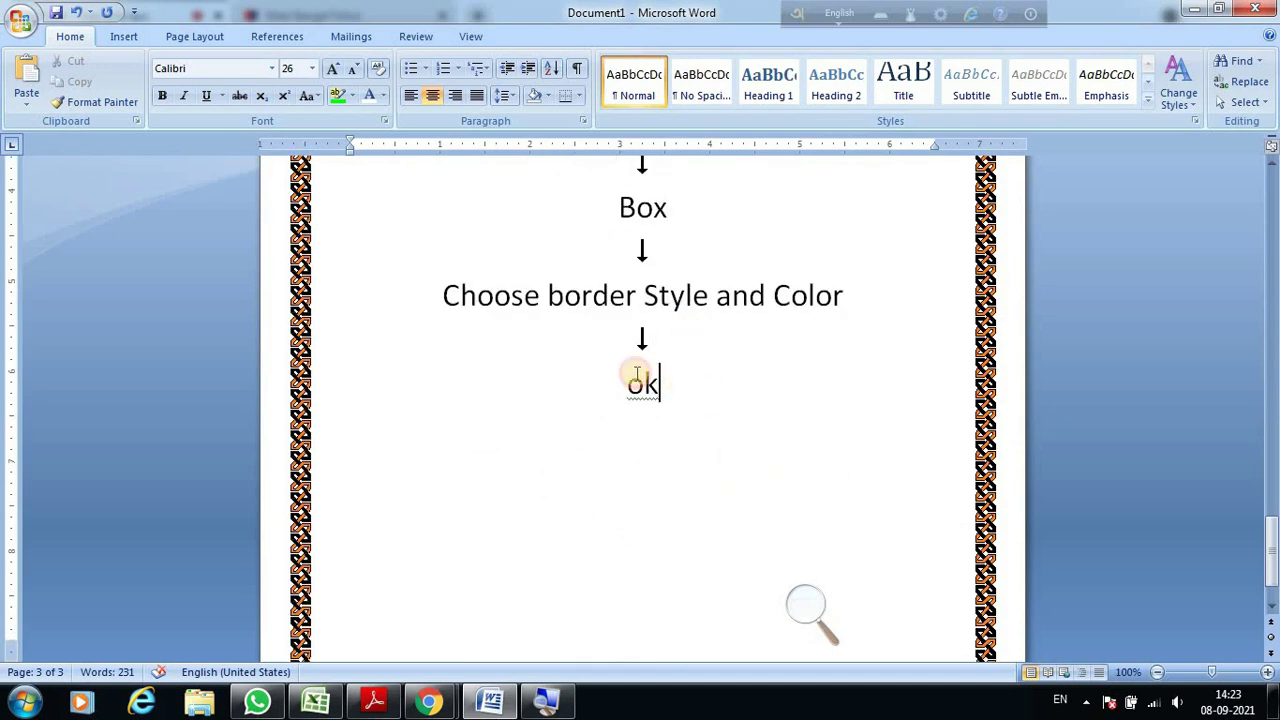
{"action": "left_click", "coordinate": [124, 37]}
{"action": "left_click", "coordinate": [1076, 95]}
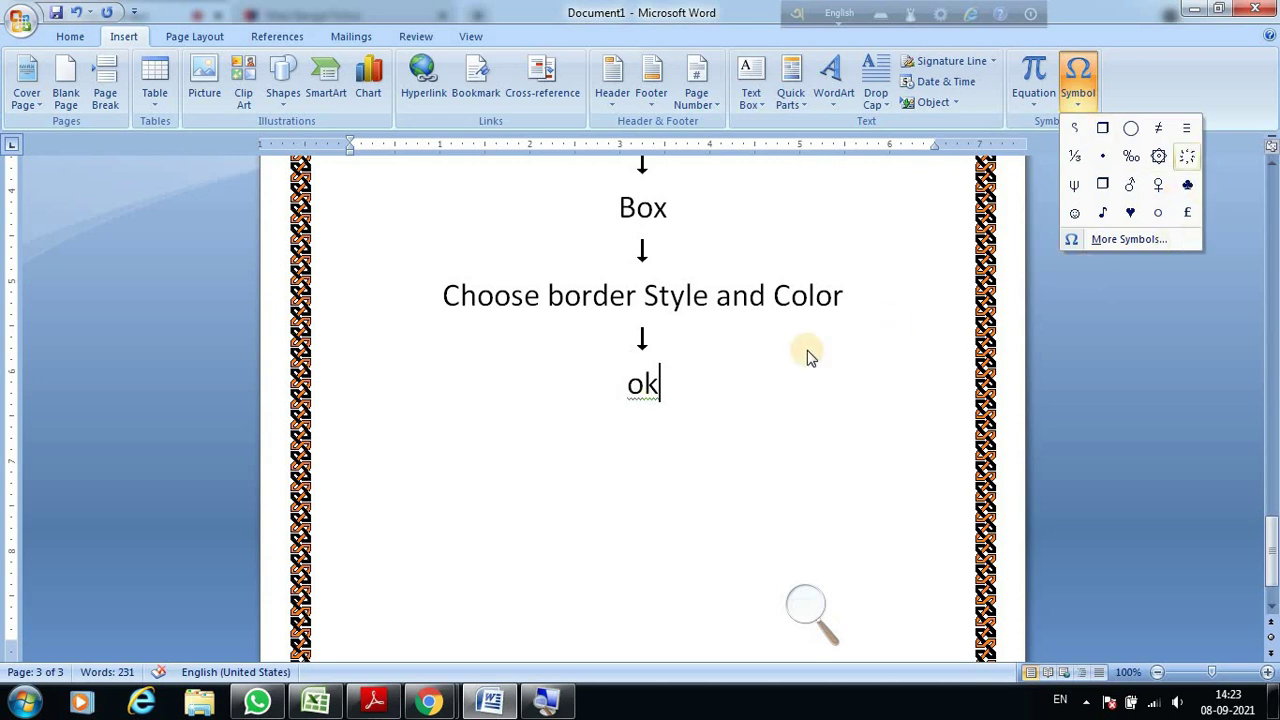
{"action": "left_click_drag", "start_coordinate": [637, 336], "coordinate": [672, 340]}
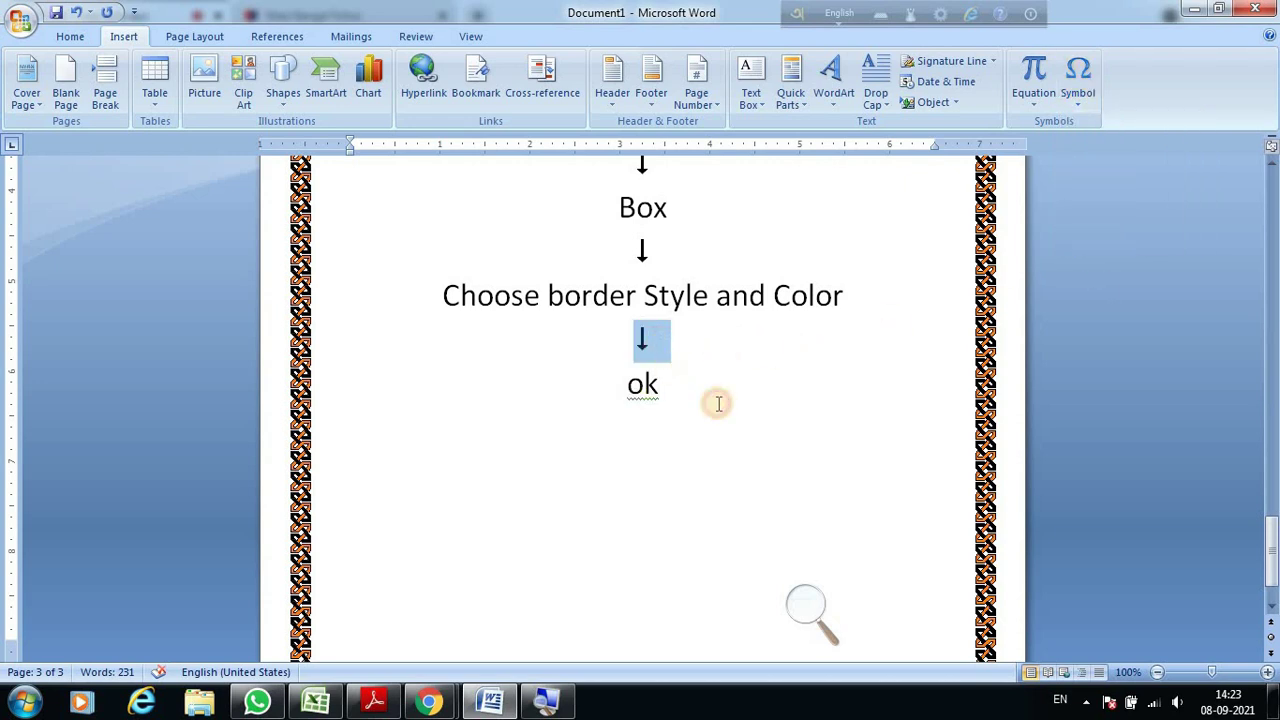
Go back to page 1 and select its first paragraph.
{"action": "scroll", "coordinate": [718, 400], "scroll_direction": "up", "scroll_amount": 5}
{"action": "scroll", "coordinate": [717, 390], "scroll_direction": "up", "scroll_amount": 8}
{"action": "scroll", "coordinate": [717, 375], "scroll_direction": "up", "scroll_amount": 8}
{"action": "scroll", "coordinate": [716, 360], "scroll_direction": "up", "scroll_amount": 6}
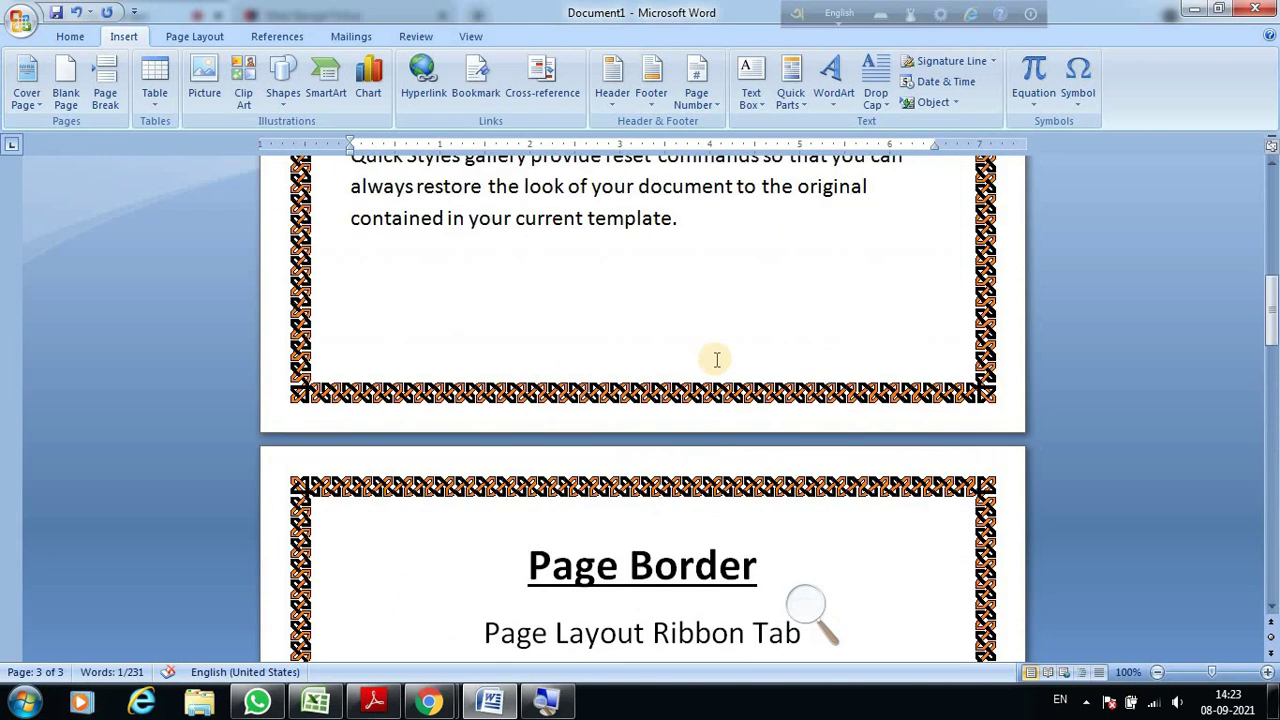
{"action": "scroll", "coordinate": [714, 357], "scroll_direction": "up", "scroll_amount": 10}
{"action": "scroll", "coordinate": [720, 357], "scroll_direction": "up", "scroll_amount": 1}
{"action": "scroll", "coordinate": [808, 285], "scroll_direction": "up", "scroll_amount": 2}
{"action": "scroll", "coordinate": [583, 370], "scroll_direction": "down", "scroll_amount": 2}
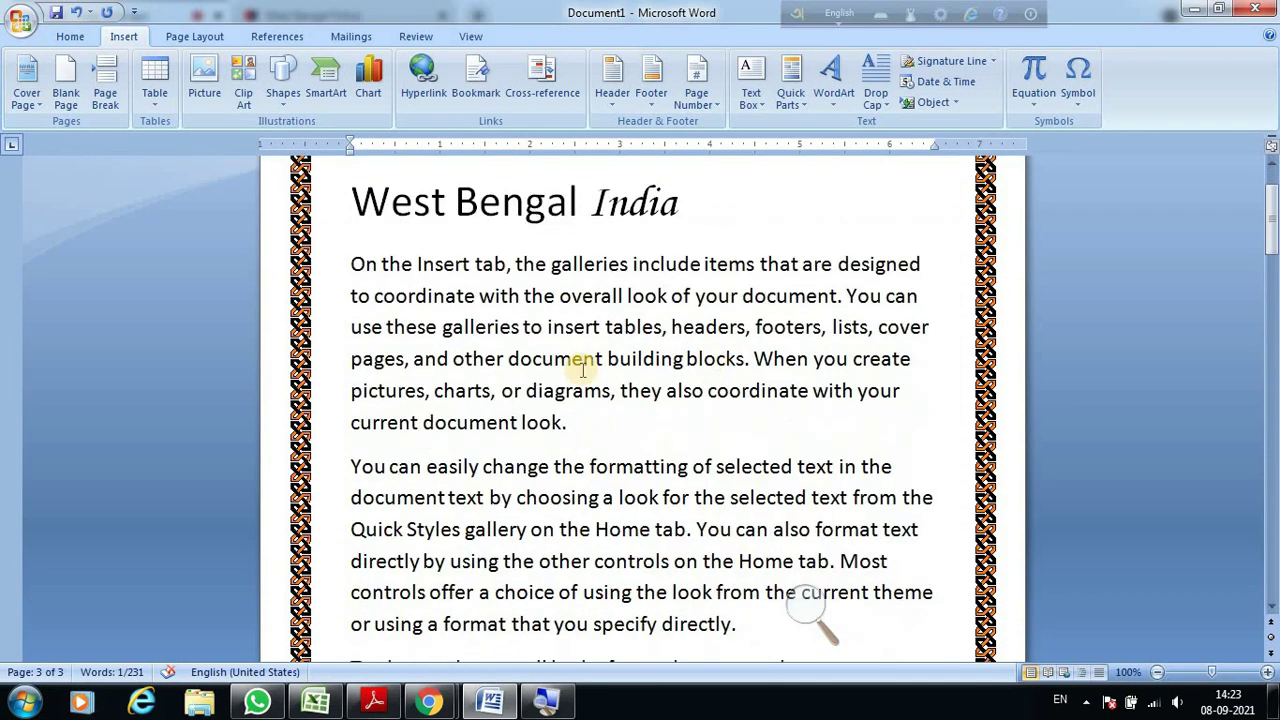
{"action": "left_click_drag", "start_coordinate": [371, 264], "coordinate": [640, 434]}
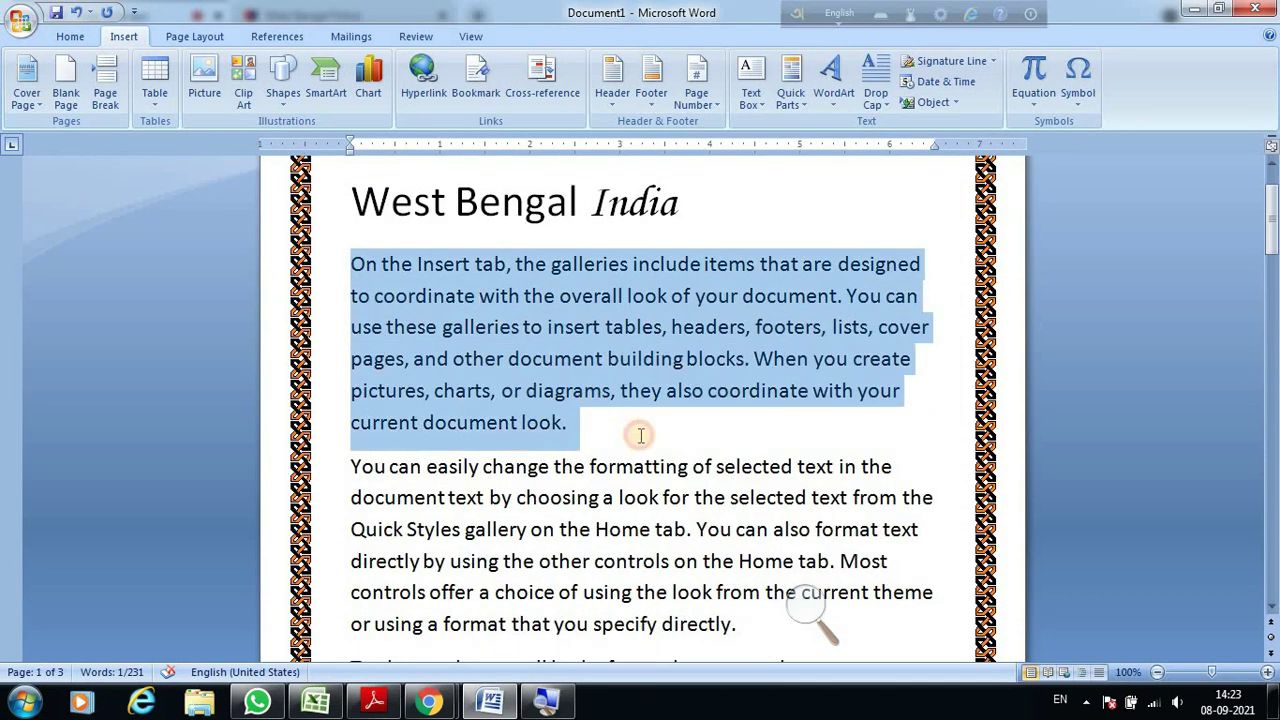
Delete 'India' from the title and centre 'West Bengal' on the Home tab.
{"action": "scroll", "coordinate": [641, 435], "scroll_direction": "up", "scroll_amount": 1}
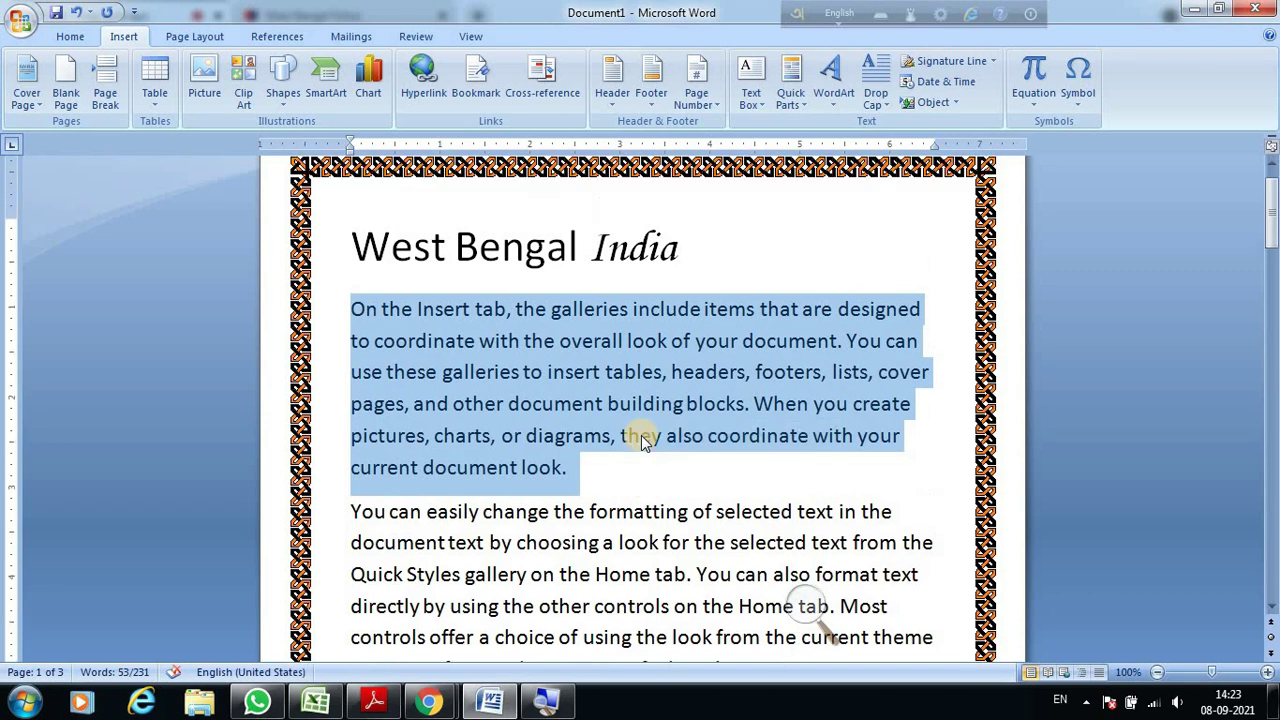
{"action": "scroll", "coordinate": [645, 430], "scroll_direction": "up", "scroll_amount": 1}
{"action": "left_click", "coordinate": [684, 290]}
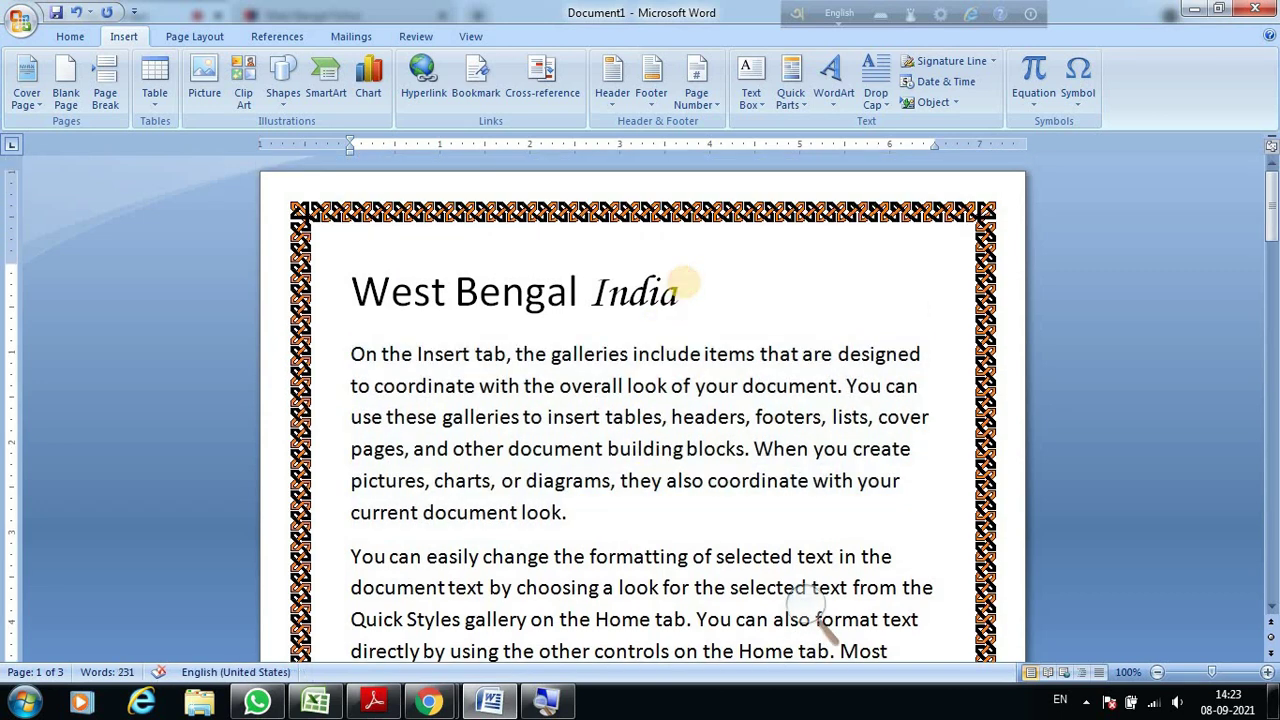
{"action": "key", "text": "BackSpace"}
{"action": "key", "text": "BackSpace"}
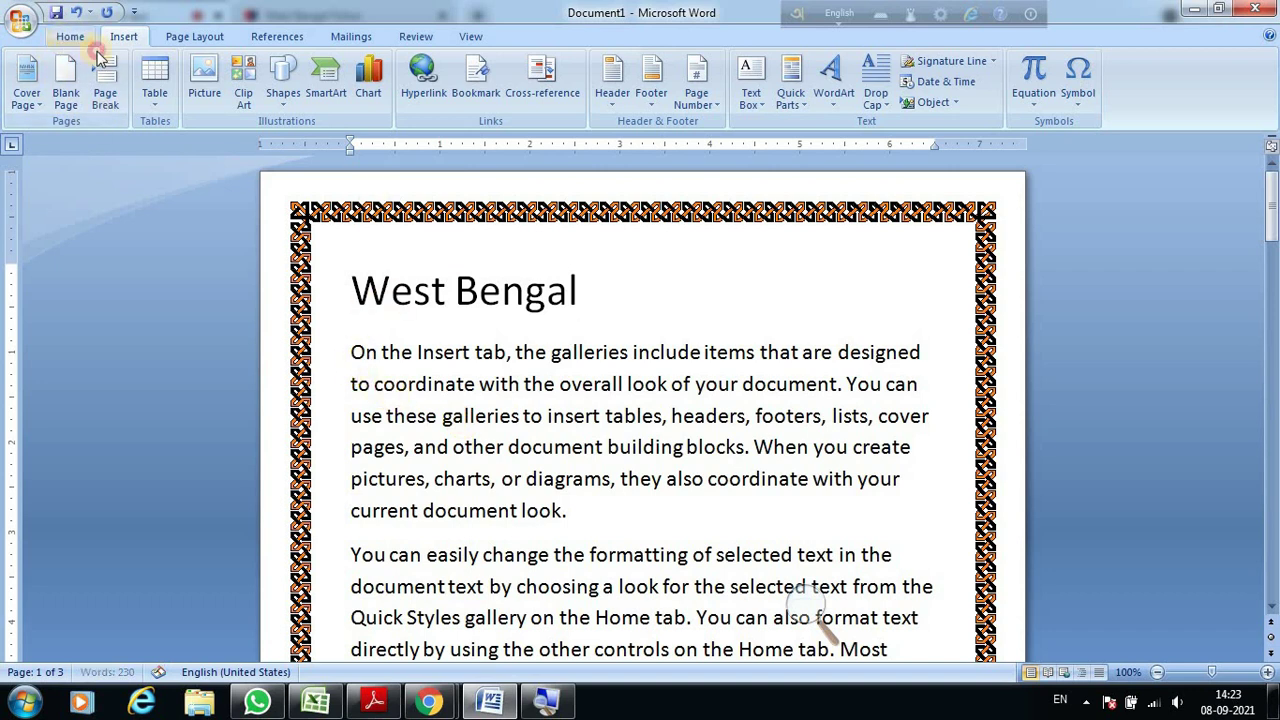
{"action": "left_click", "coordinate": [70, 36]}
{"action": "left_click", "coordinate": [438, 96]}
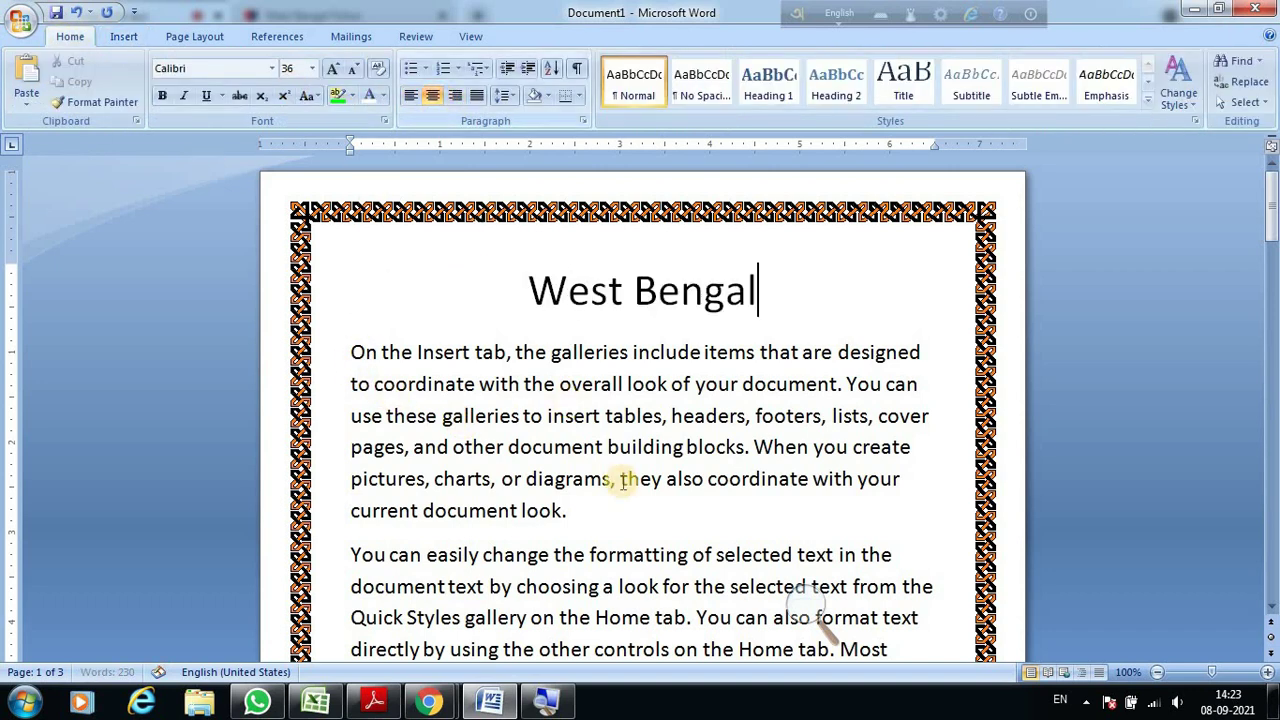
{"action": "left_click", "coordinate": [552, 512]}
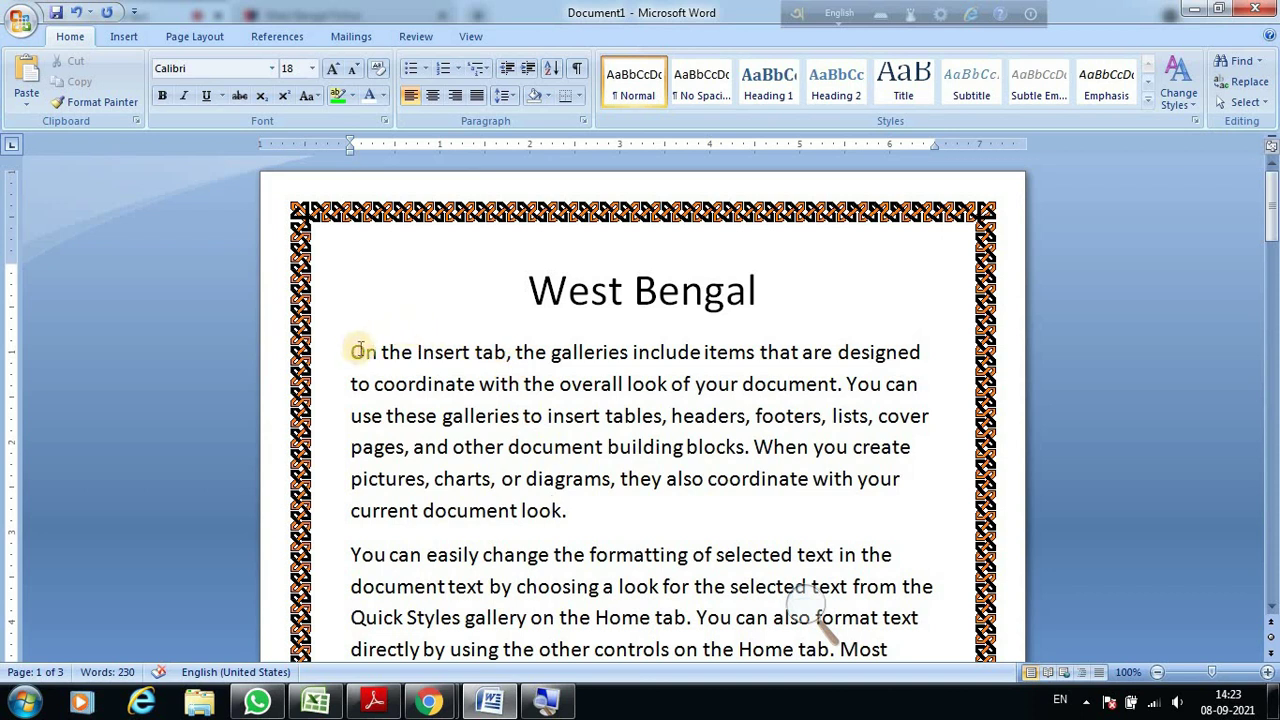
Open Page Layout > Page Borders showing the 16 pt art border, and move the dialog aside.
{"action": "left_click_drag", "start_coordinate": [348, 353], "coordinate": [607, 507]}
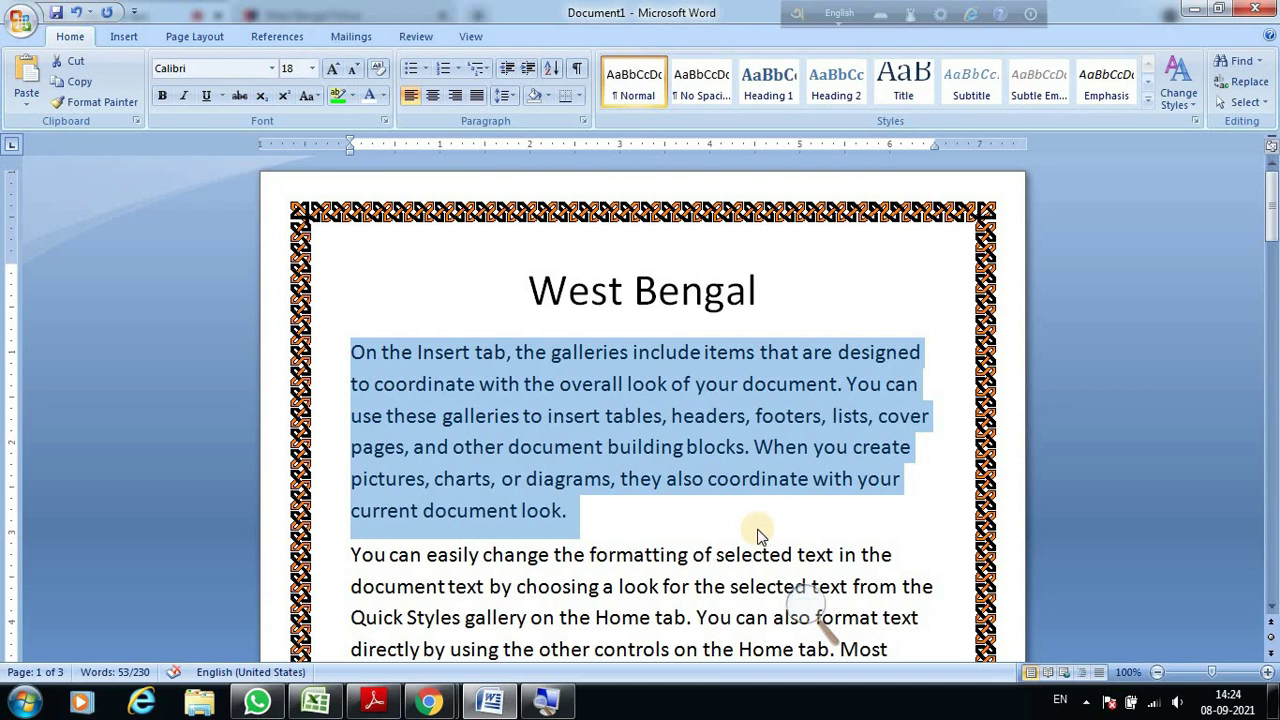
{"action": "left_click", "coordinate": [601, 523]}
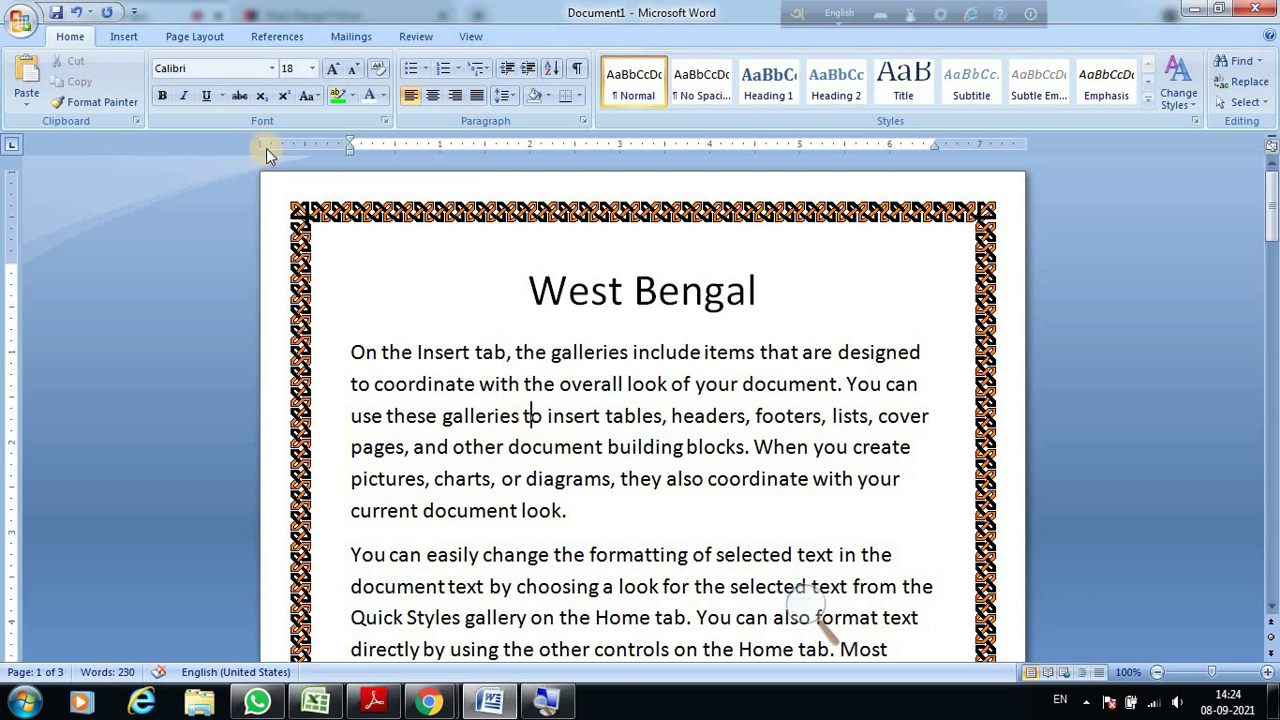
{"action": "left_click", "coordinate": [205, 40]}
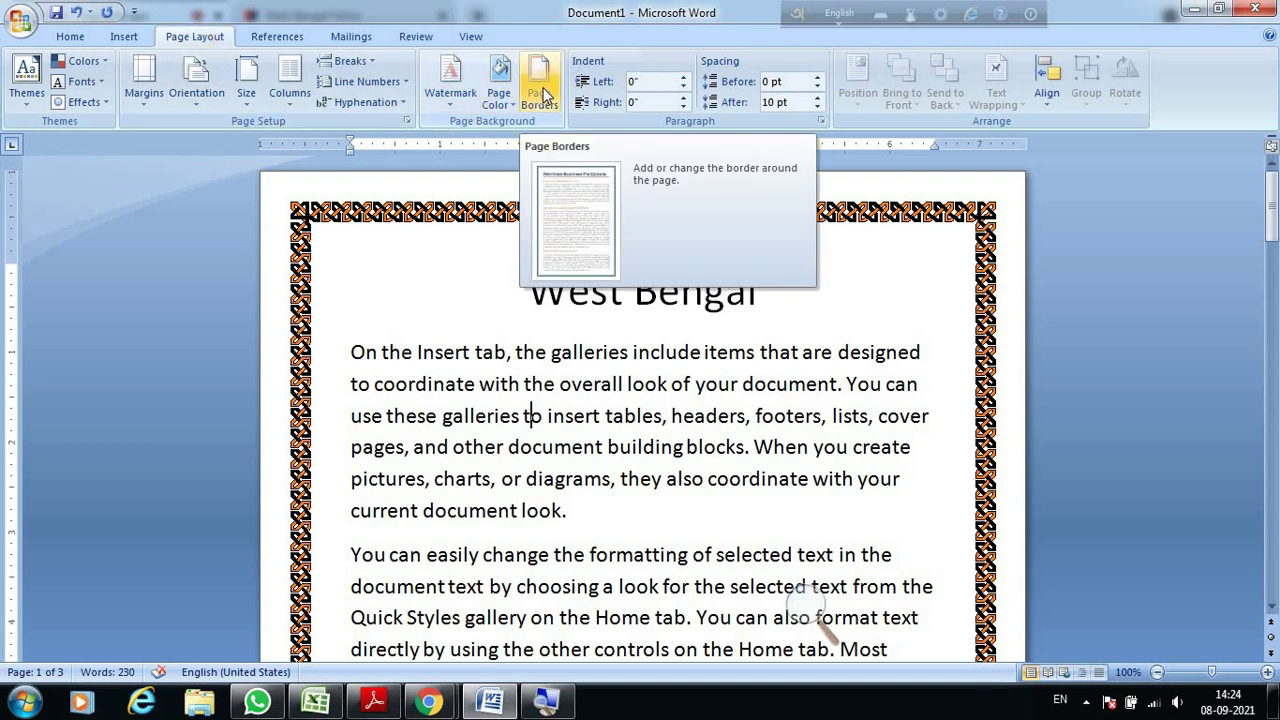
{"action": "left_click", "coordinate": [540, 92]}
{"action": "mouse_move", "coordinate": [534, 94]}
{"action": "left_mouse_down"}
{"action": "mouse_move", "coordinate": [938, 92]}
{"action": "mouse_move", "coordinate": [930, 80]}
{"action": "left_mouse_up"}
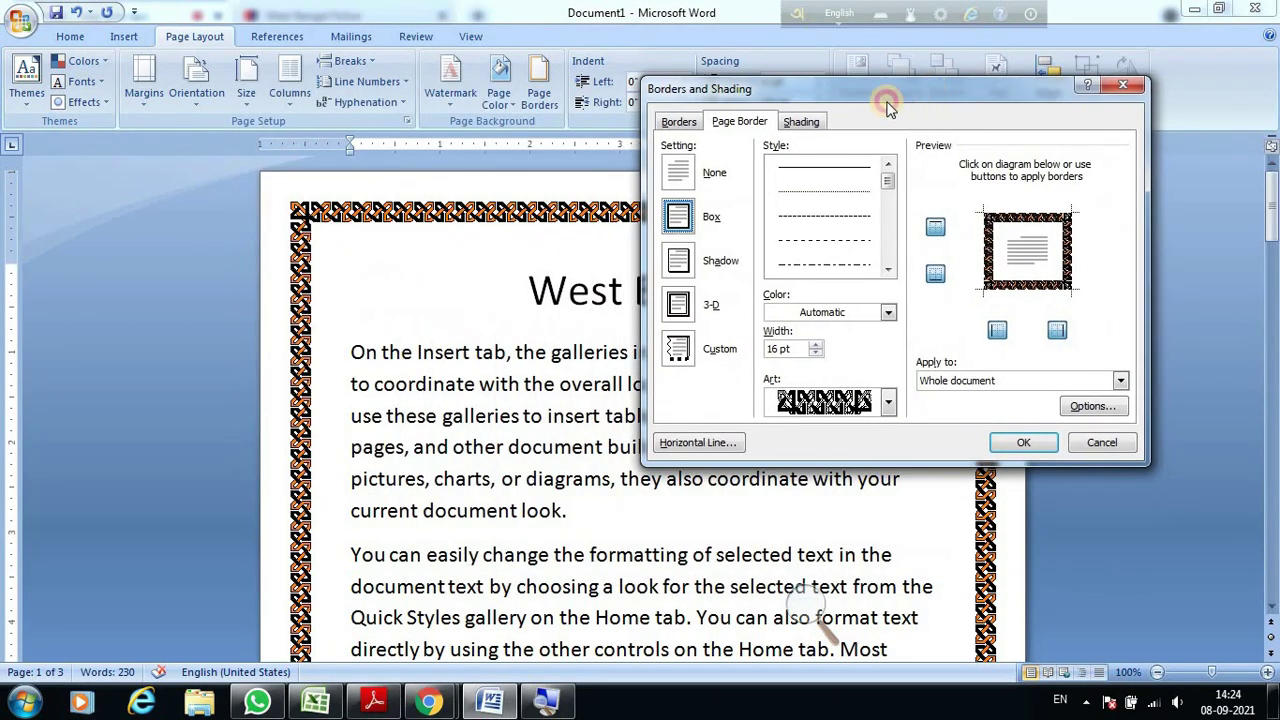
Give the first body paragraph a red 3 pt box border in a thick solid line style.
{"action": "left_click", "coordinate": [679, 122]}
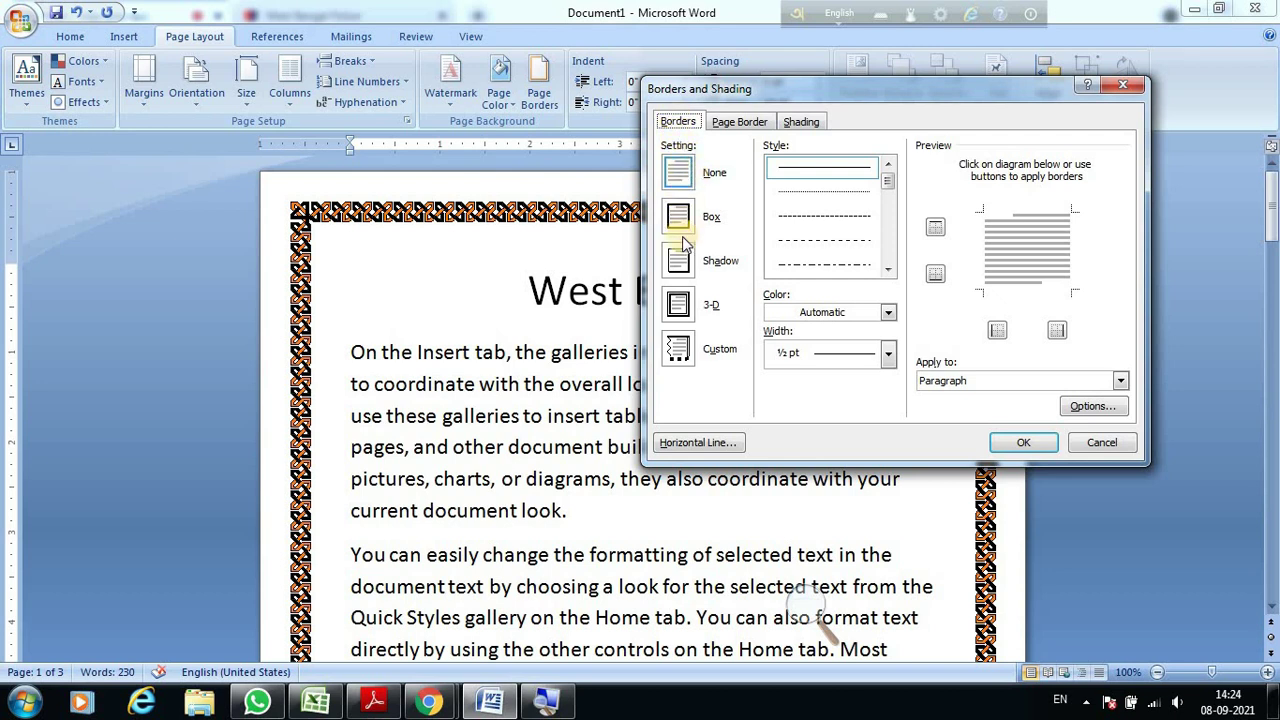
{"action": "left_click", "coordinate": [714, 224]}
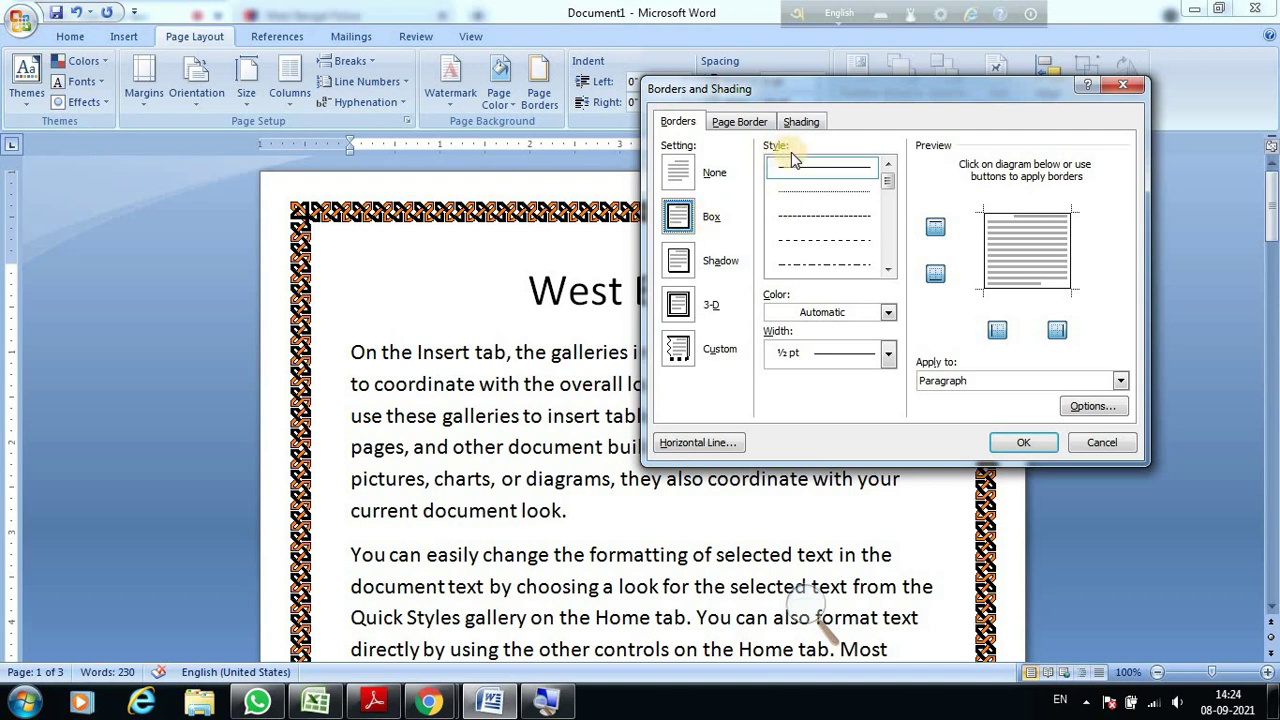
{"action": "left_click", "coordinate": [888, 268]}
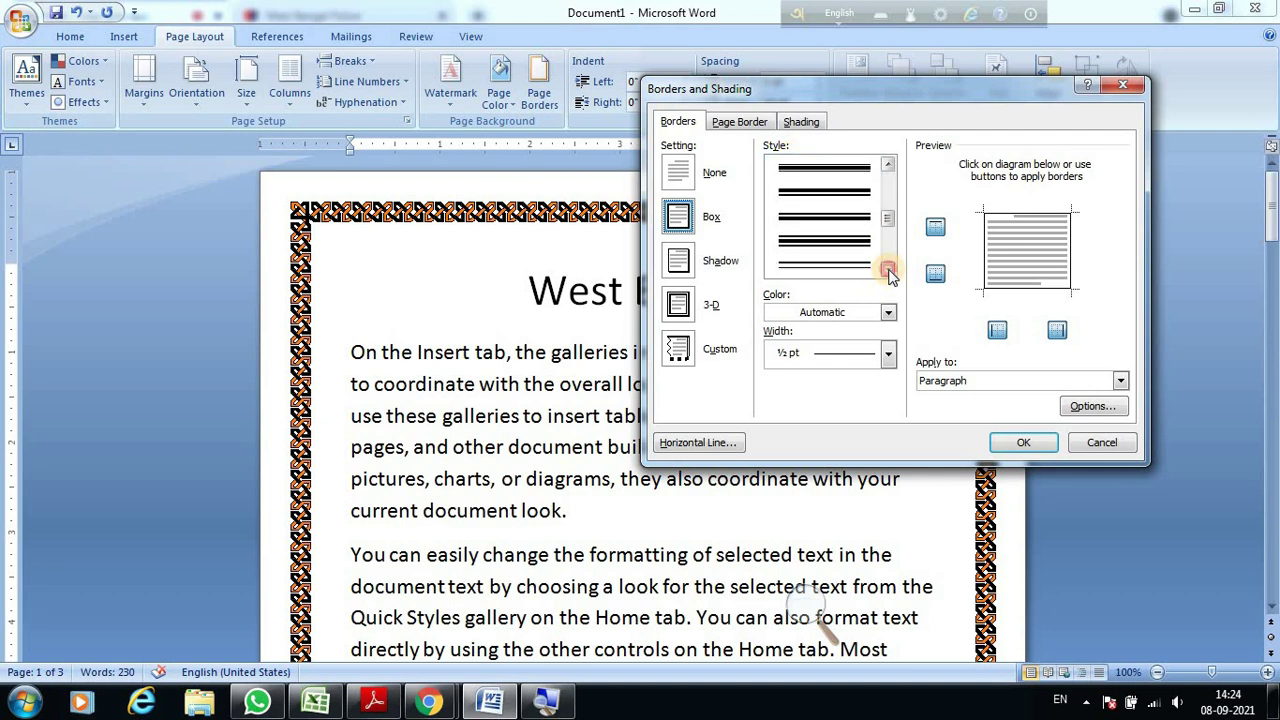
{"action": "mouse_move", "coordinate": [890, 273]}
{"action": "left_mouse_down"}
{"action": "mouse_move", "coordinate": [885, 197]}
{"action": "mouse_move", "coordinate": [881, 208]}
{"action": "mouse_move", "coordinate": [836, 169]}
{"action": "left_mouse_up"}
{"action": "left_click", "coordinate": [836, 168]}
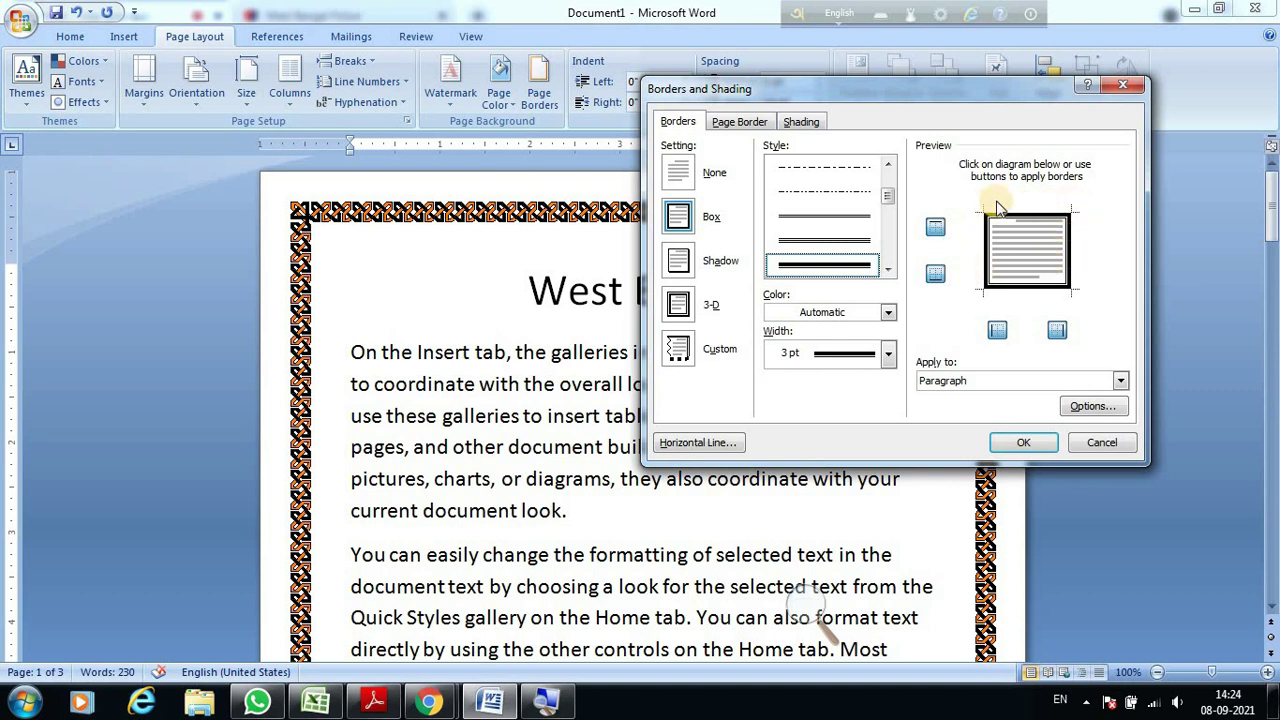
{"action": "left_click", "coordinate": [889, 314]}
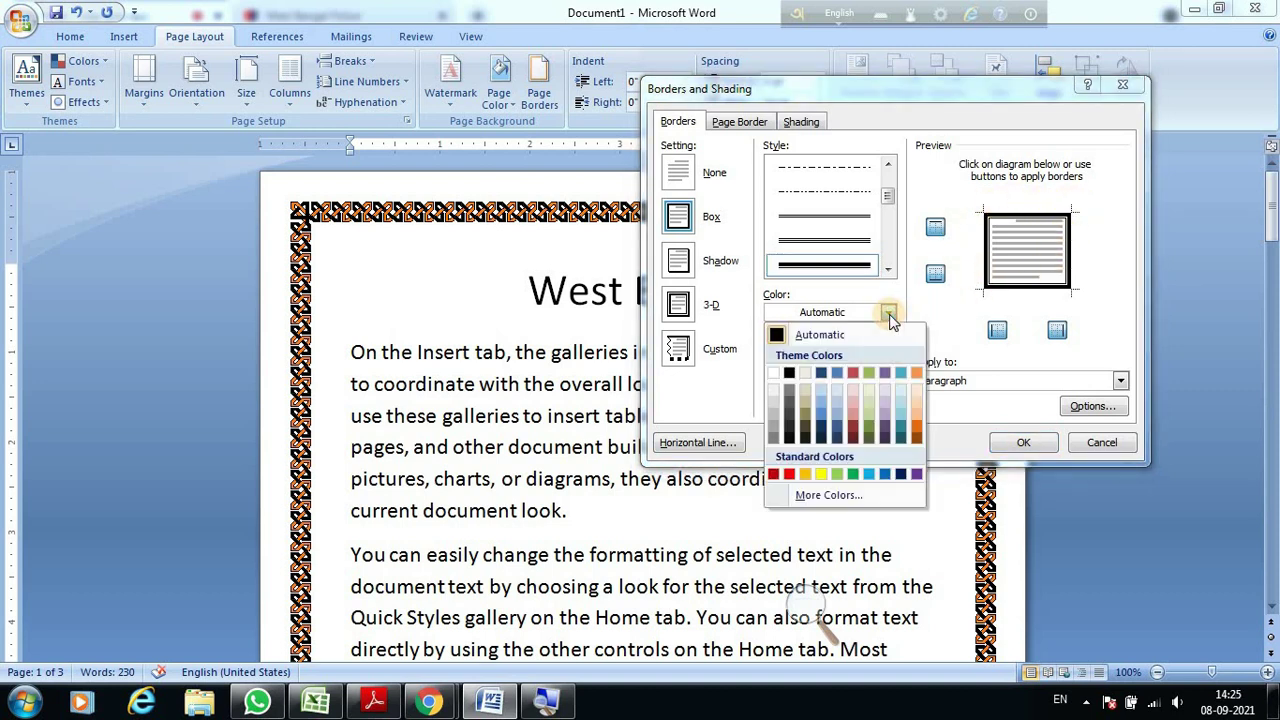
{"action": "left_click", "coordinate": [789, 475]}
{"action": "left_click", "coordinate": [789, 475]}
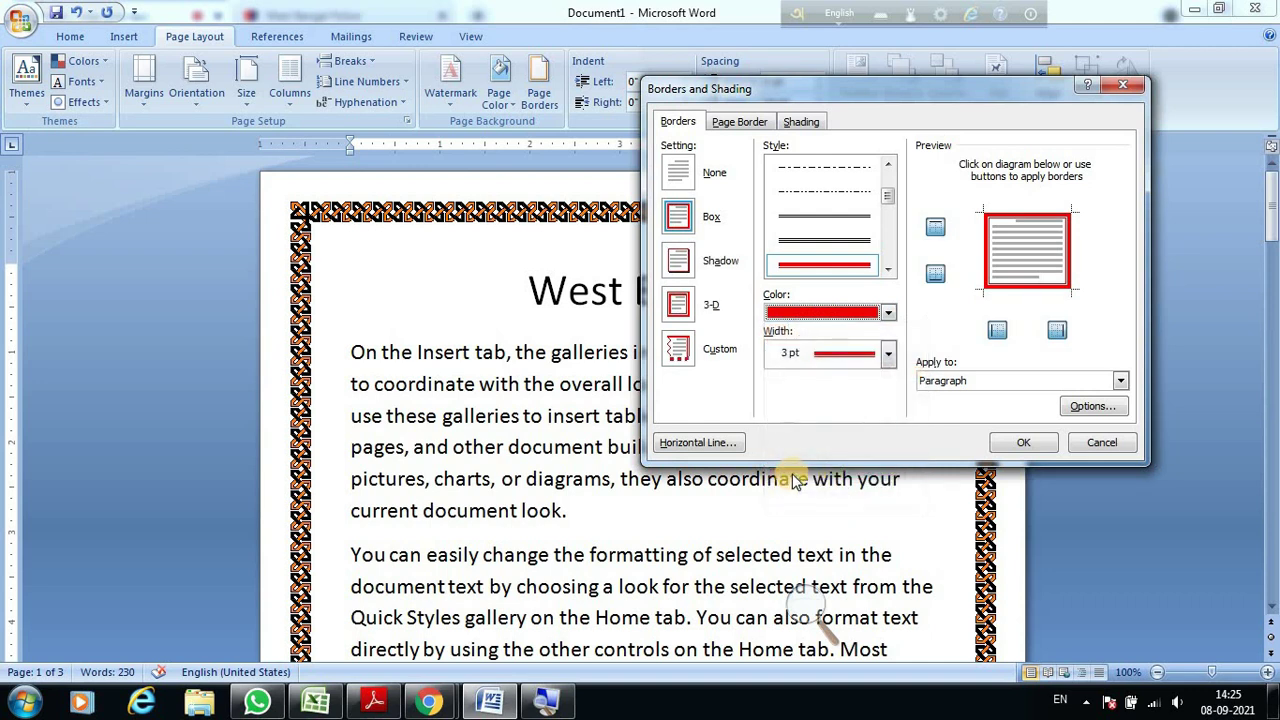
{"action": "left_click", "coordinate": [1024, 443]}
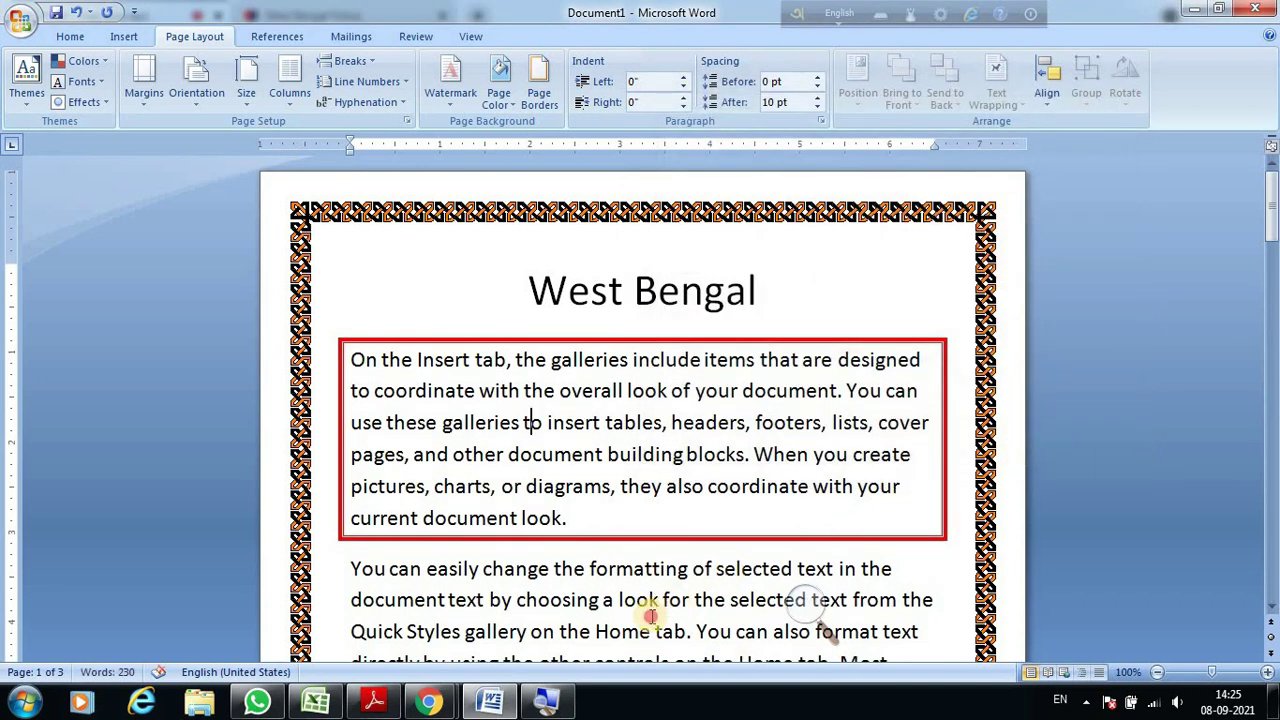
Undo the first paragraph's border and give the second paragraph a thin red ½ pt box border.
{"action": "scroll", "coordinate": [765, 575], "scroll_direction": "down", "scroll_amount": 1}
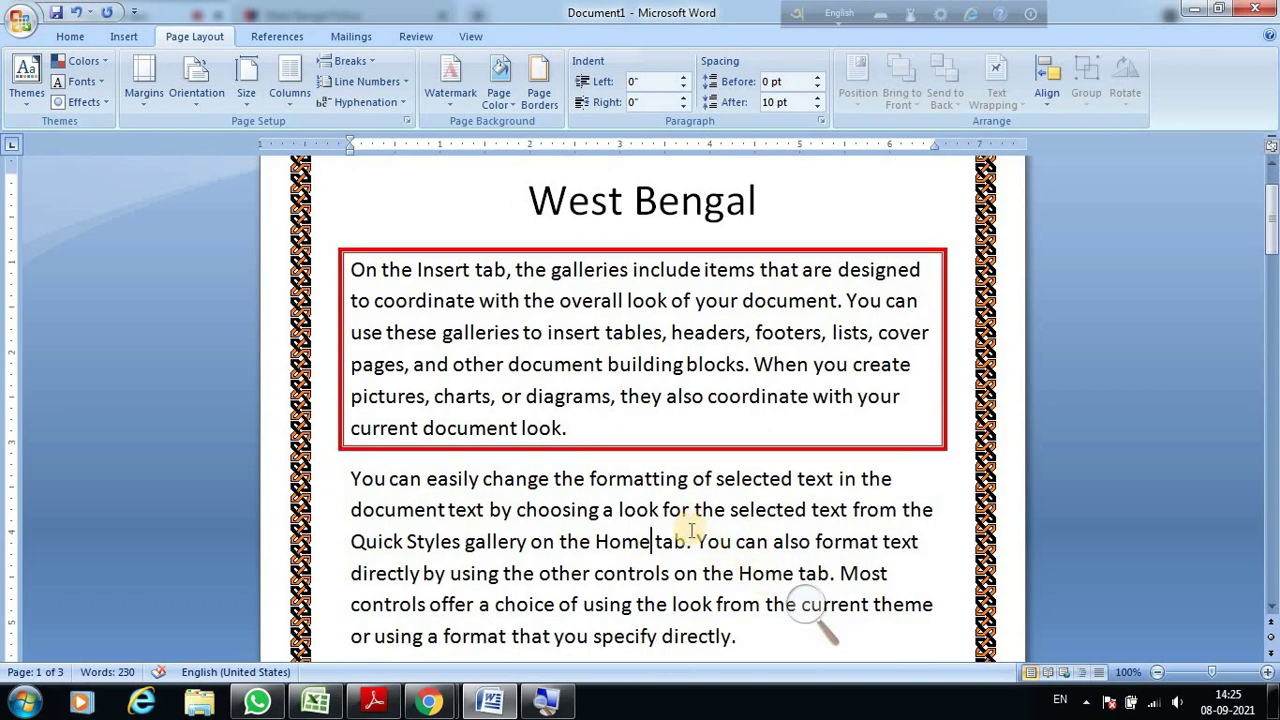
{"action": "key", "text": "ctrl+z"}
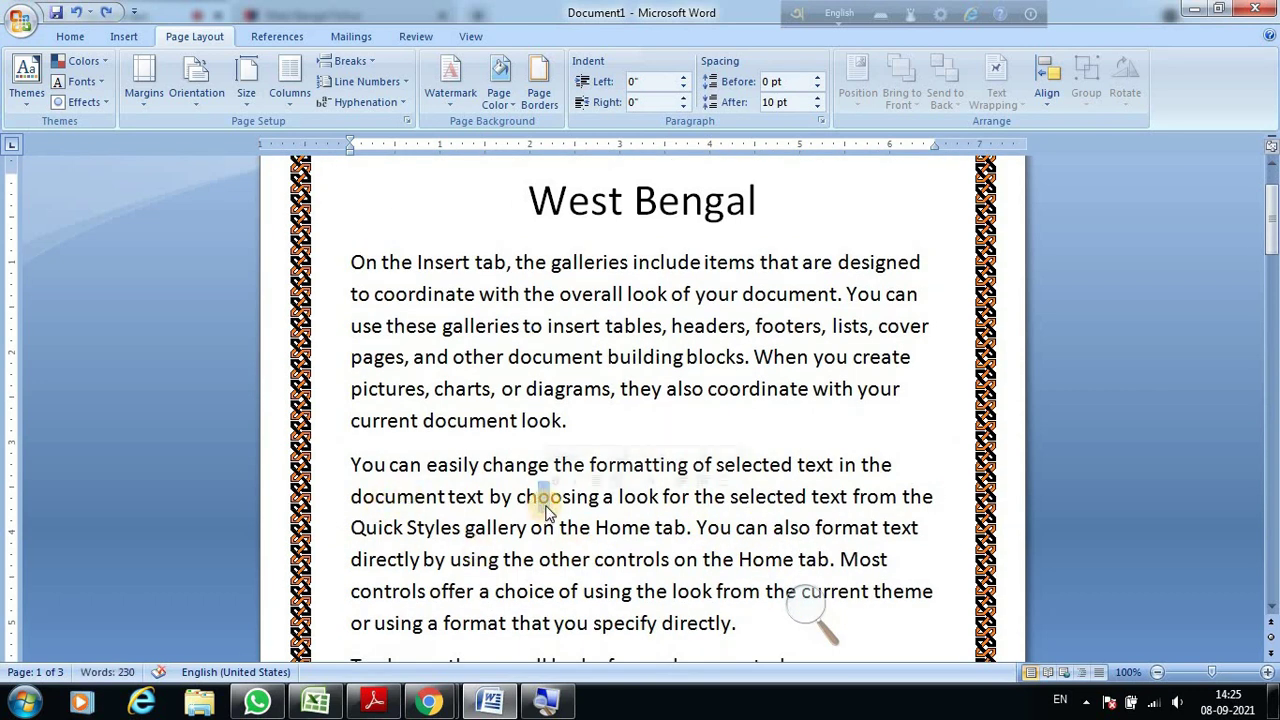
{"action": "left_click", "coordinate": [539, 80]}
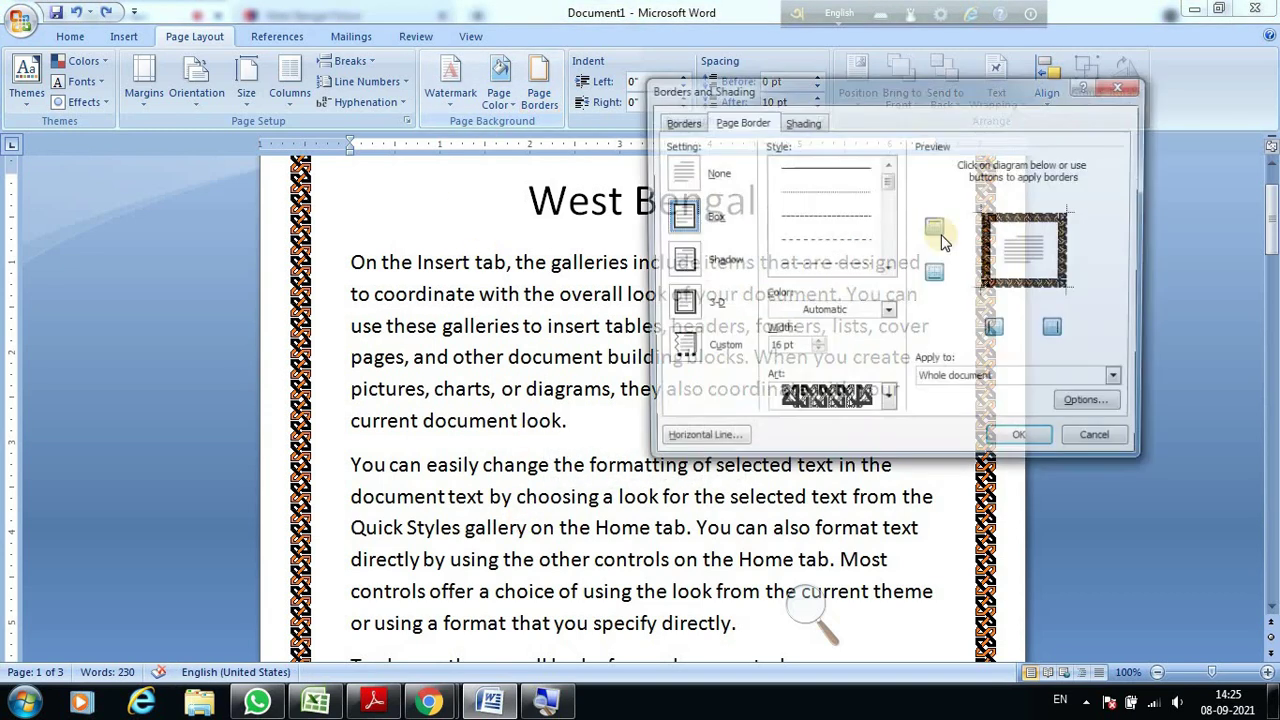
{"action": "left_click", "coordinate": [678, 122]}
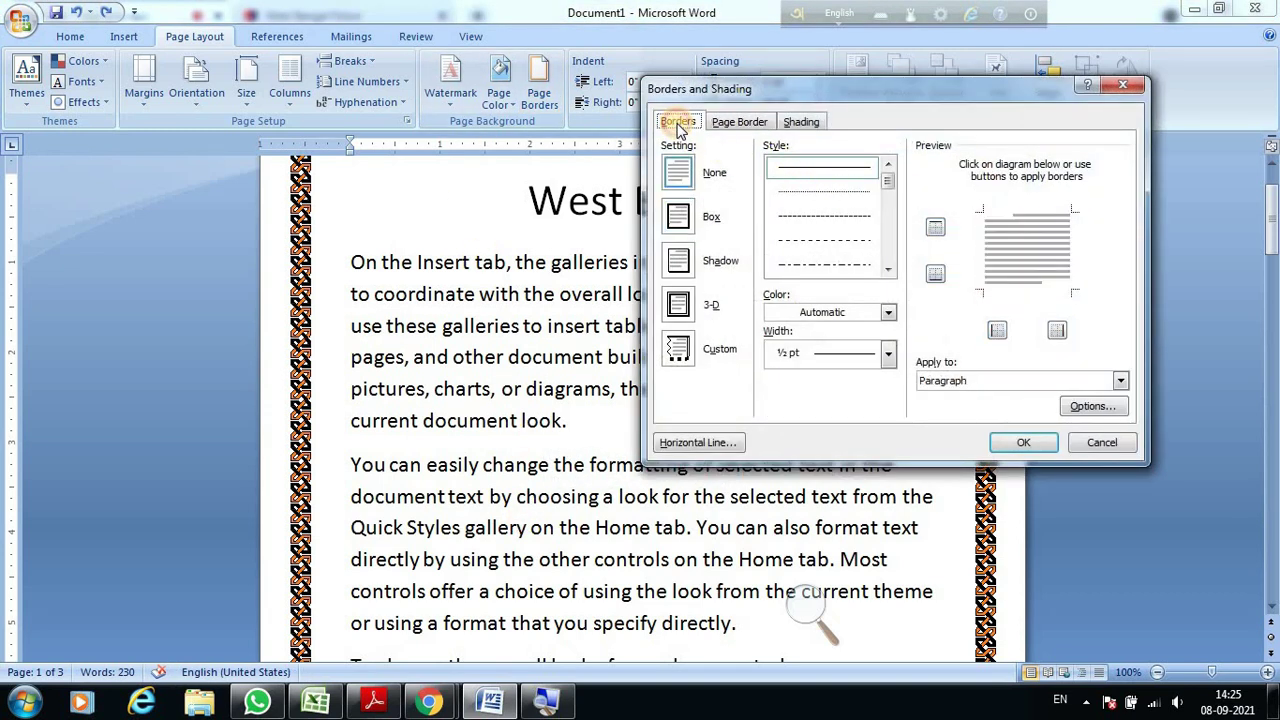
{"action": "left_click", "coordinate": [677, 220]}
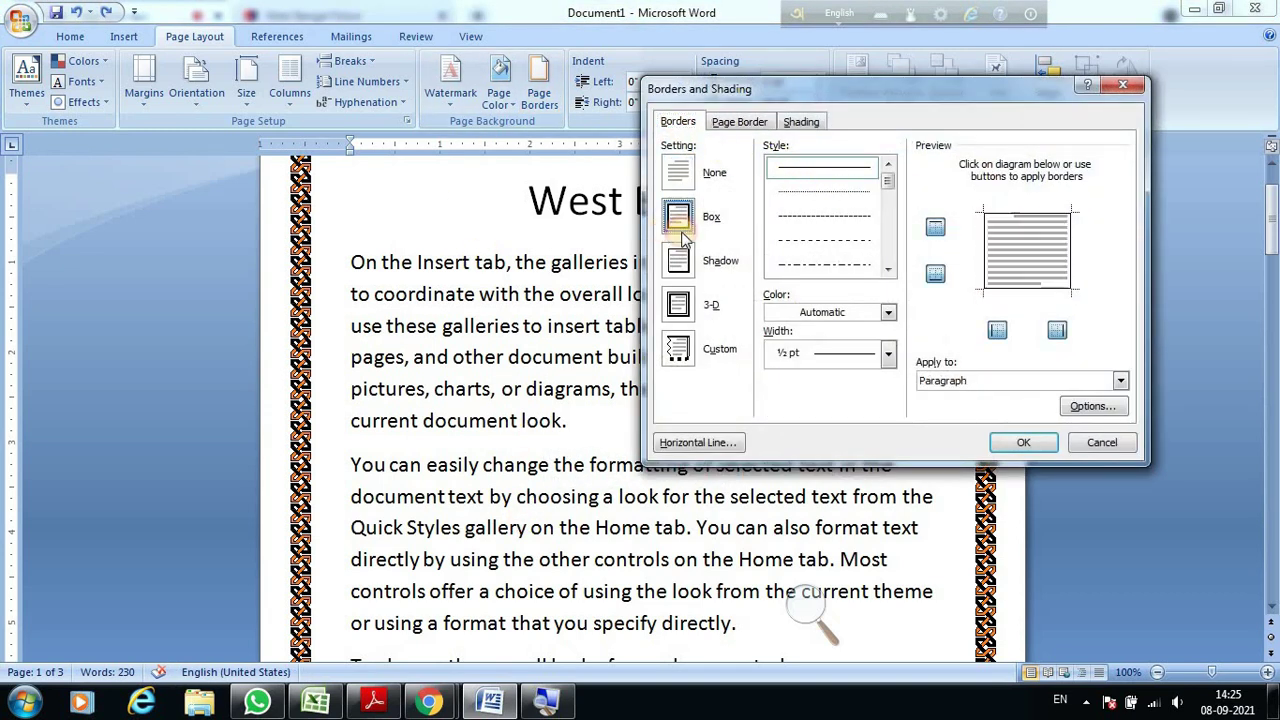
{"action": "left_click", "coordinate": [886, 316]}
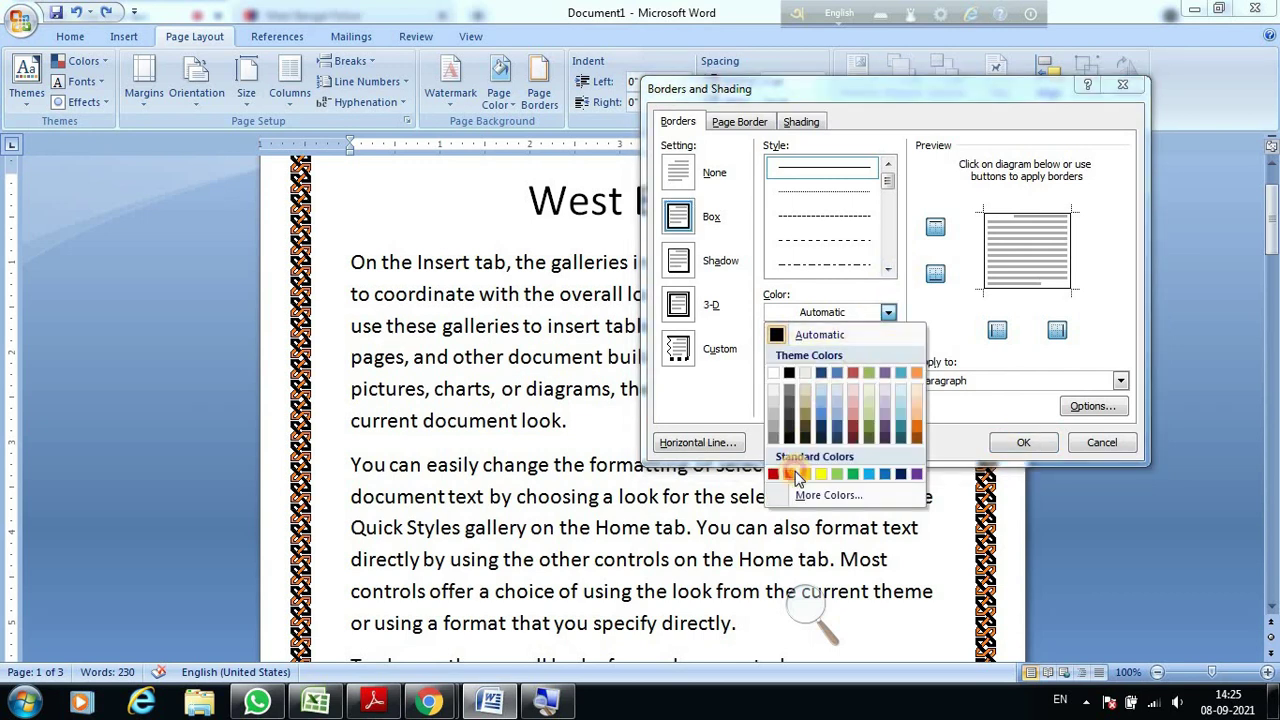
{"action": "left_click", "coordinate": [795, 474]}
{"action": "left_click", "coordinate": [1023, 442]}
{"action": "scroll", "coordinate": [705, 540], "scroll_direction": "down", "scroll_amount": 3}
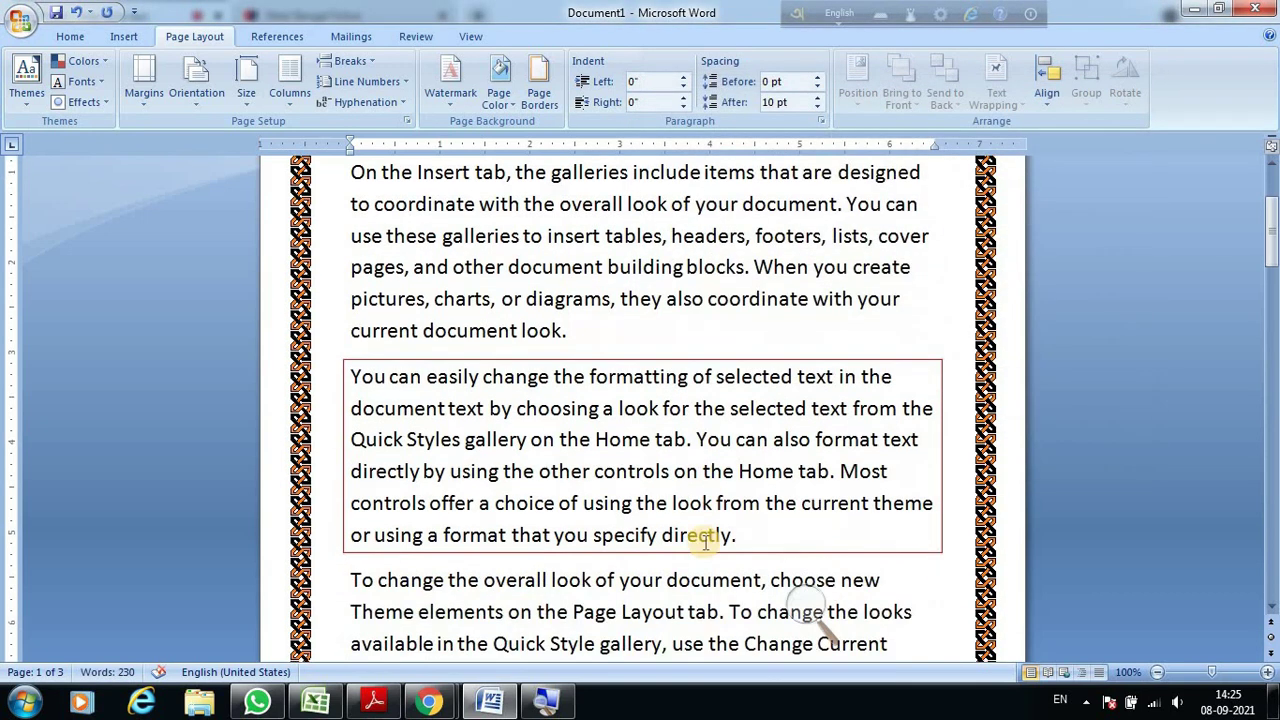
{"action": "scroll", "coordinate": [705, 540], "scroll_direction": "down", "scroll_amount": 3}
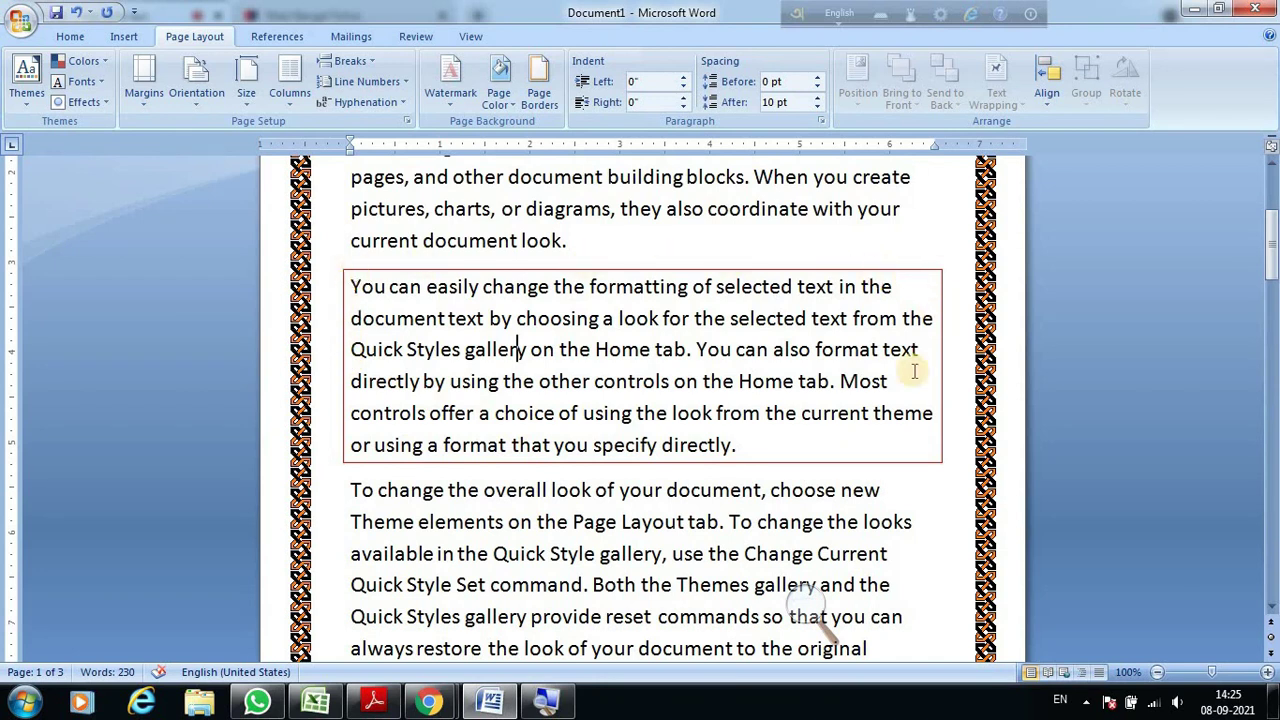
{"action": "scroll", "coordinate": [699, 512], "scroll_direction": "up", "scroll_amount": 3}
{"action": "scroll", "coordinate": [699, 512], "scroll_direction": "up", "scroll_amount": 3}
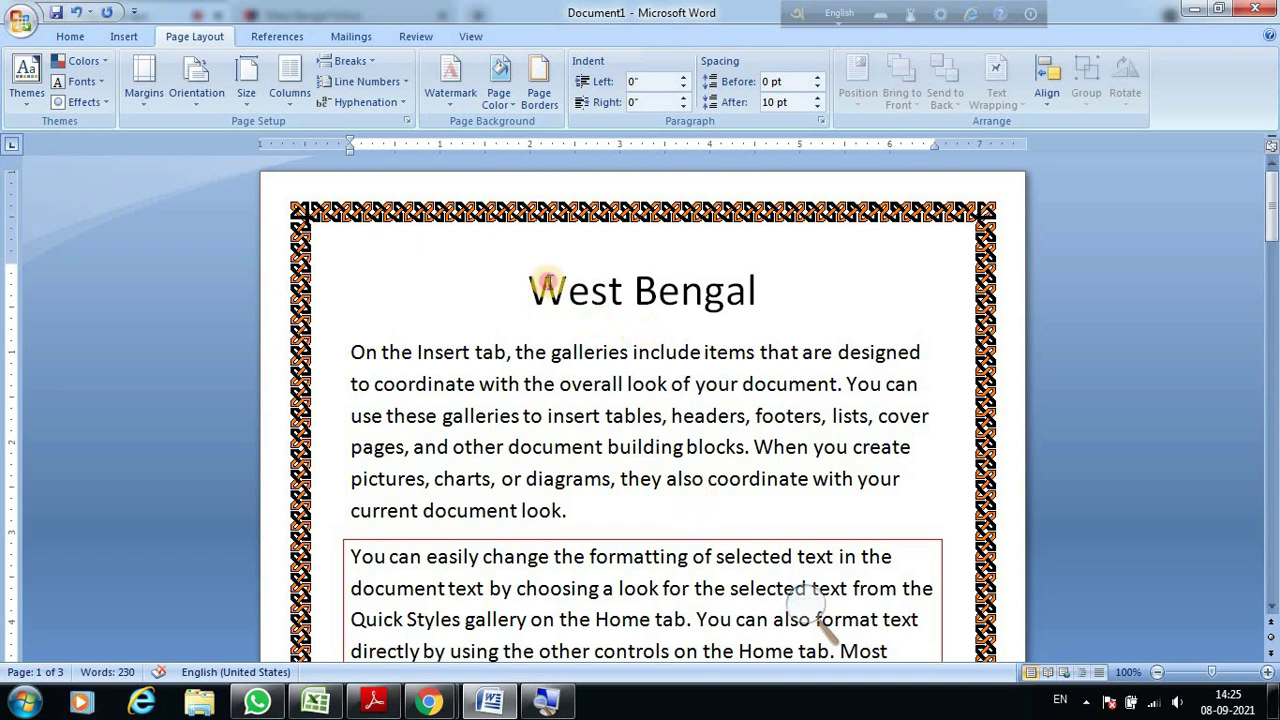
Select the West Bengal title, then the second paragraph's text, to check their extent.
{"action": "left_click_drag", "start_coordinate": [529, 287], "coordinate": [730, 262]}
{"action": "left_click", "coordinate": [784, 346]}
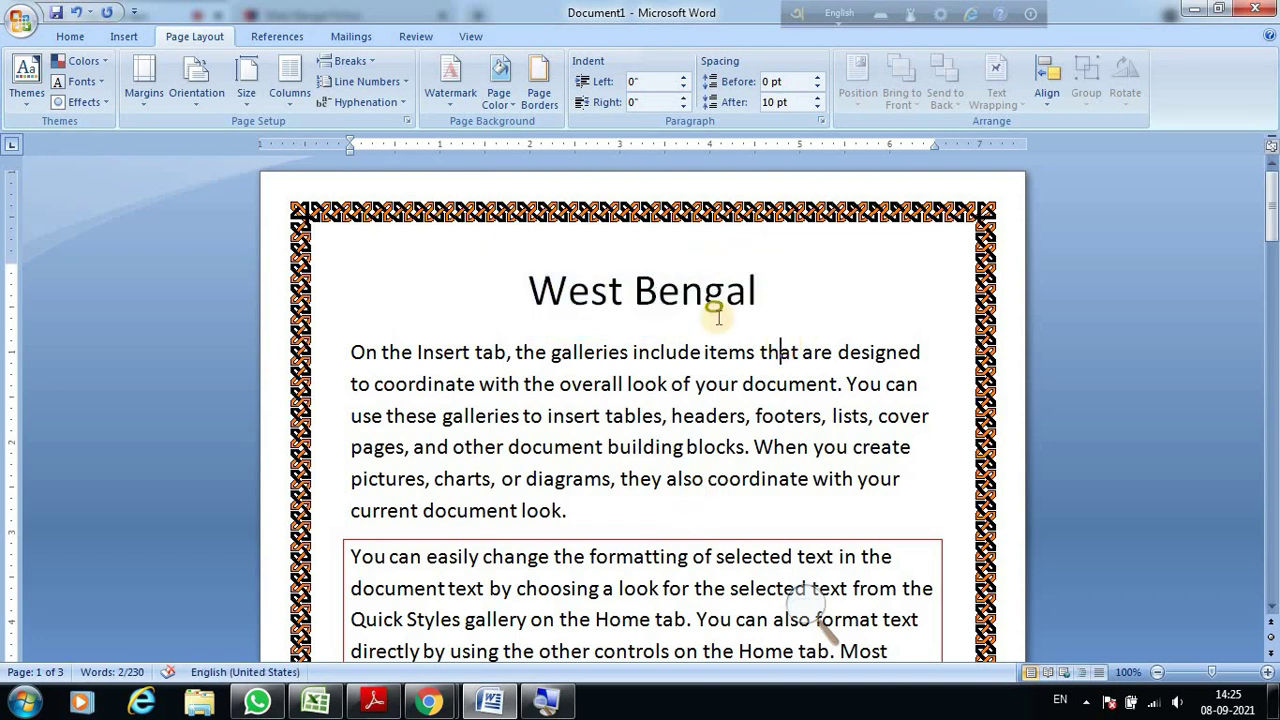
{"action": "left_click_drag", "start_coordinate": [530, 290], "coordinate": [814, 291]}
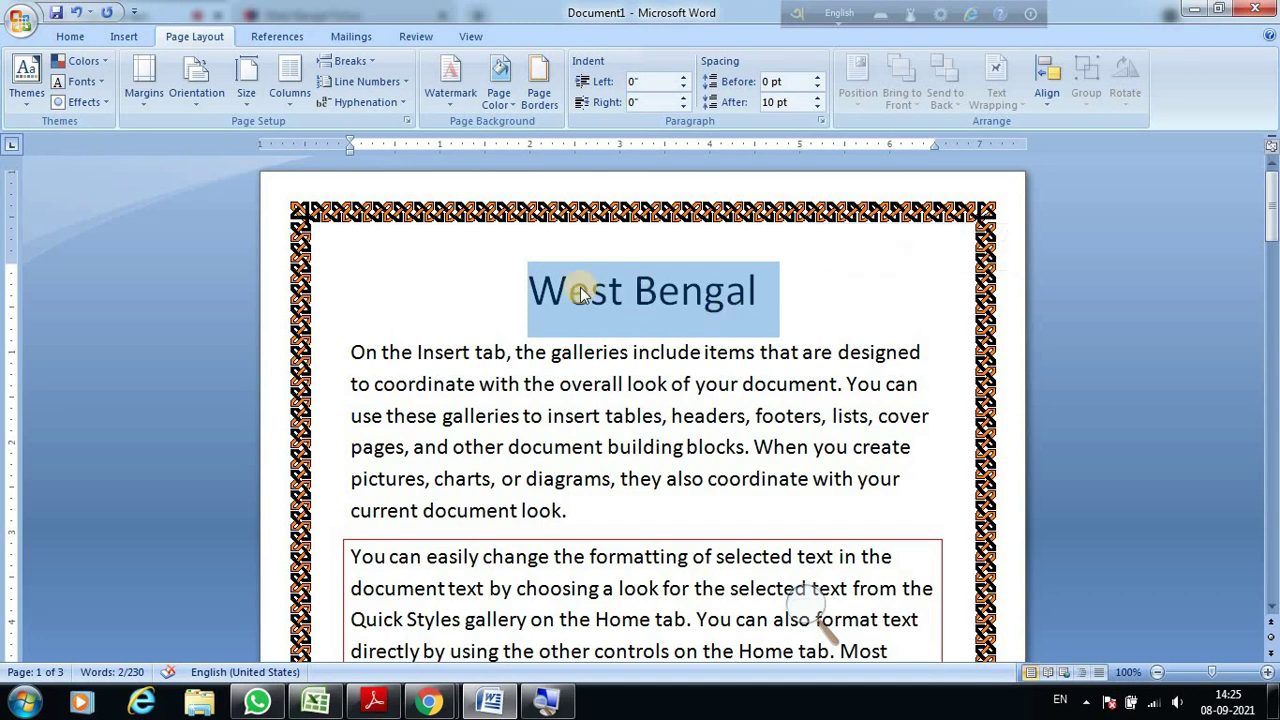
{"action": "left_click", "coordinate": [553, 290]}
{"action": "left_click_drag", "start_coordinate": [528, 288], "coordinate": [811, 294]}
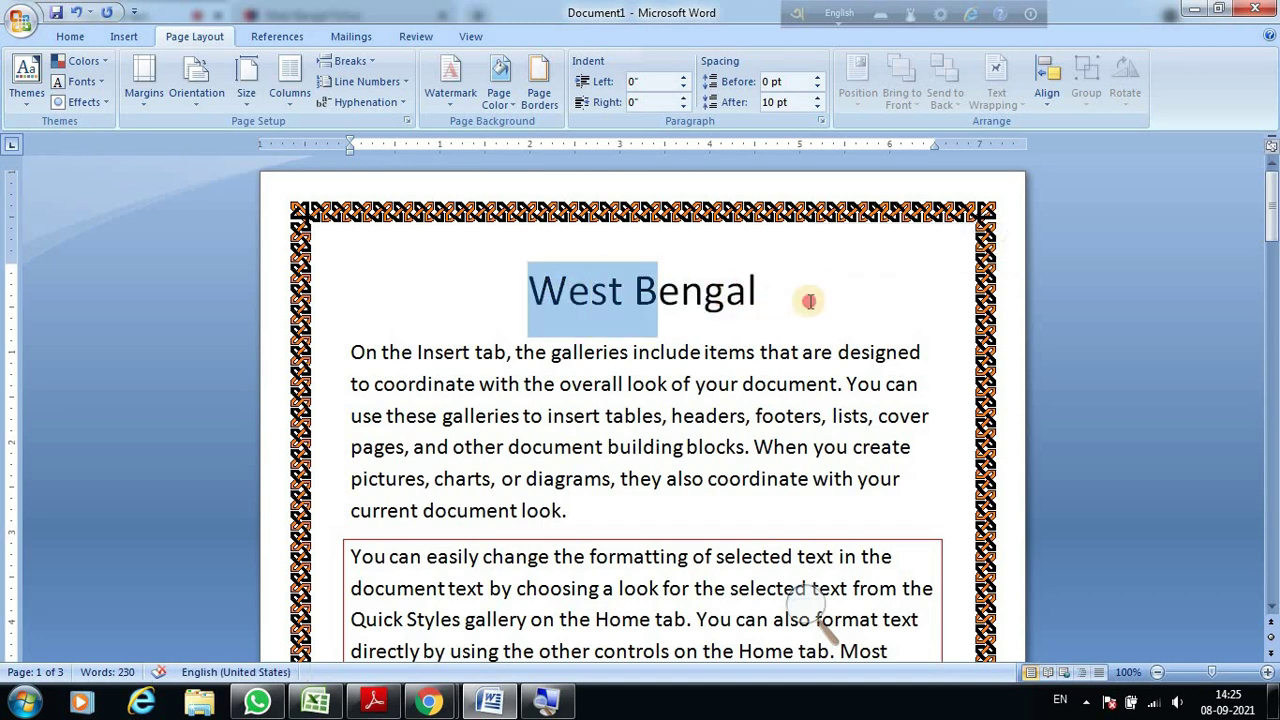
{"action": "scroll", "coordinate": [697, 477], "scroll_direction": "down", "scroll_amount": 1}
{"action": "scroll", "coordinate": [697, 477], "scroll_direction": "down", "scroll_amount": 3}
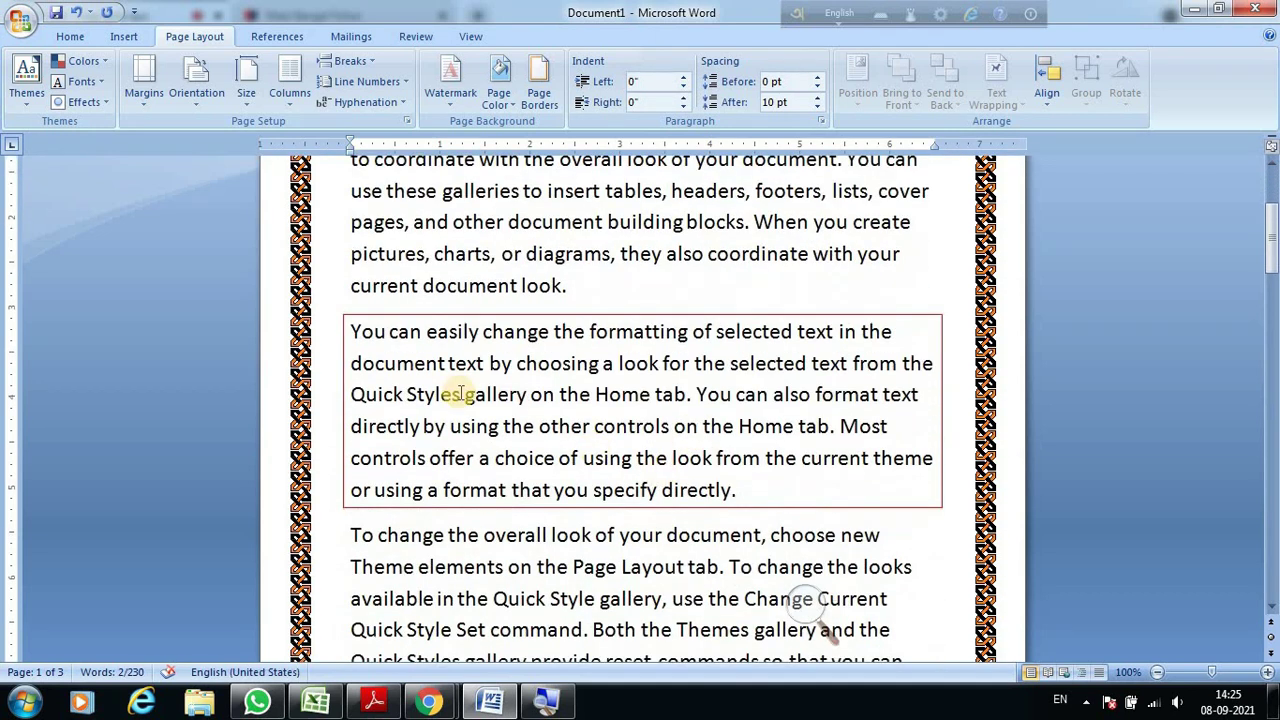
{"action": "left_click", "coordinate": [415, 363]}
{"action": "left_click_drag", "start_coordinate": [352, 330], "coordinate": [905, 488]}
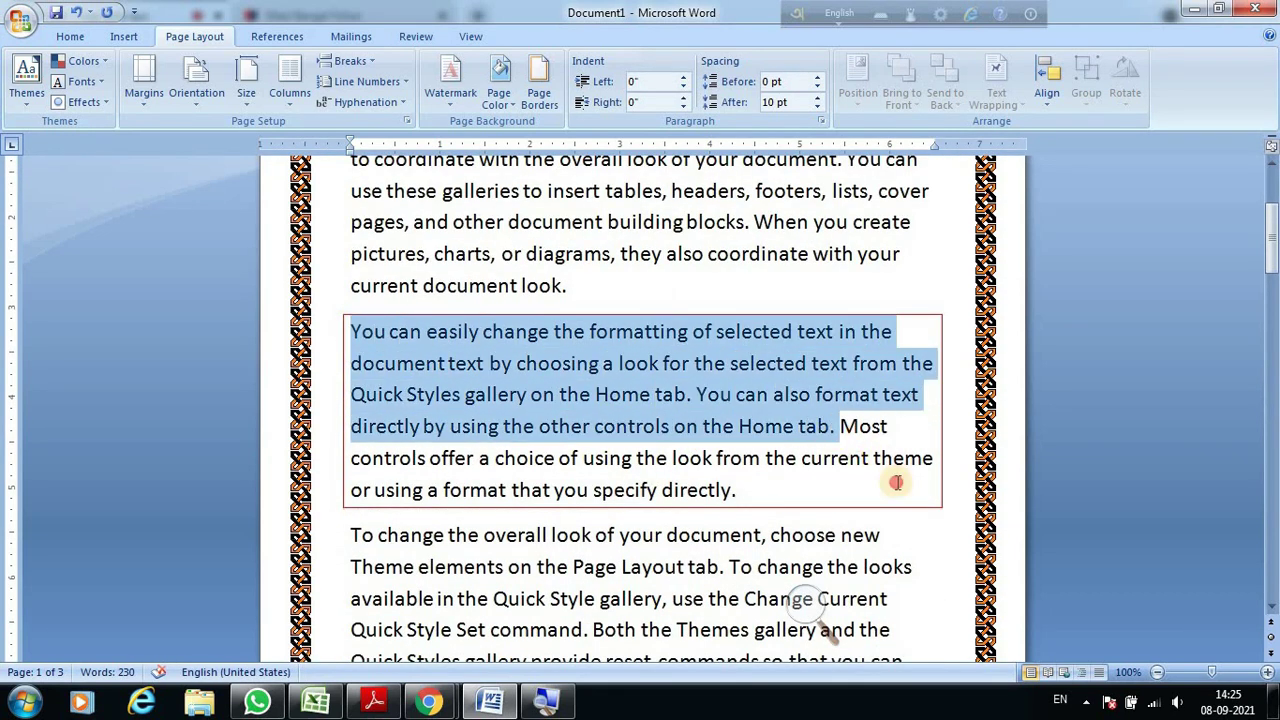
{"action": "scroll", "coordinate": [700, 410], "scroll_direction": "up", "scroll_amount": 3}
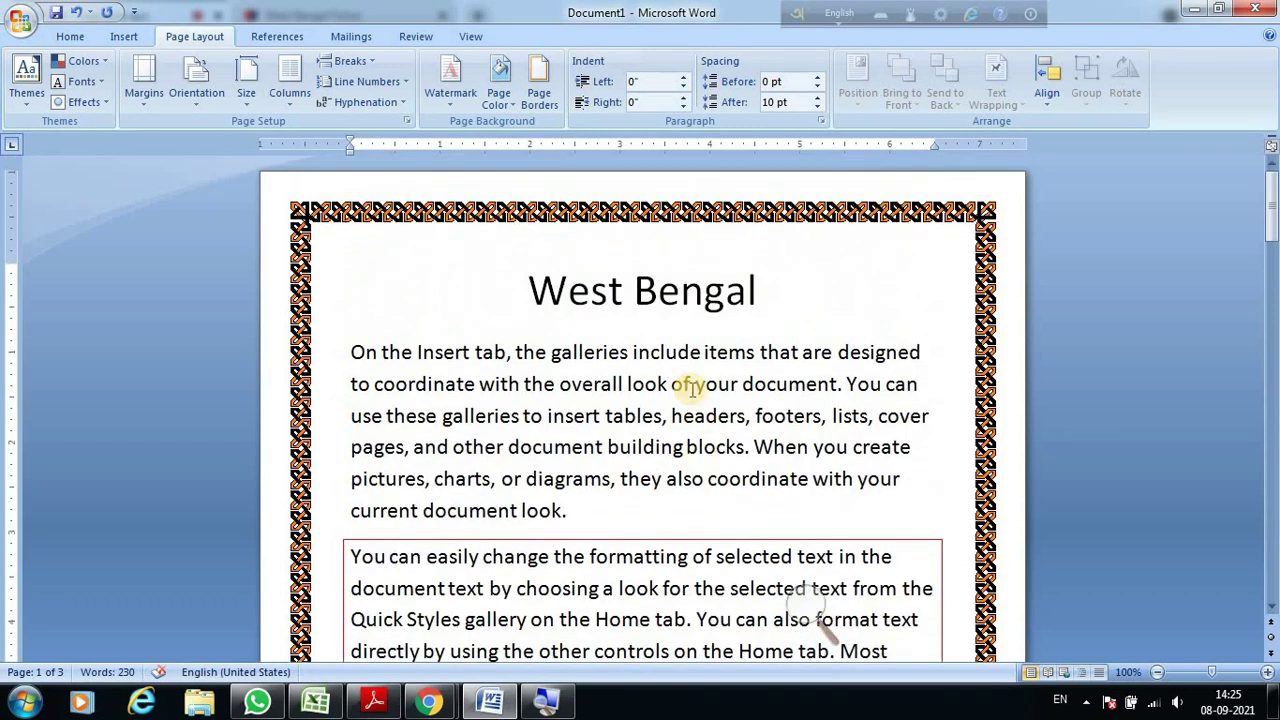
{"action": "left_click_drag", "start_coordinate": [540, 288], "coordinate": [760, 290]}
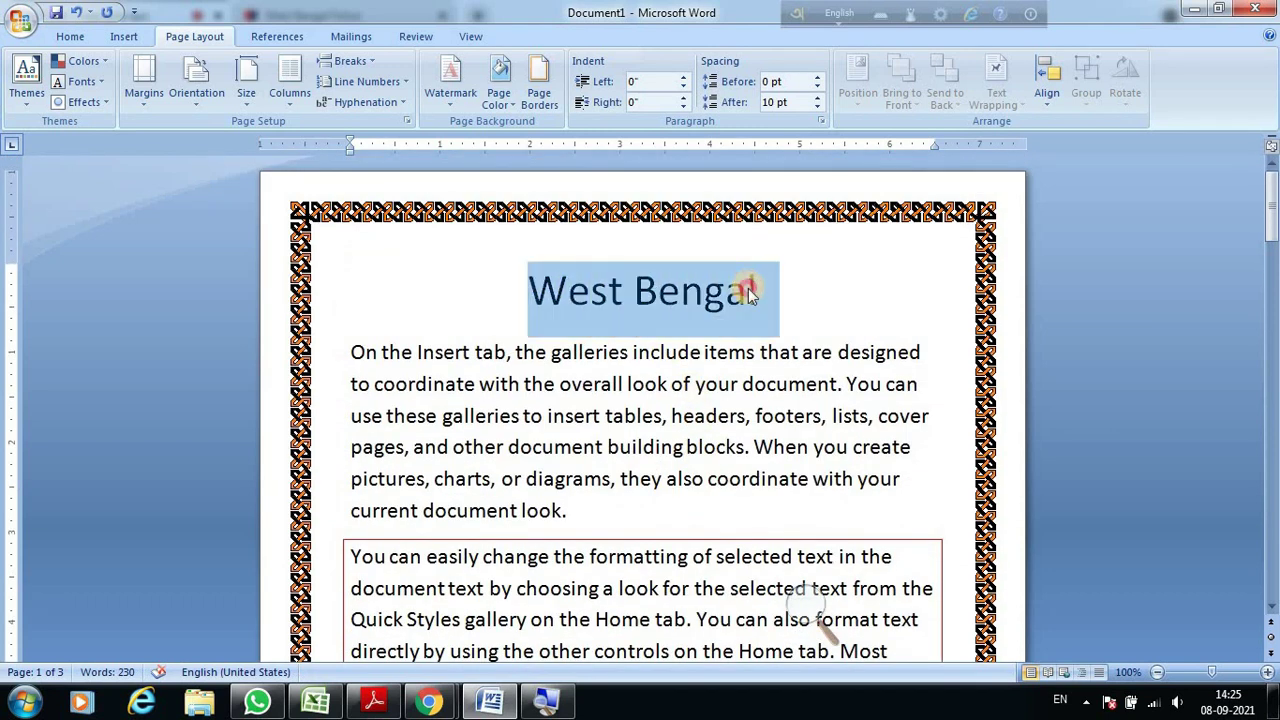
Break the first paragraph so 'On the Insert tab' stands on its own line.
{"action": "left_click", "coordinate": [515, 354]}
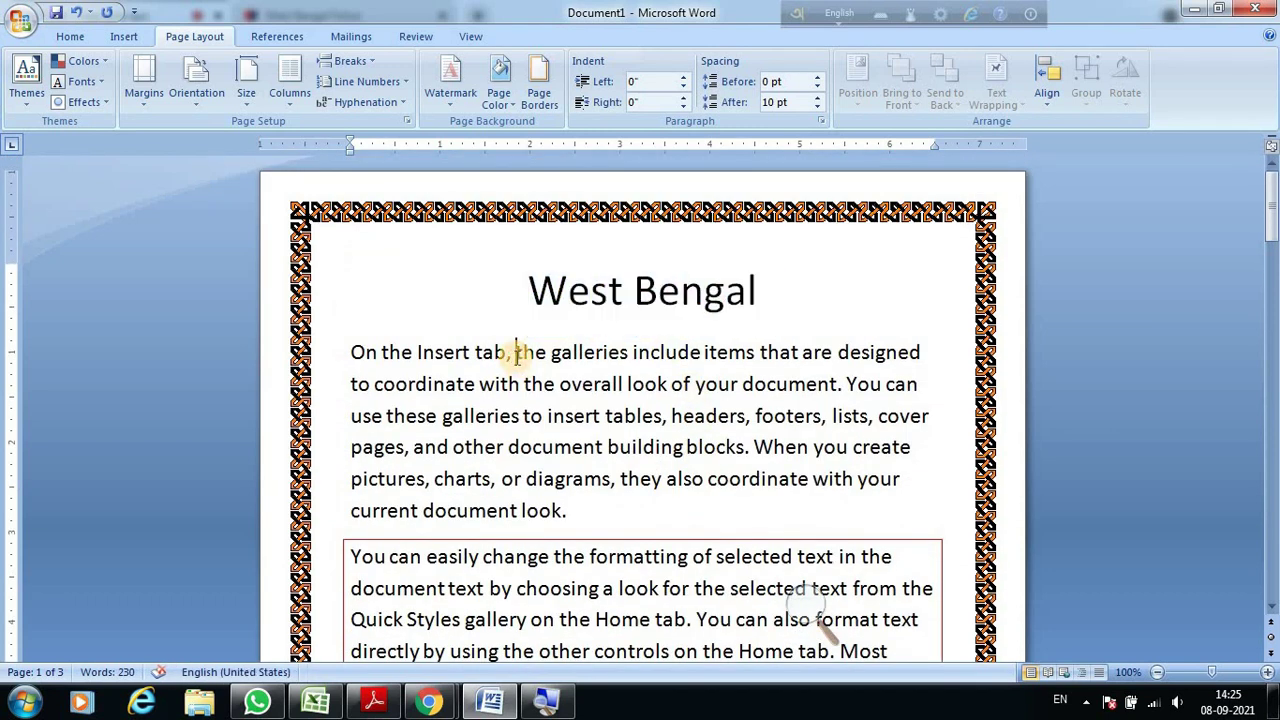
{"action": "key", "text": "Return"}
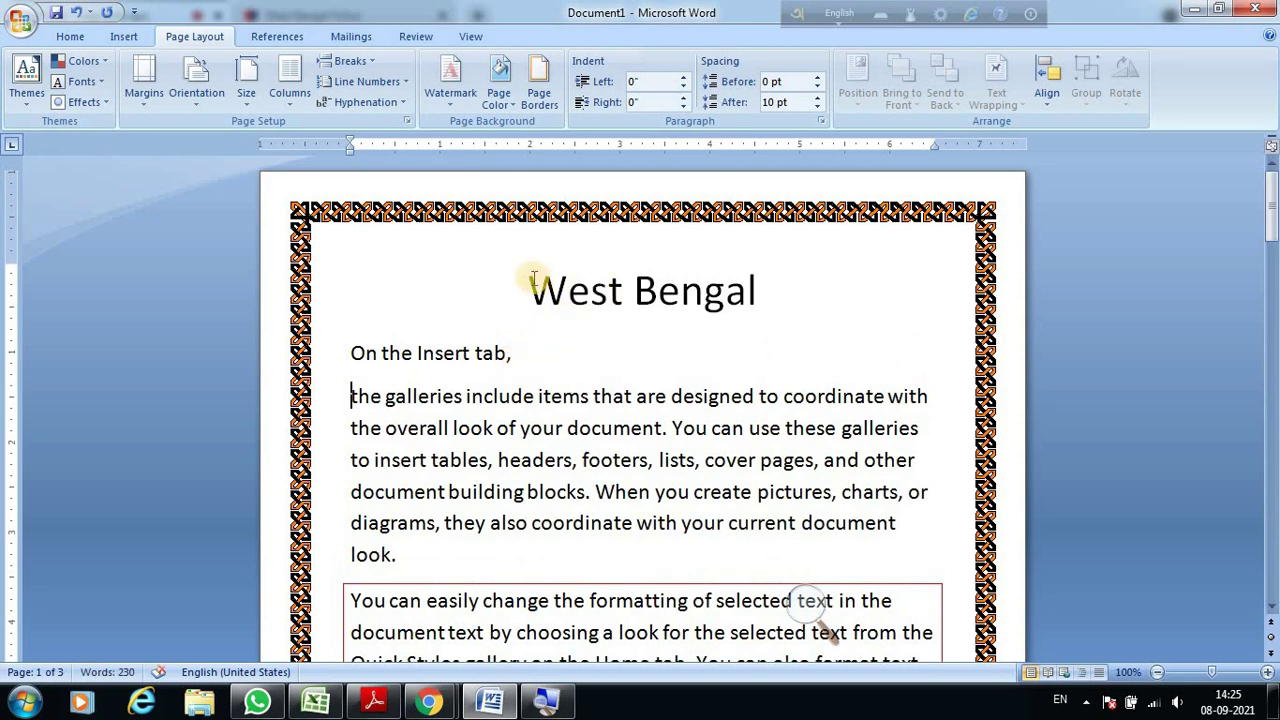
{"action": "left_click_drag", "start_coordinate": [530, 285], "coordinate": [566, 285]}
{"action": "left_click_drag", "start_coordinate": [704, 278], "coordinate": [776, 281]}
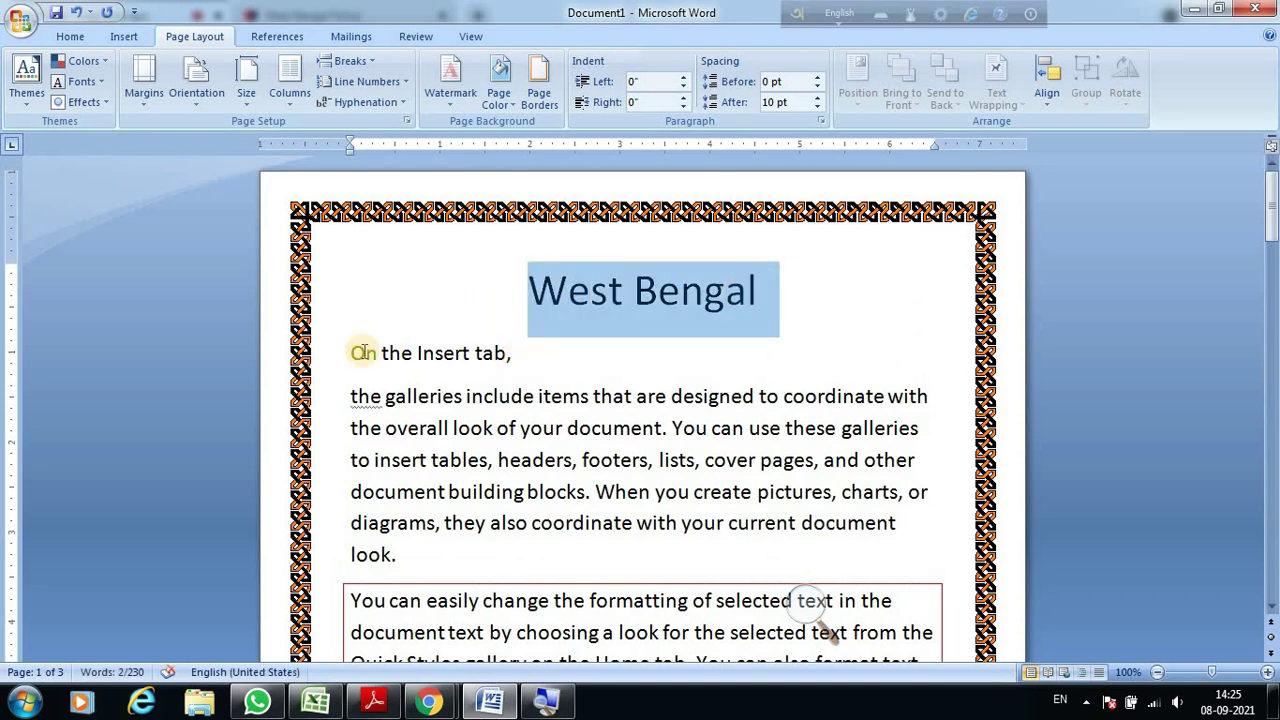
{"action": "left_click_drag", "start_coordinate": [351, 354], "coordinate": [512, 355]}
{"action": "left_click", "coordinate": [512, 356]}
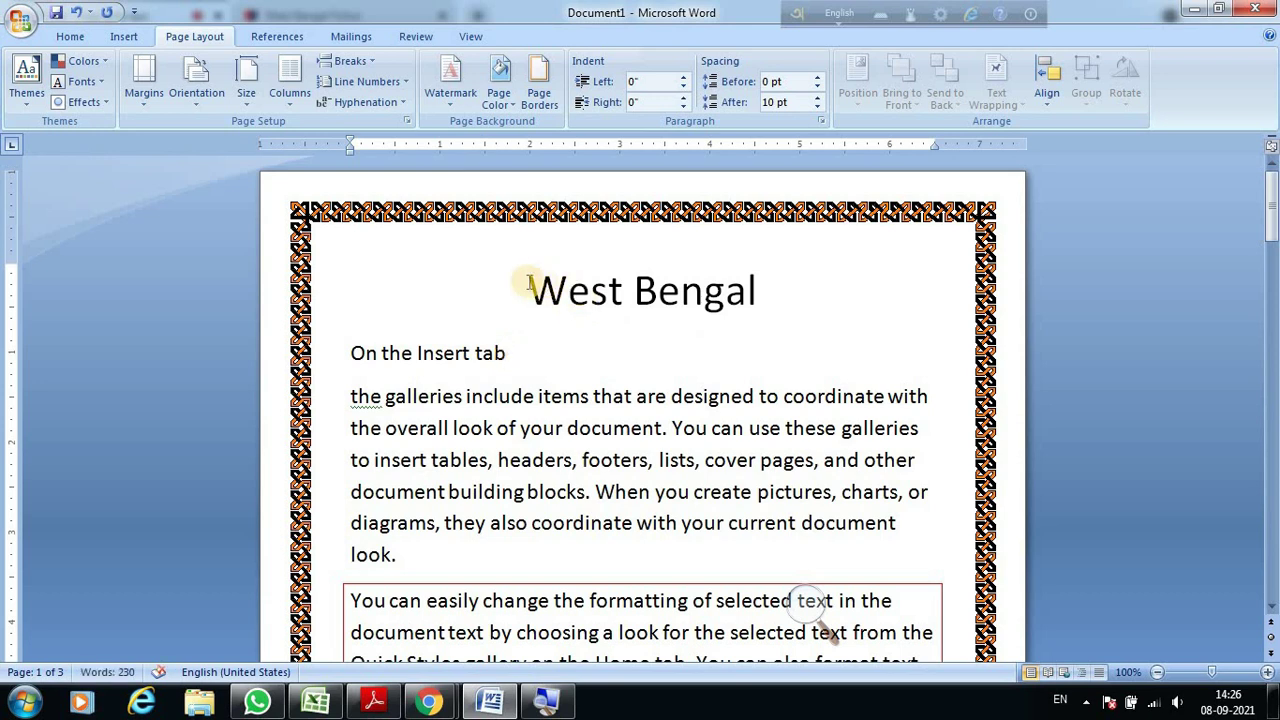
{"action": "left_click_drag", "start_coordinate": [527, 282], "coordinate": [812, 330]}
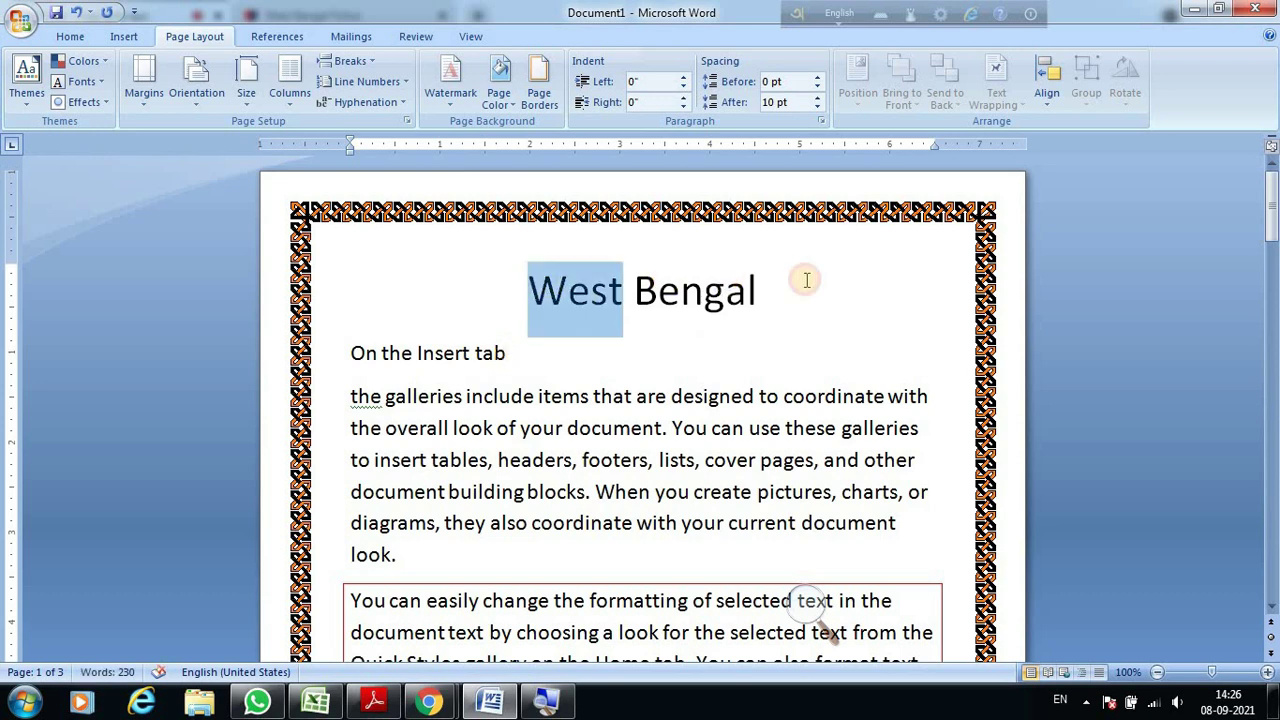
{"action": "left_click", "coordinate": [590, 461]}
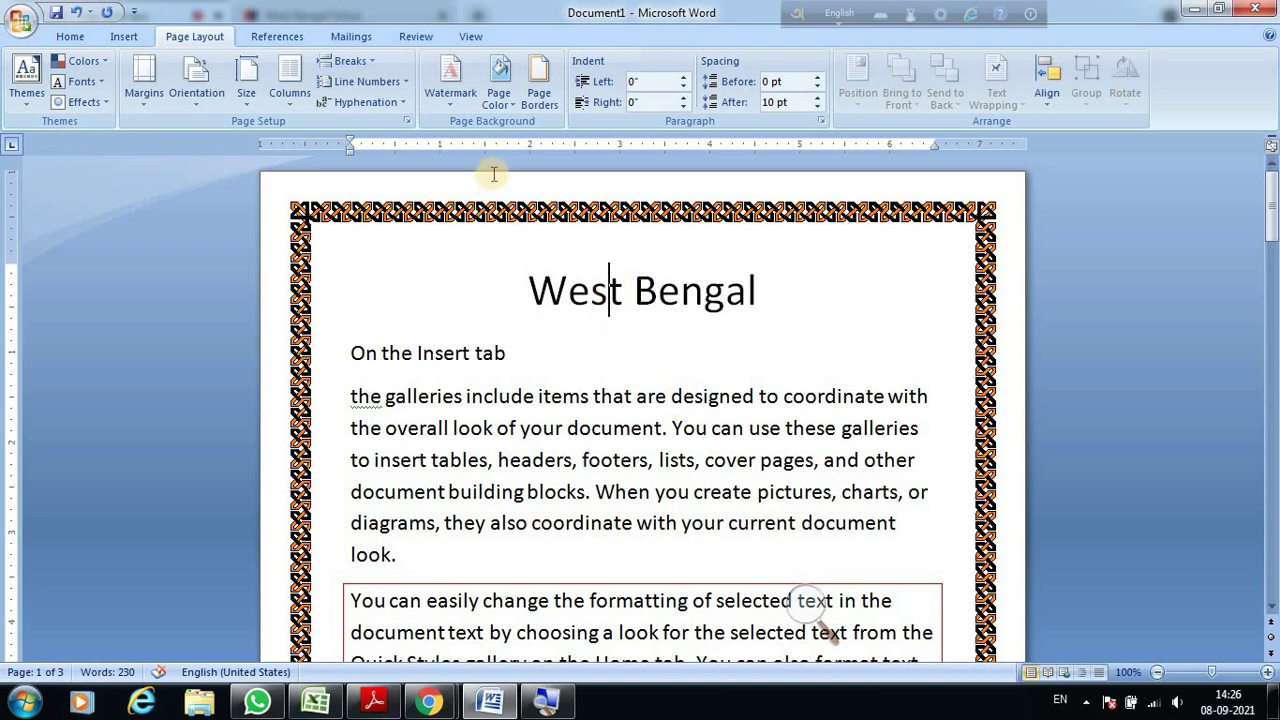
Put a red wavy ¾ pt box border around the West Bengal title paragraph.
{"action": "left_click", "coordinate": [543, 78]}
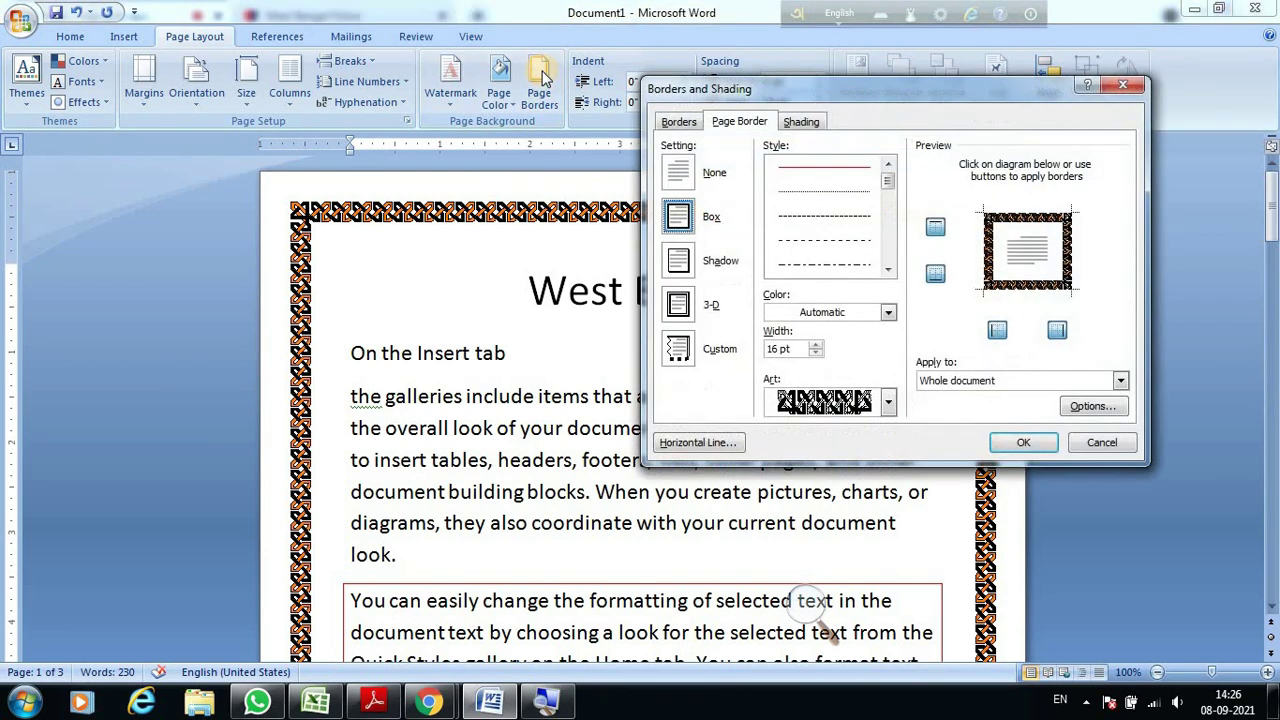
{"action": "left_click", "coordinate": [676, 122]}
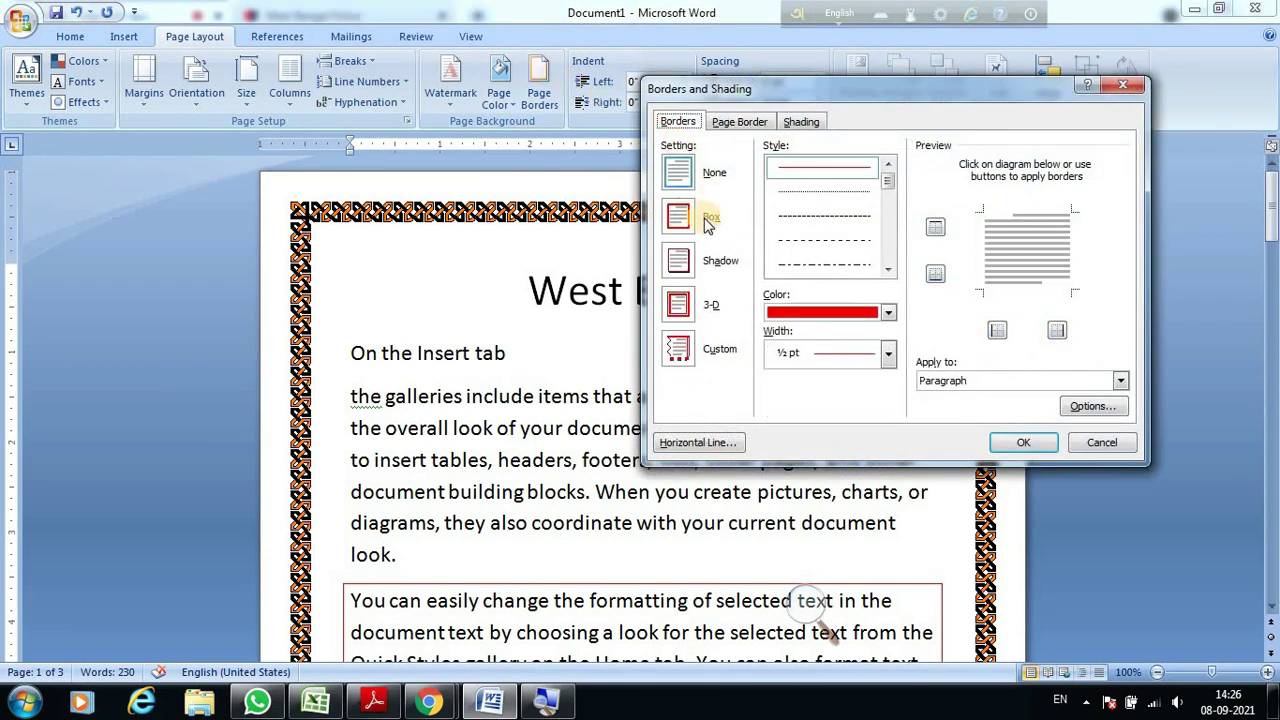
{"action": "left_click", "coordinate": [679, 217]}
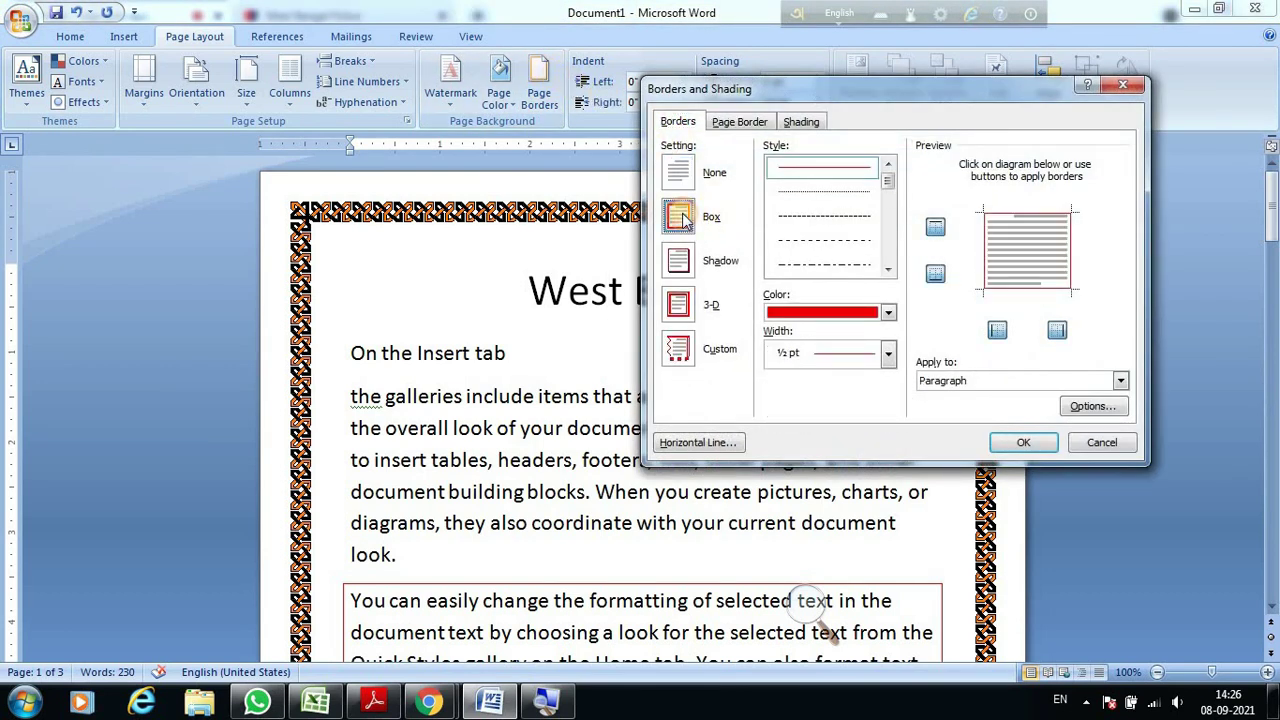
{"action": "left_click", "coordinate": [887, 268]}
{"action": "left_click", "coordinate": [822, 193]}
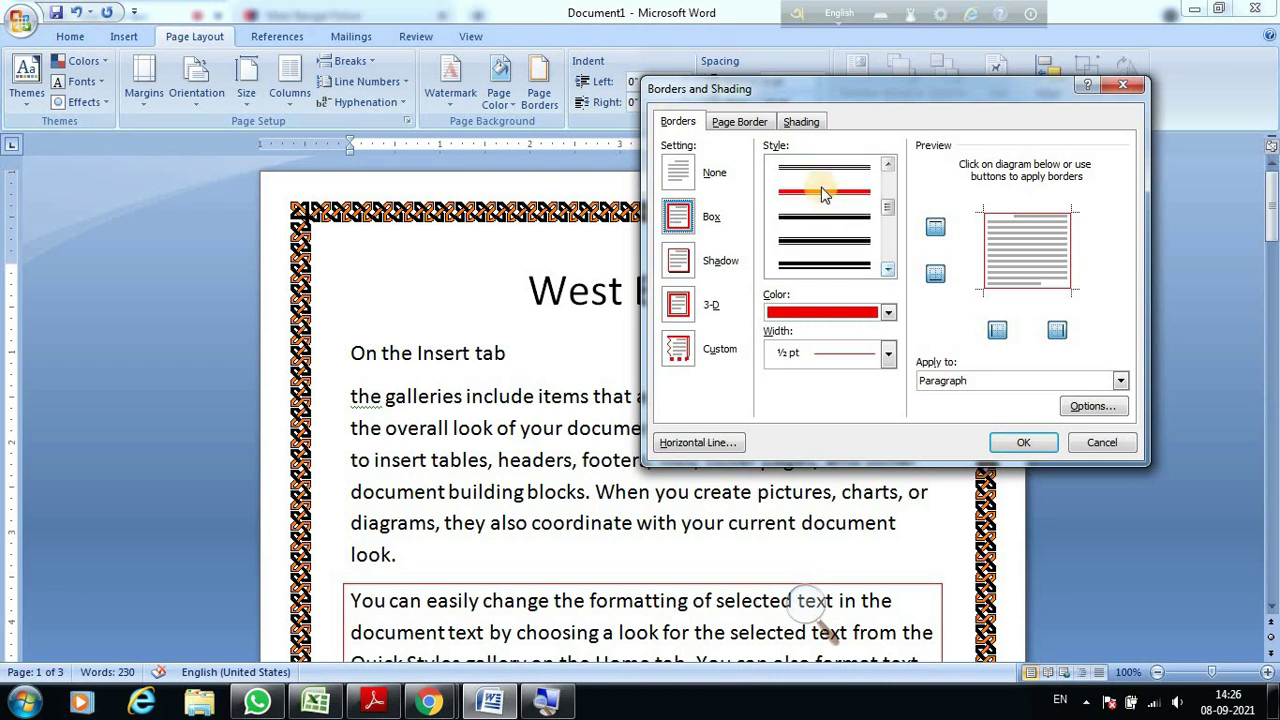
{"action": "left_click", "coordinate": [887, 269]}
{"action": "left_click", "coordinate": [887, 269]}
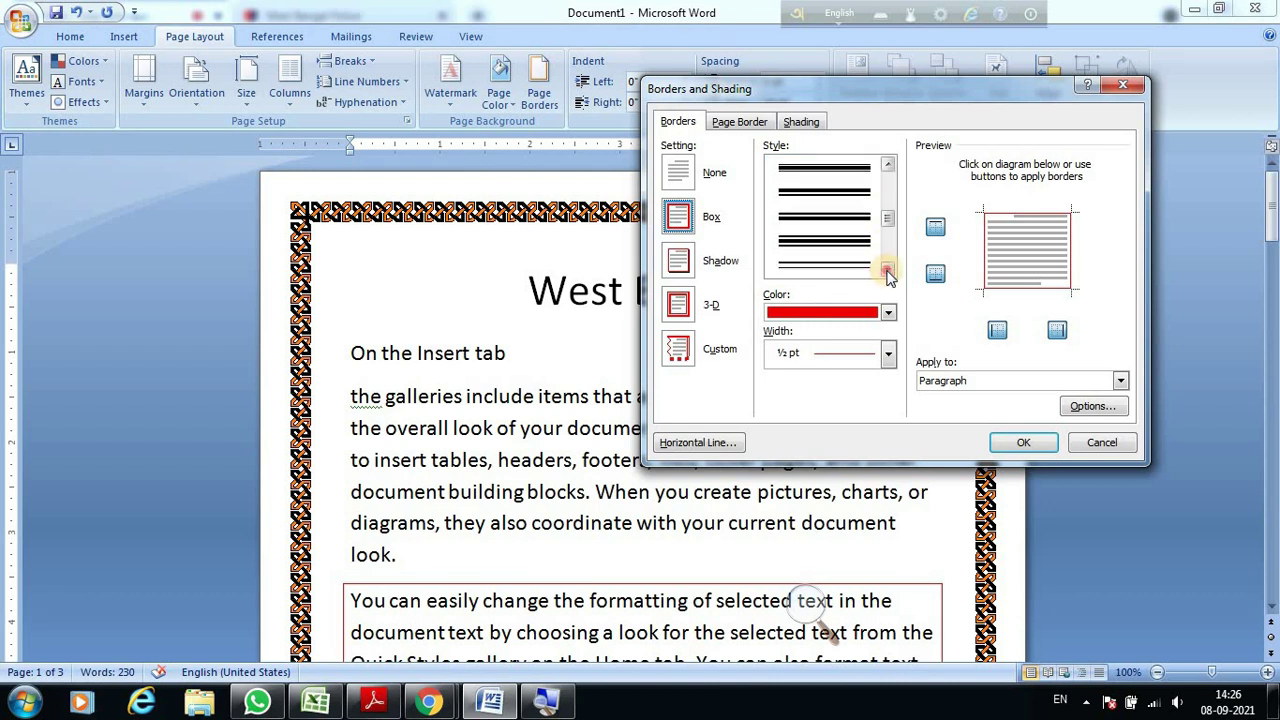
{"action": "left_click", "coordinate": [887, 269]}
{"action": "left_click", "coordinate": [887, 269]}
{"action": "left_click", "coordinate": [828, 267]}
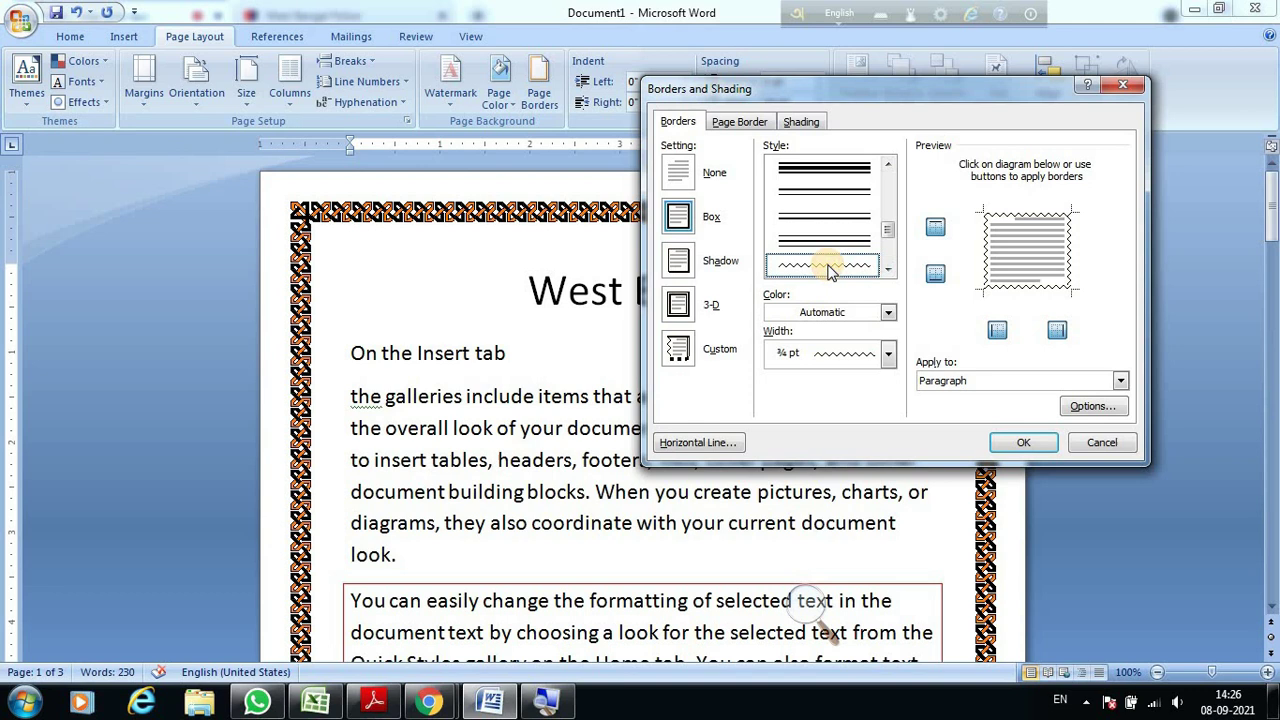
{"action": "left_click", "coordinate": [887, 312]}
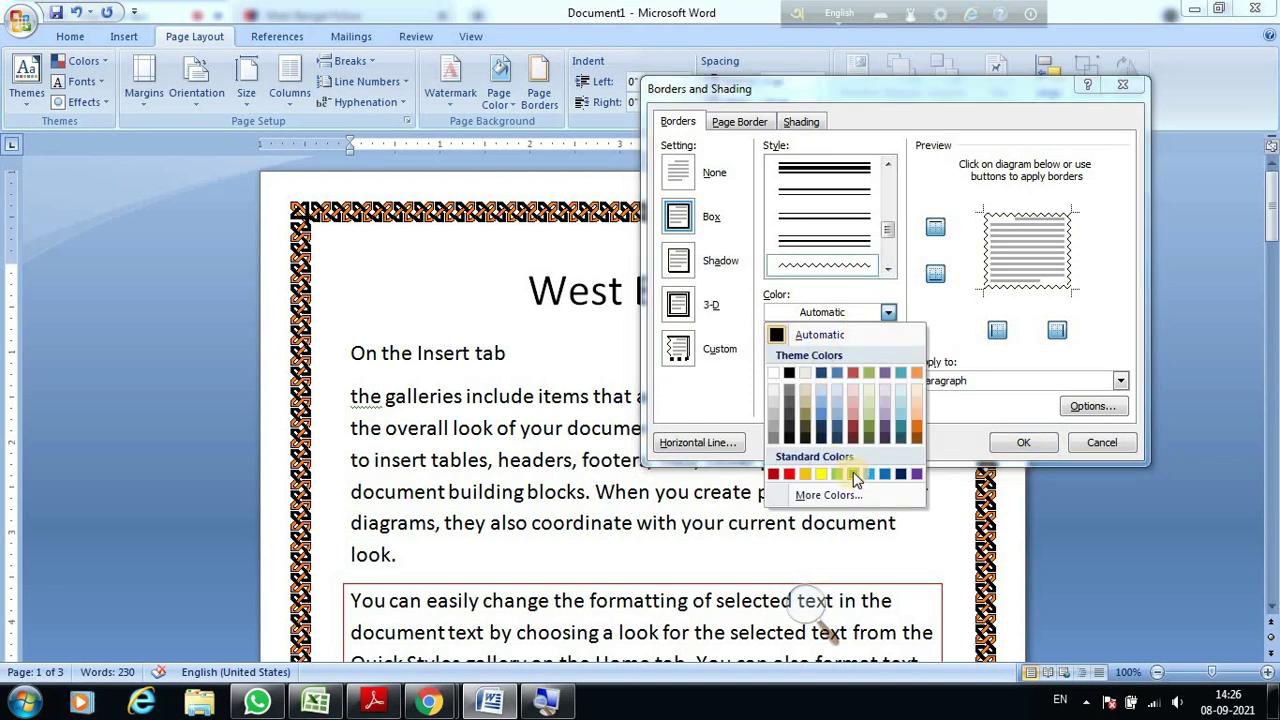
{"action": "left_click", "coordinate": [773, 474]}
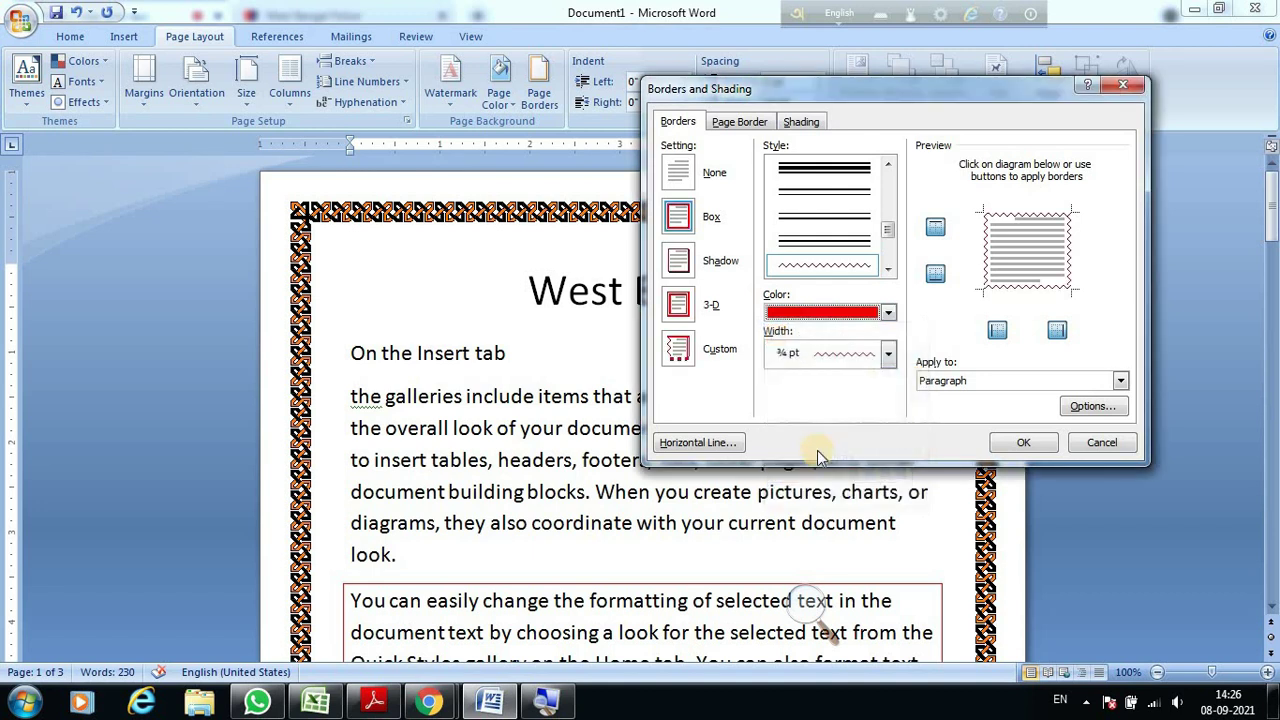
{"action": "left_click", "coordinate": [1030, 443]}
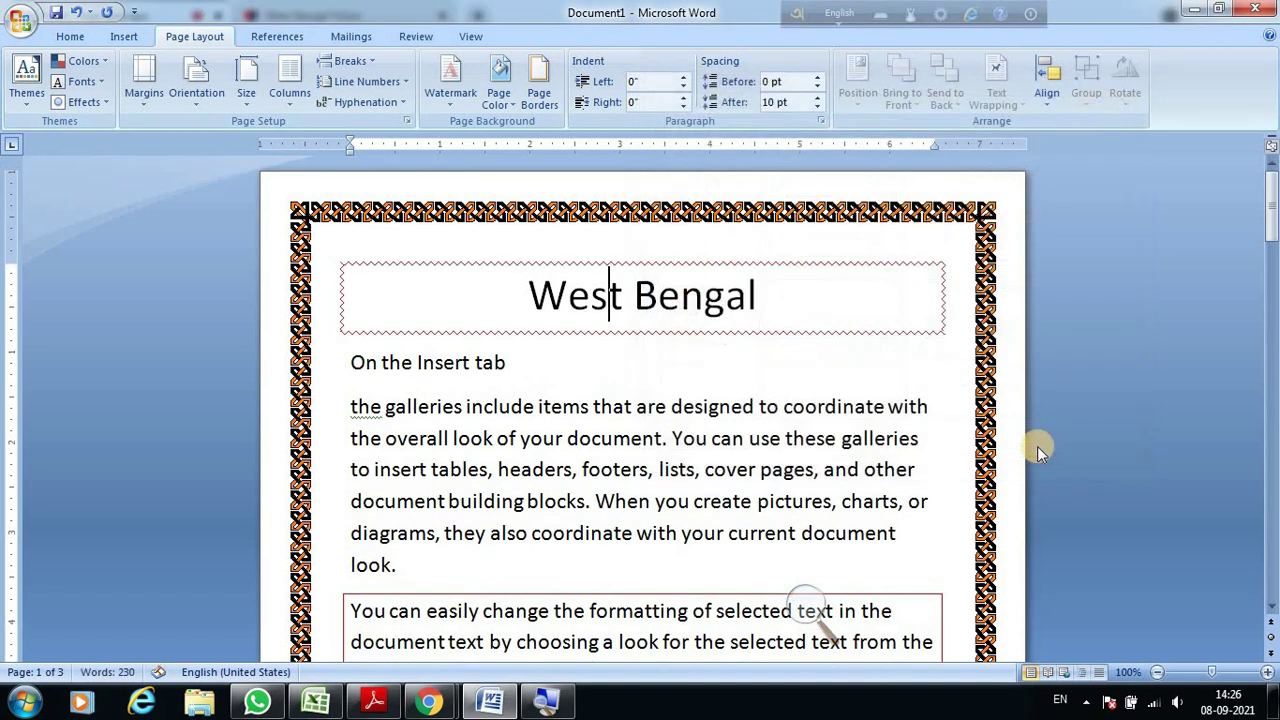
{"action": "left_click", "coordinate": [636, 406]}
Undo the title's red wavy border, then select the 'On the Insert tab' line.
{"action": "left_click_drag", "start_coordinate": [530, 295], "coordinate": [670, 300]}
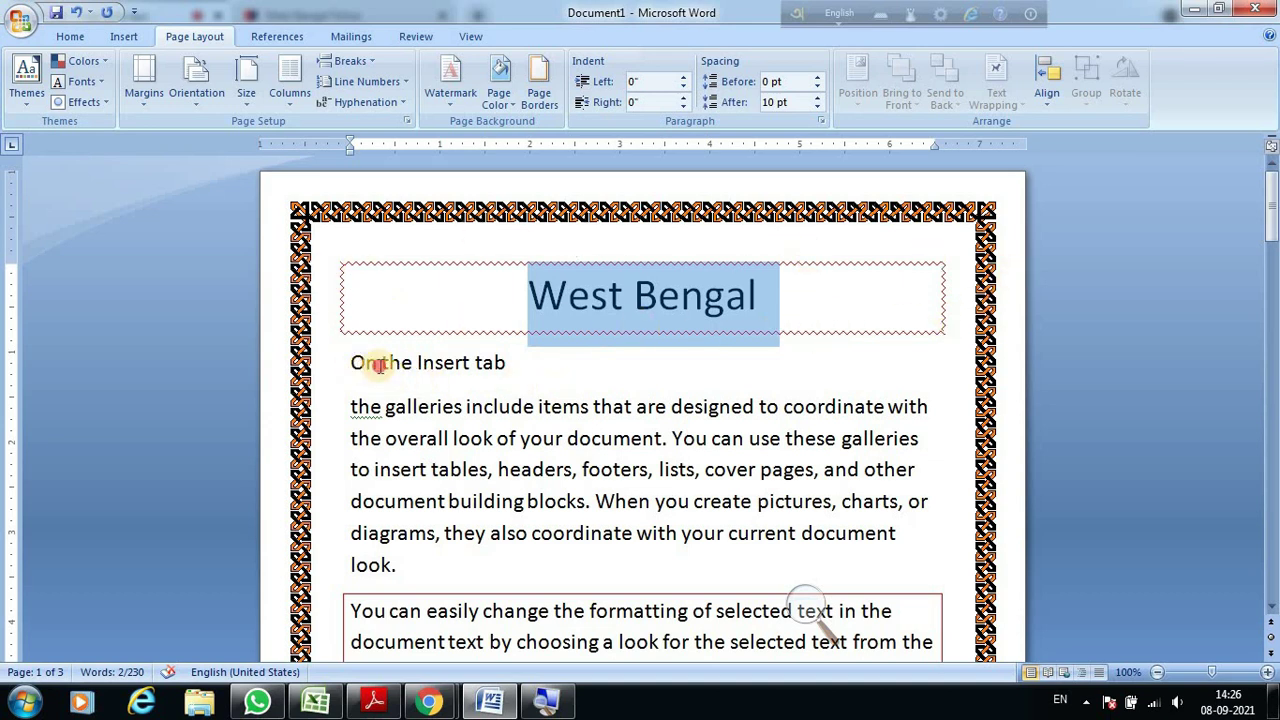
{"action": "left_click_drag", "start_coordinate": [366, 363], "coordinate": [517, 364]}
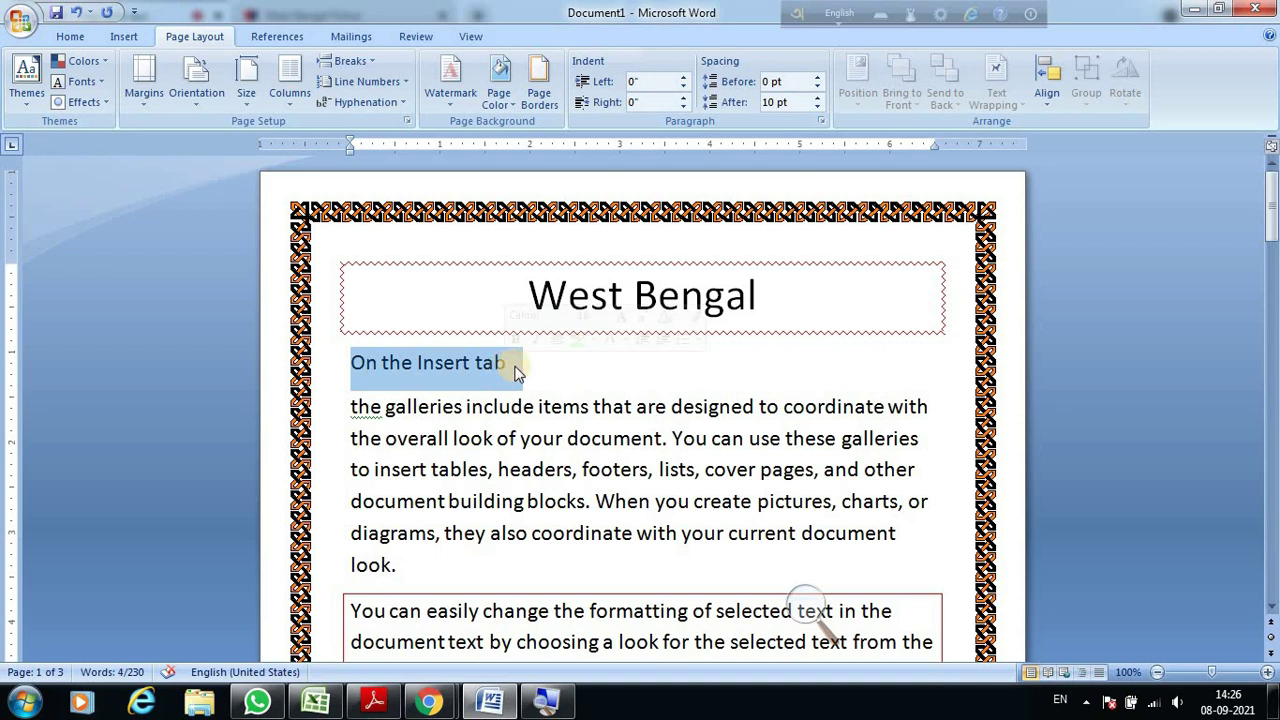
{"action": "left_click", "coordinate": [771, 308]}
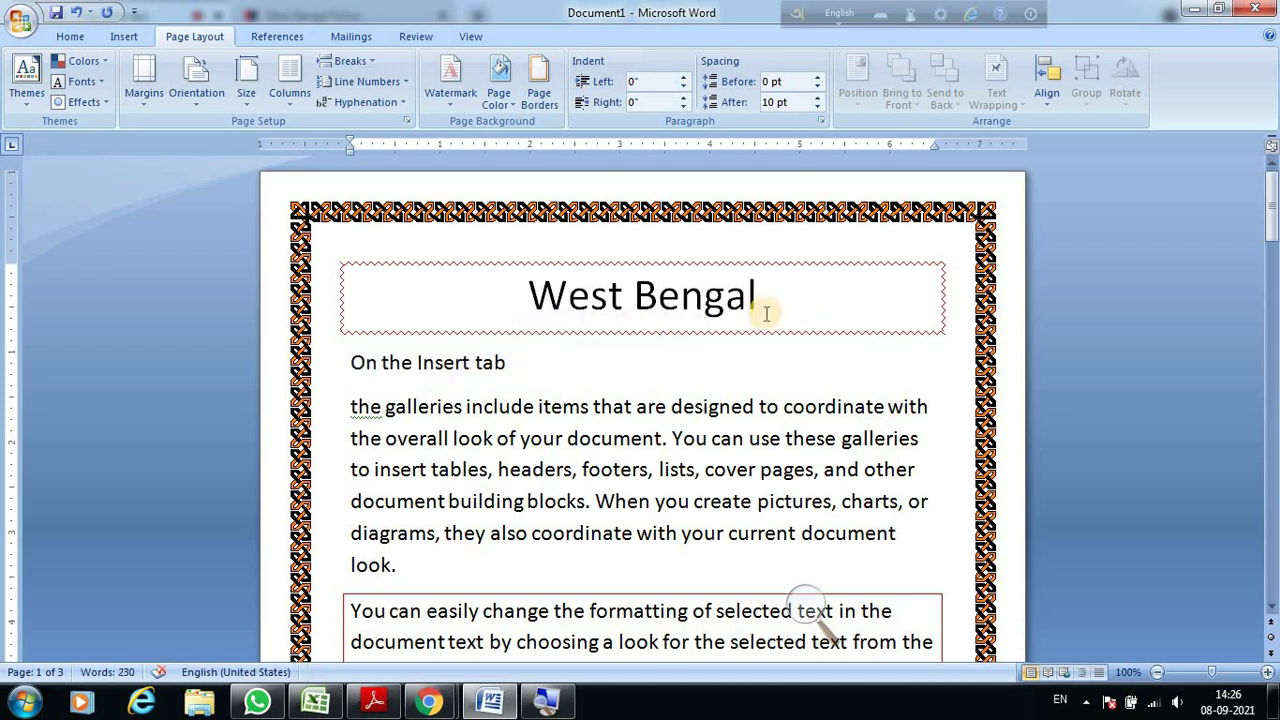
{"action": "key", "text": "ctrl+z"}
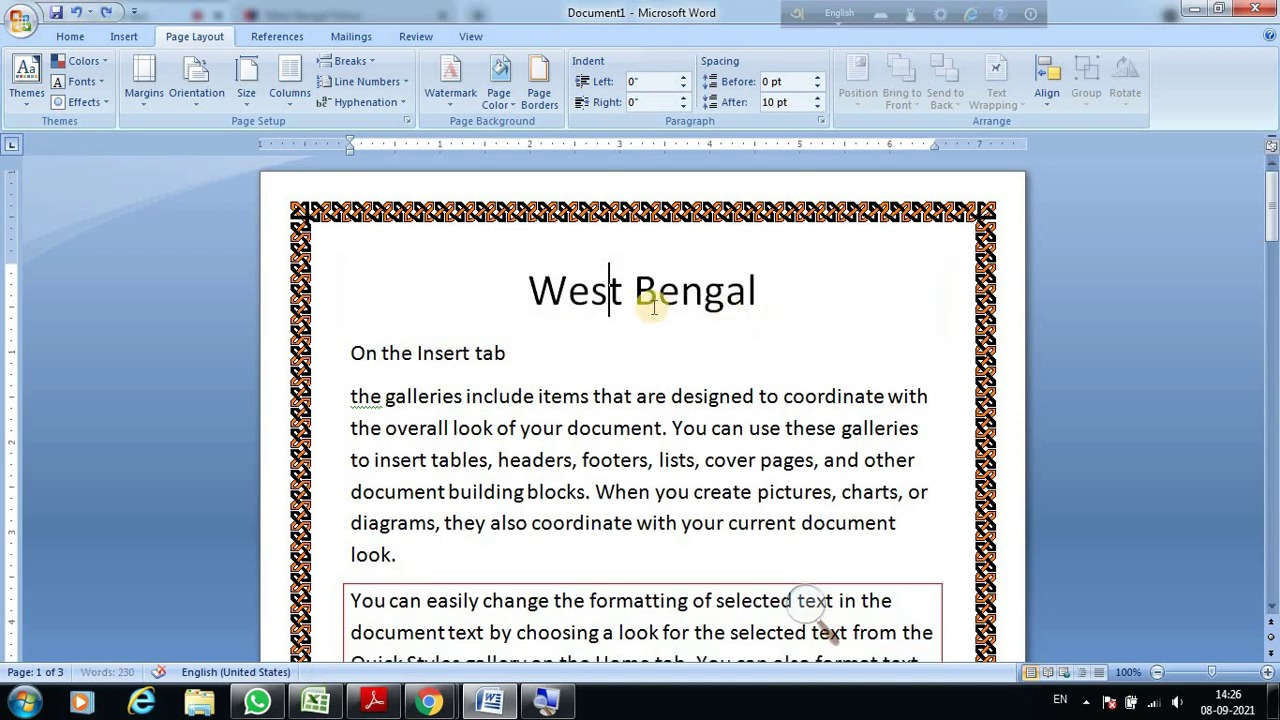
{"action": "left_click_drag", "start_coordinate": [357, 352], "coordinate": [549, 351]}
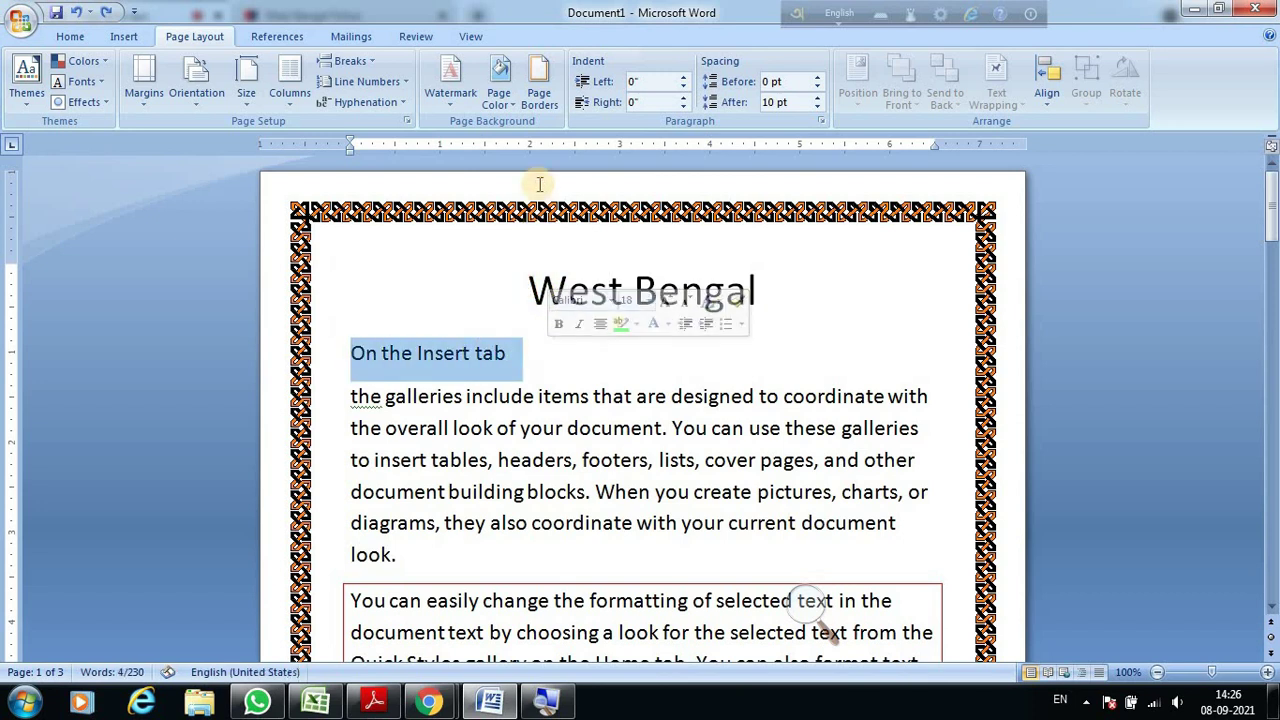
{"action": "left_click", "coordinate": [540, 80]}
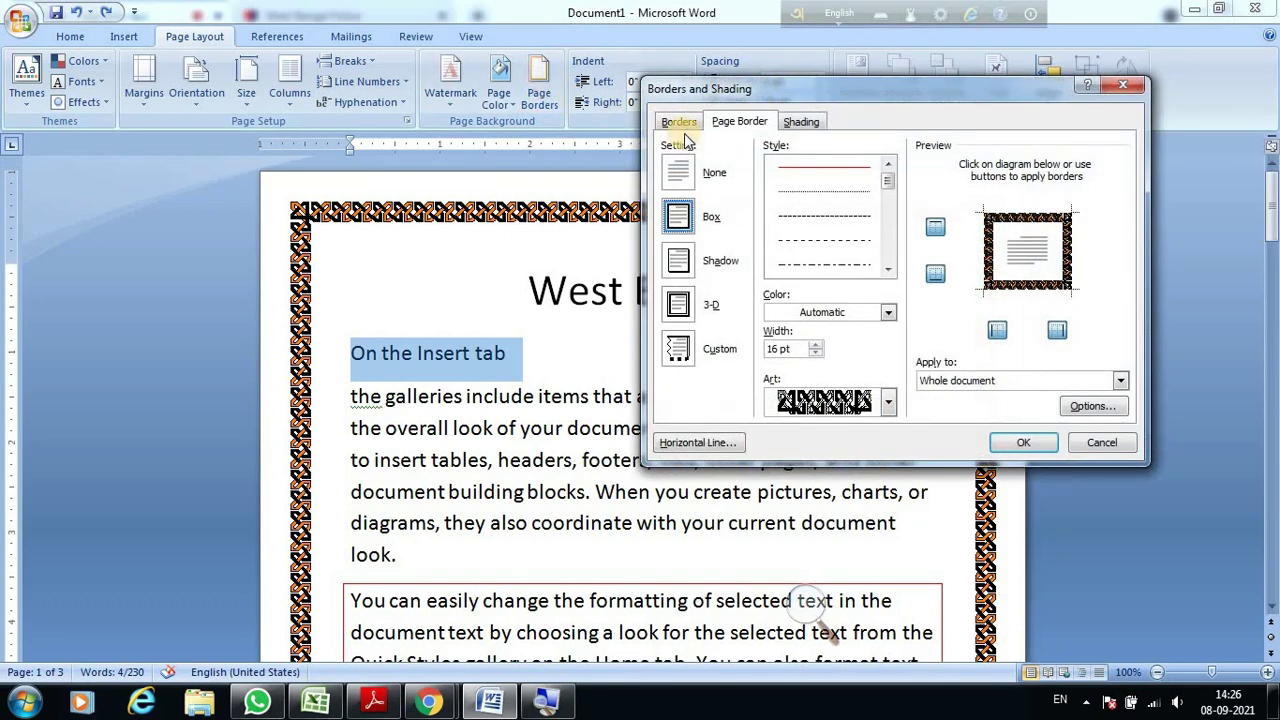
{"action": "left_click", "coordinate": [678, 122]}
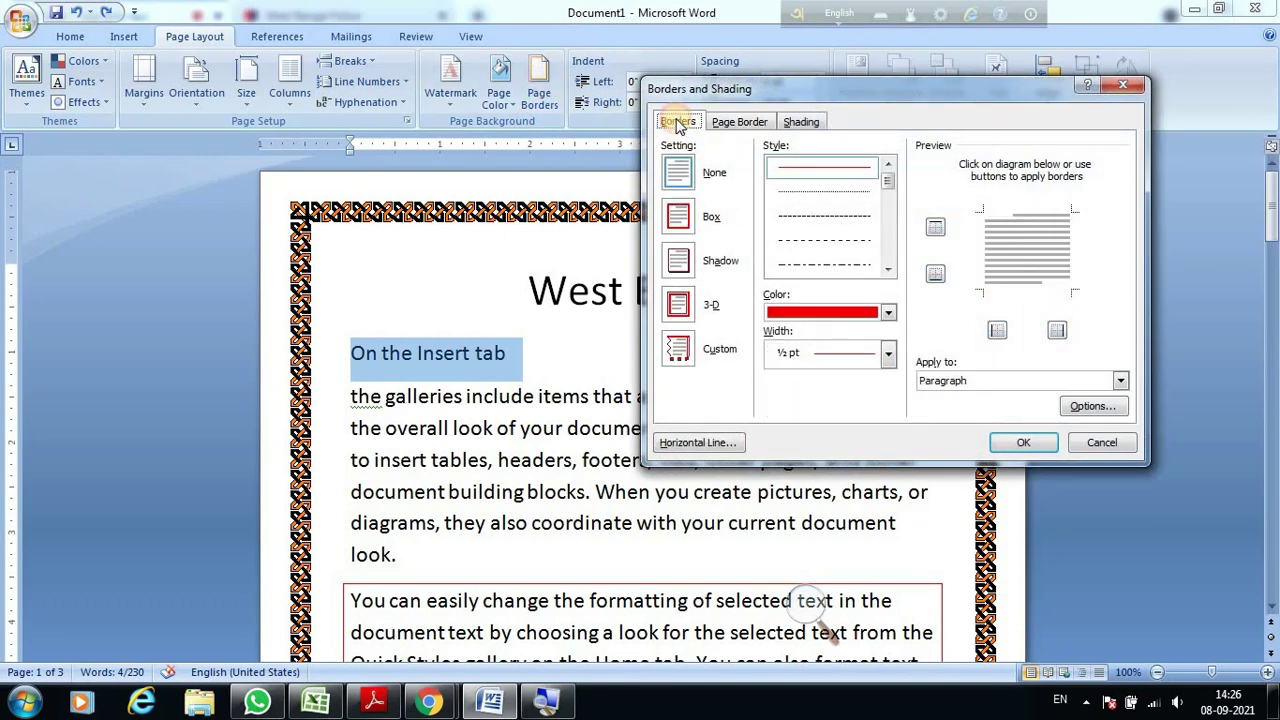
{"action": "left_click", "coordinate": [679, 218]}
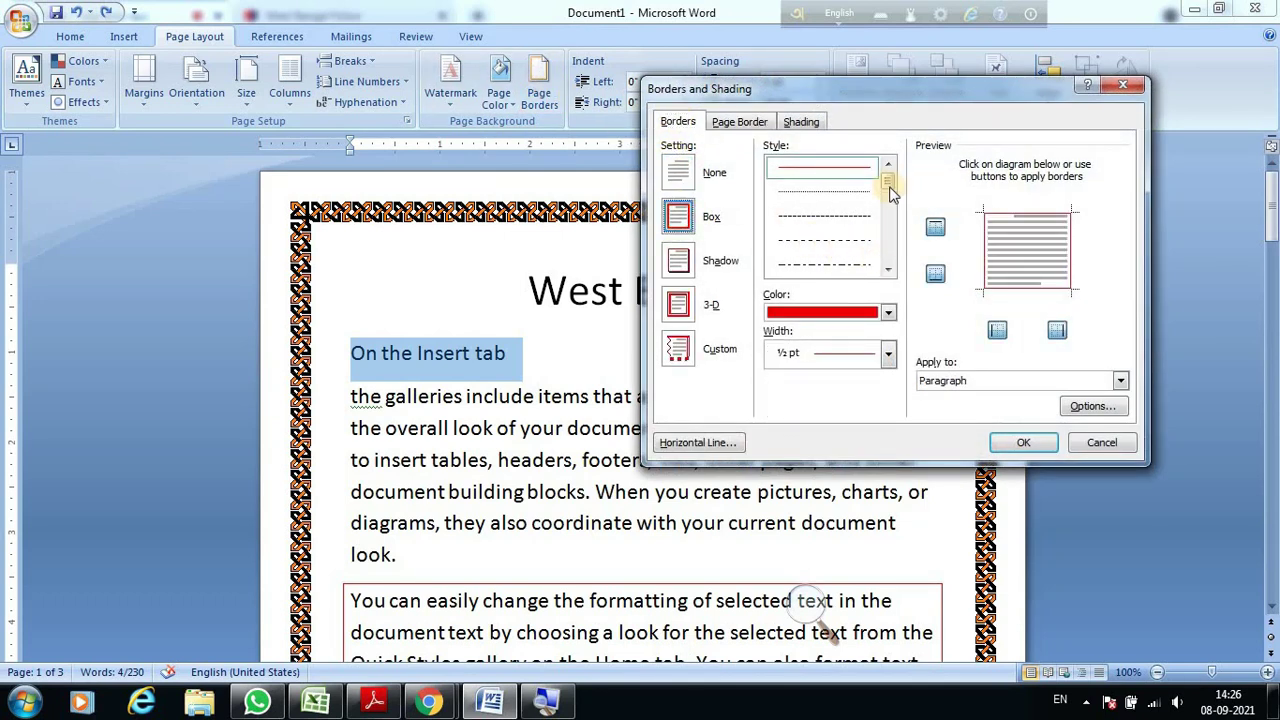
{"action": "left_click_drag", "start_coordinate": [890, 193], "coordinate": [887, 240]}
{"action": "left_click", "coordinate": [840, 248]}
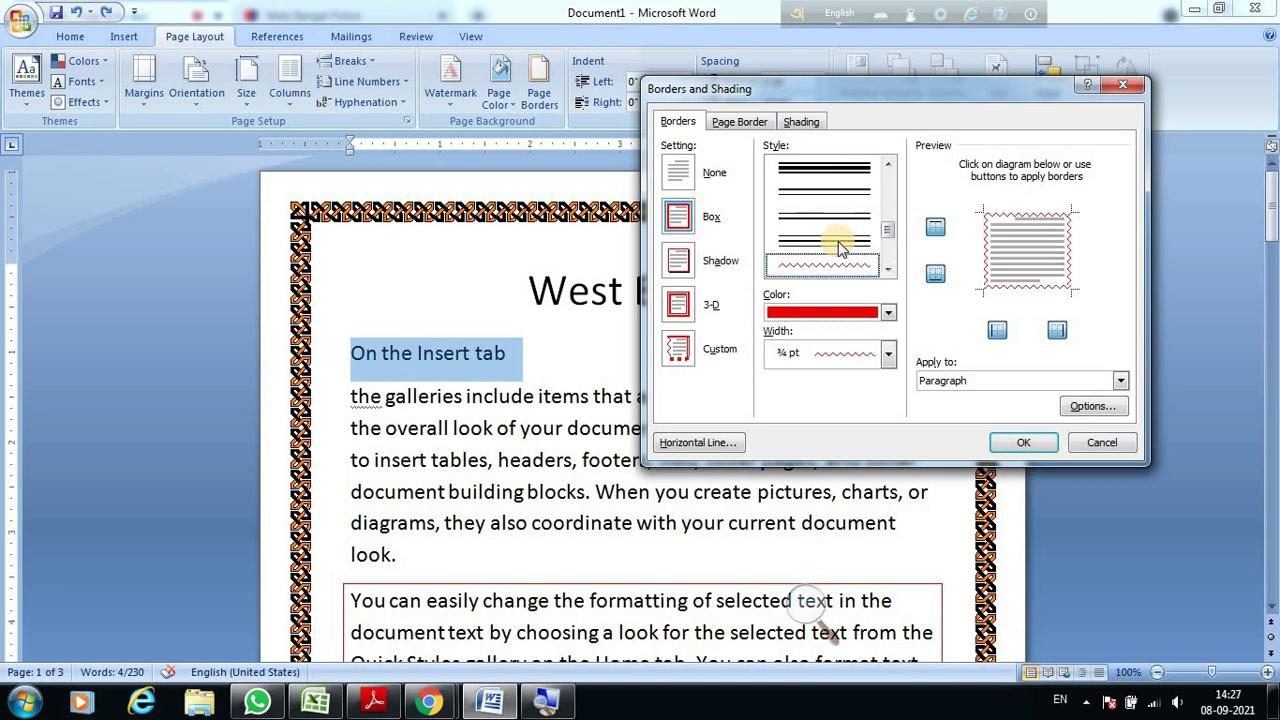
{"action": "left_click", "coordinate": [1035, 447]}
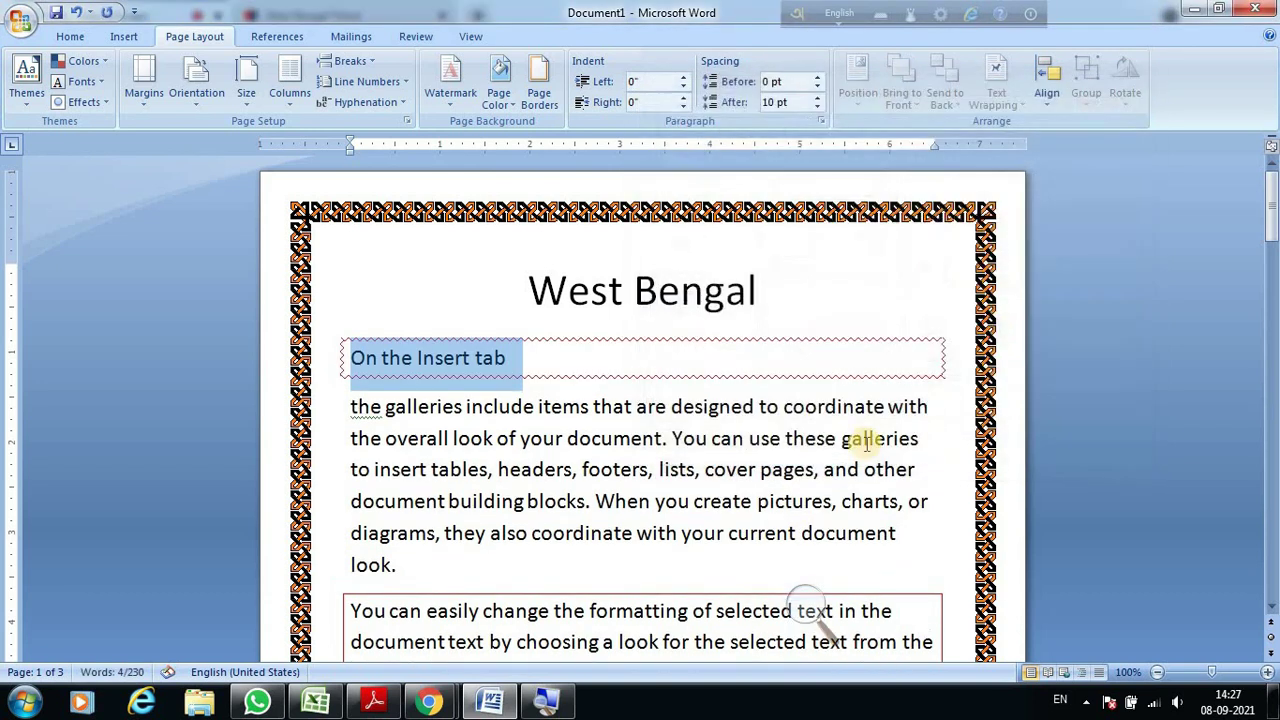
{"action": "left_click", "coordinate": [575, 438]}
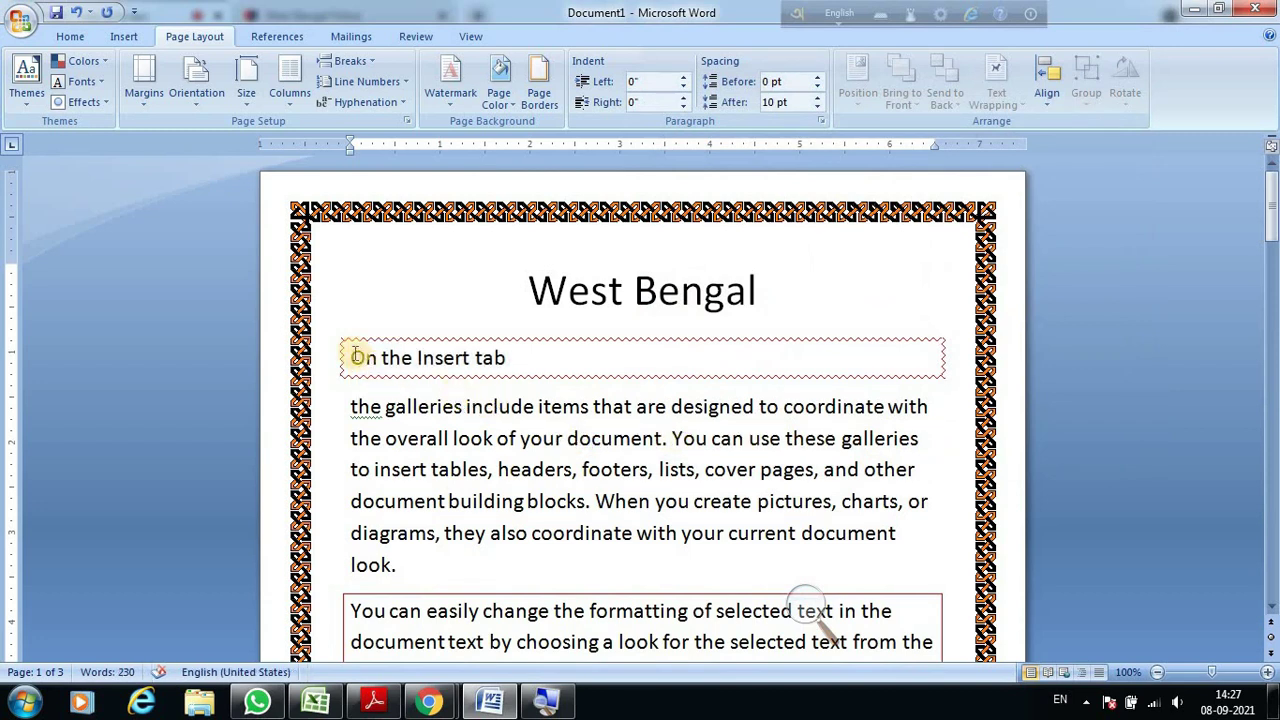
{"action": "left_click_drag", "start_coordinate": [351, 358], "coordinate": [960, 354]}
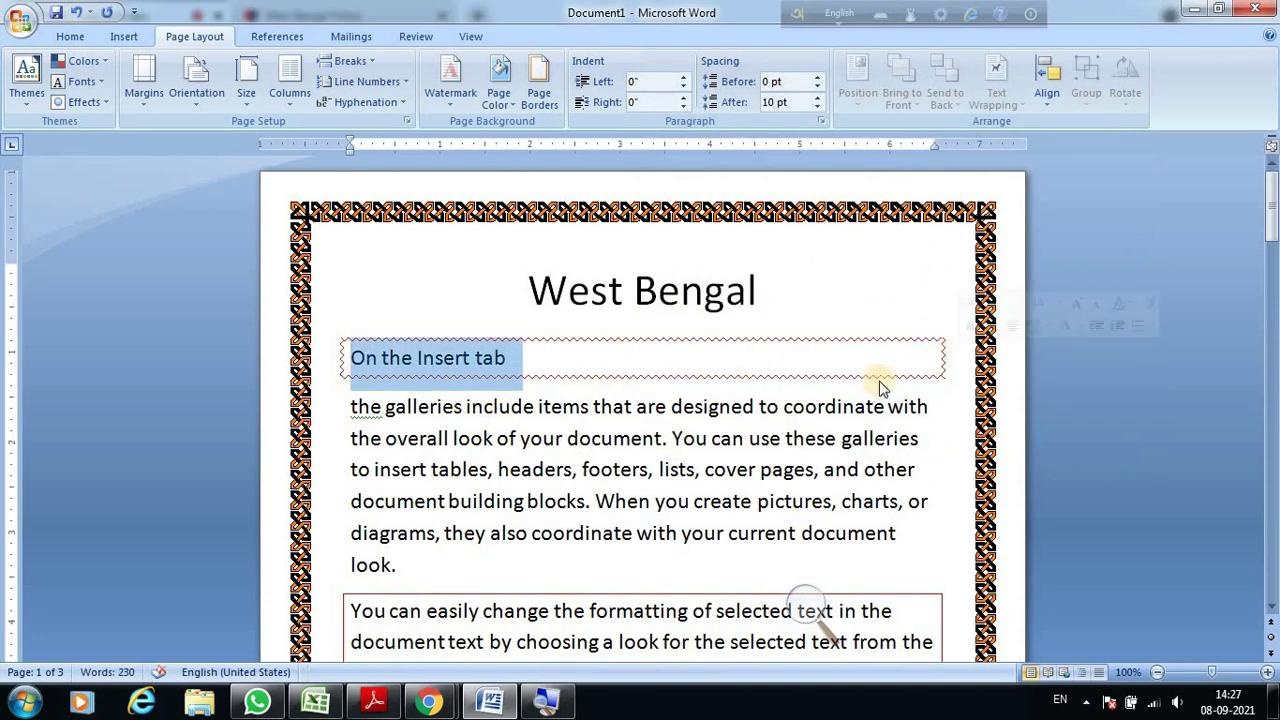
{"action": "left_click", "coordinate": [709, 406]}
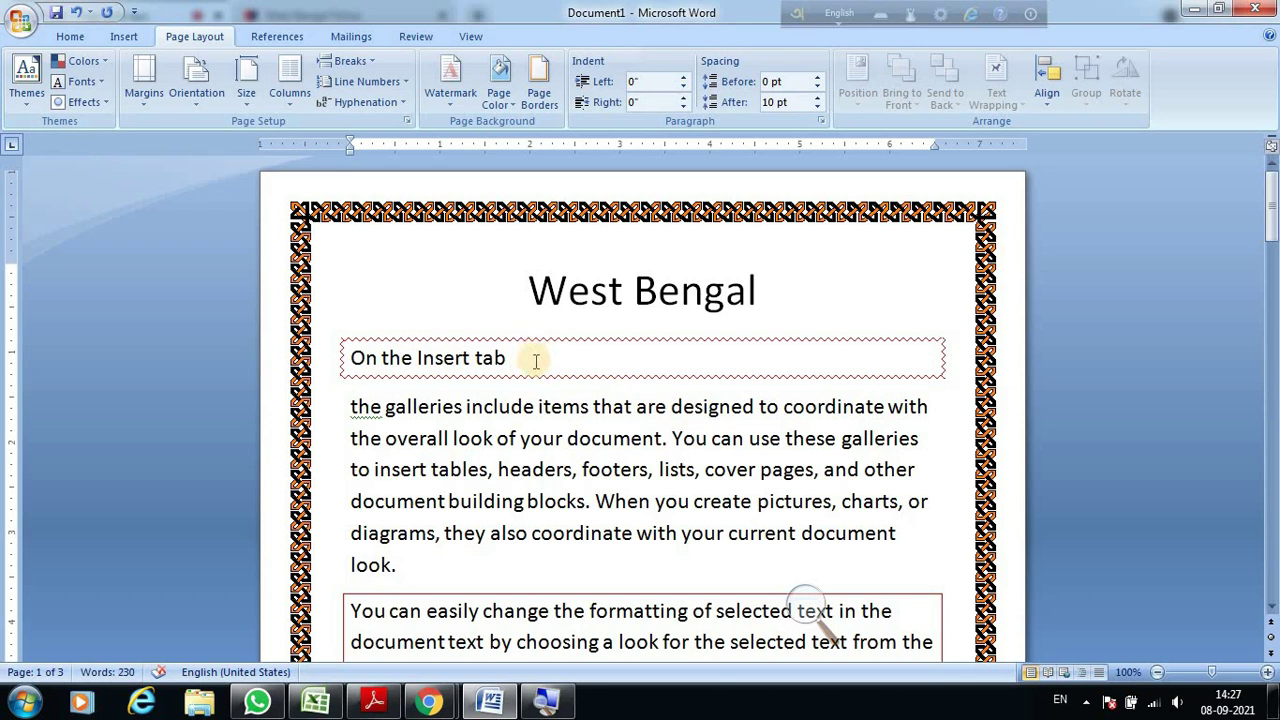
{"action": "left_click", "coordinate": [520, 358]}
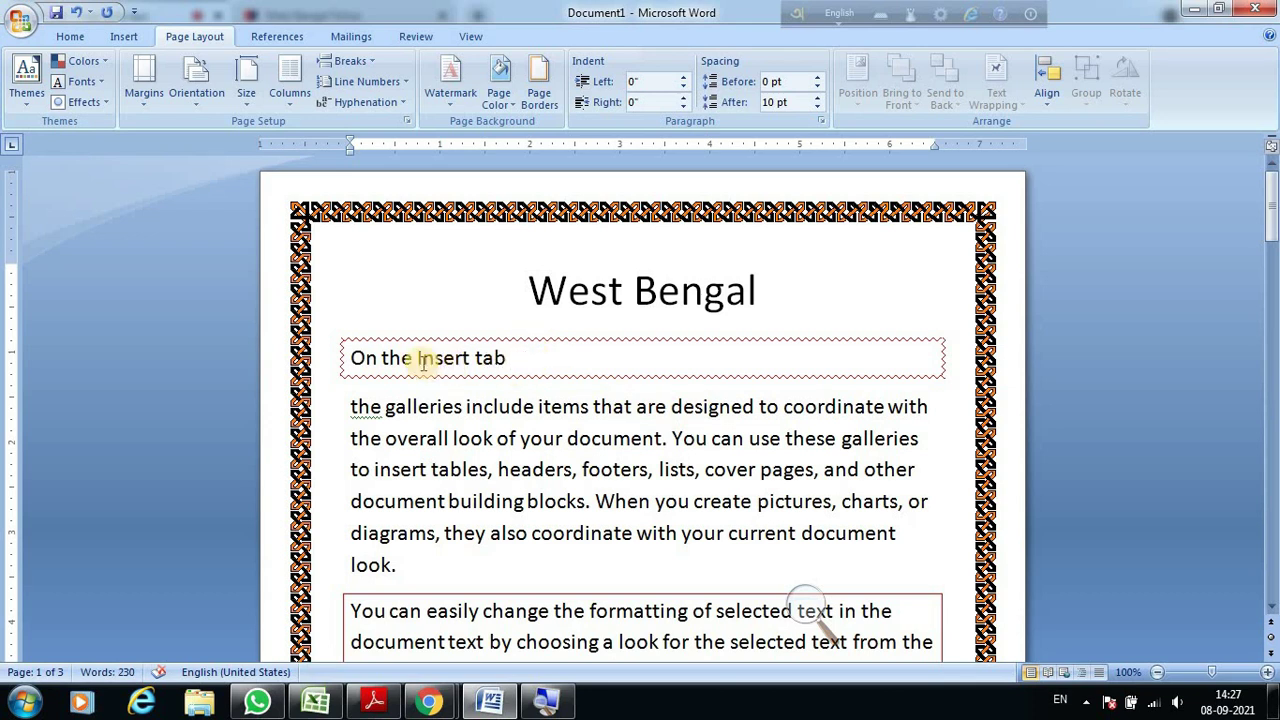
{"action": "mouse_move", "coordinate": [357, 356]}
{"action": "left_mouse_down"}
{"action": "mouse_move", "coordinate": [524, 357]}
{"action": "mouse_move", "coordinate": [511, 358]}
{"action": "left_mouse_up"}
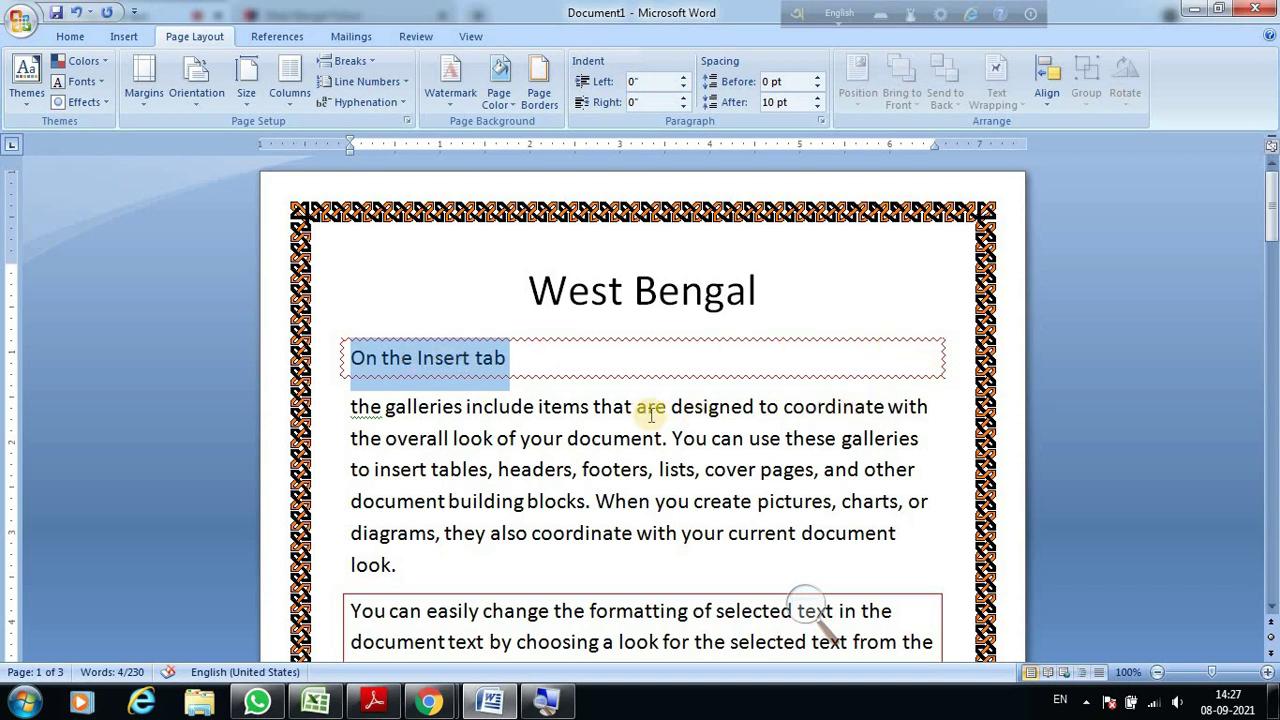
{"action": "left_click", "coordinate": [527, 440]}
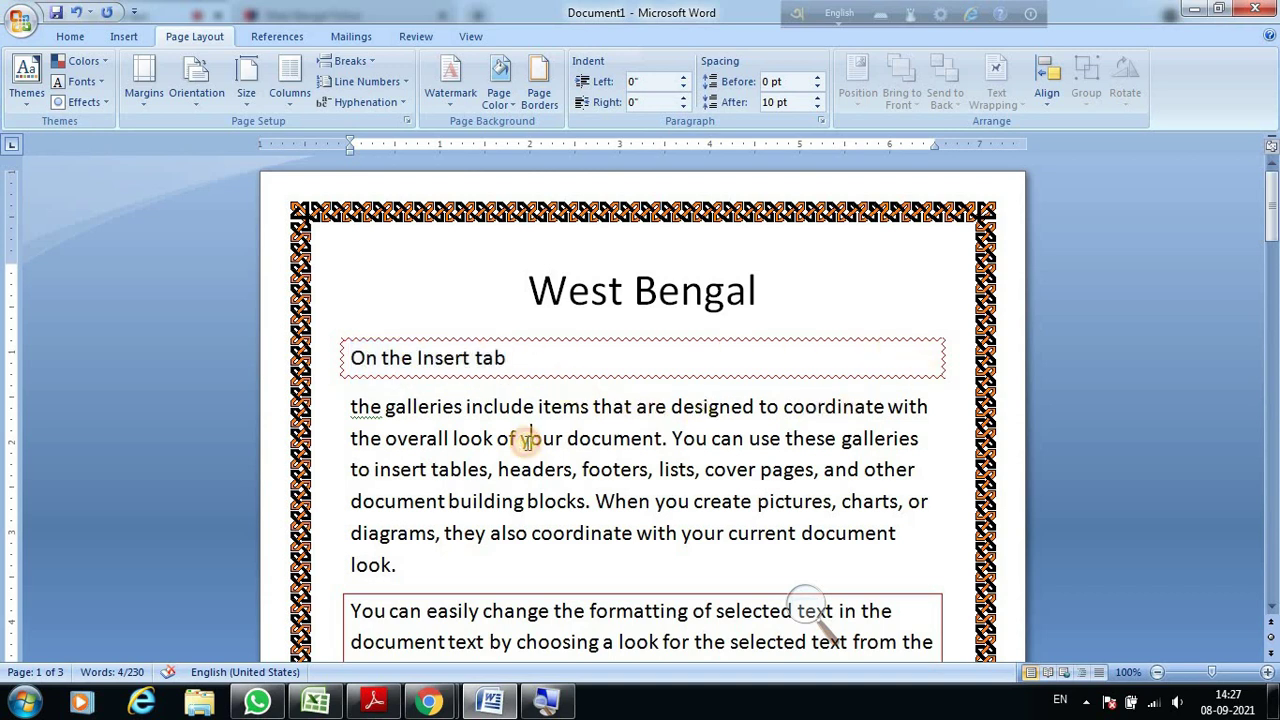
{"action": "key", "text": "ctrl+z"}
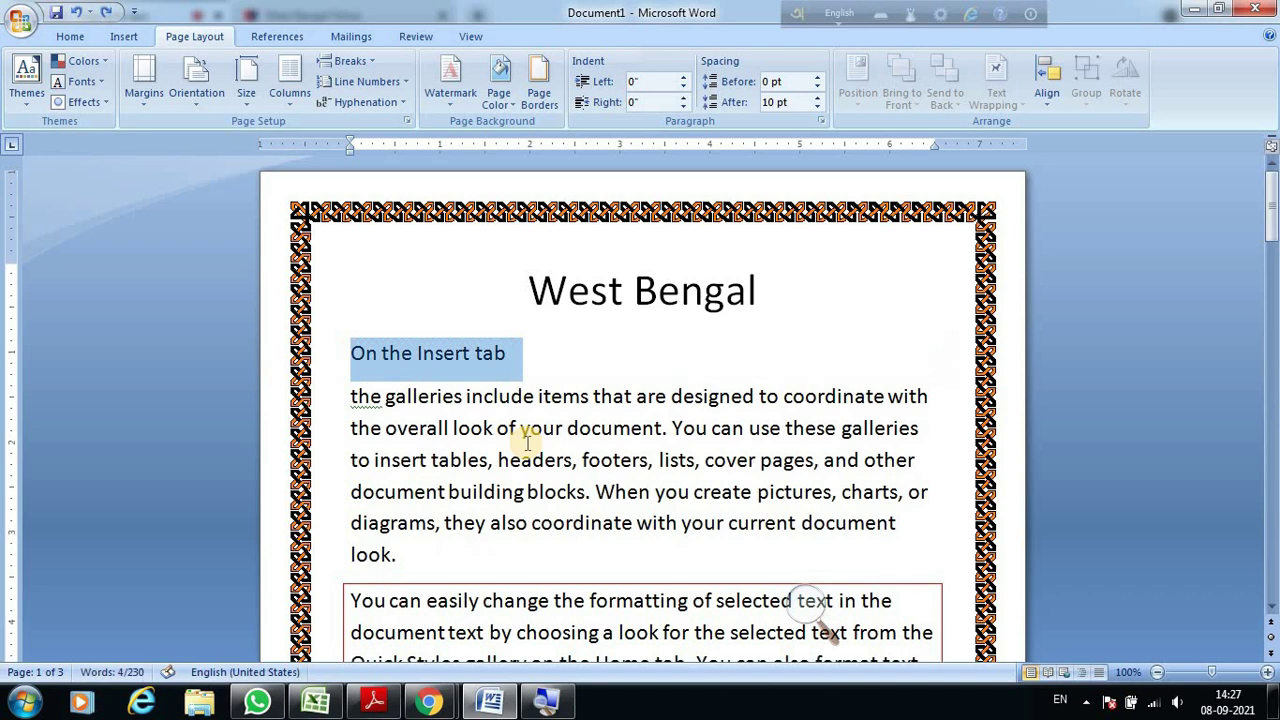
{"action": "left_click", "coordinate": [524, 436]}
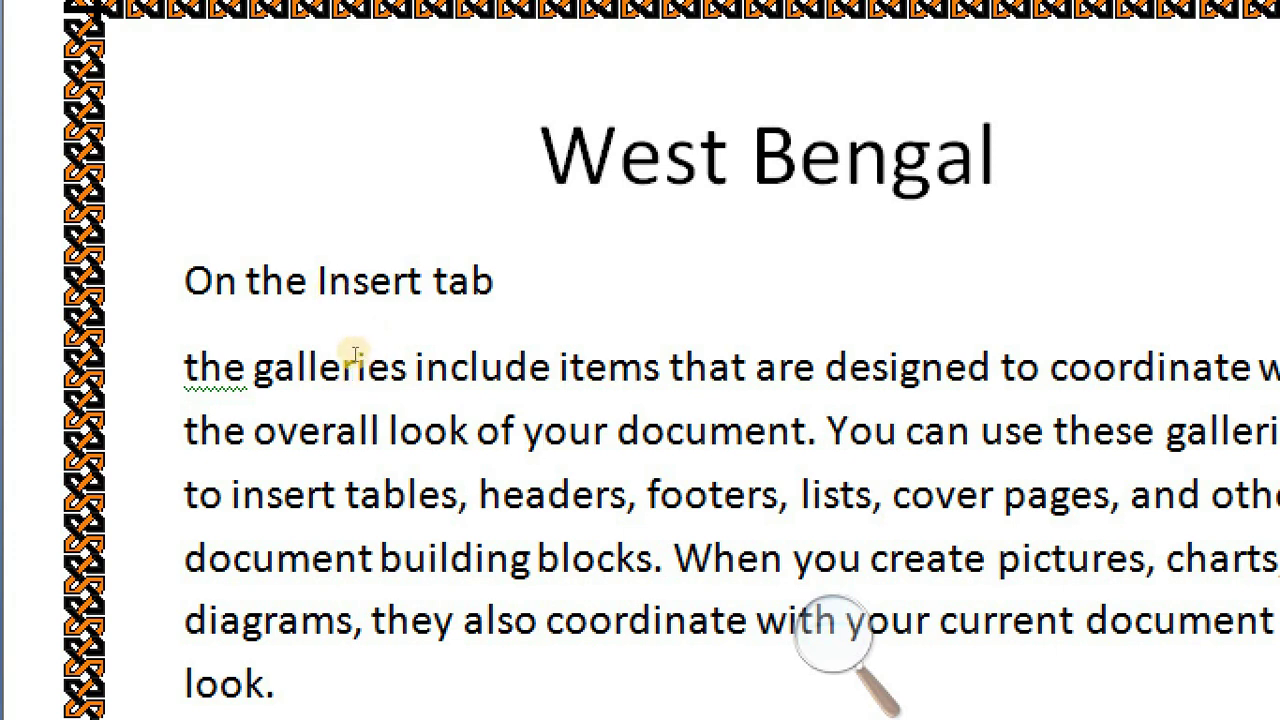
{"action": "left_click_drag", "start_coordinate": [352, 348], "coordinate": [494, 350]}
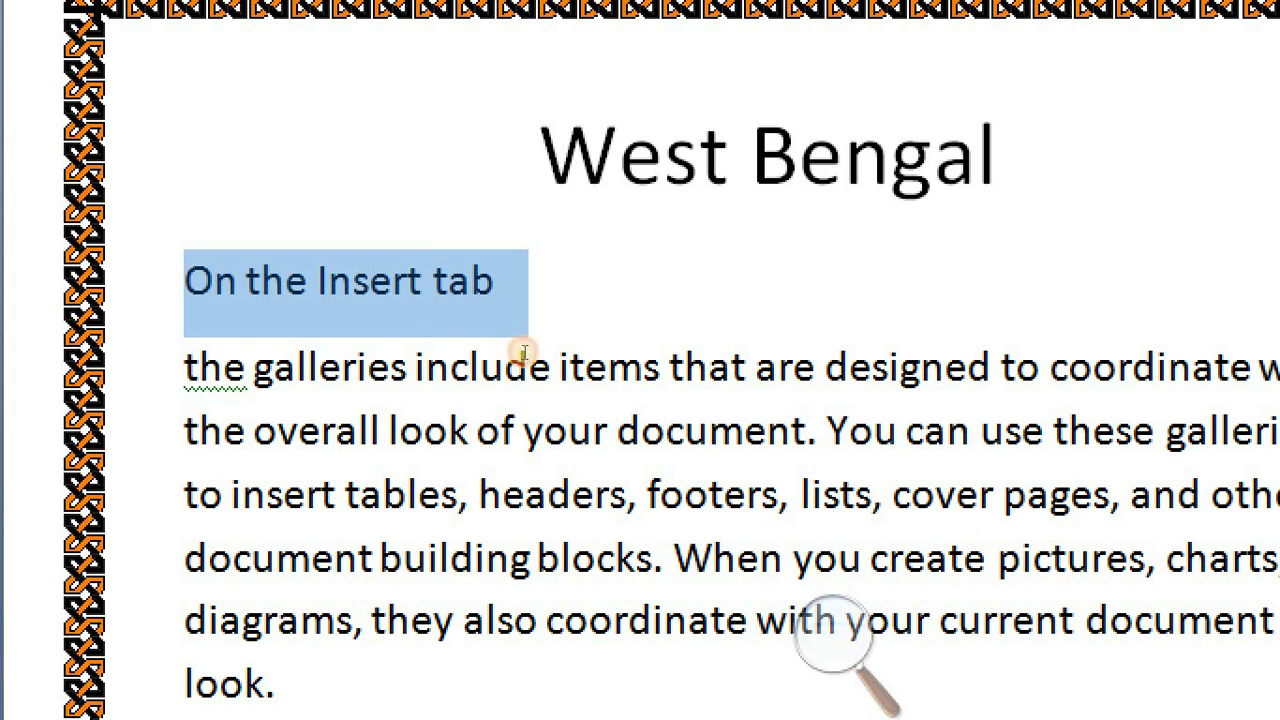
{"action": "mouse_move", "coordinate": [524, 352]}
{"action": "left_mouse_down"}
{"action": "mouse_move", "coordinate": [496, 352]}
{"action": "mouse_move", "coordinate": [549, 352]}
{"action": "left_mouse_up"}
{"action": "left_click_drag", "start_coordinate": [520, 347], "coordinate": [526, 353]}
{"action": "mouse_move", "coordinate": [520, 353]}
{"action": "left_mouse_down"}
{"action": "mouse_move", "coordinate": [417, 340]}
{"action": "mouse_move", "coordinate": [593, 345]}
{"action": "left_mouse_up"}
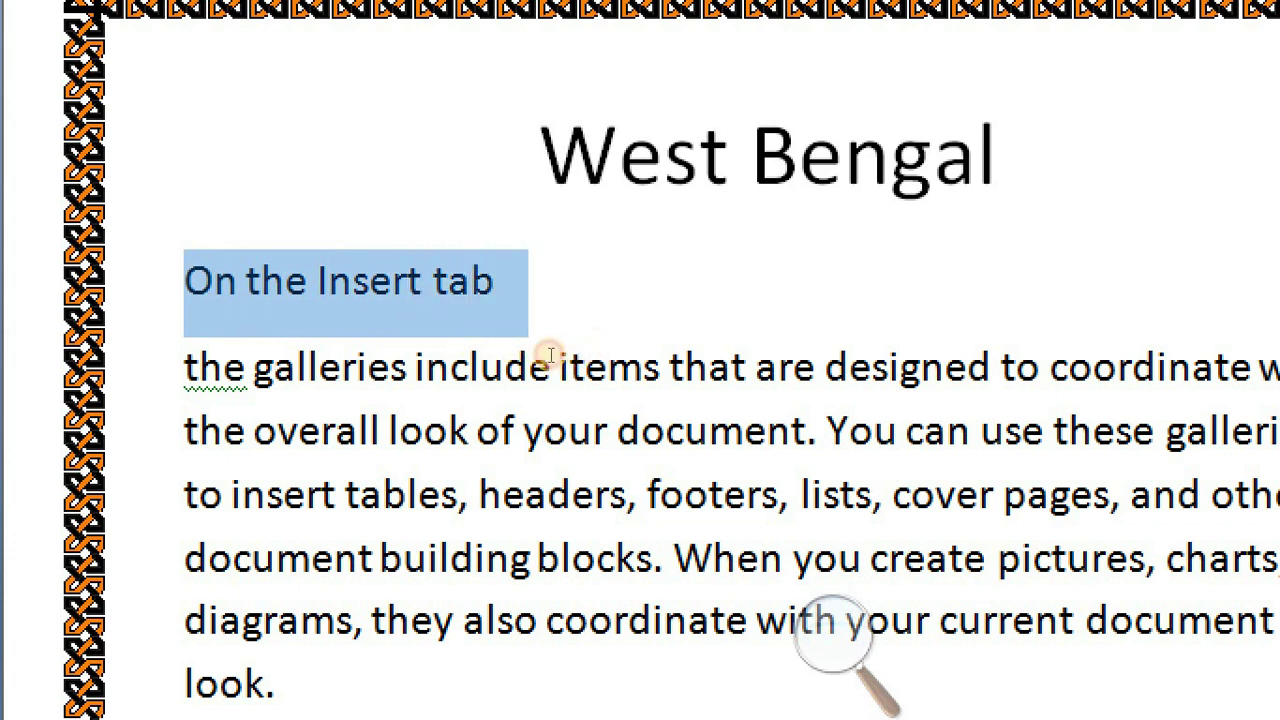
{"action": "left_click_drag", "start_coordinate": [593, 345], "coordinate": [503, 350]}
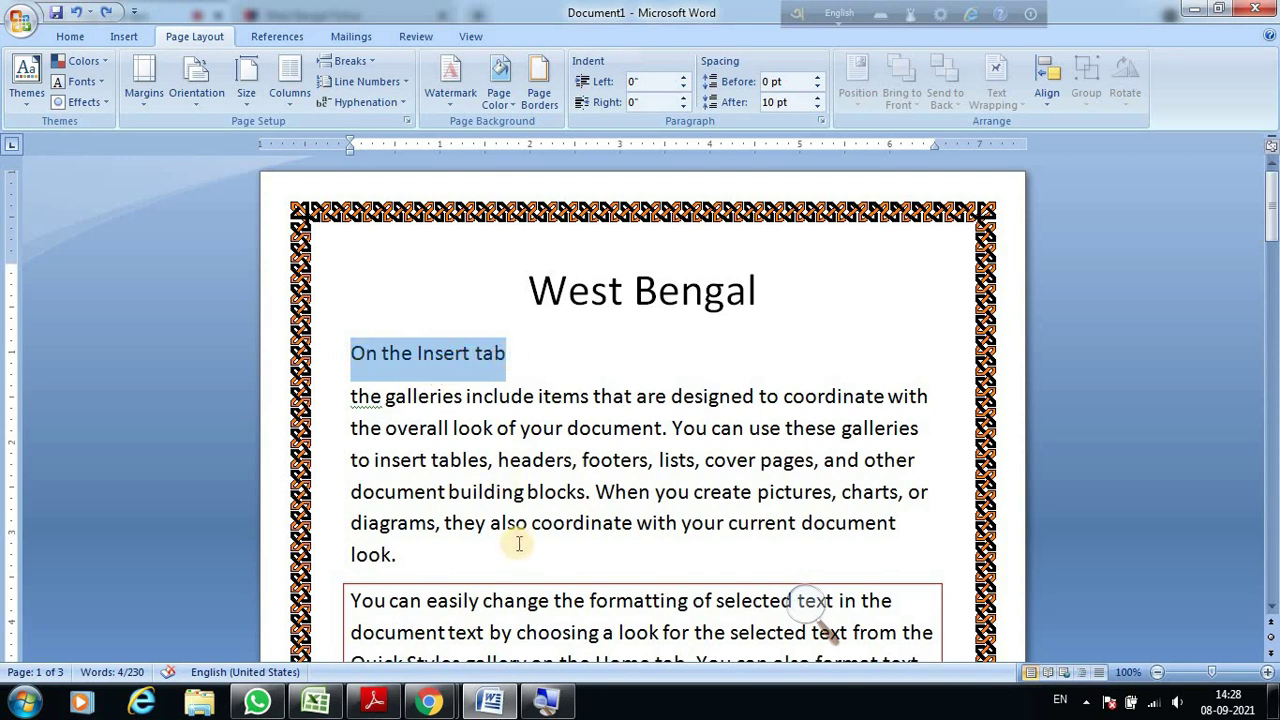
{"action": "left_click", "coordinate": [523, 492]}
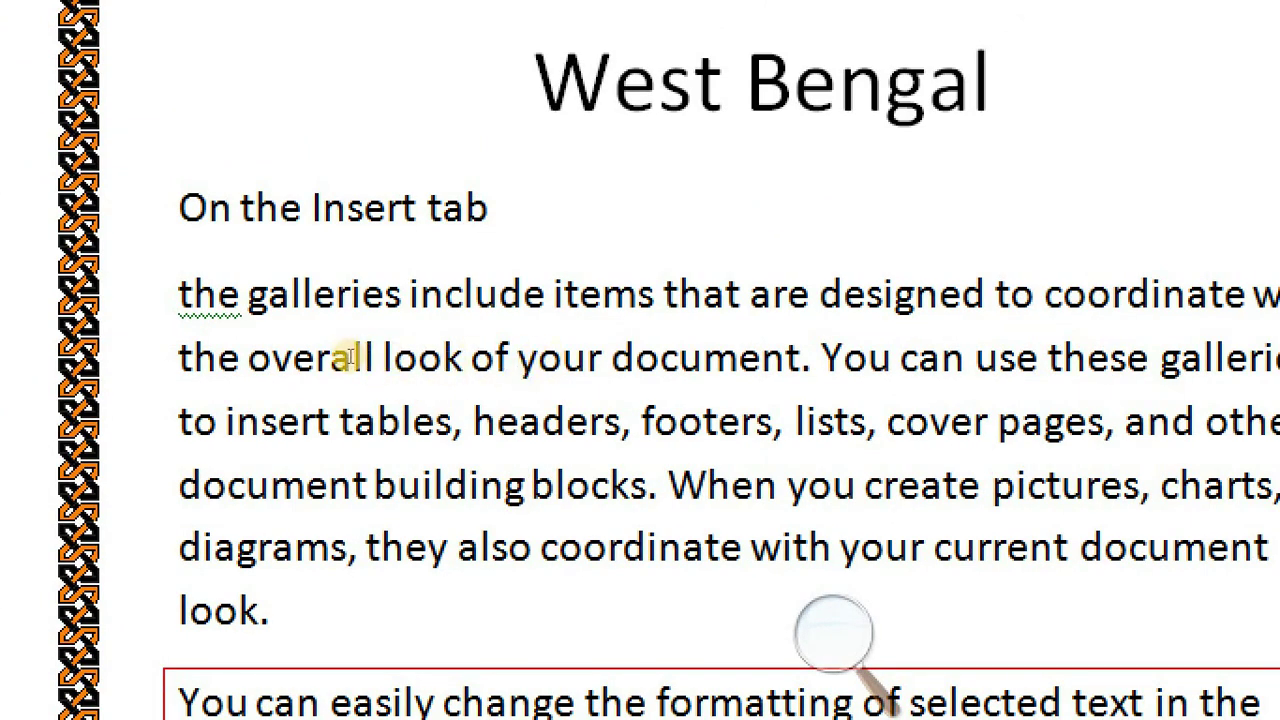
{"action": "key", "text": "ctrl+Home"}
{"action": "key", "text": "shift+Right"}
{"action": "key", "text": "shift+Right"}
{"action": "key", "text": "shift+Right"}
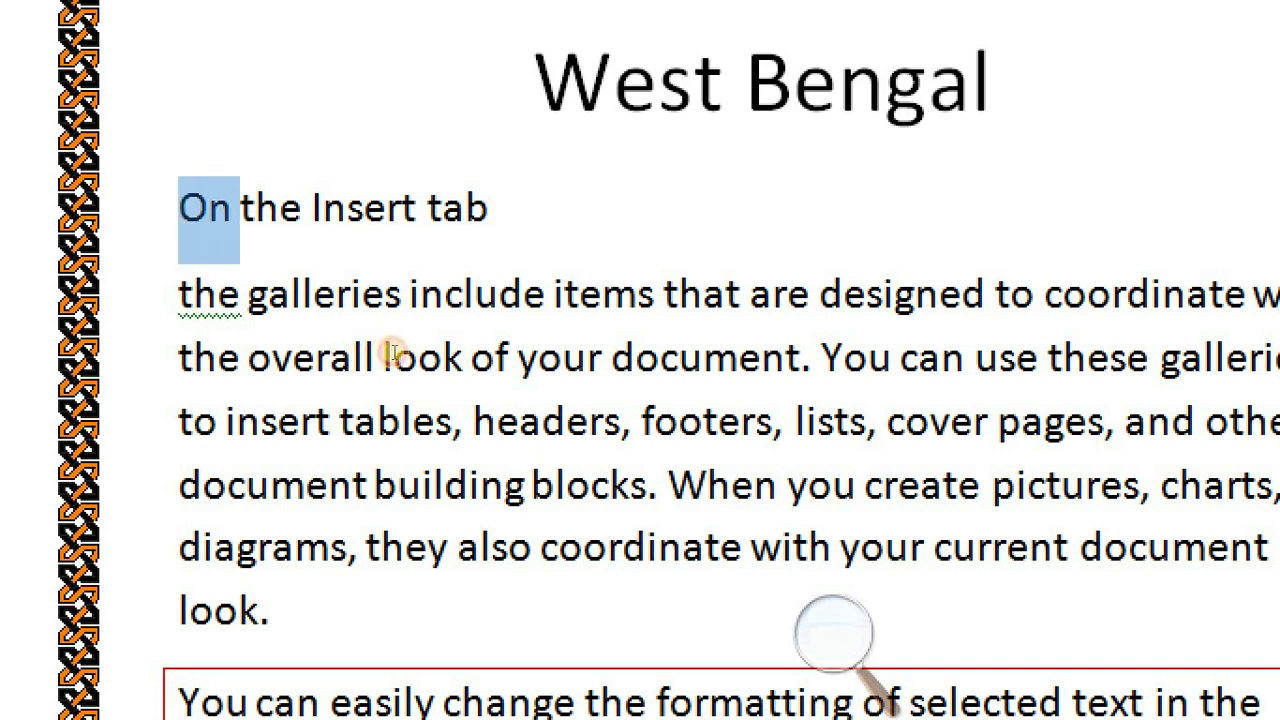
{"action": "key", "text": "shift+Right"}
{"action": "key", "text": "shift+Right"}
{"action": "key", "text": "shift+Right"}
{"action": "key", "text": "ctrl+shift+Right"}
{"action": "key", "text": "ctrl+shift+Right"}
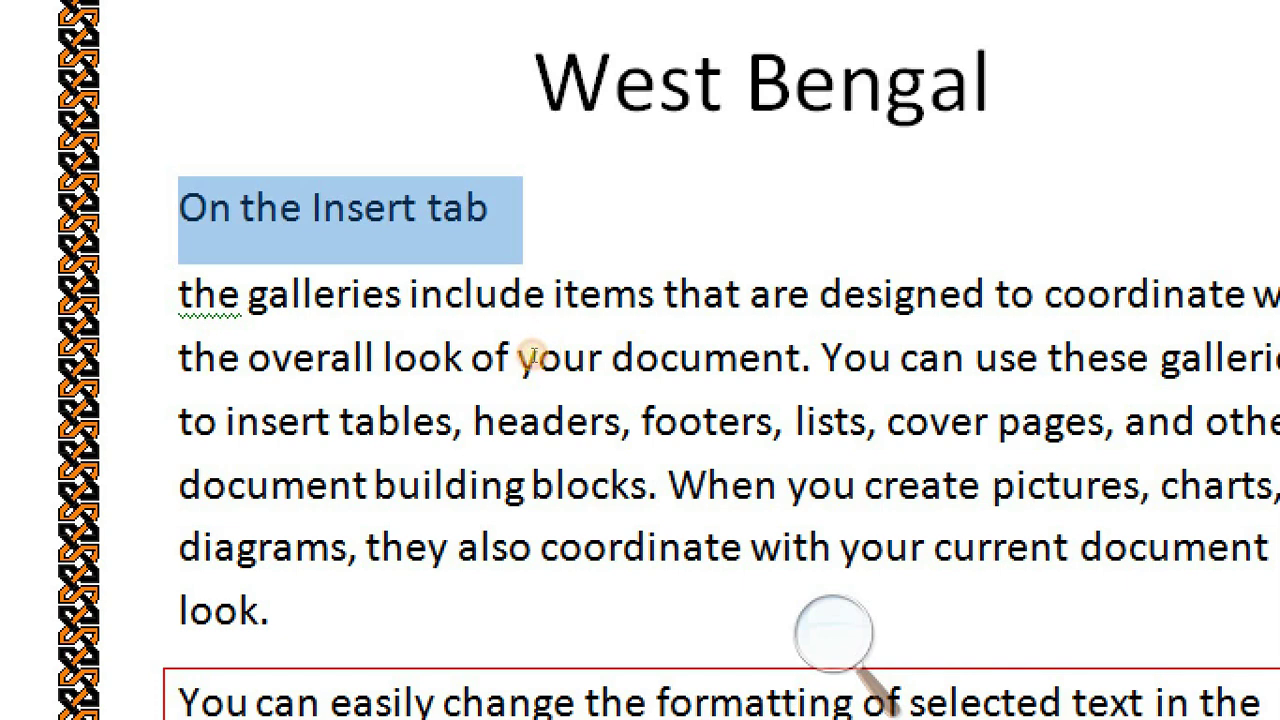
{"action": "key", "text": "Left"}
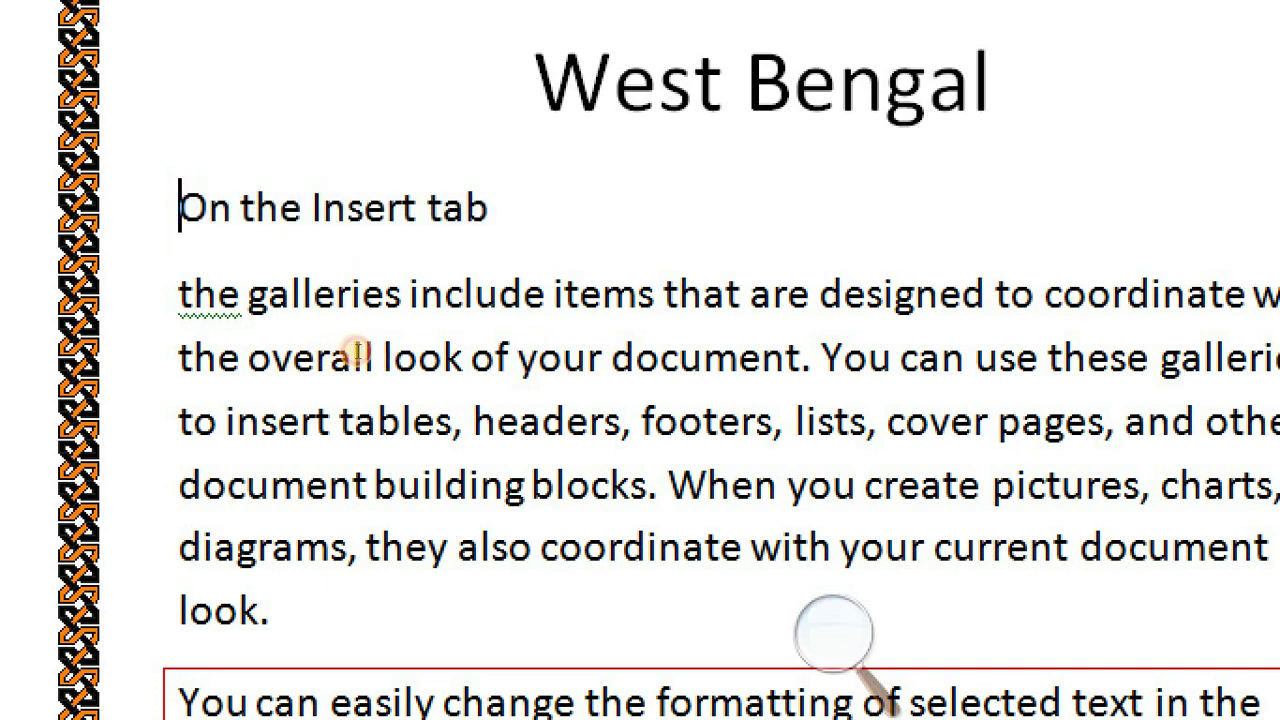
{"action": "key", "text": "ctrl+shift+Right"}
{"action": "key", "text": "ctrl+shift+Right"}
{"action": "key", "text": "ctrl+shift+Right"}
{"action": "key", "text": "ctrl+shift+Right"}
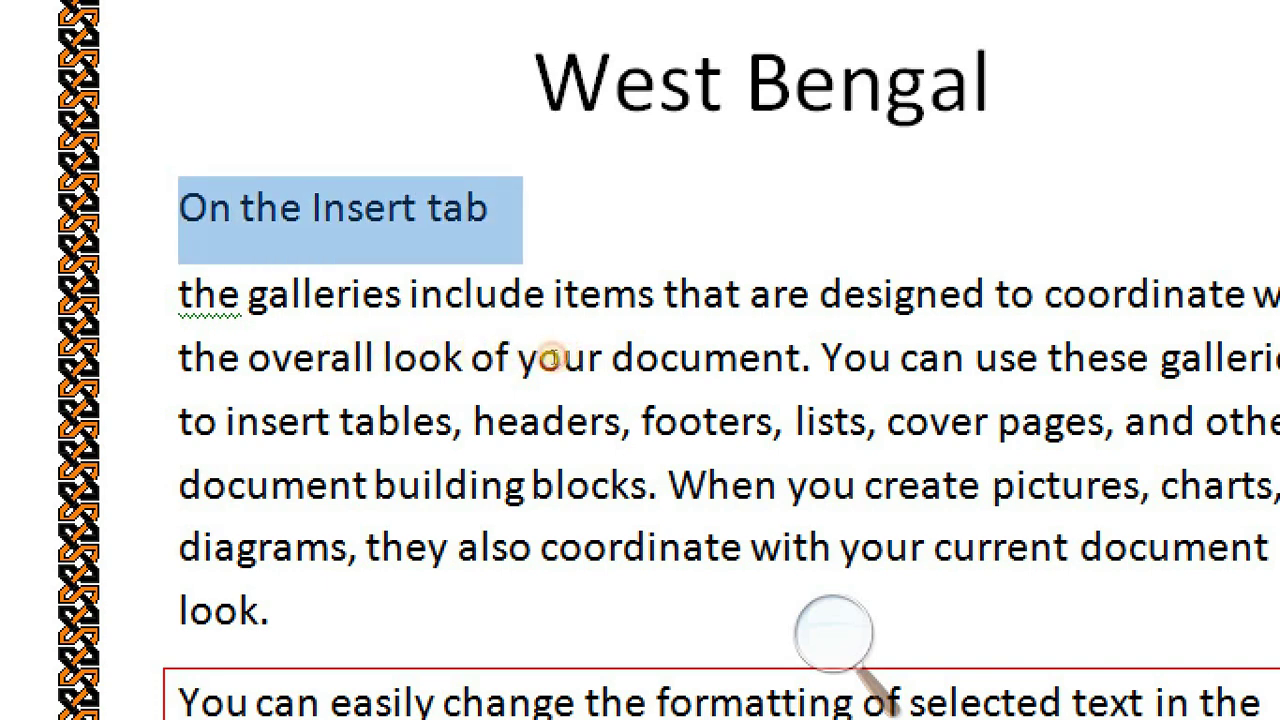
{"action": "key", "text": "shift+Left"}
{"action": "key", "text": "shift+Left"}
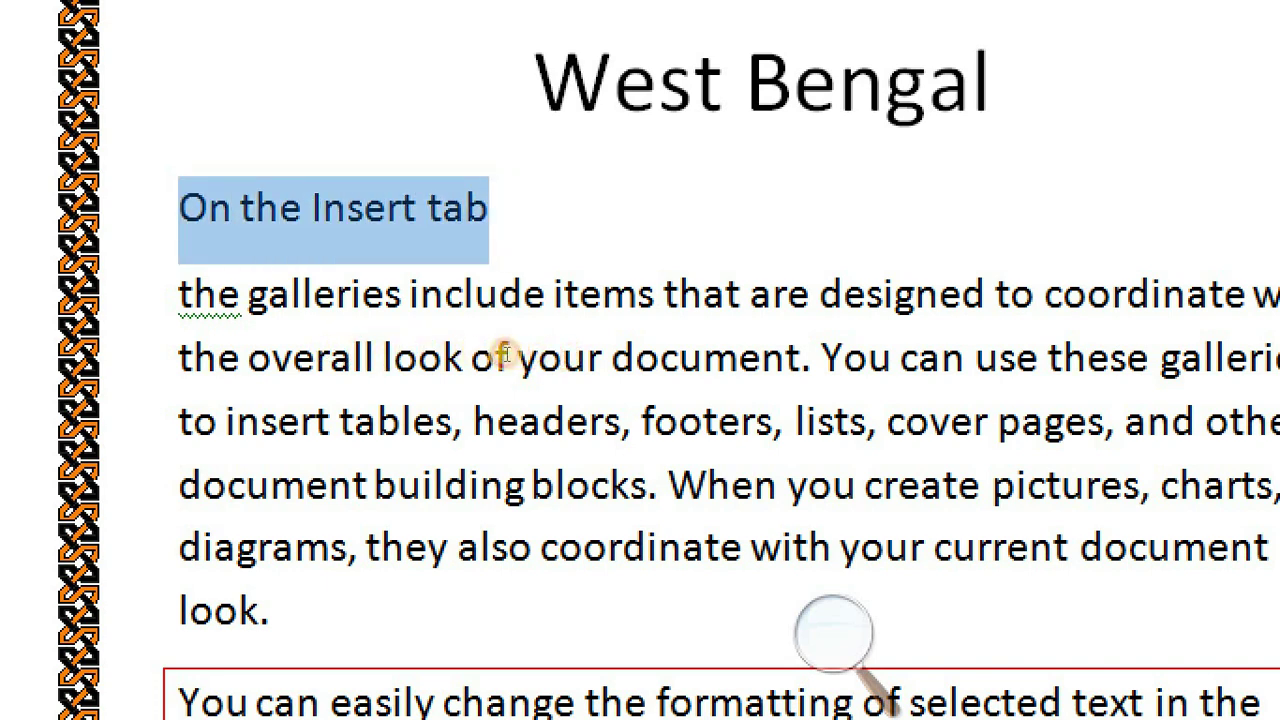
{"action": "mouse_move", "coordinate": [503, 363]}
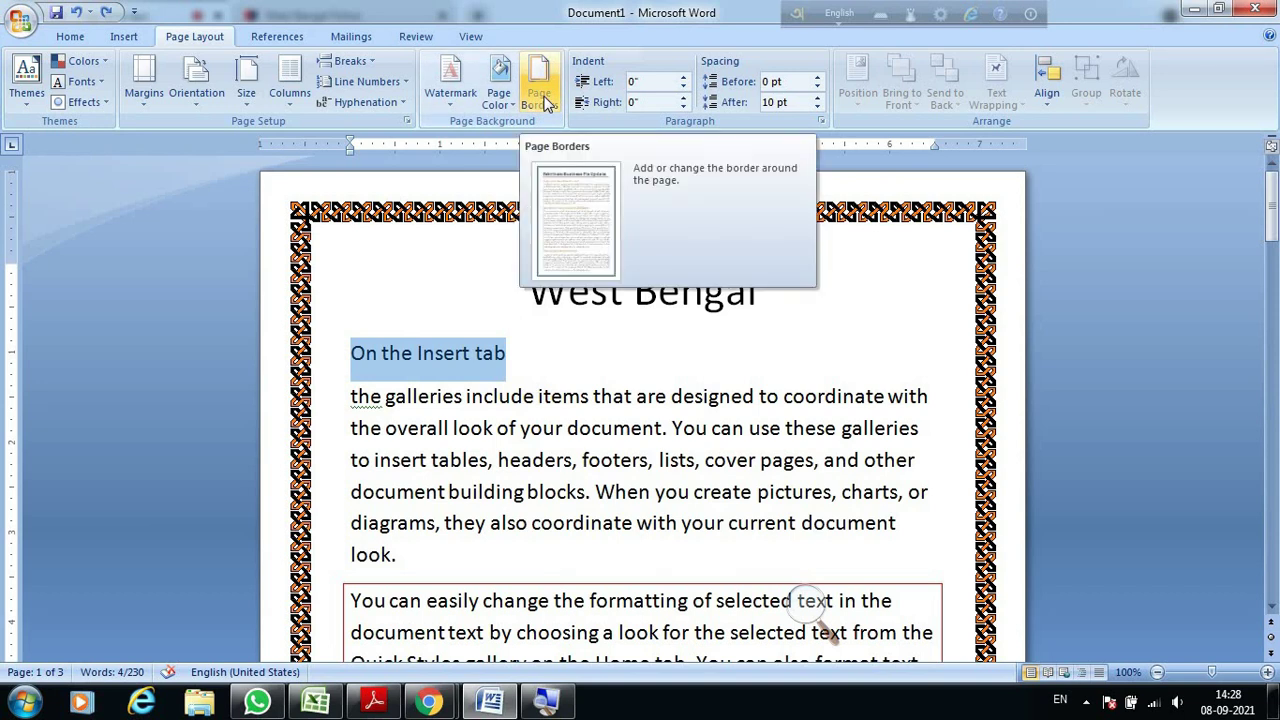
Box just the words 'On the Insert tab' in a red wavy ¾ pt text border.
{"action": "left_click", "coordinate": [546, 106]}
{"action": "left_click", "coordinate": [678, 122]}
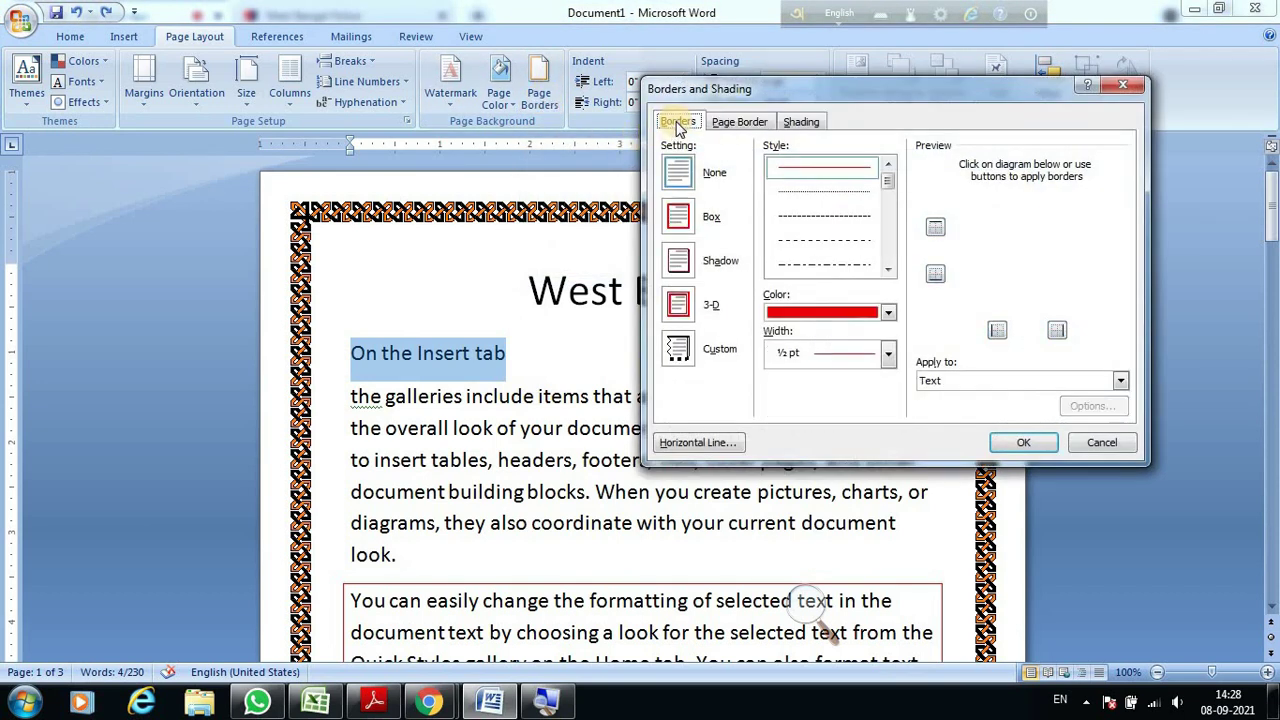
{"action": "left_click", "coordinate": [678, 218]}
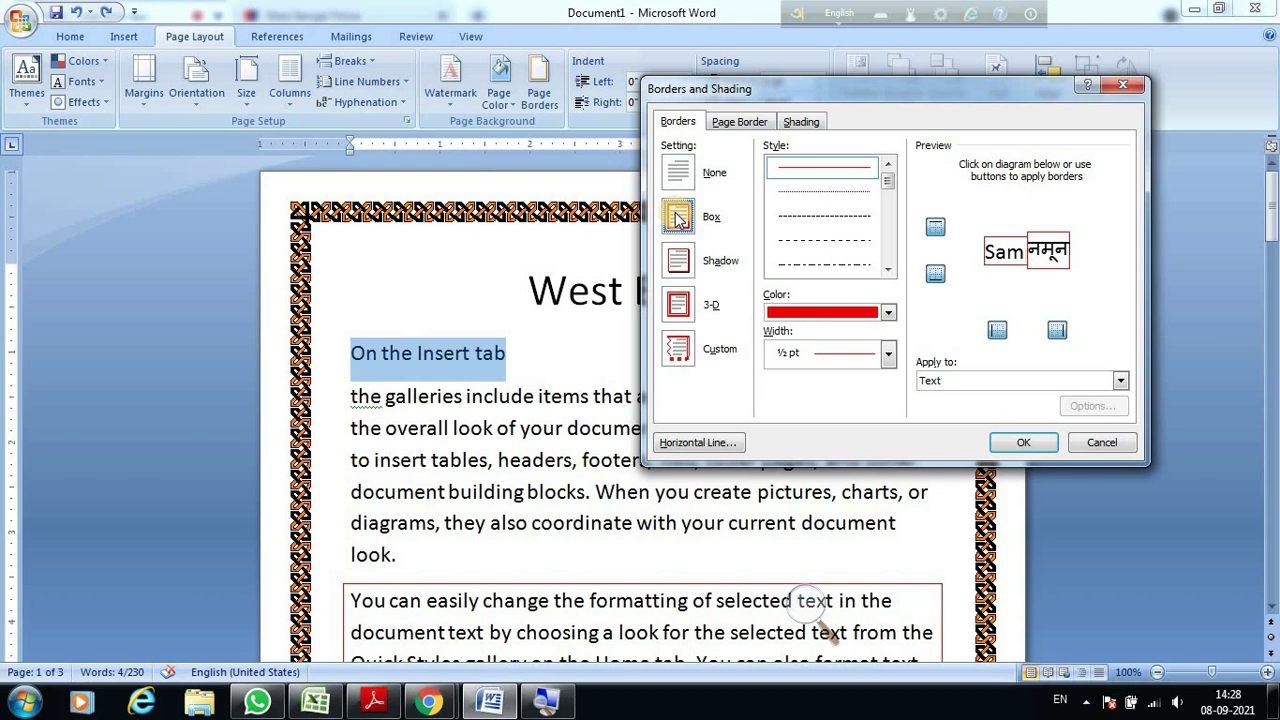
{"action": "left_click", "coordinate": [888, 313]}
{"action": "left_click", "coordinate": [888, 269]}
{"action": "left_click", "coordinate": [888, 269]}
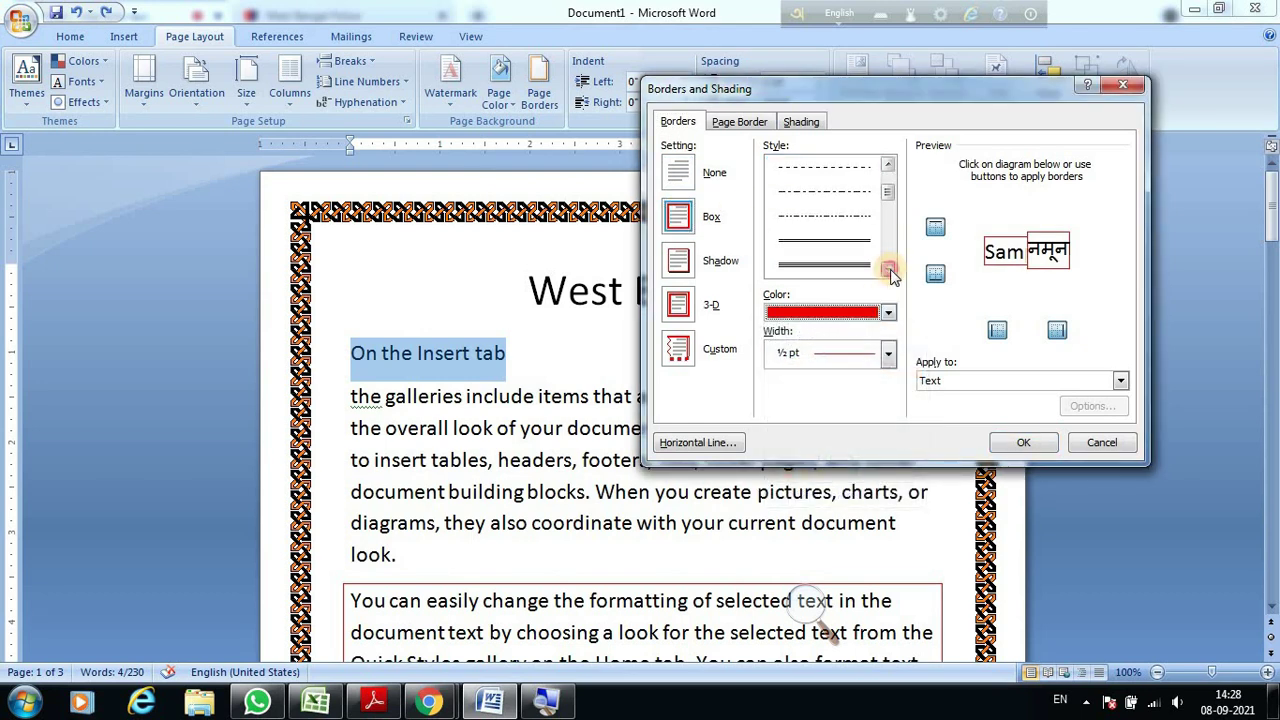
{"action": "left_click", "coordinate": [888, 269]}
{"action": "left_click", "coordinate": [888, 269]}
{"action": "left_click", "coordinate": [888, 269]}
{"action": "left_click", "coordinate": [888, 269]}
{"action": "left_click", "coordinate": [888, 269]}
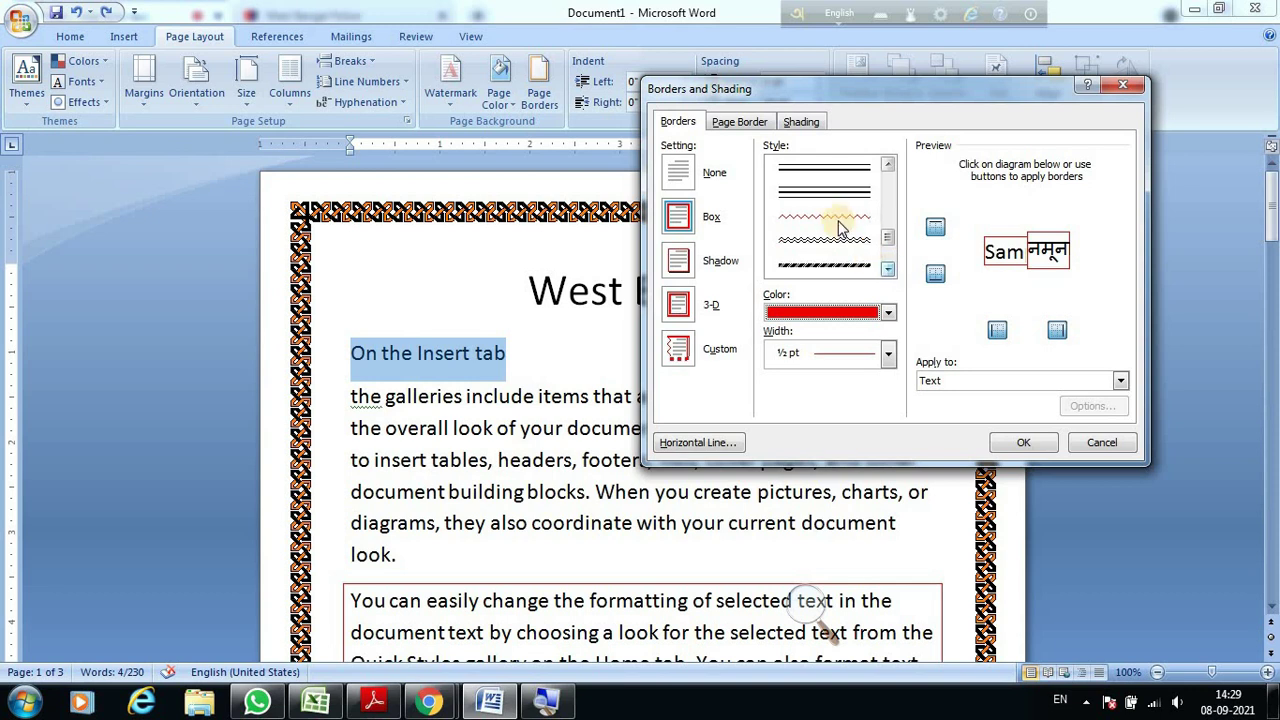
{"action": "left_click", "coordinate": [830, 265]}
{"action": "left_click", "coordinate": [1022, 442]}
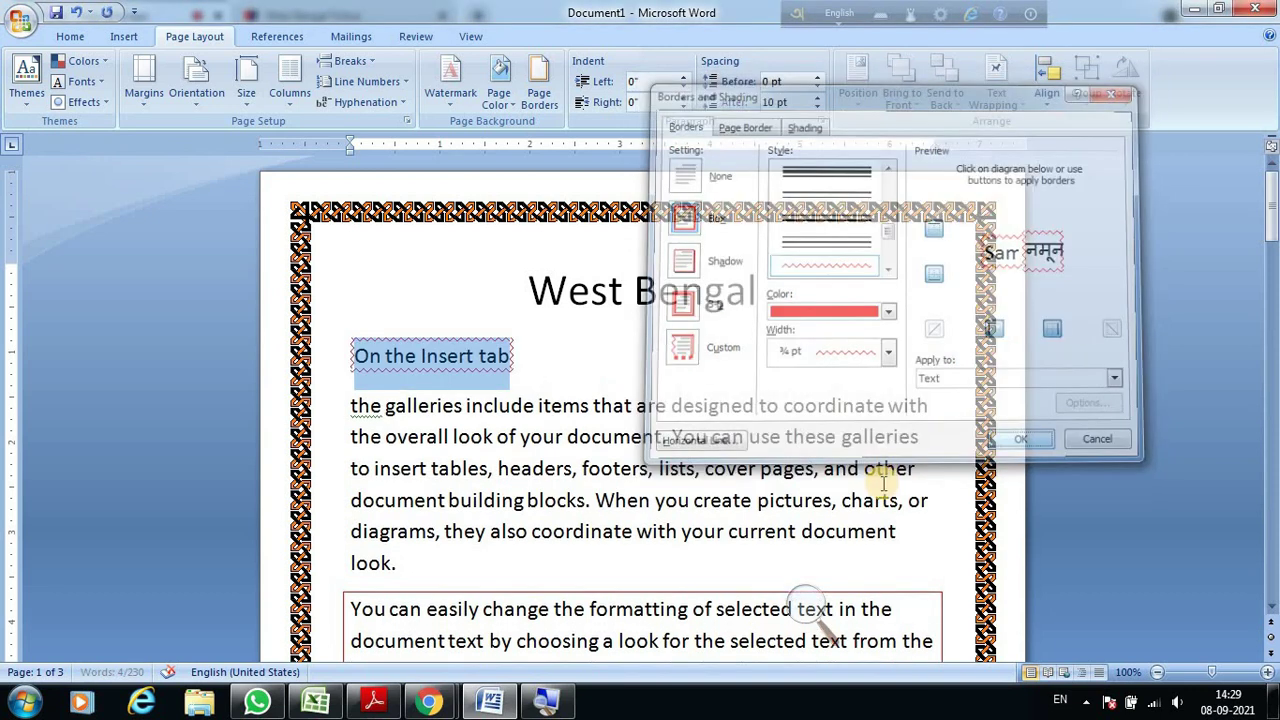
{"action": "left_click", "coordinate": [746, 487]}
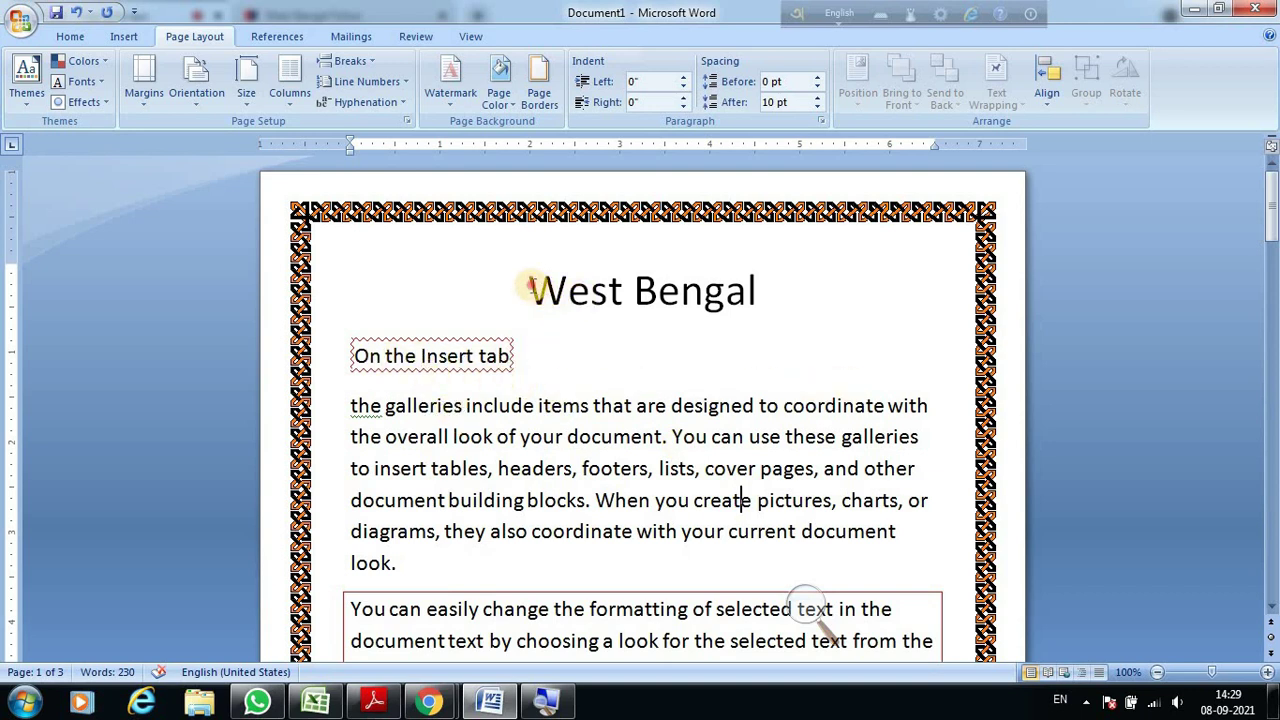
Apply a green double-line box border to the selected West Bengal title.
{"action": "mouse_move", "coordinate": [530, 290]}
{"action": "left_mouse_down"}
{"action": "mouse_move", "coordinate": [785, 293]}
{"action": "mouse_move", "coordinate": [826, 318]}
{"action": "left_mouse_up"}
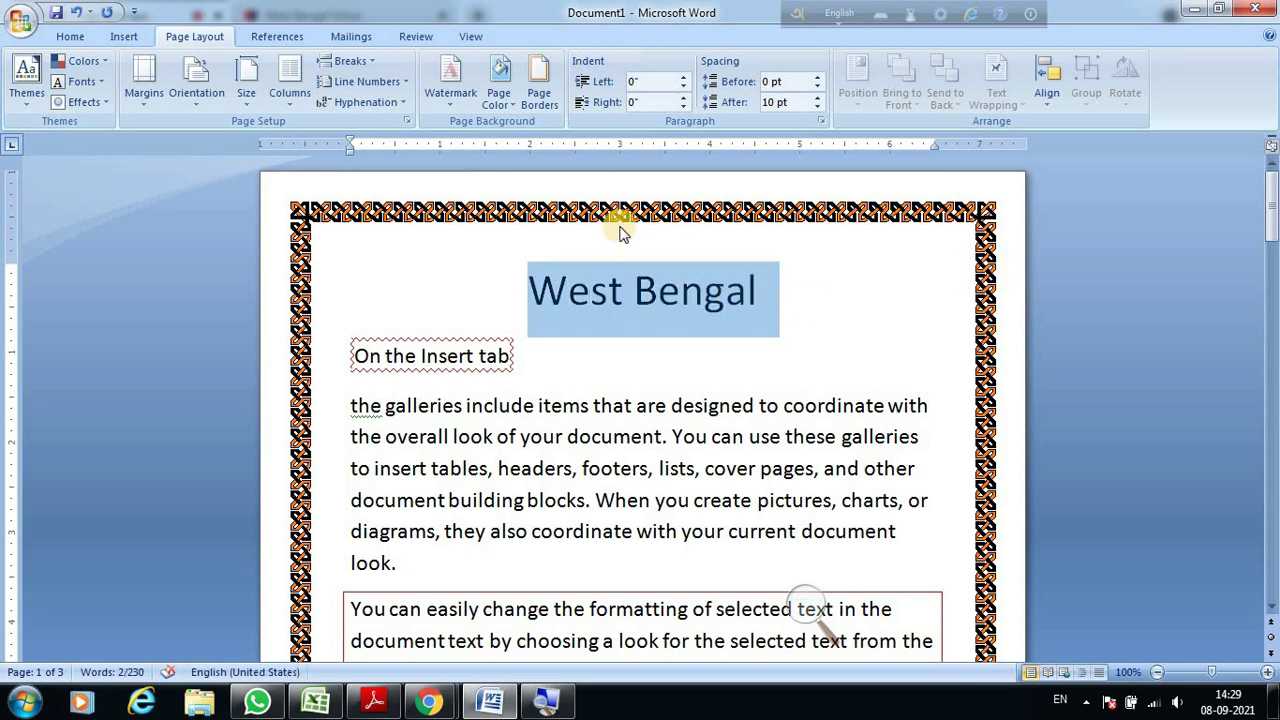
{"action": "left_click", "coordinate": [540, 80]}
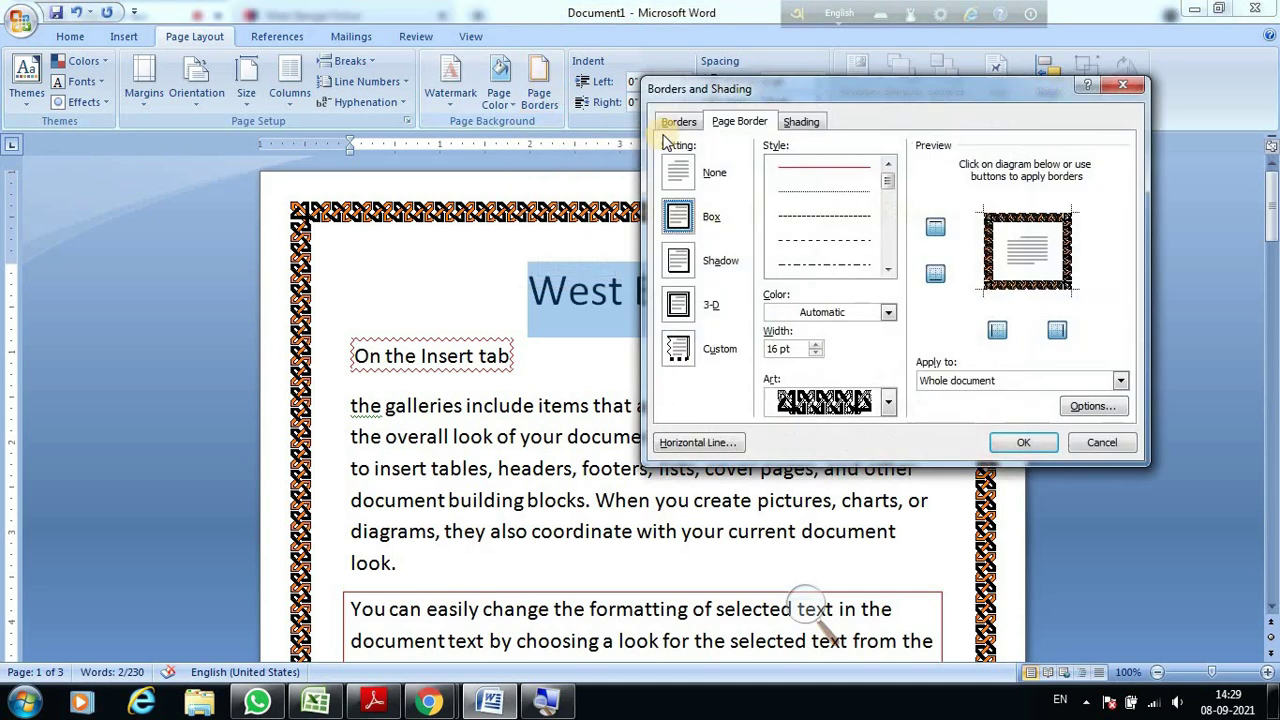
{"action": "left_click", "coordinate": [677, 121]}
{"action": "left_click", "coordinate": [690, 222]}
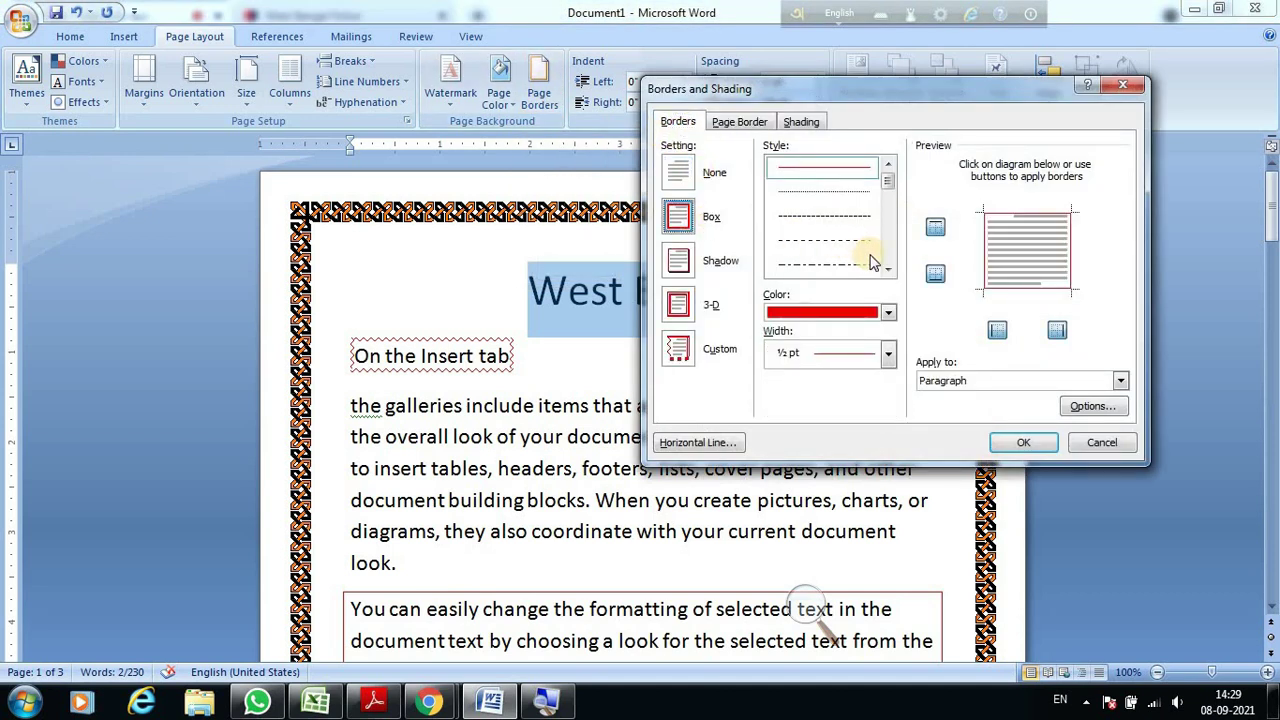
{"action": "left_click", "coordinate": [887, 270]}
{"action": "left_click", "coordinate": [887, 270]}
{"action": "left_click", "coordinate": [887, 270]}
{"action": "left_click", "coordinate": [887, 270]}
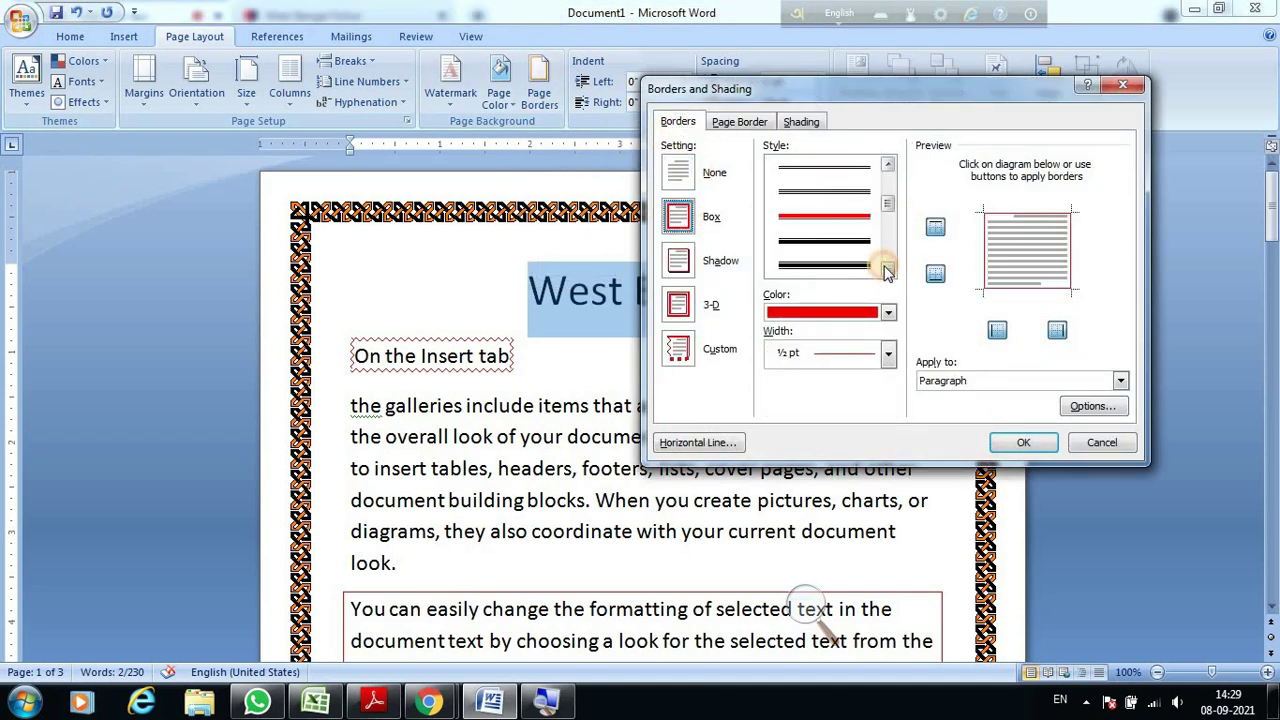
{"action": "left_click", "coordinate": [887, 270]}
{"action": "left_click", "coordinate": [887, 270]}
{"action": "left_click", "coordinate": [855, 243]}
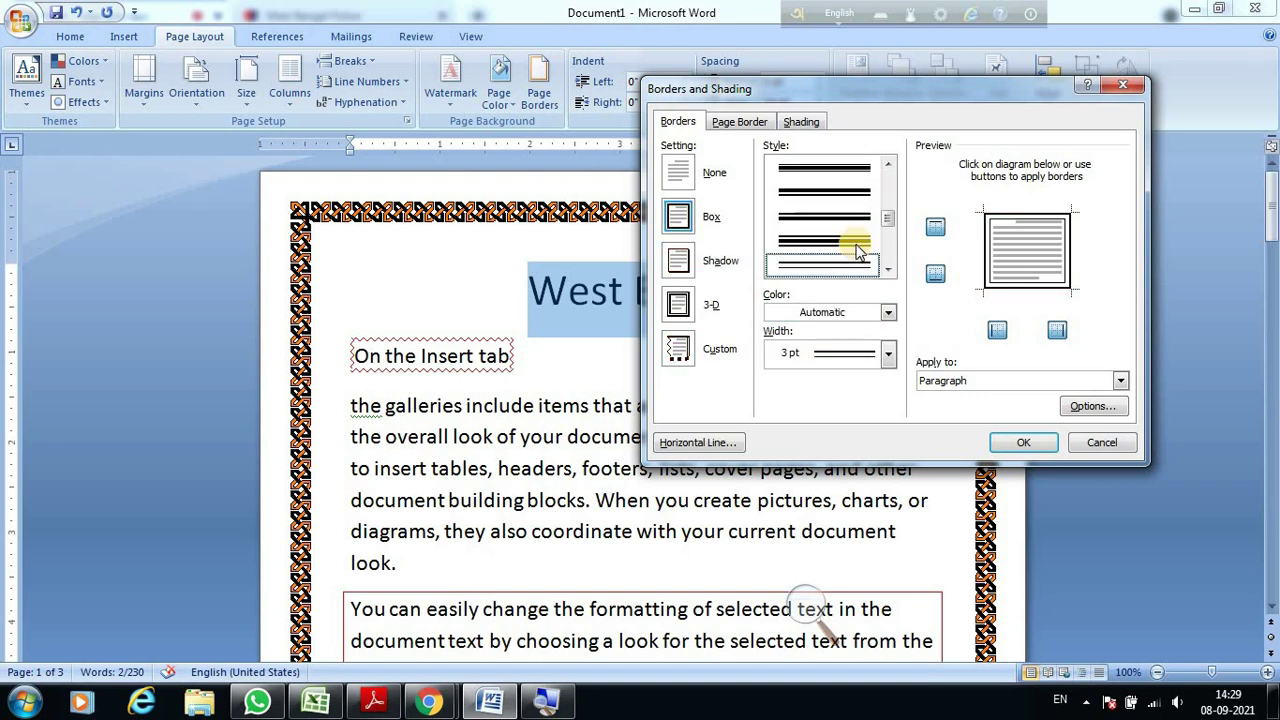
{"action": "left_click", "coordinate": [887, 312]}
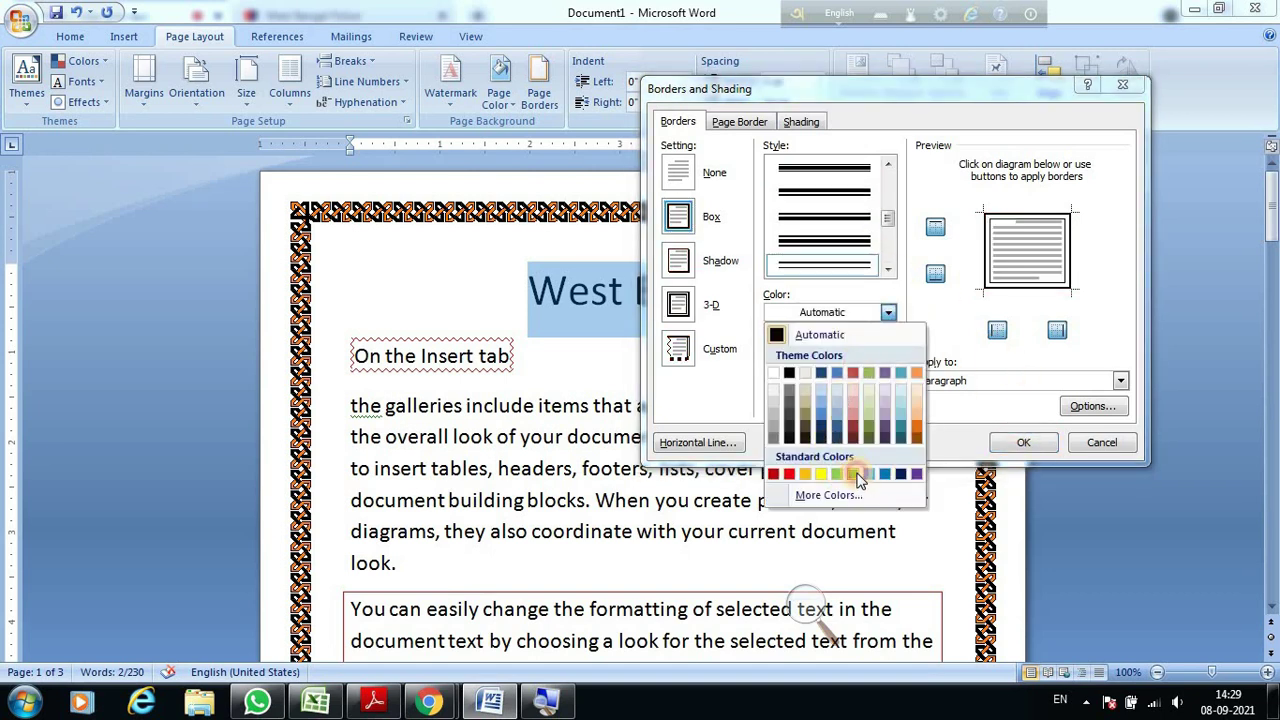
{"action": "left_click", "coordinate": [852, 474]}
{"action": "left_click", "coordinate": [1030, 444]}
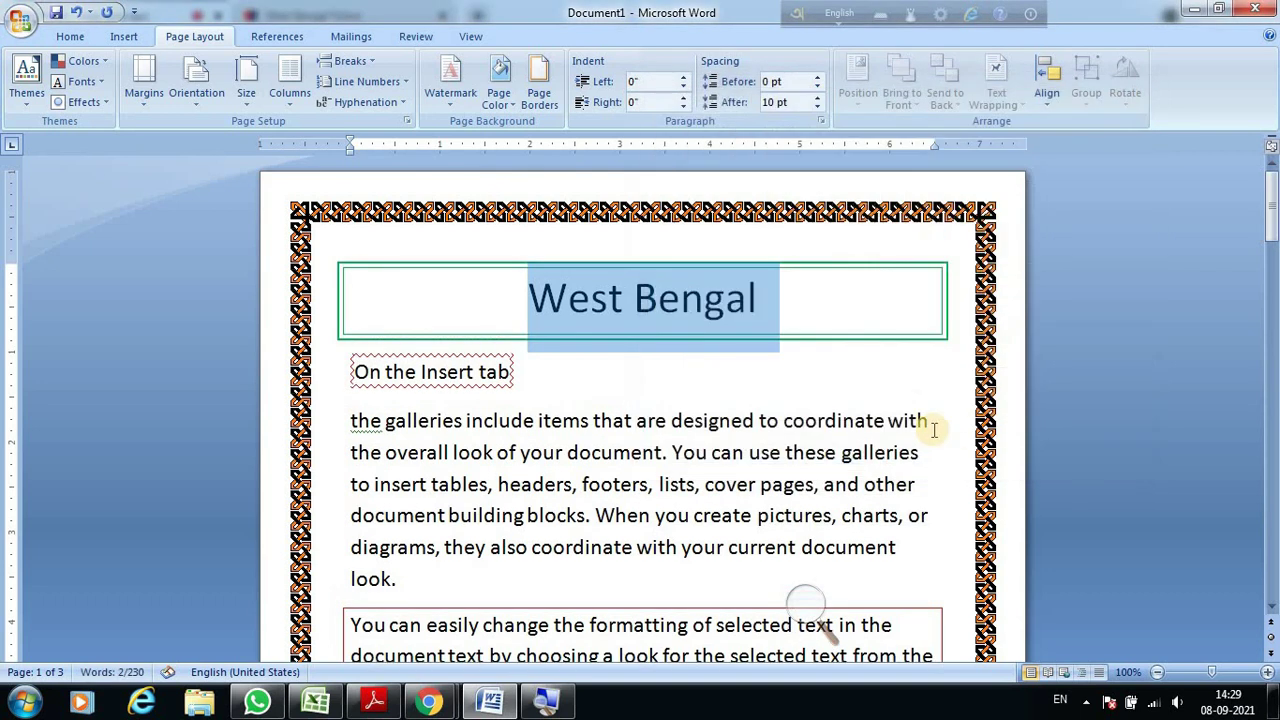
{"action": "left_click", "coordinate": [781, 420]}
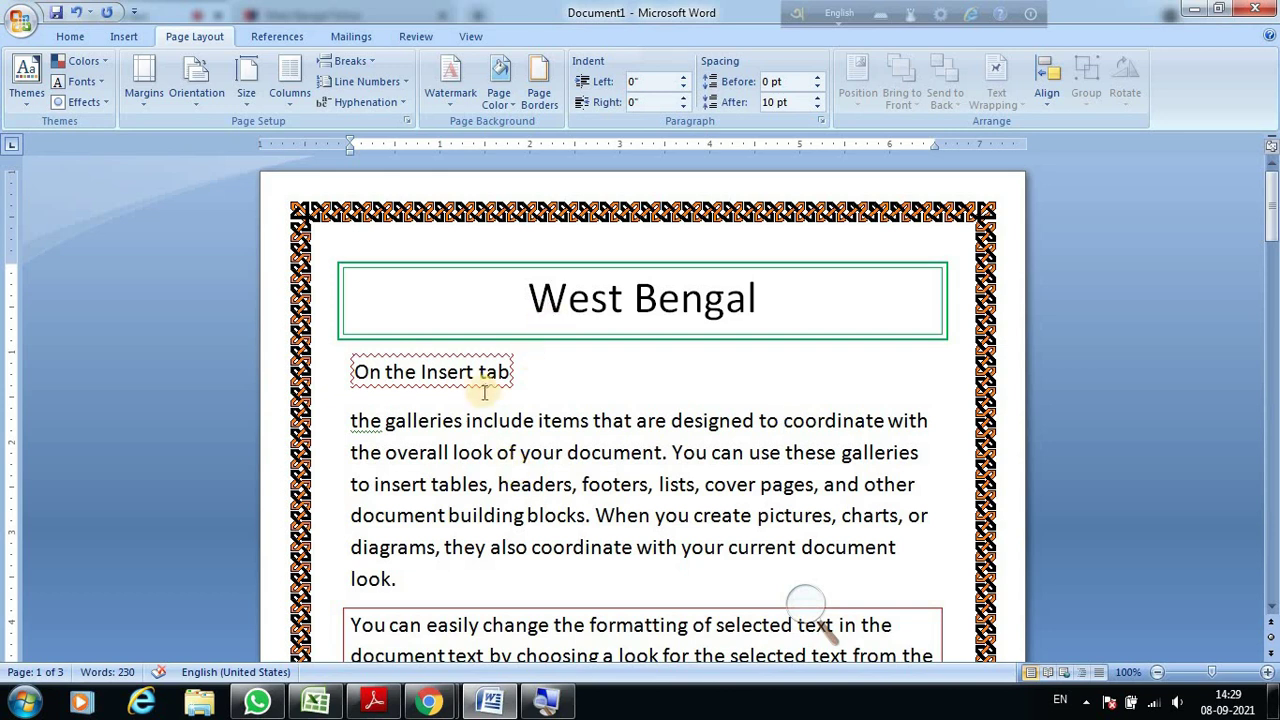
Reselect the title and part of the first body sentence to inspect the new border.
{"action": "triple_click", "coordinate": [808, 298]}
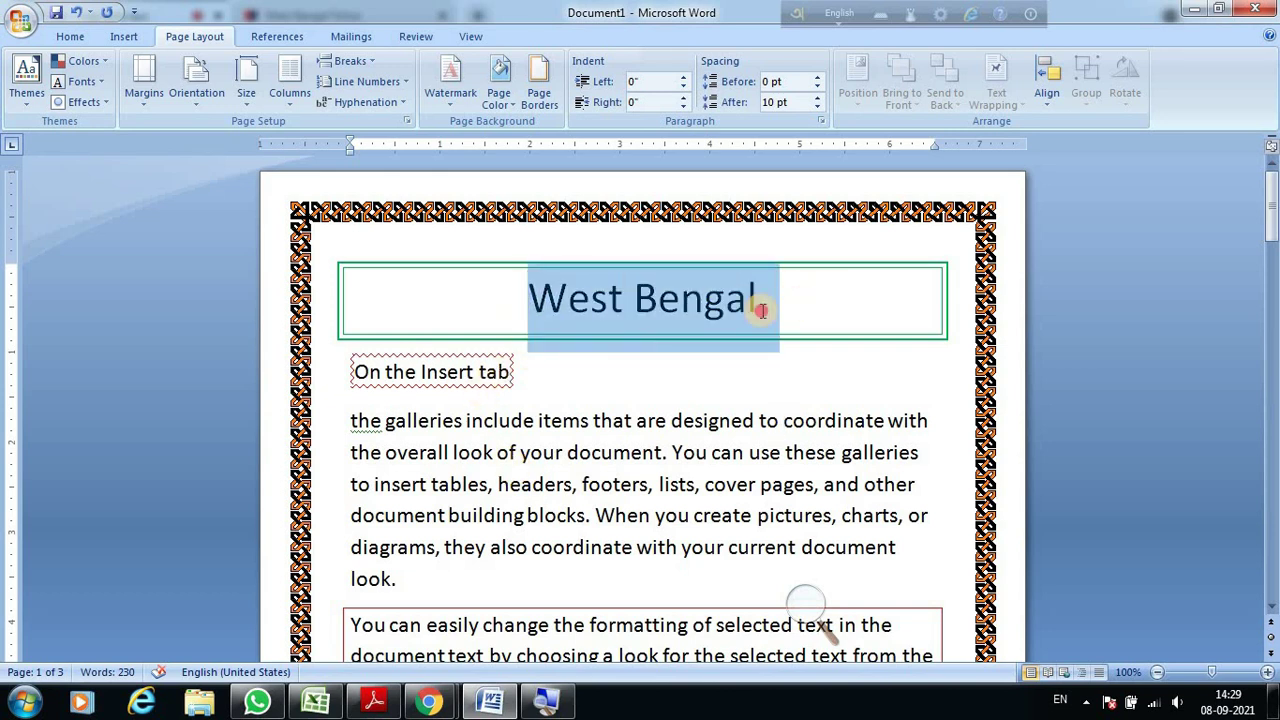
{"action": "left_click_drag", "start_coordinate": [827, 301], "coordinate": [773, 317]}
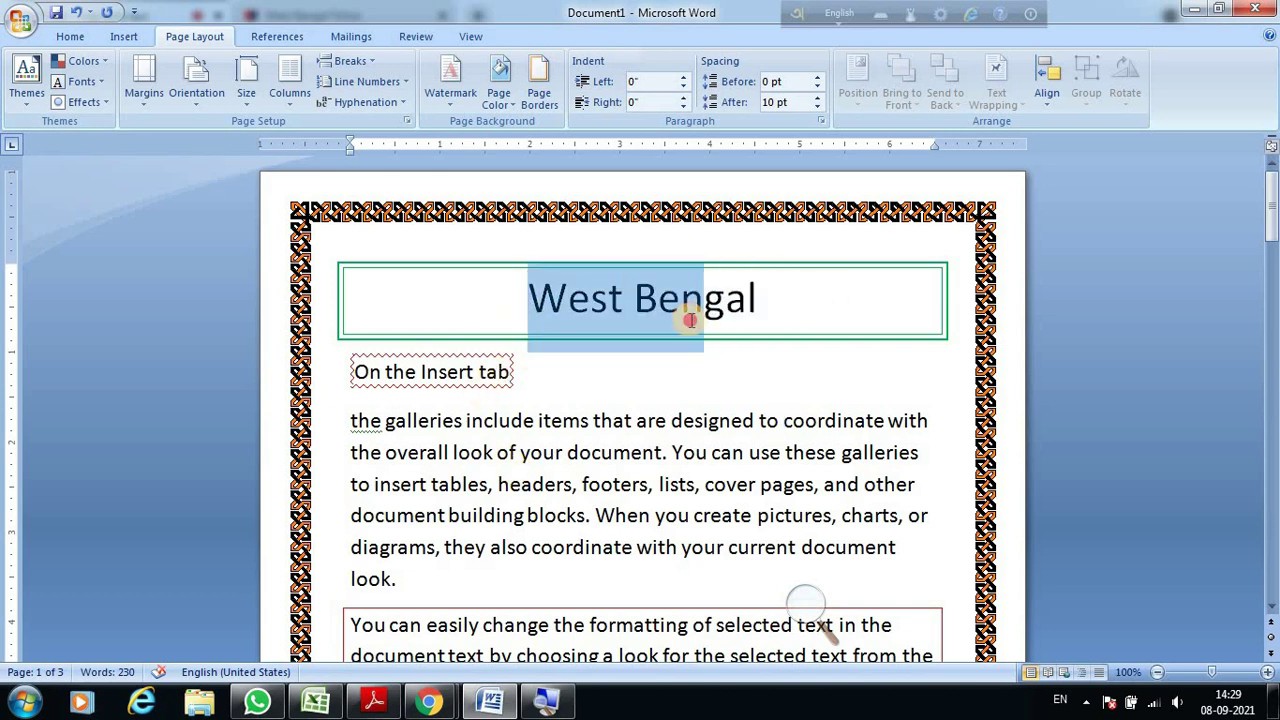
{"action": "left_click", "coordinate": [775, 318]}
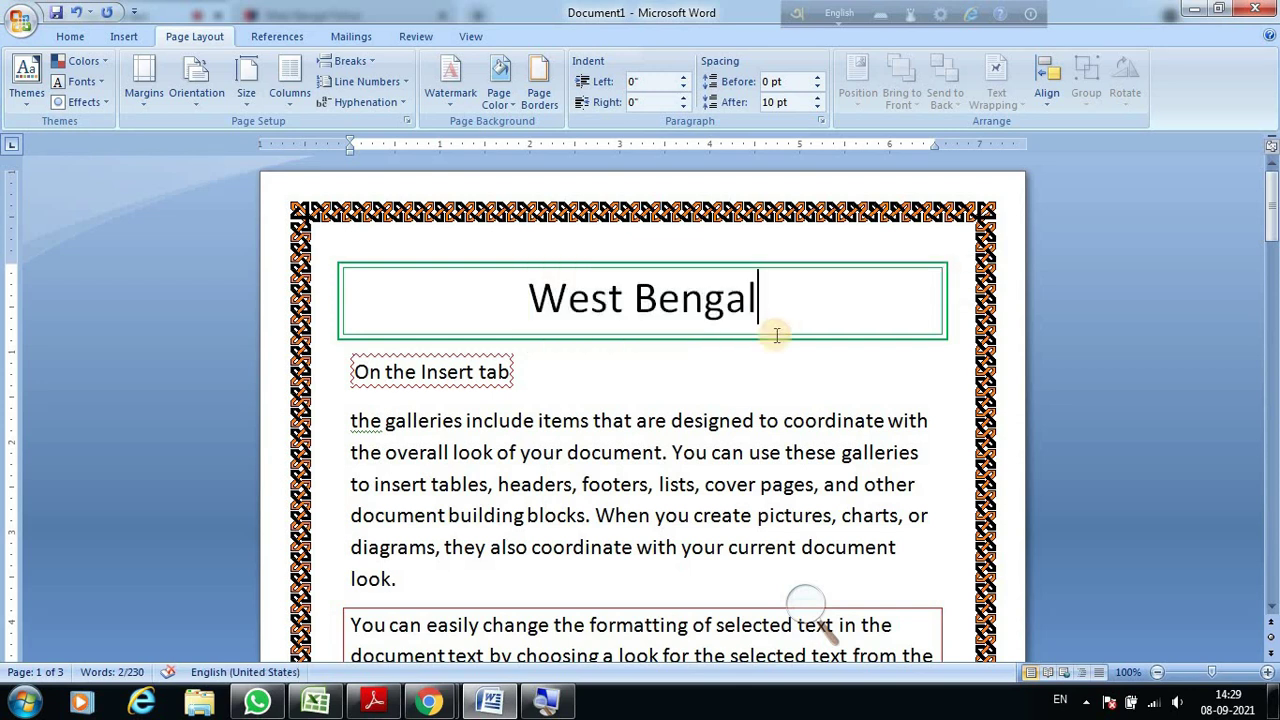
{"action": "left_click_drag", "start_coordinate": [622, 436], "coordinate": [646, 451]}
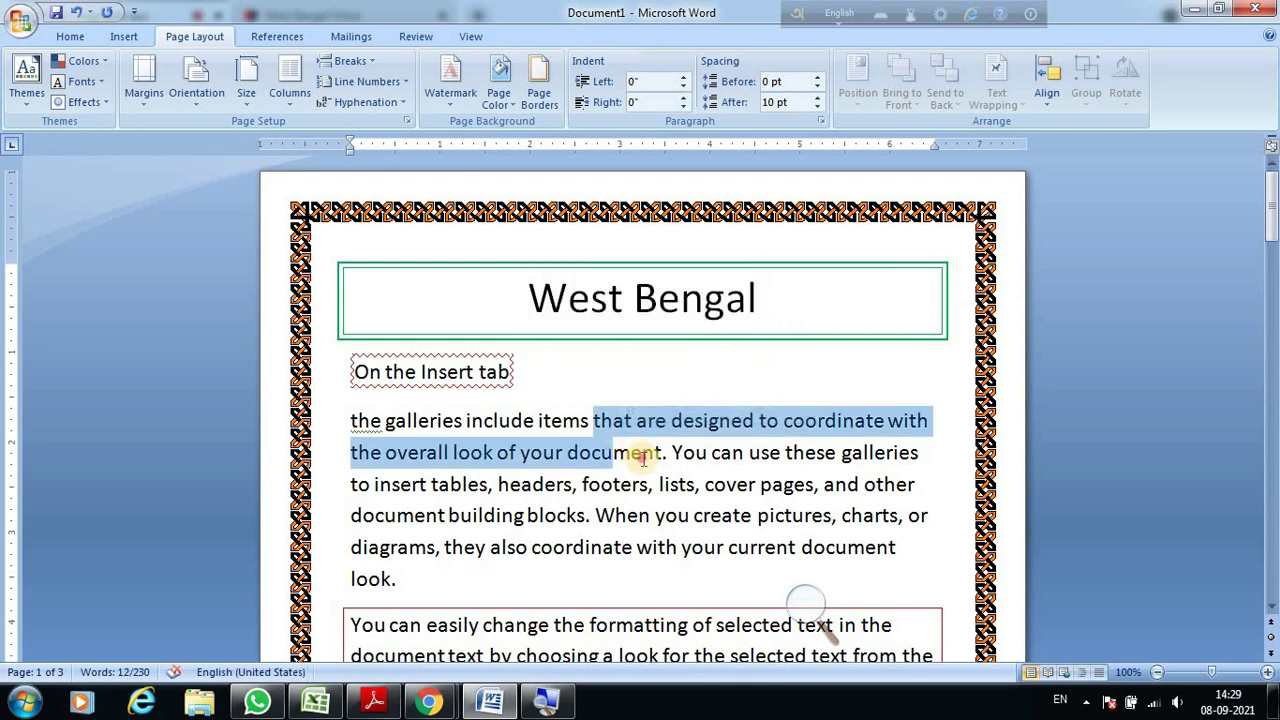
{"action": "left_click", "coordinate": [665, 451]}
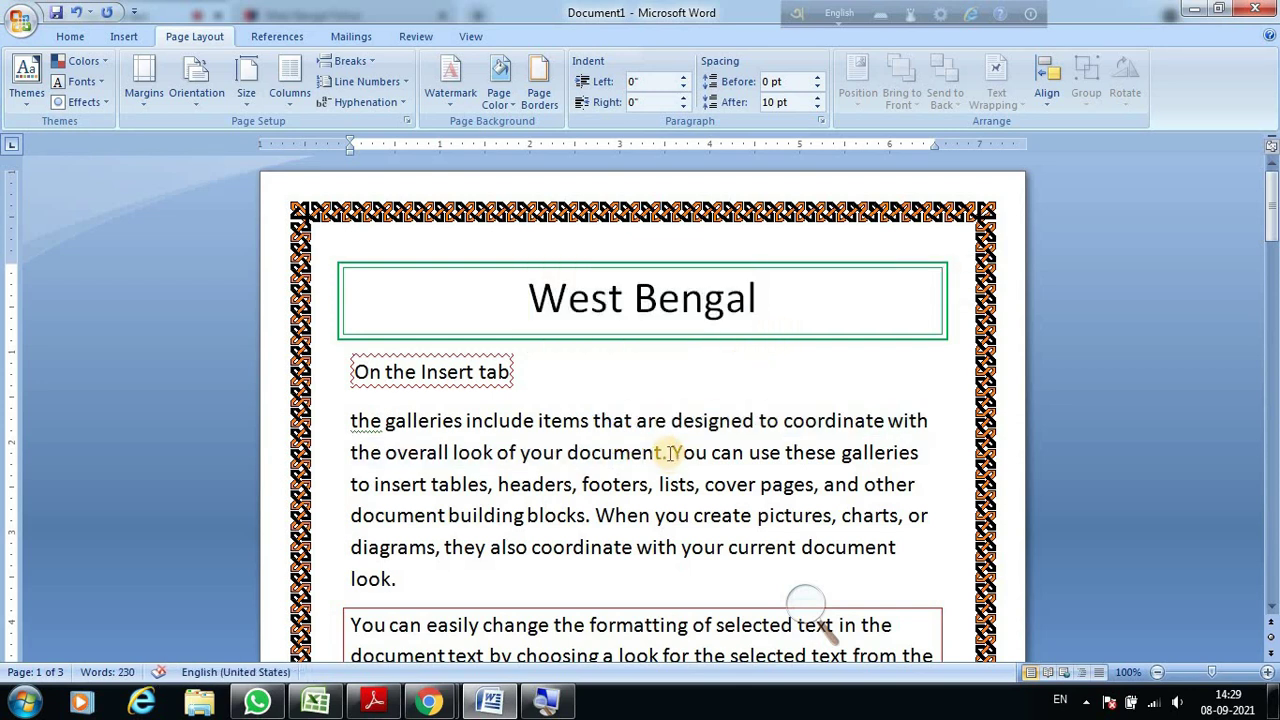
Start a new line after the final 'ok' step at the end of the document.
{"action": "scroll", "coordinate": [620, 369], "scroll_direction": "down", "scroll_amount": 1}
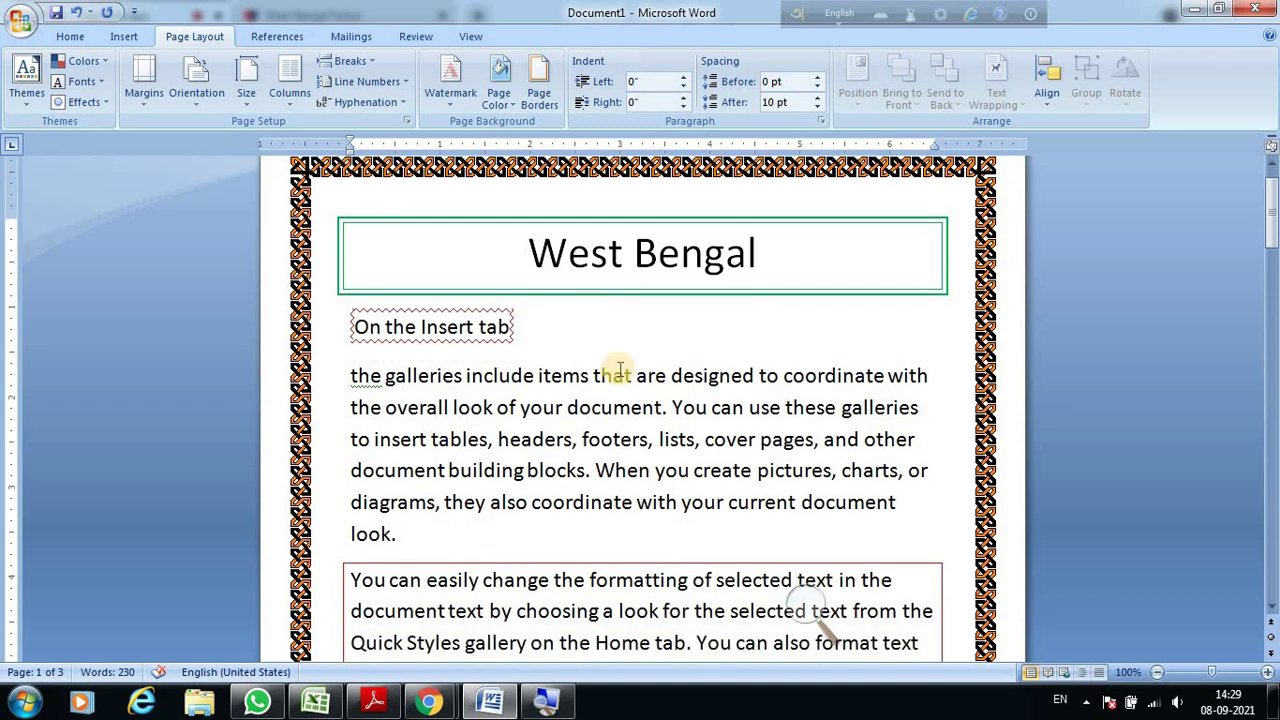
{"action": "scroll", "coordinate": [616, 330], "scroll_direction": "down", "scroll_amount": 2}
{"action": "scroll", "coordinate": [616, 330], "scroll_direction": "up", "scroll_amount": 2}
{"action": "scroll", "coordinate": [634, 370], "scroll_direction": "down", "scroll_amount": 6}
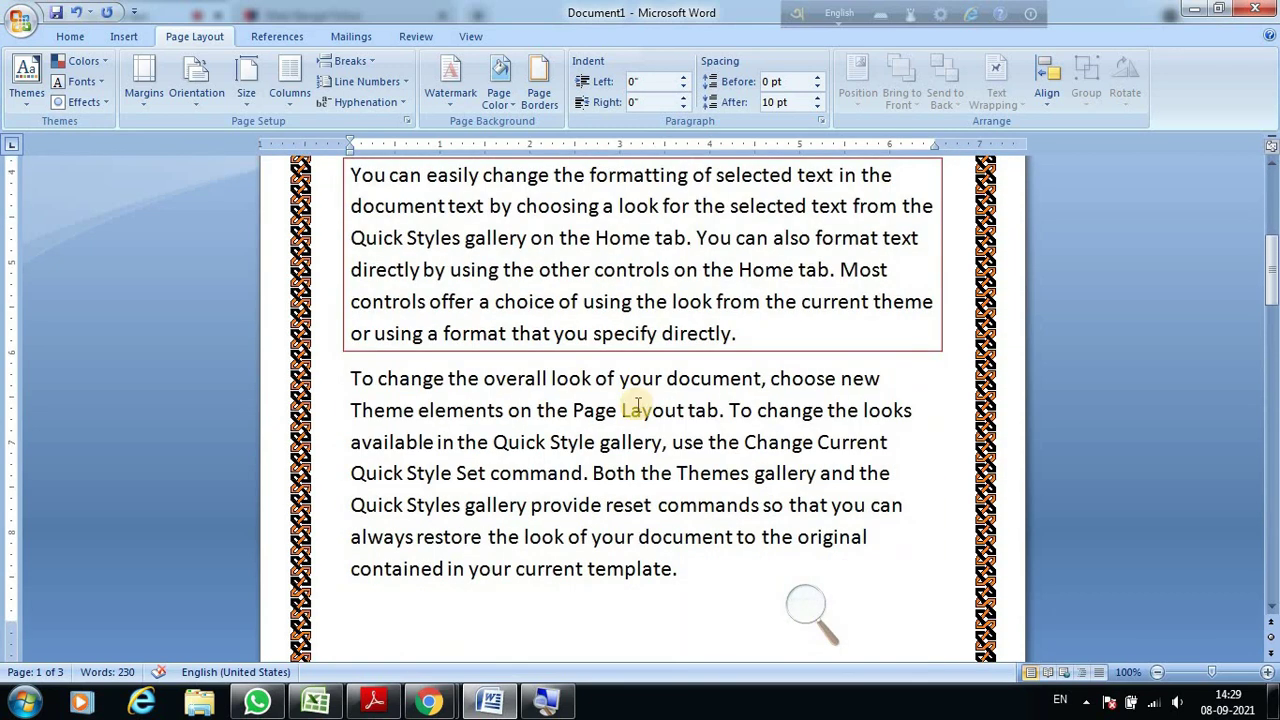
{"action": "scroll", "coordinate": [634, 511], "scroll_direction": "down", "scroll_amount": 6}
{"action": "scroll", "coordinate": [640, 446], "scroll_direction": "down", "scroll_amount": 5}
{"action": "scroll", "coordinate": [640, 443], "scroll_direction": "down", "scroll_amount": 5}
{"action": "scroll", "coordinate": [642, 442], "scroll_direction": "down", "scroll_amount": 3}
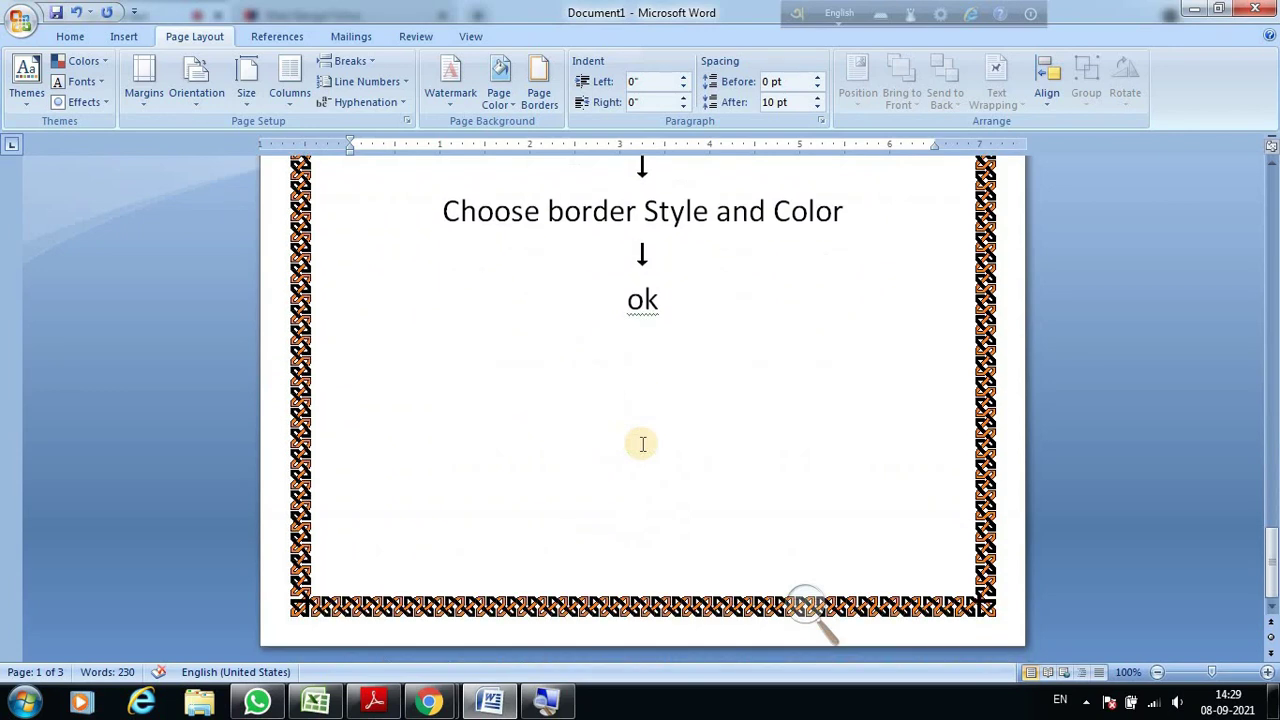
{"action": "left_click", "coordinate": [672, 354]}
{"action": "key", "text": "Return"}
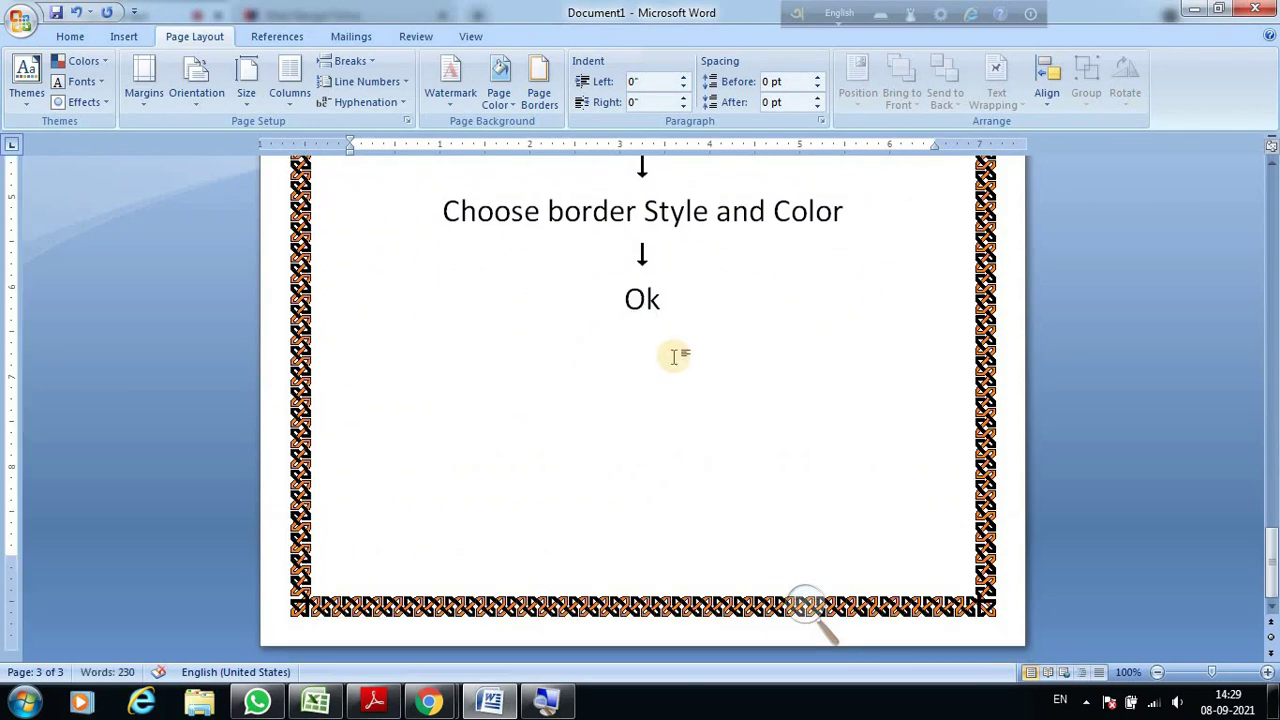
Type a 'Shading' heading on page 4 and make it bold and underlined.
{"action": "scroll", "coordinate": [674, 356], "scroll_direction": "down", "scroll_amount": 3}
{"action": "scroll", "coordinate": [674, 356], "scroll_direction": "down", "scroll_amount": 4}
{"action": "scroll", "coordinate": [674, 357], "scroll_direction": "down", "scroll_amount": 2}
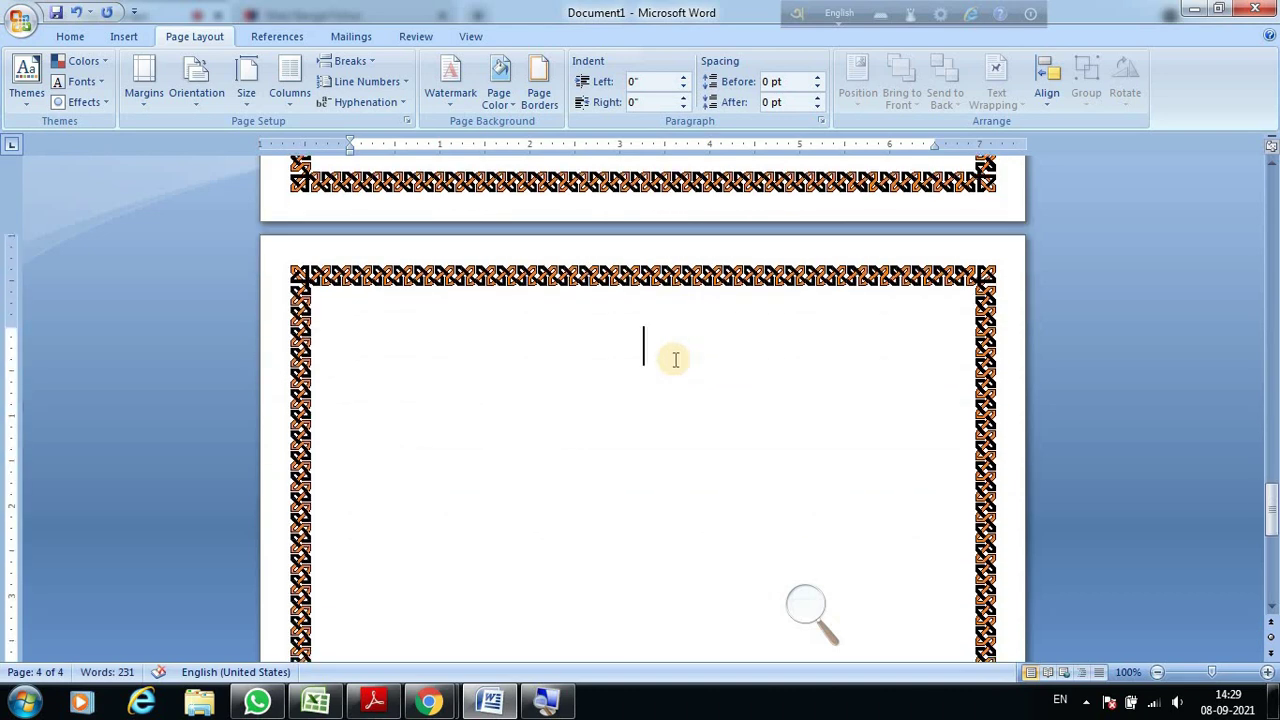
{"action": "scroll", "coordinate": [674, 359], "scroll_direction": "down", "scroll_amount": 2}
{"action": "type", "text": "S"}
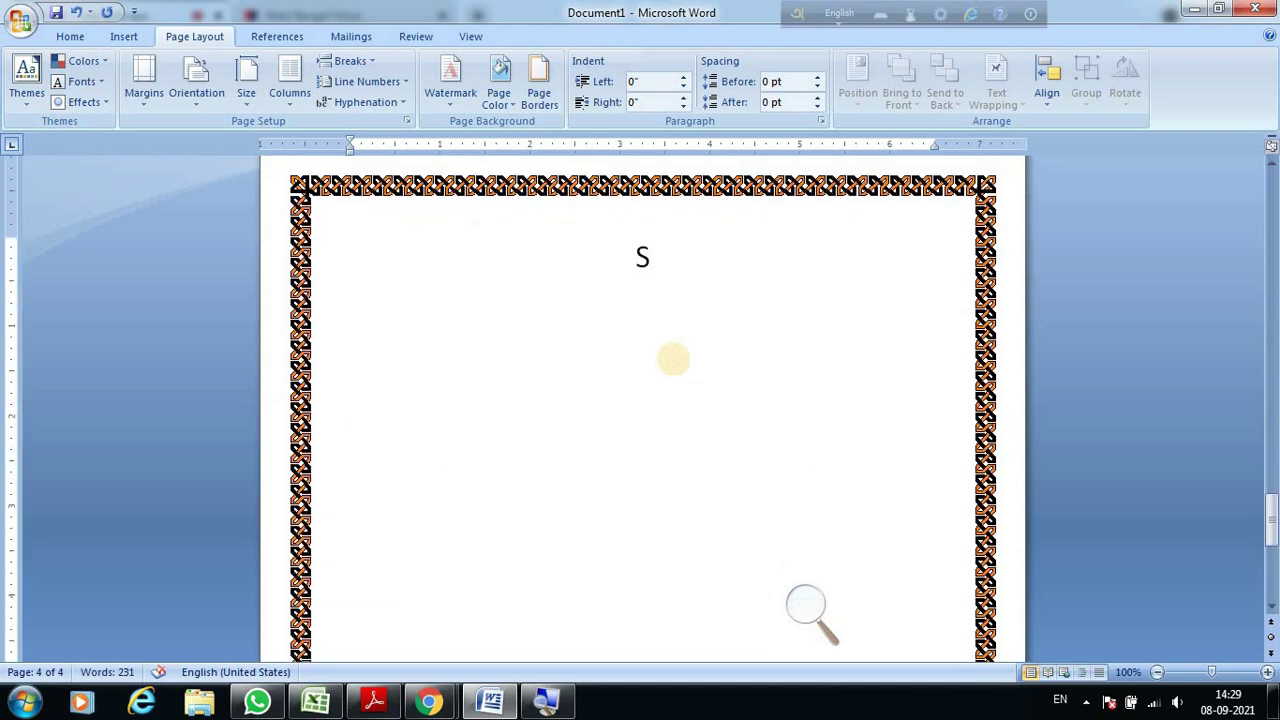
{"action": "type", "text": "hadin"}
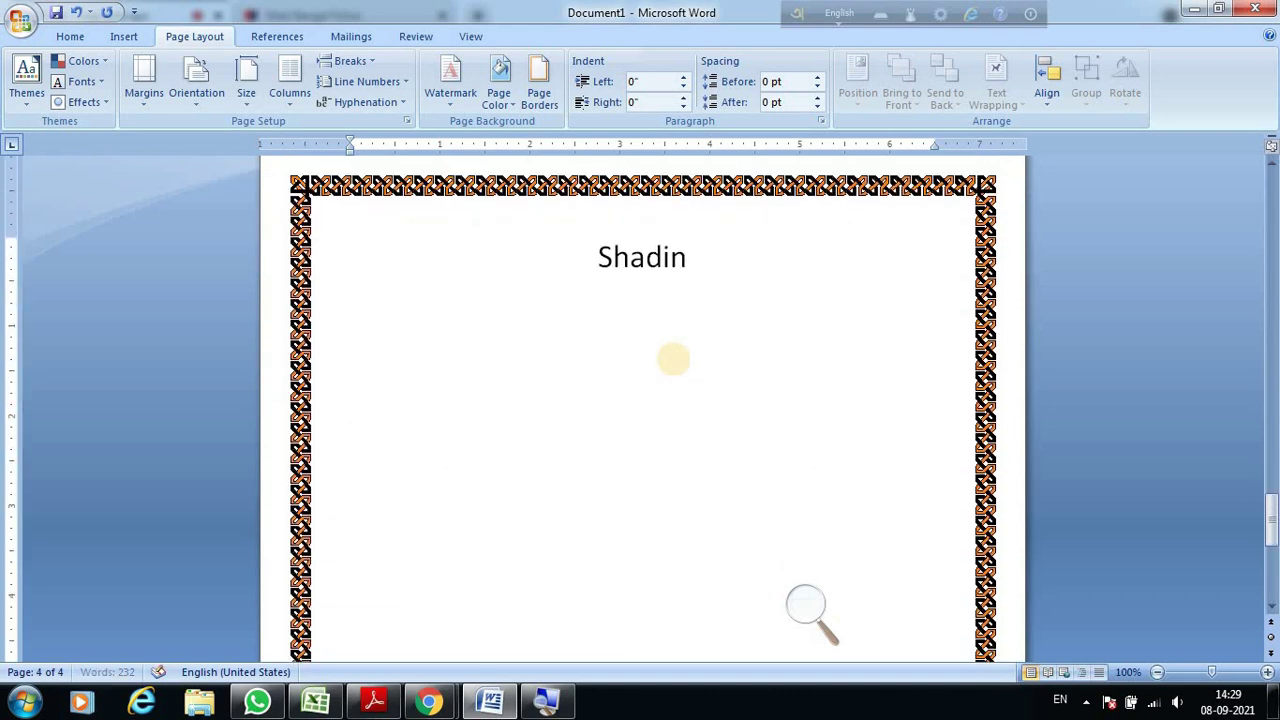
{"action": "type", "text": "g"}
{"action": "key", "text": "Return"}
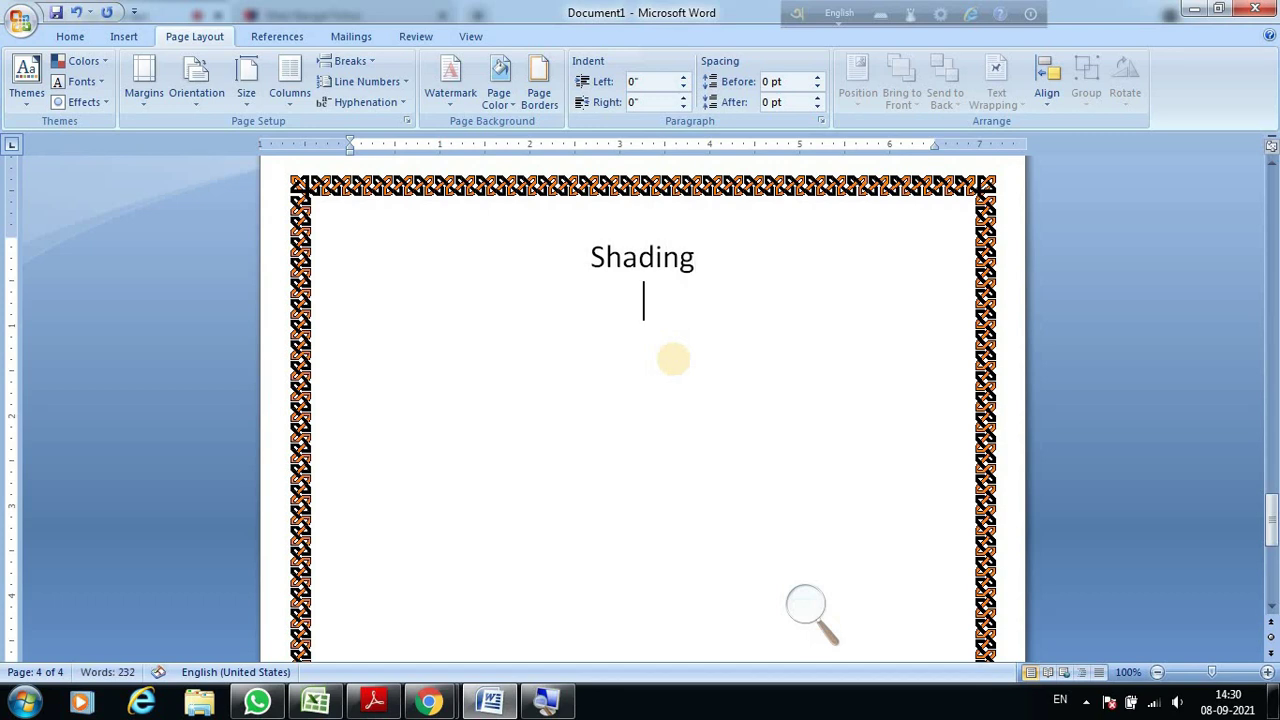
{"action": "left_click", "coordinate": [595, 256]}
{"action": "left_click_drag", "start_coordinate": [595, 256], "coordinate": [701, 265]}
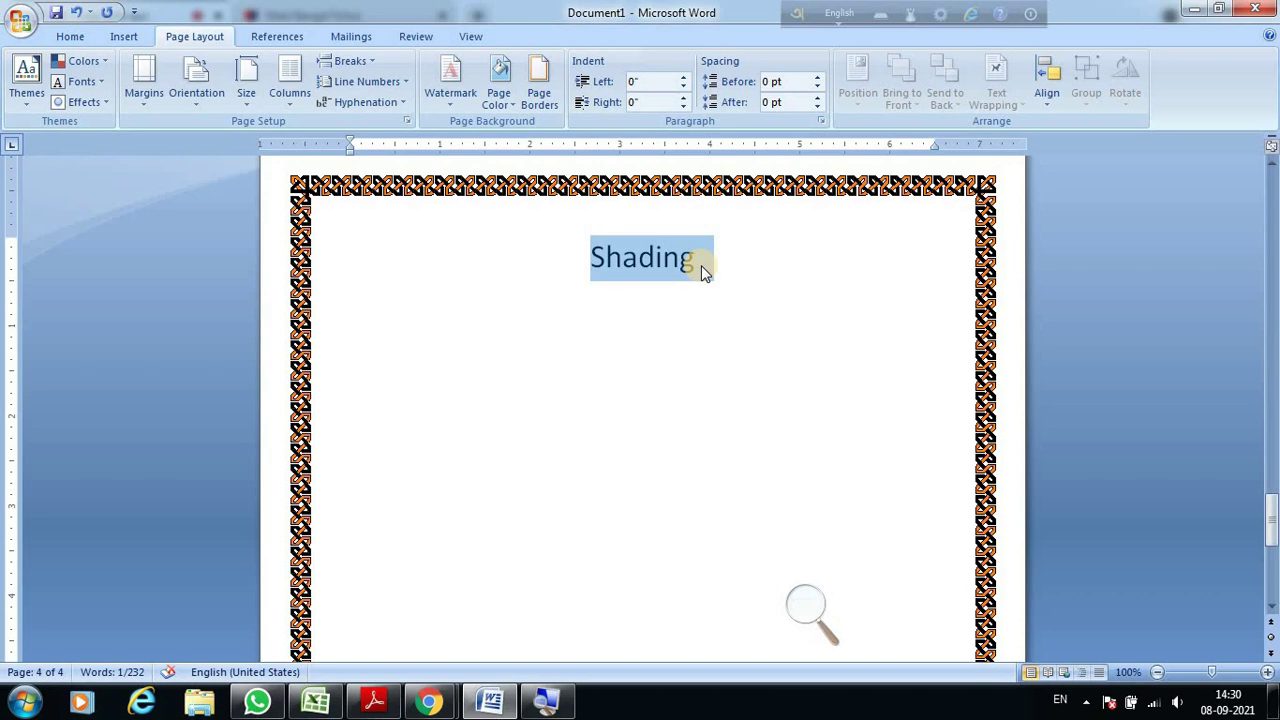
{"action": "key", "text": "ctrl+b"}
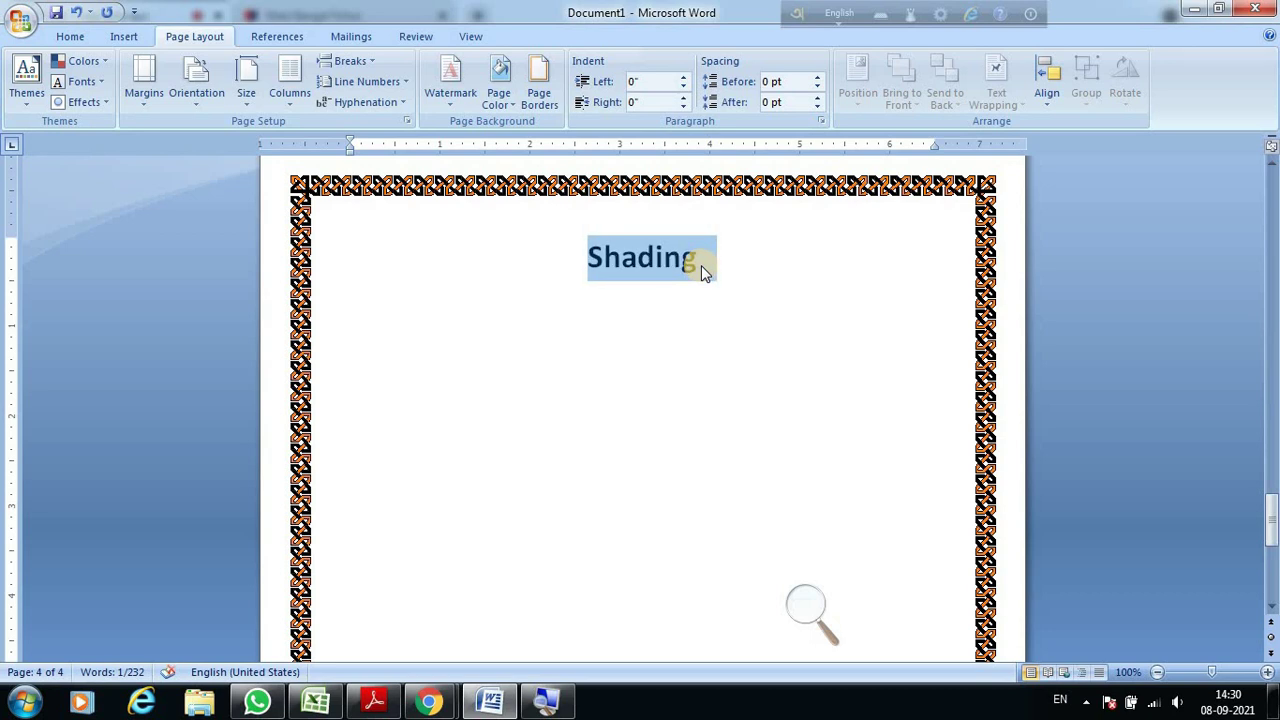
{"action": "key", "text": "ctrl+u"}
{"action": "left_click", "coordinate": [666, 335]}
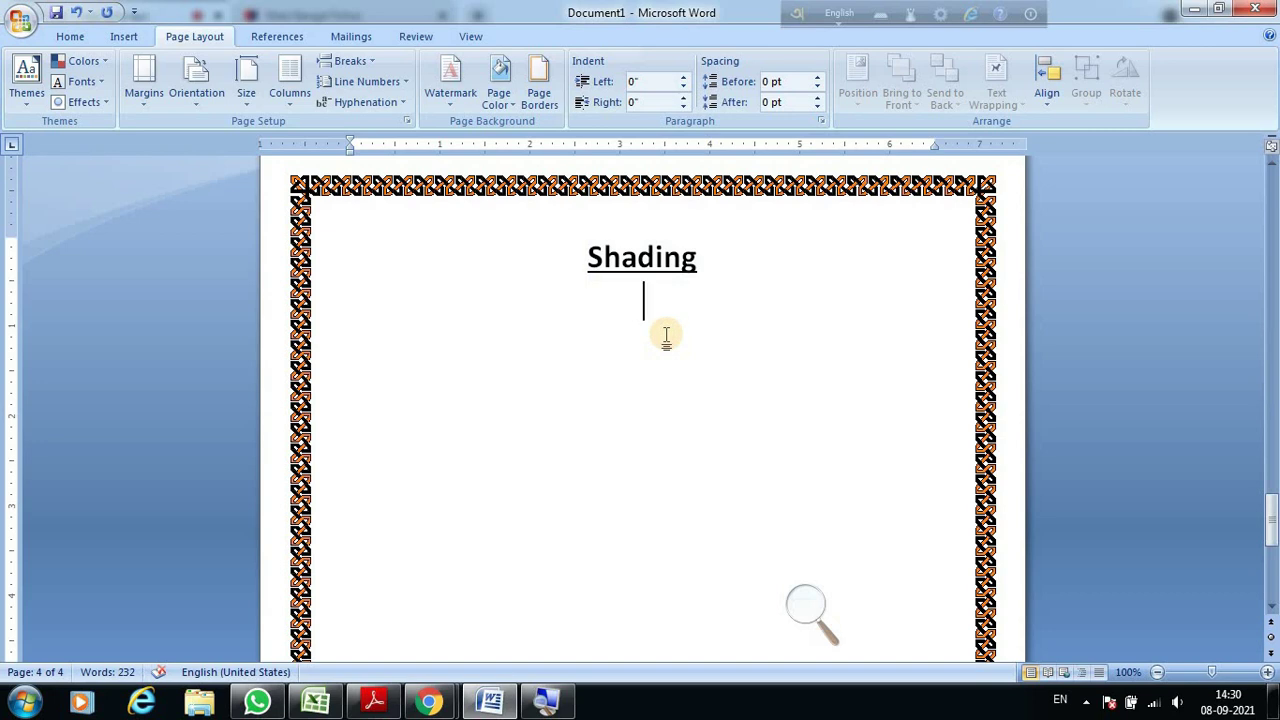
Type 'Select your Text', a down arrow, 'Page Layout Ribbon Tab' and another arrow.
{"action": "type", "text": "S"}
{"action": "type", "text": "elect"}
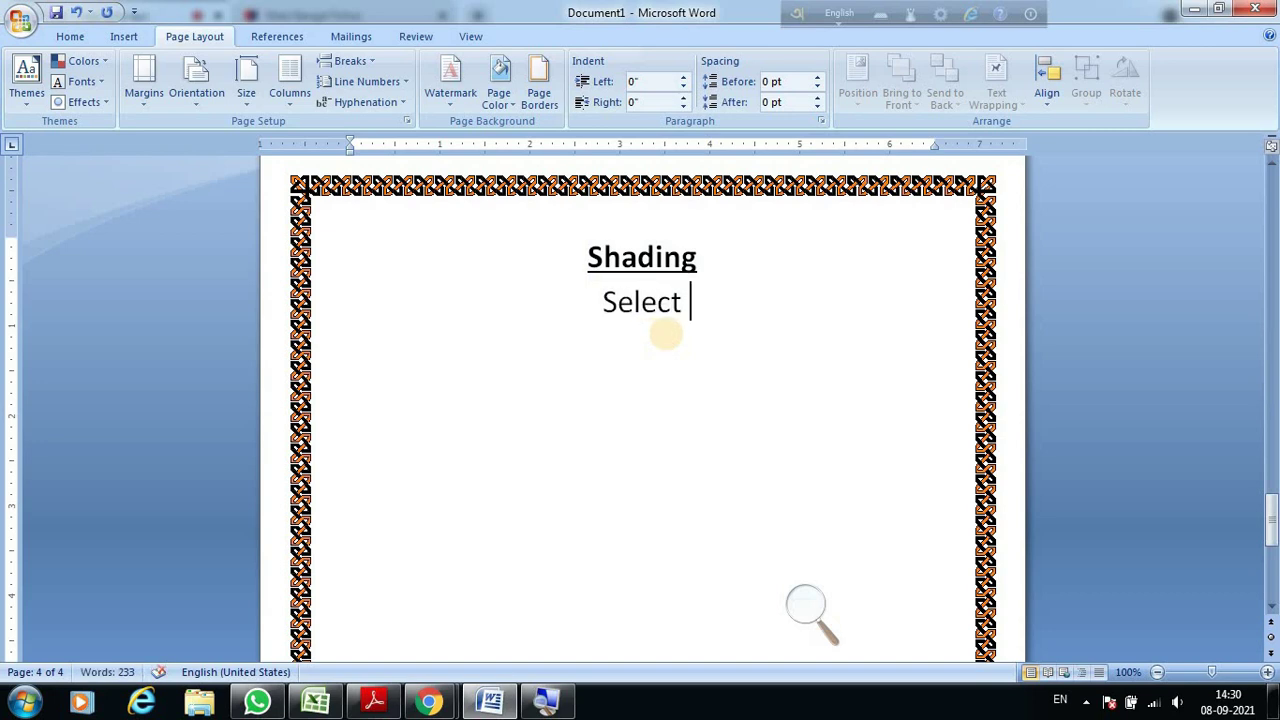
{"action": "type", "text": " you"}
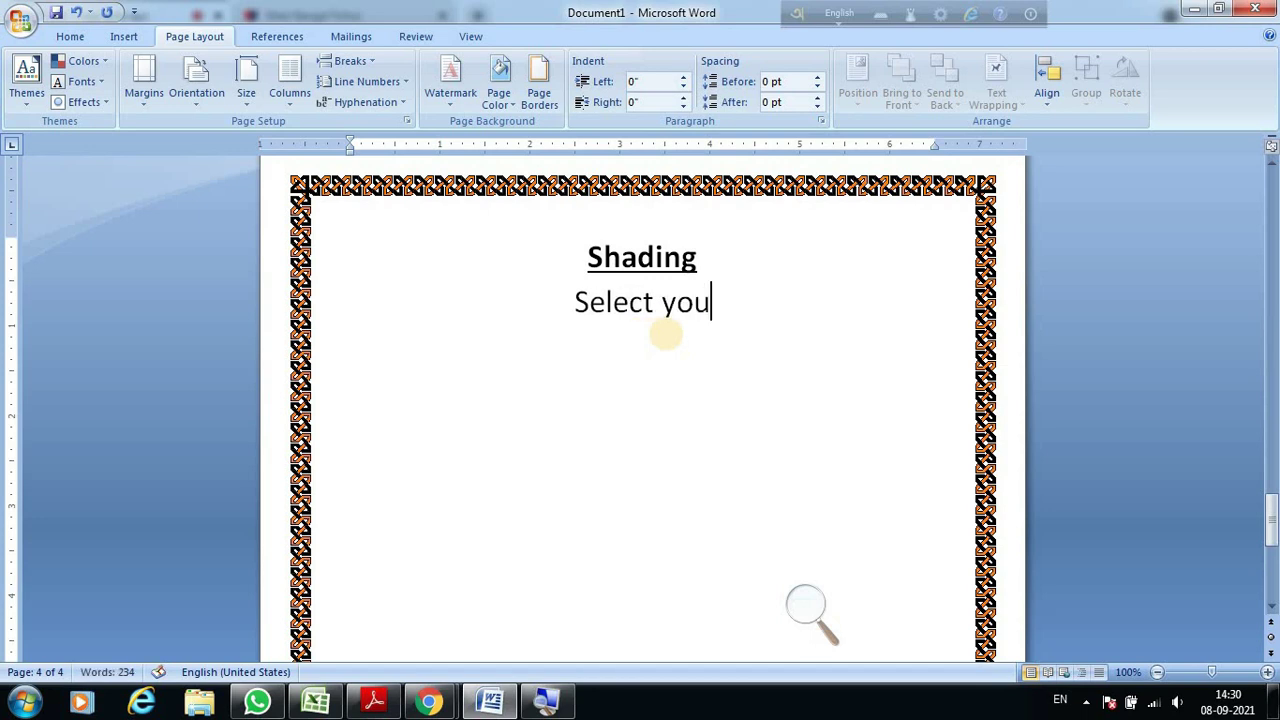
{"action": "type", "text": "r T"}
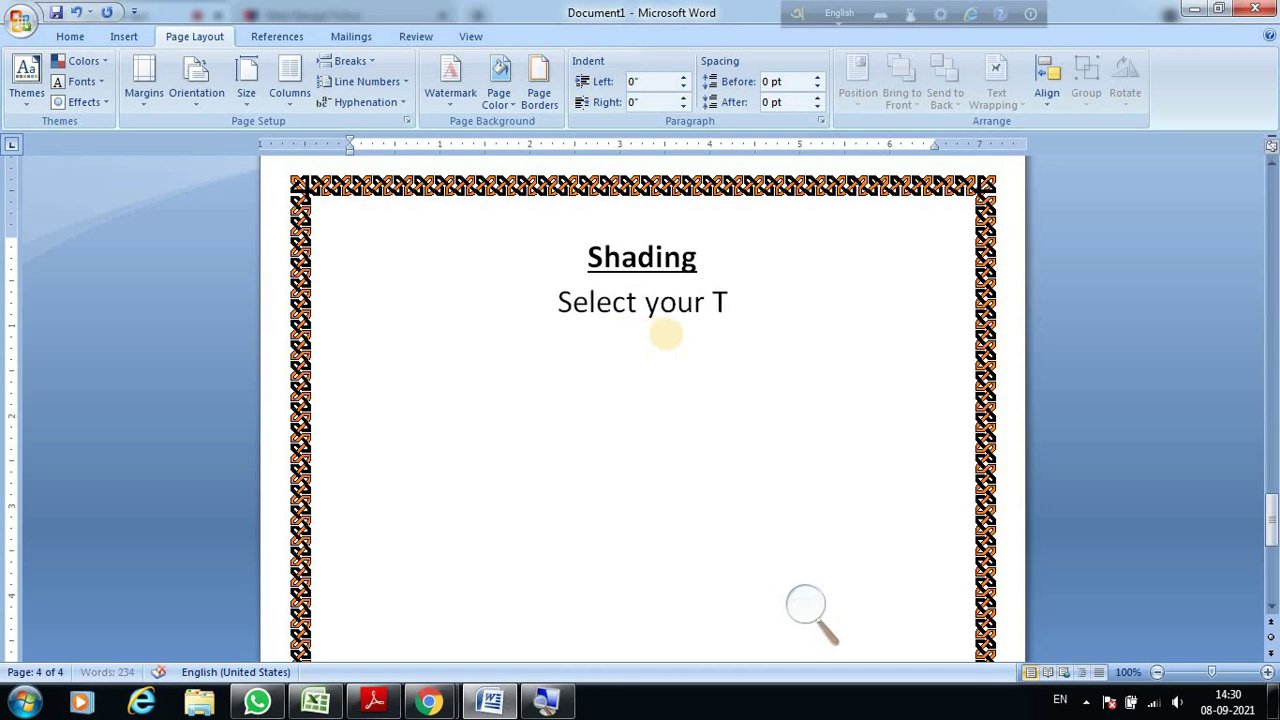
{"action": "type", "text": "ext"}
{"action": "key", "text": "Return"}
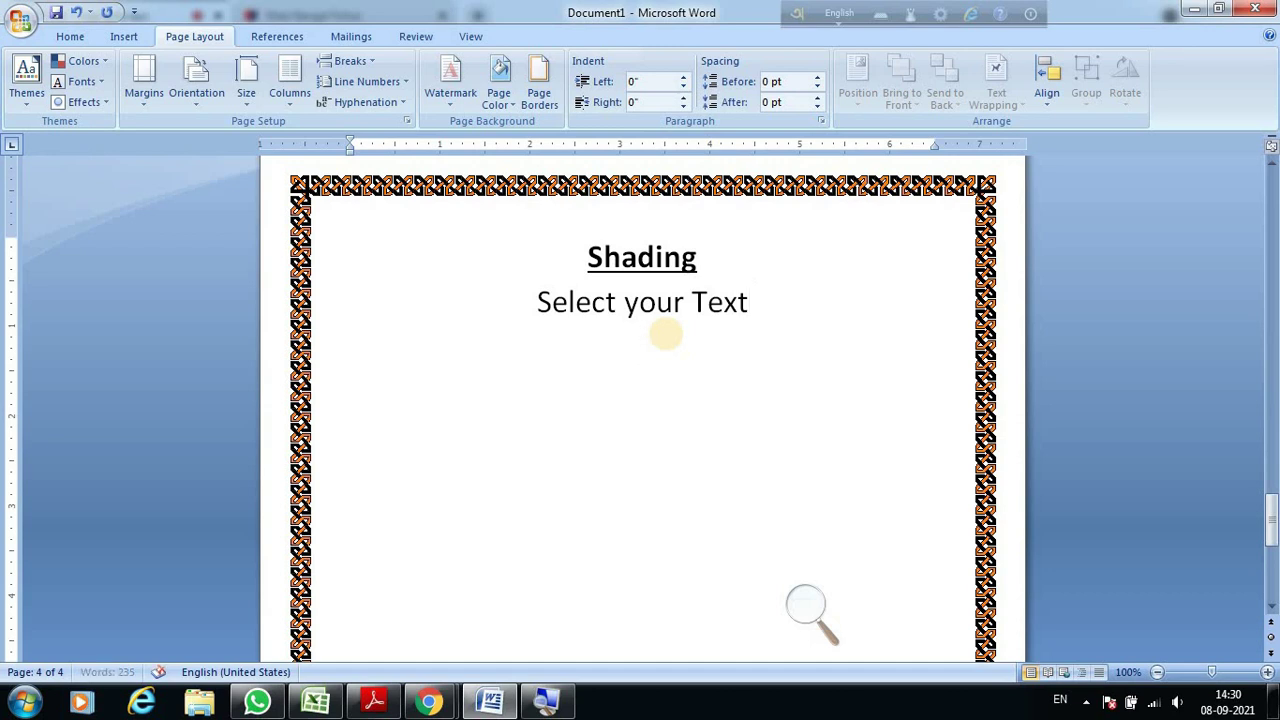
{"action": "type", "text": "↓"}
{"action": "type", "text": "Pay"}
{"action": "key", "text": "BackSpace"}
{"action": "type", "text": "ge"}
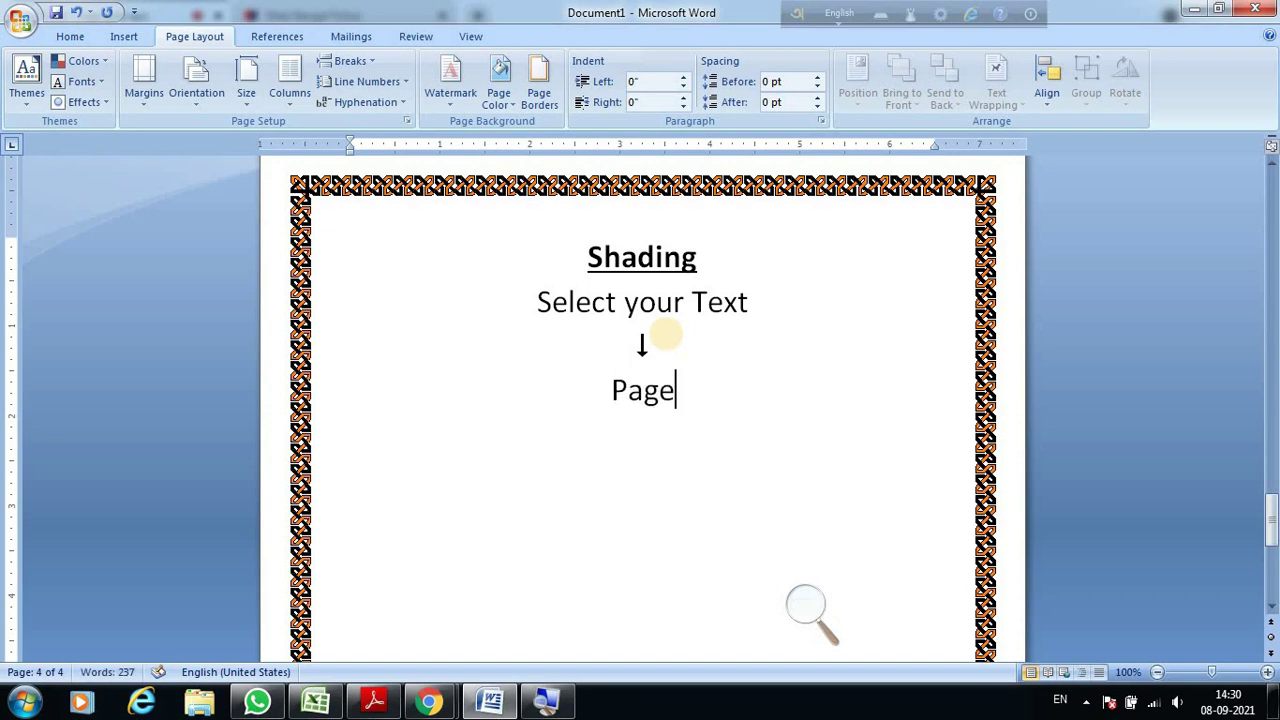
{"action": "type", "text": " Layou"}
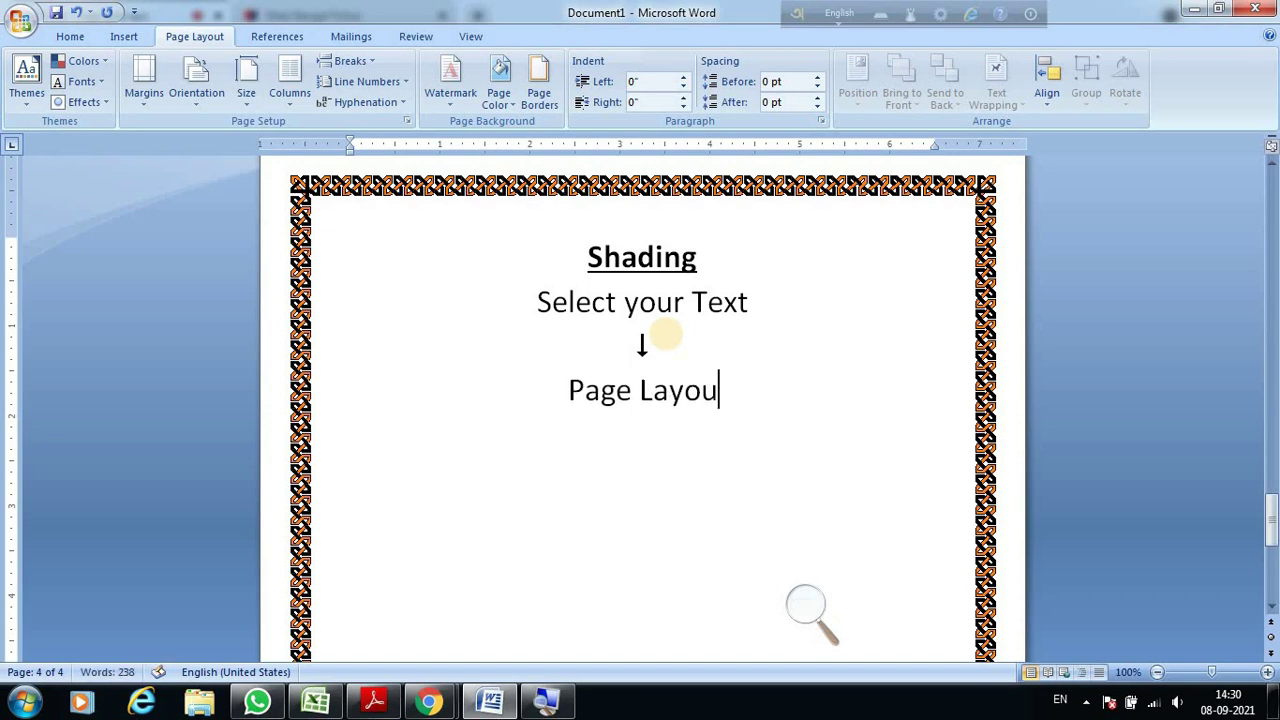
{"action": "type", "text": "t Ribb"}
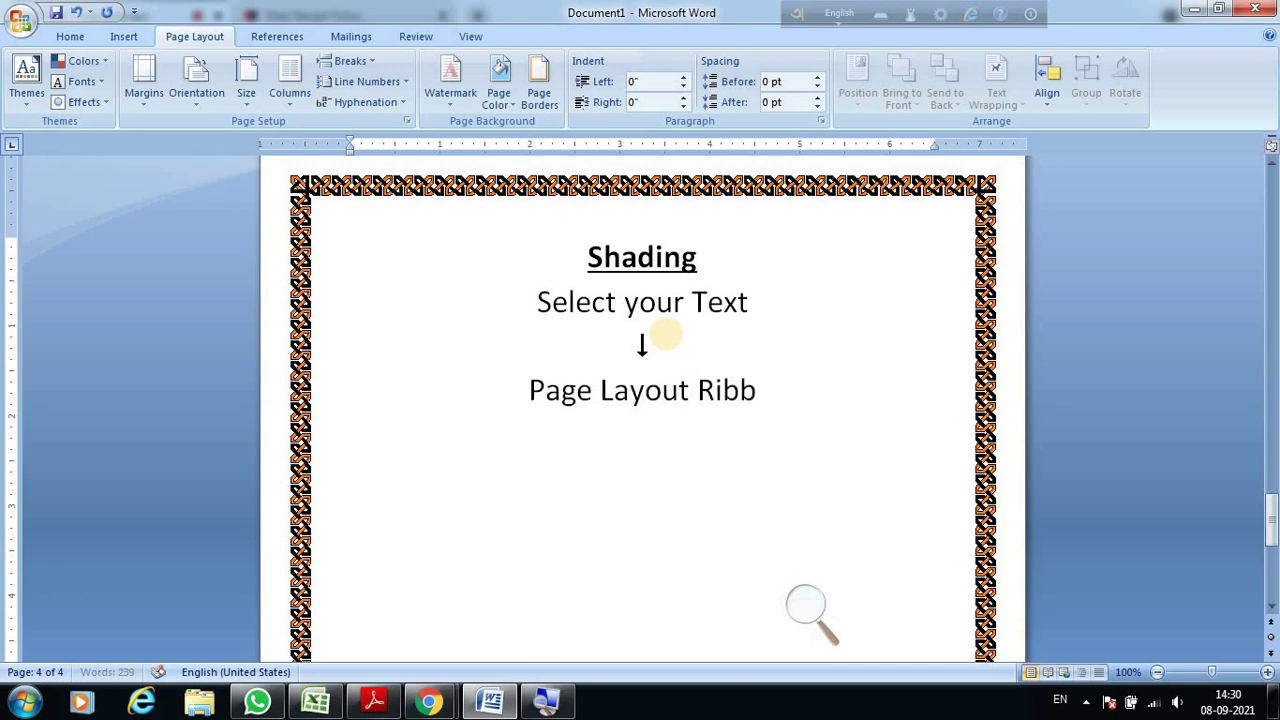
{"action": "type", "text": "onTr"}
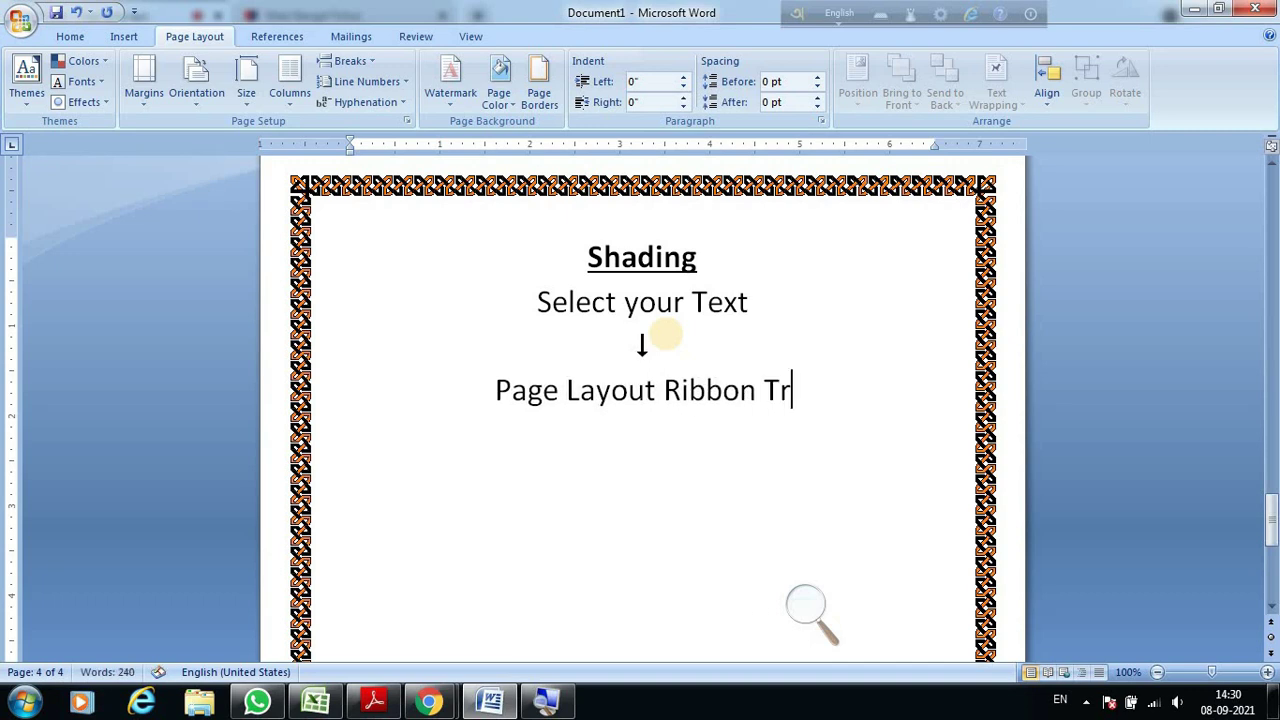
{"action": "key", "text": "BackSpace"}
{"action": "type", "text": "ab"}
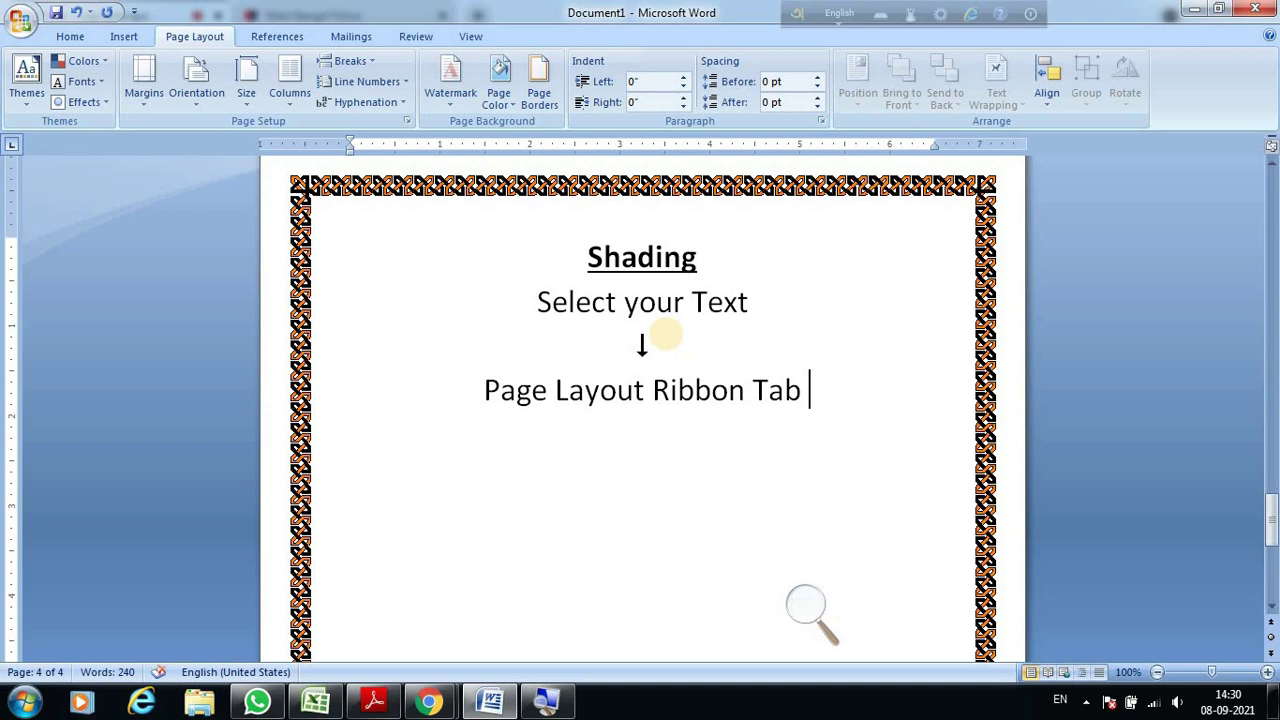
{"action": "key", "text": "Return"}
{"action": "type", "text": "↓"}
{"action": "key", "text": "Return"}
Add 'Page Borders', 'Shading Tab', 'Choose Fill Color' and 'Ok', linked by down arrows.
{"action": "type", "text": "Page B"}
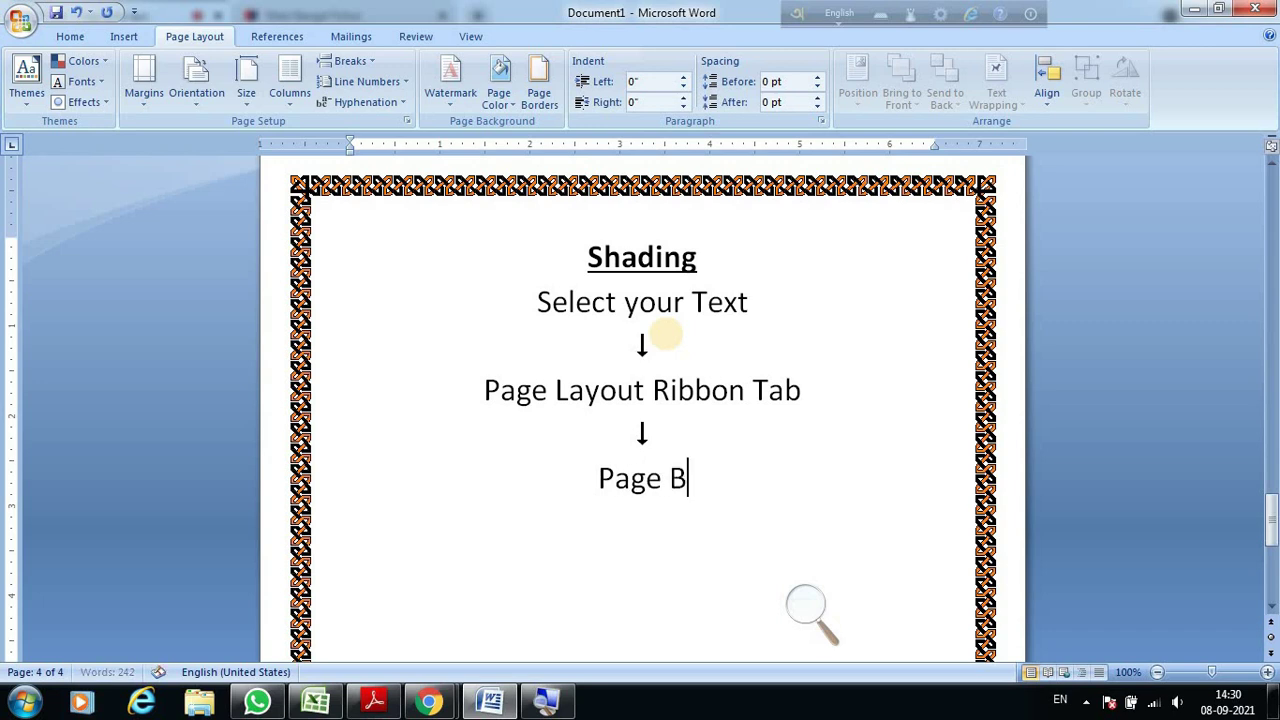
{"action": "type", "text": "orders"}
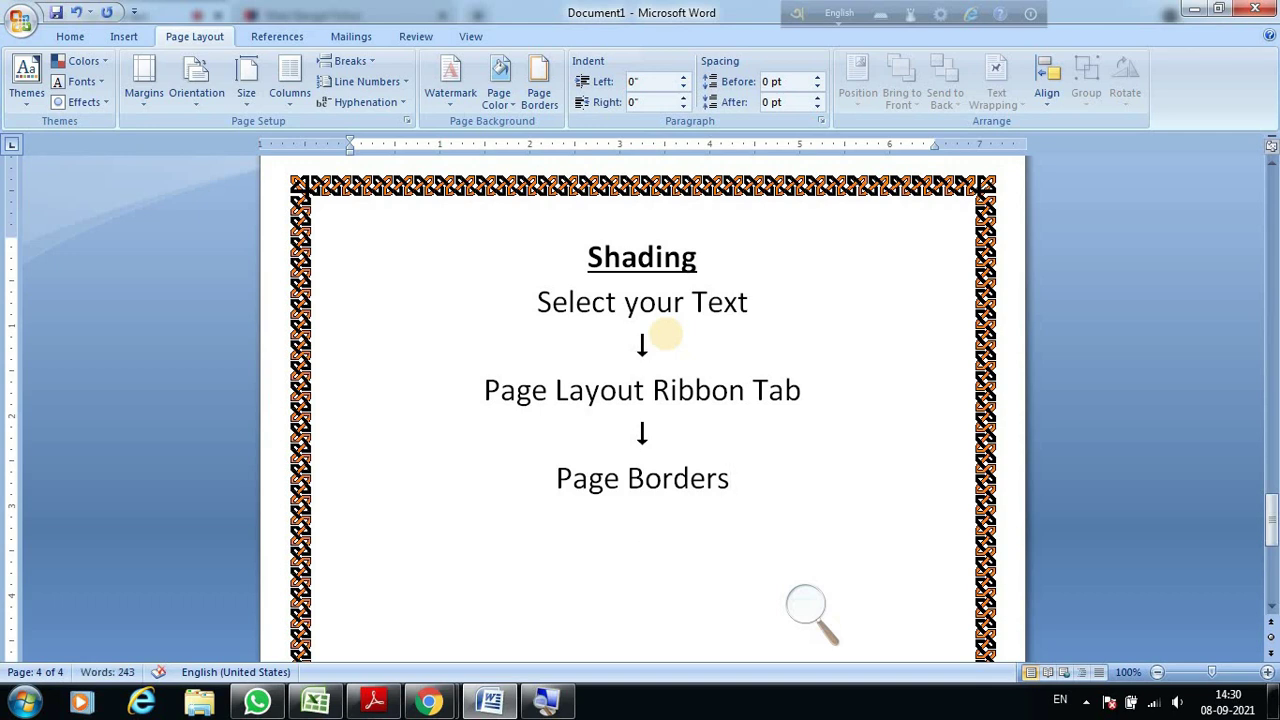
{"action": "key", "text": "Return"}
{"action": "type", "text": "↓"}
{"action": "type", "text": "Sha"}
{"action": "type", "text": "ding"}
{"action": "type", "text": " Ta"}
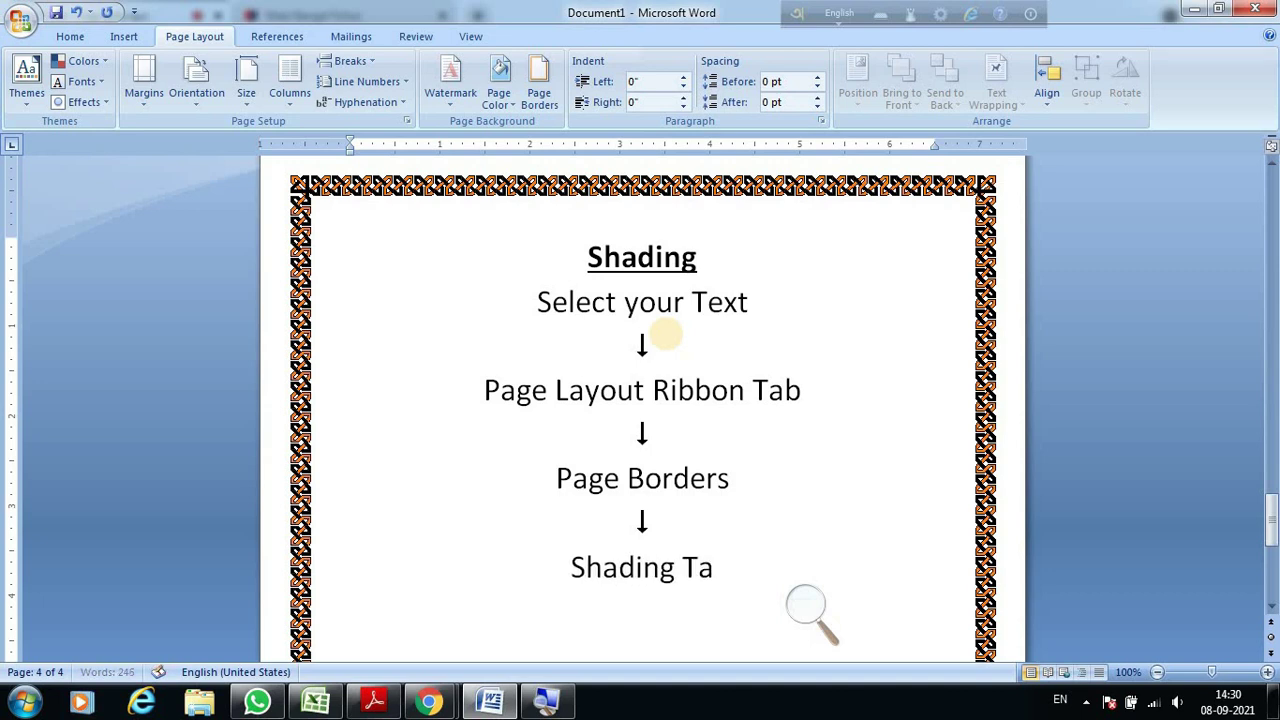
{"action": "type", "text": "b"}
{"action": "key", "text": "Return"}
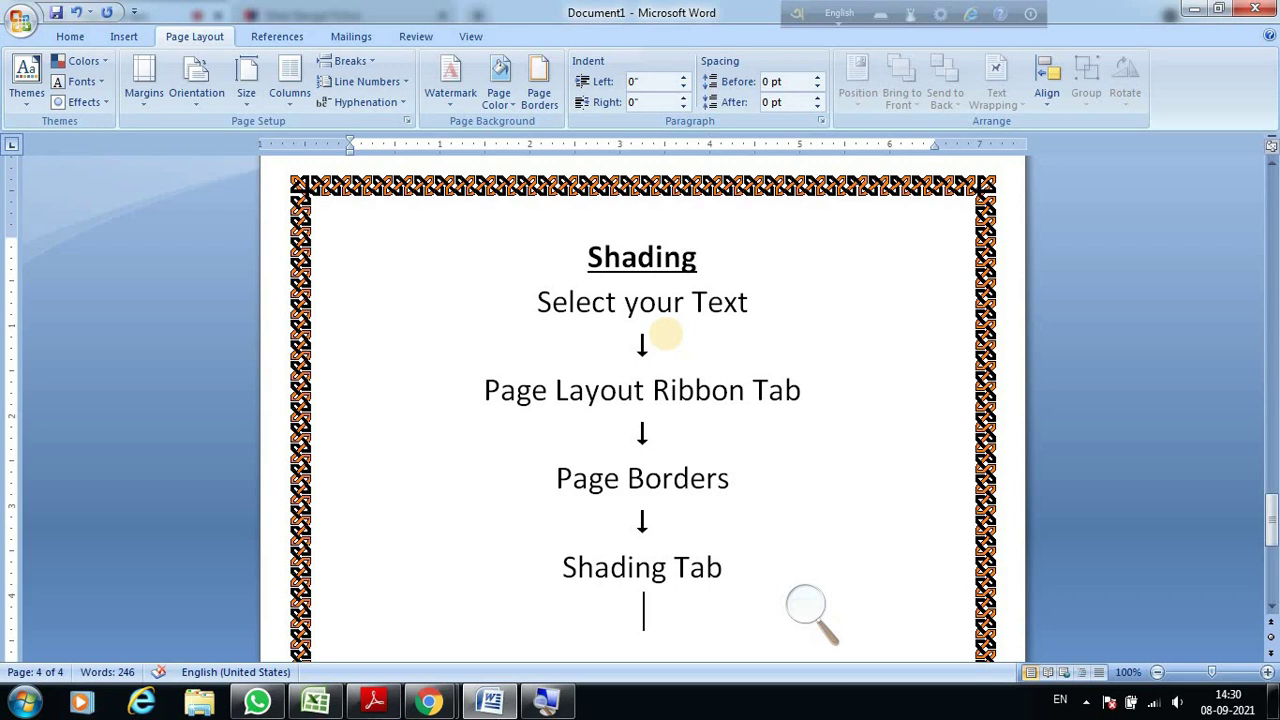
{"action": "type", "text": "↓"}
{"action": "key", "text": "Return"}
{"action": "type", "text": "C"}
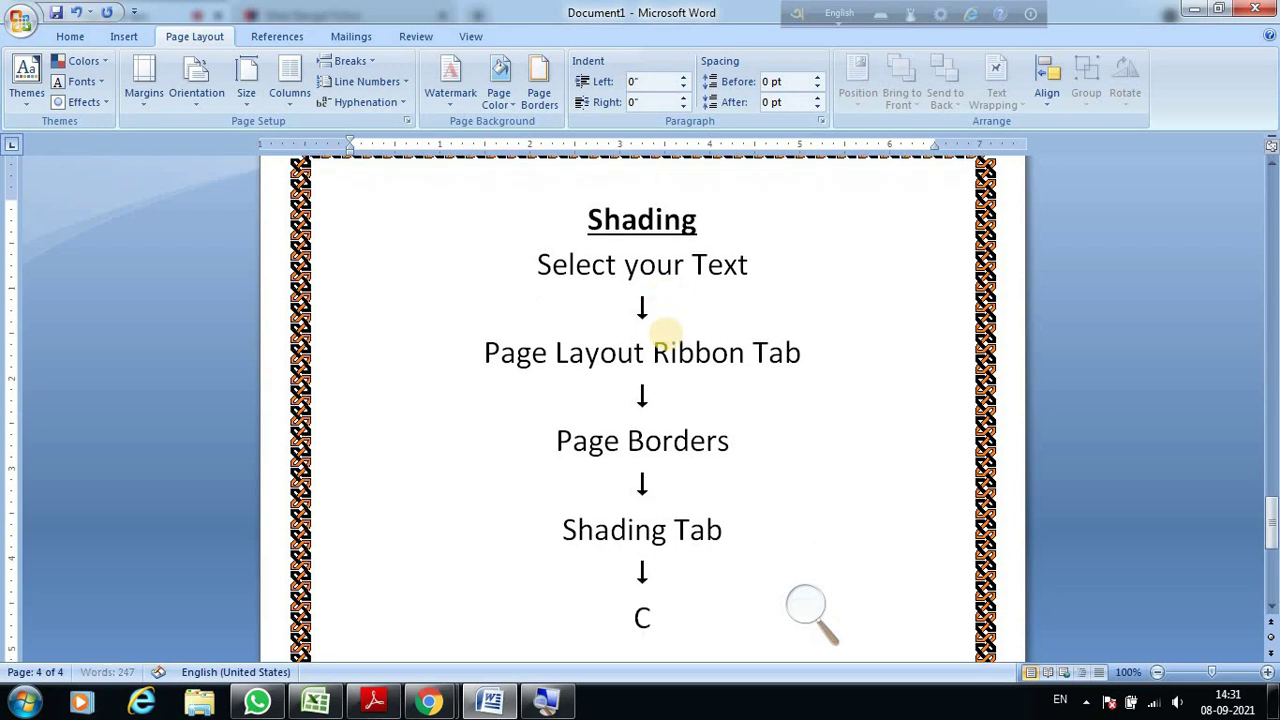
{"action": "type", "text": "hoose"}
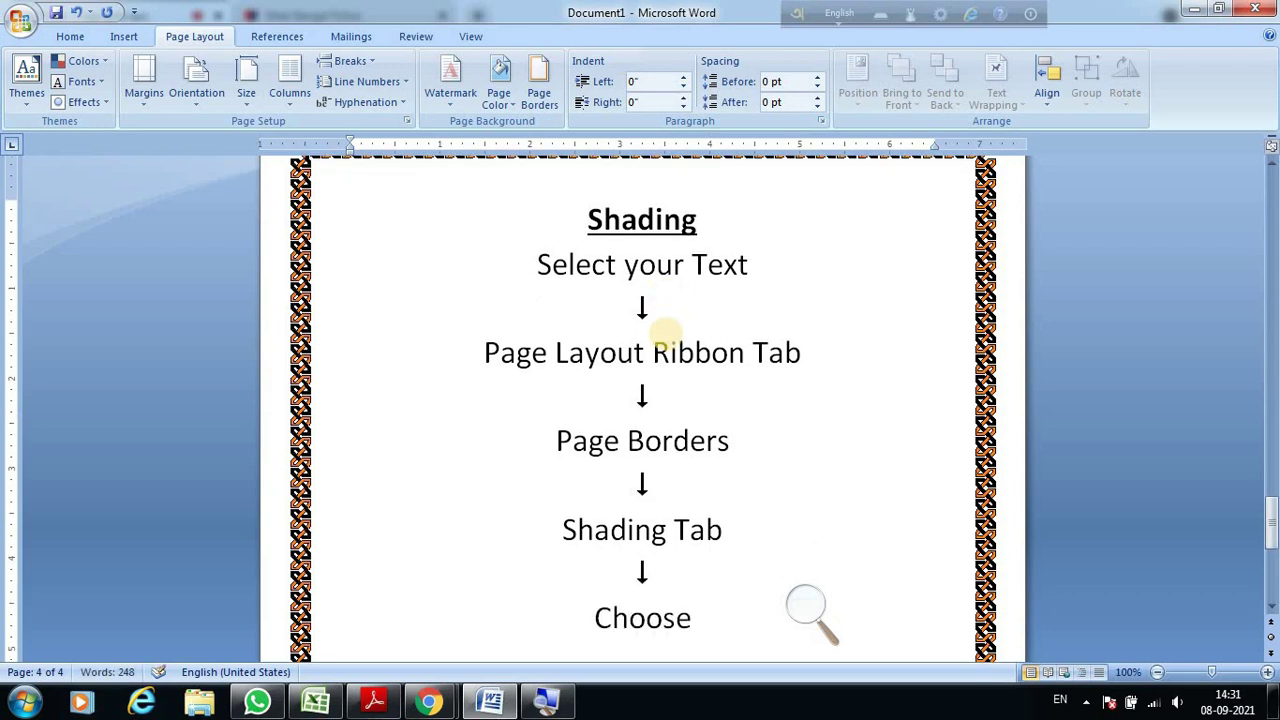
{"action": "type", "text": " Fil"}
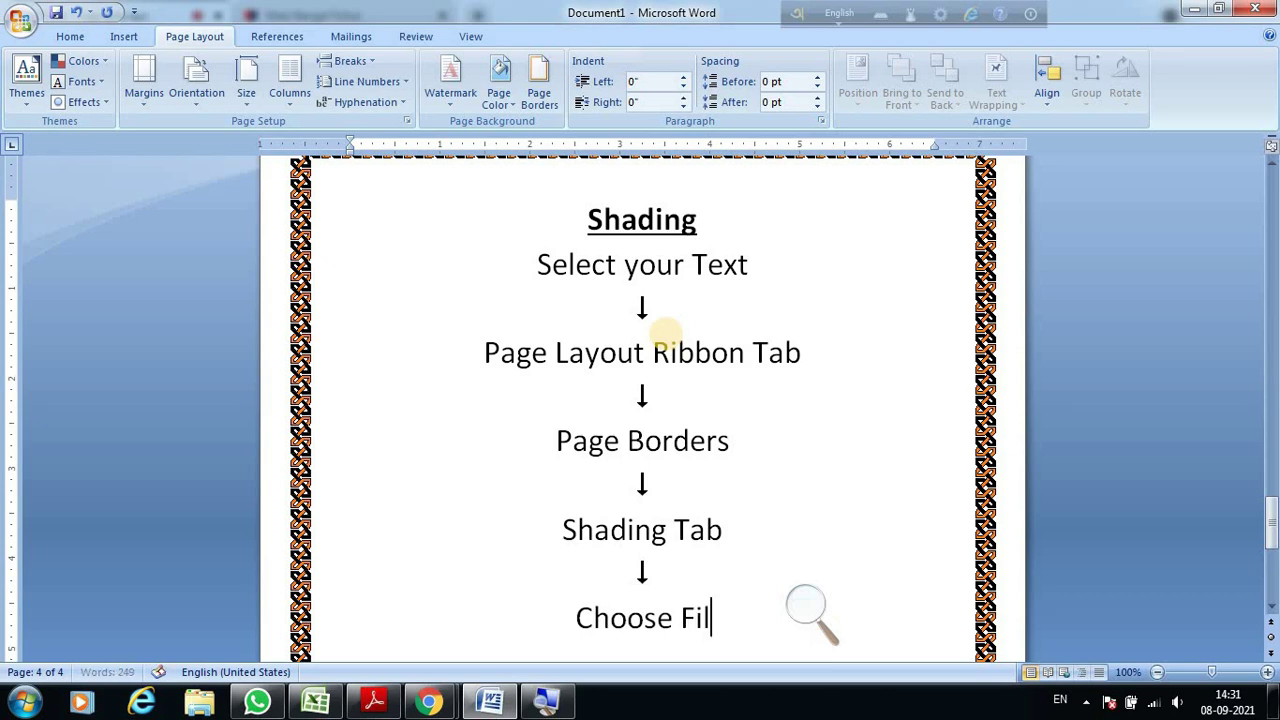
{"action": "type", "text": "l Co"}
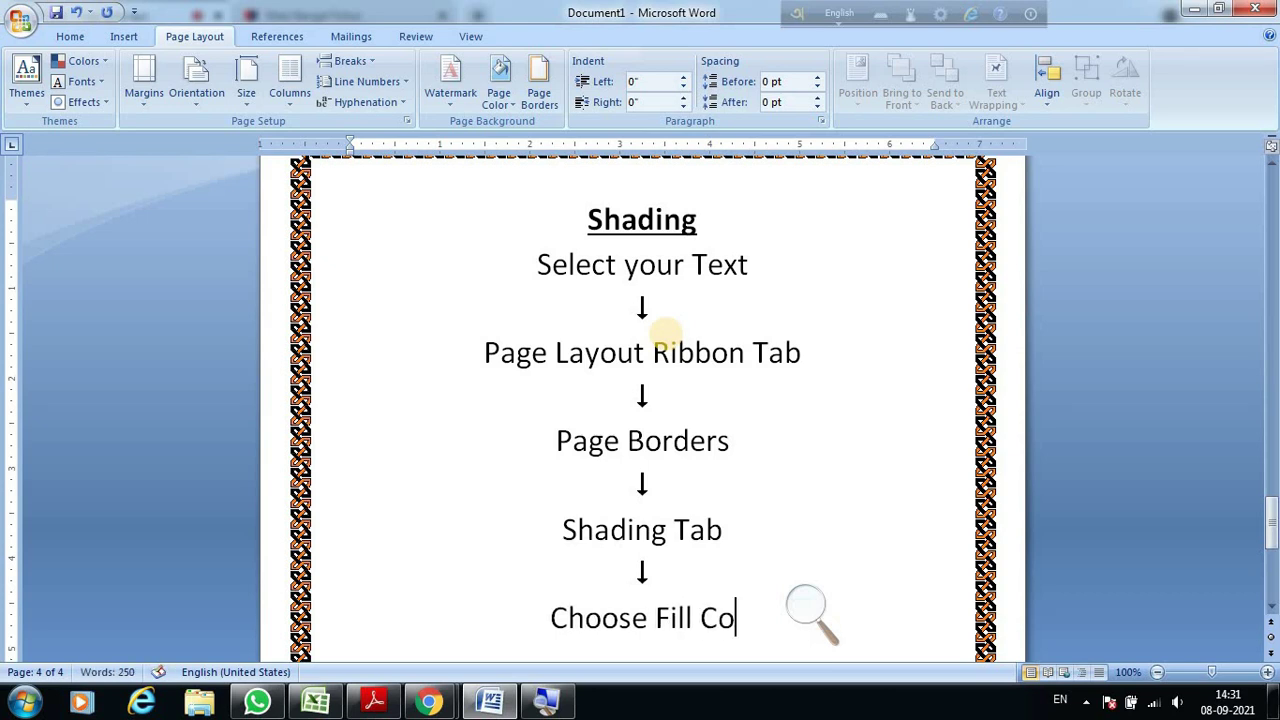
{"action": "type", "text": "lor"}
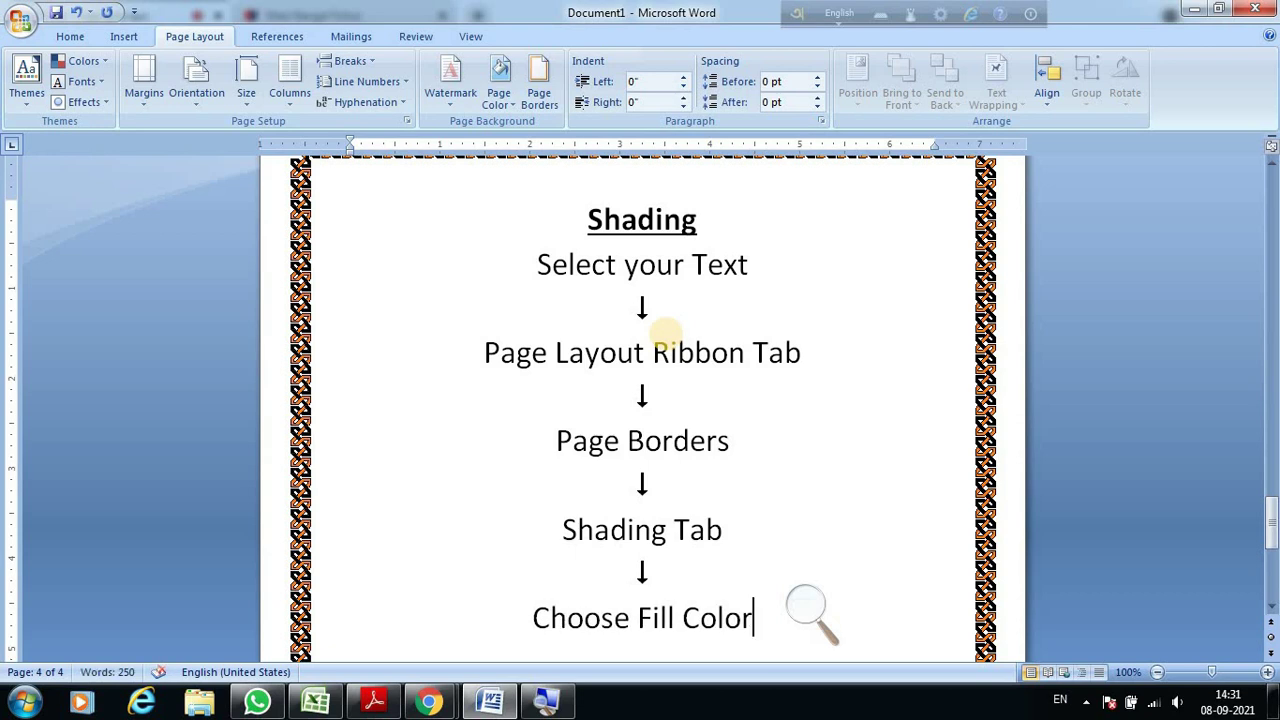
{"action": "key", "text": "Return"}
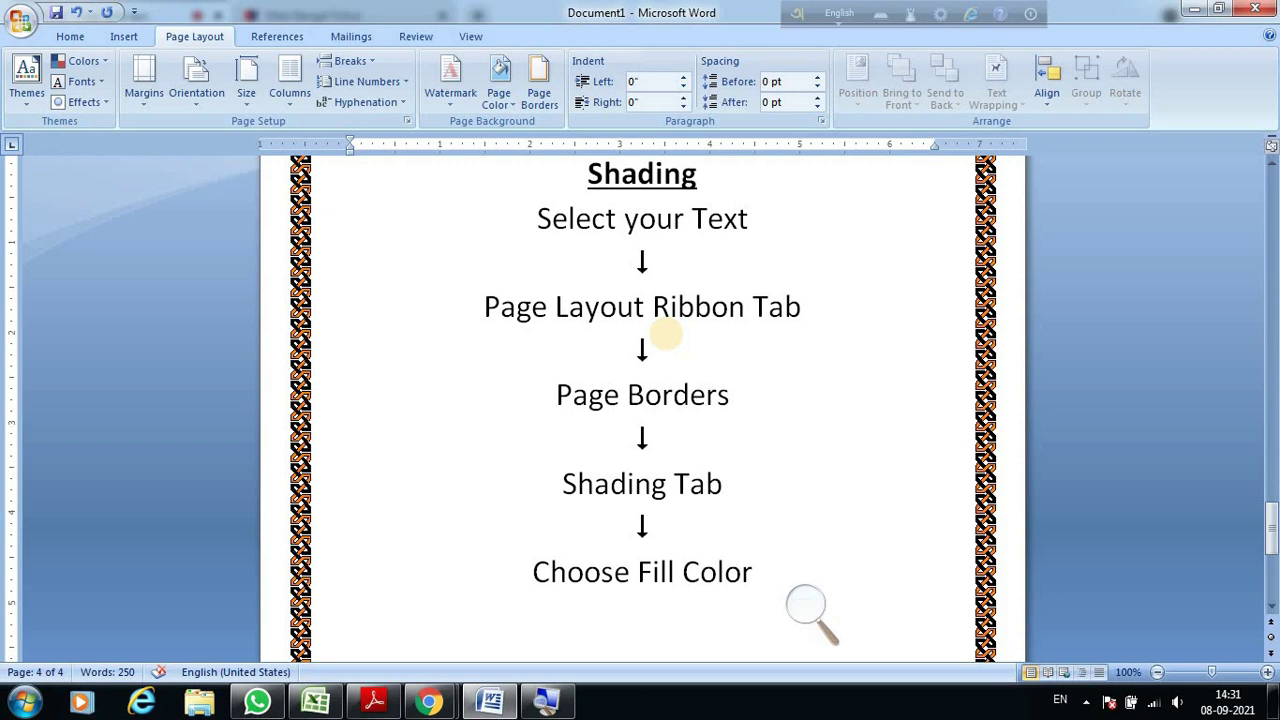
{"action": "type", "text": "↓"}
{"action": "type", "text": "O"}
{"action": "key", "text": "BackSpace"}
{"action": "key", "text": "Return"}
{"action": "type", "text": "Ok"}
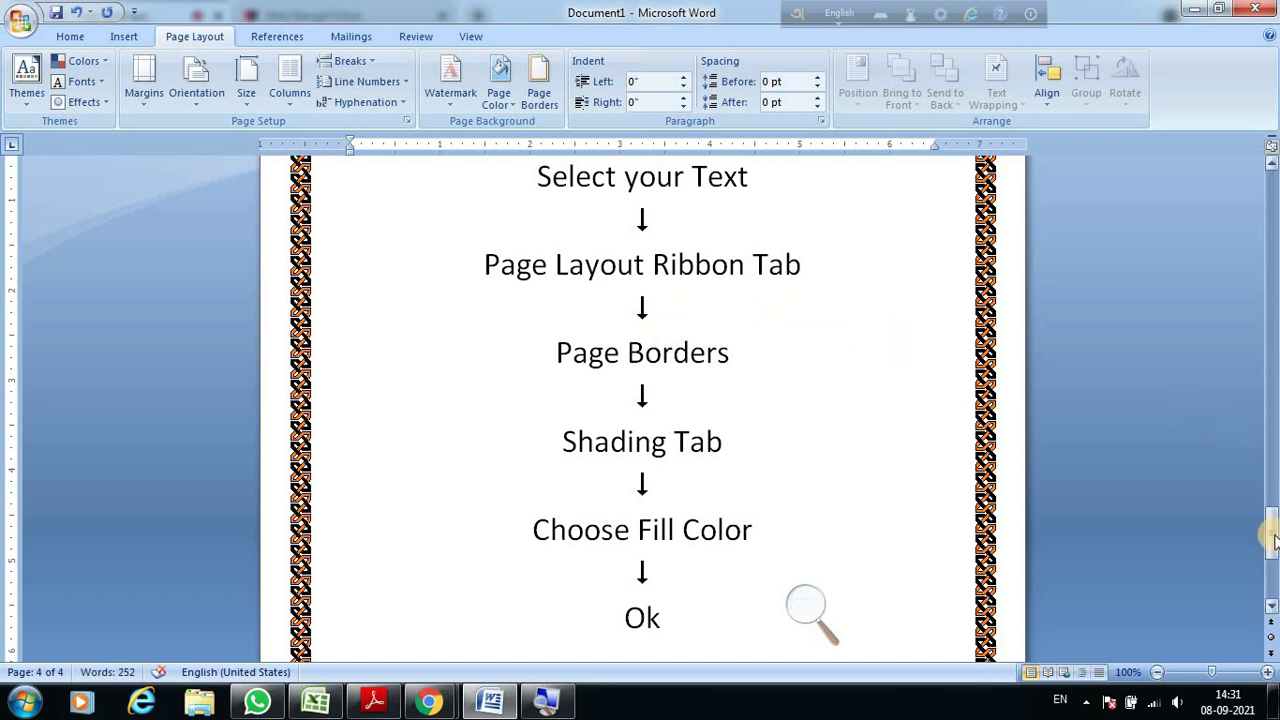
{"action": "left_click_drag", "start_coordinate": [1272, 541], "coordinate": [1272, 538]}
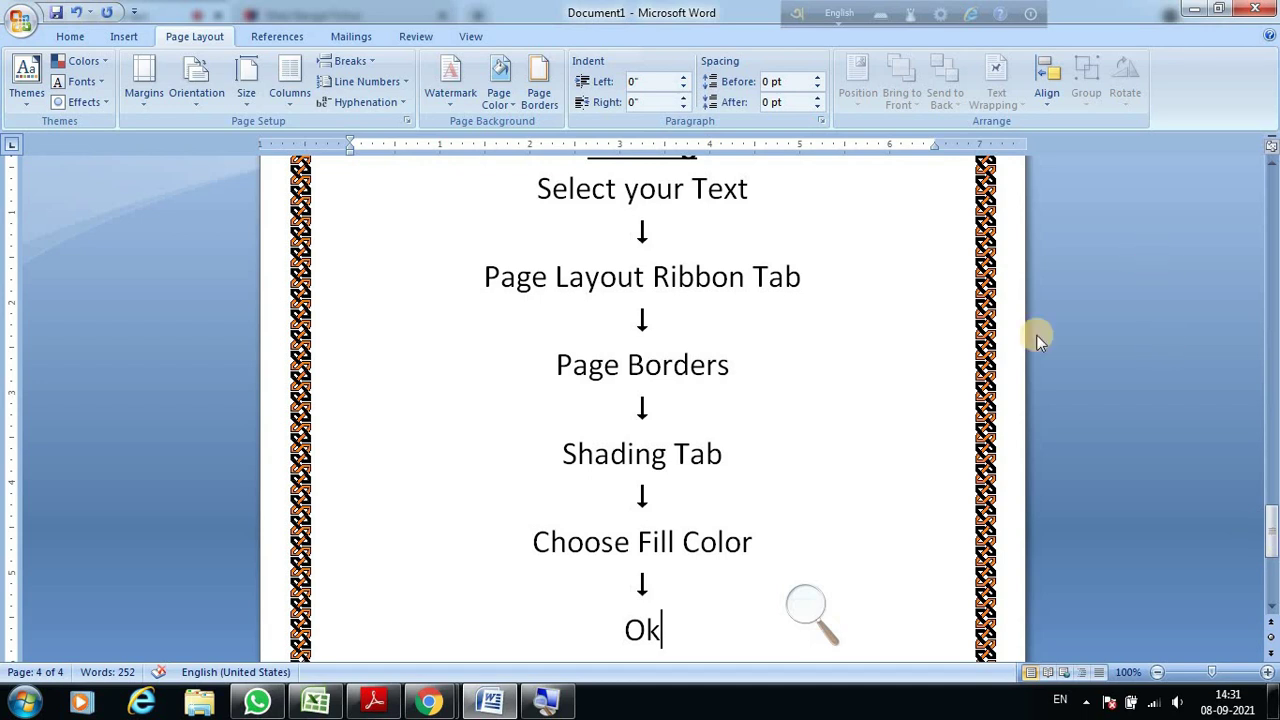
Return the zoom to 100% and scroll up to the boxed 'West Bengal' title on page 1.
{"action": "left_click", "coordinate": [1157, 673]}
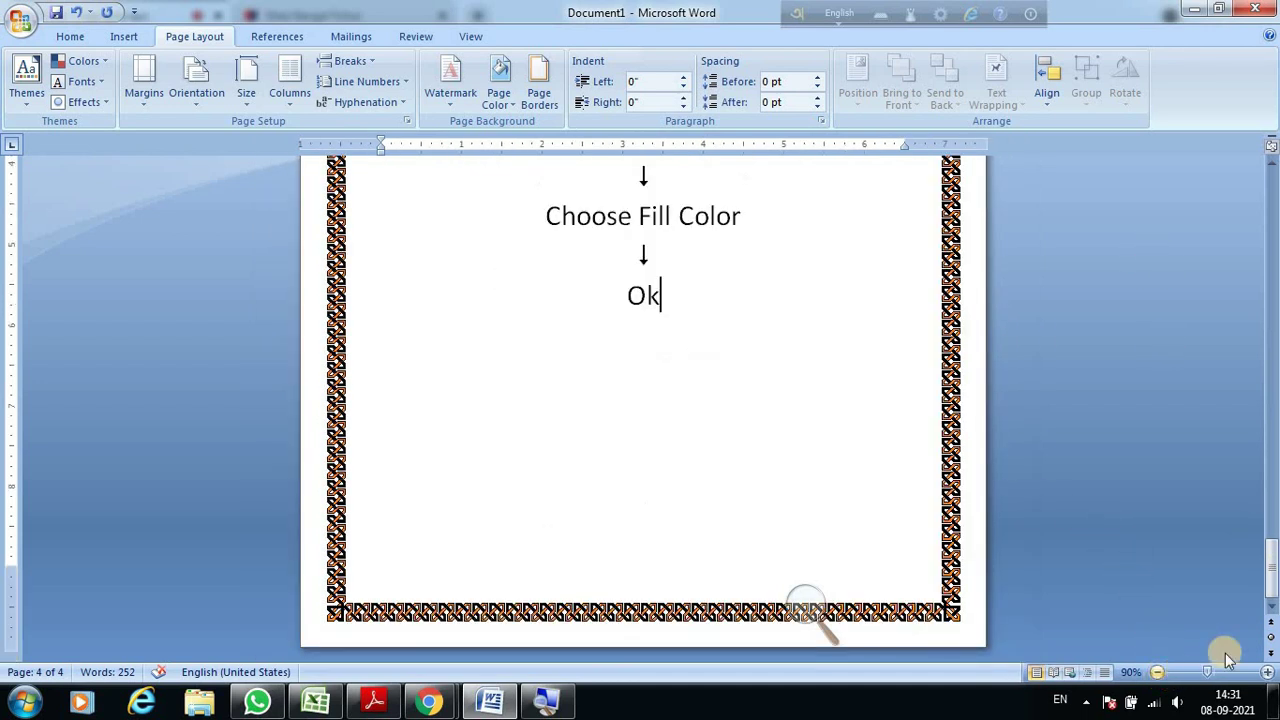
{"action": "left_click_drag", "start_coordinate": [1265, 578], "coordinate": [1273, 542]}
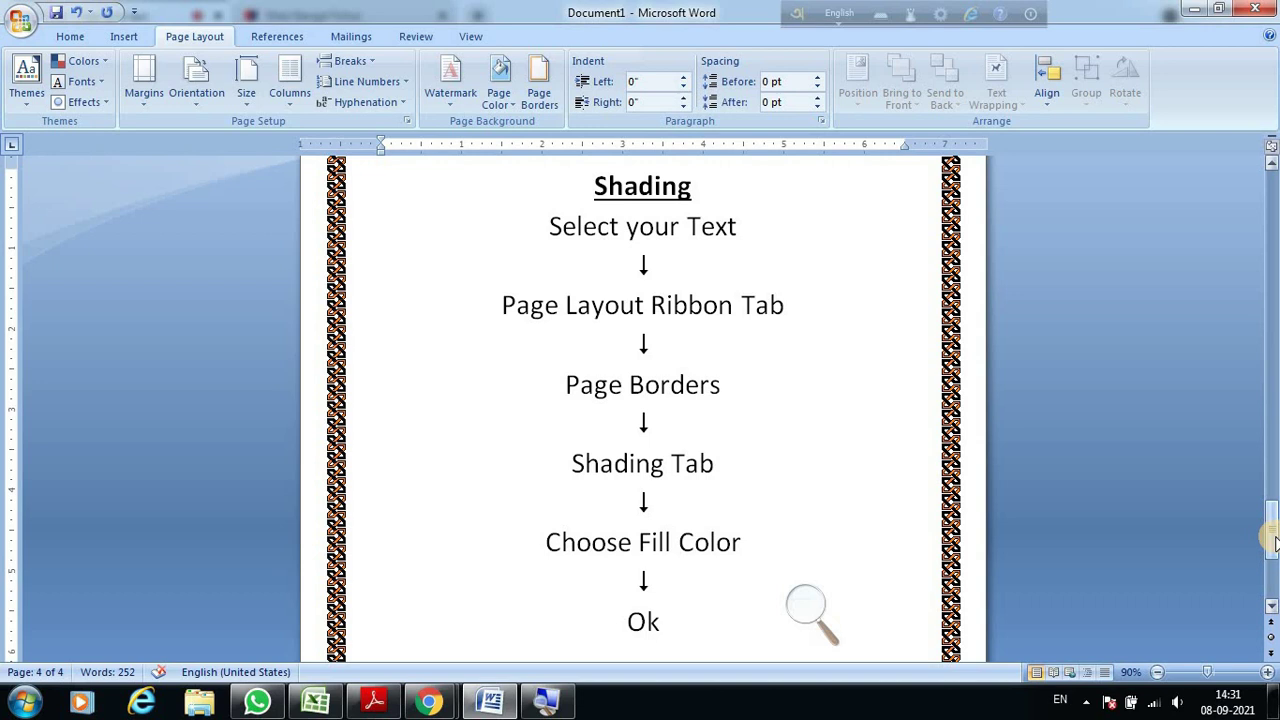
{"action": "left_click", "coordinate": [1266, 674]}
{"action": "scroll", "coordinate": [897, 451], "scroll_direction": "up", "scroll_amount": 10}
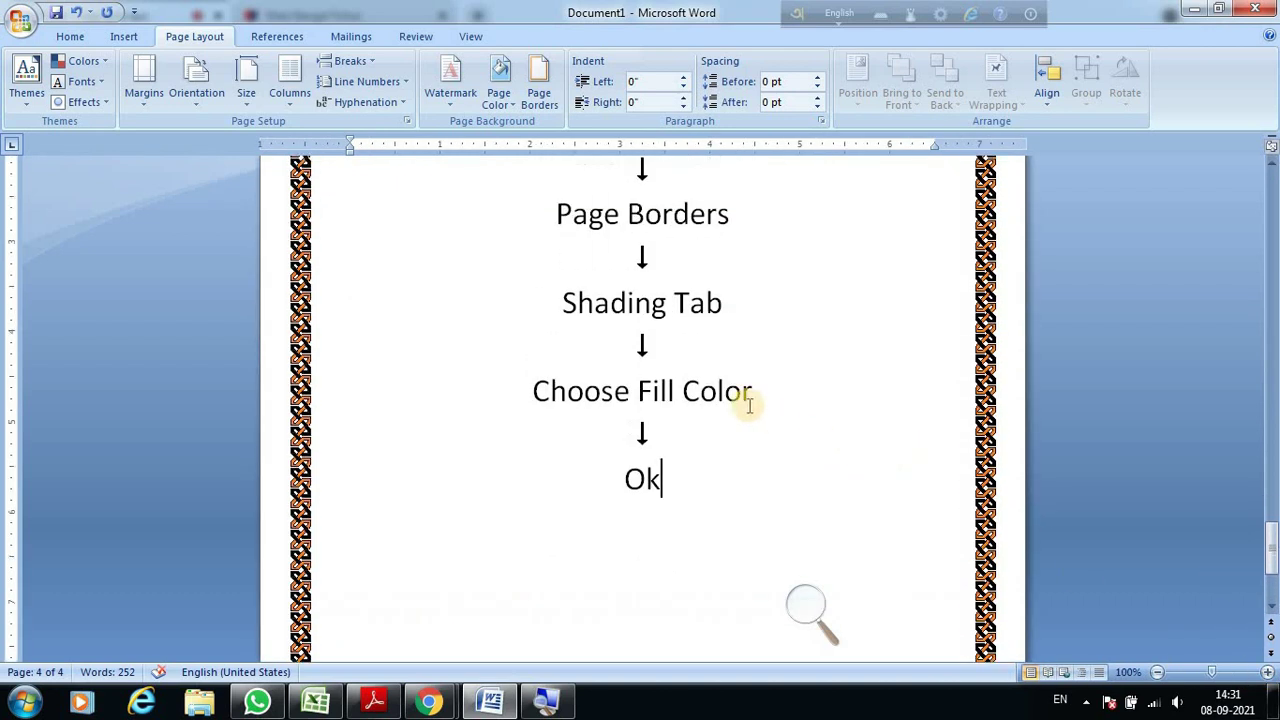
{"action": "scroll", "coordinate": [749, 405], "scroll_direction": "up", "scroll_amount": 5}
{"action": "scroll", "coordinate": [749, 405], "scroll_direction": "up", "scroll_amount": 5}
{"action": "scroll", "coordinate": [749, 405], "scroll_direction": "up", "scroll_amount": 5}
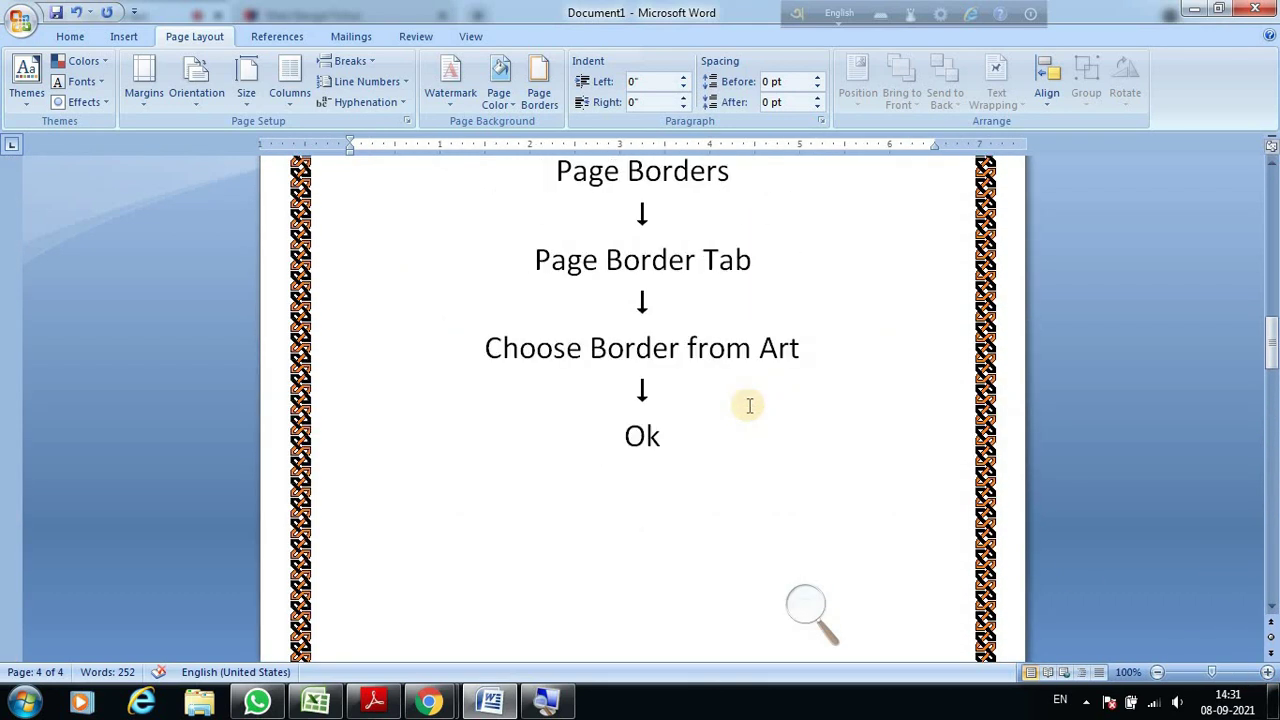
{"action": "scroll", "coordinate": [749, 405], "scroll_direction": "up", "scroll_amount": 5}
{"action": "scroll", "coordinate": [749, 405], "scroll_direction": "up", "scroll_amount": 20}
{"action": "scroll", "coordinate": [749, 405], "scroll_direction": "up", "scroll_amount": 3}
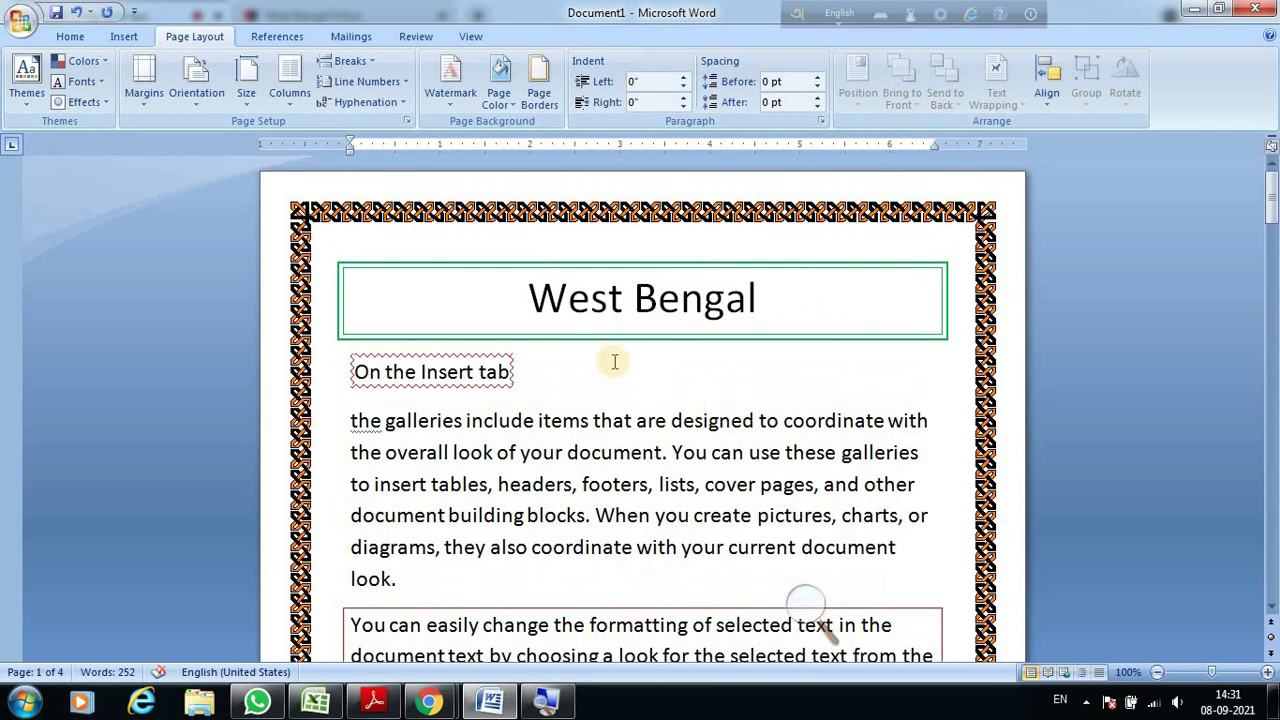
Select the whole 'West Bengal' title text.
{"action": "left_click_drag", "start_coordinate": [531, 308], "coordinate": [803, 306]}
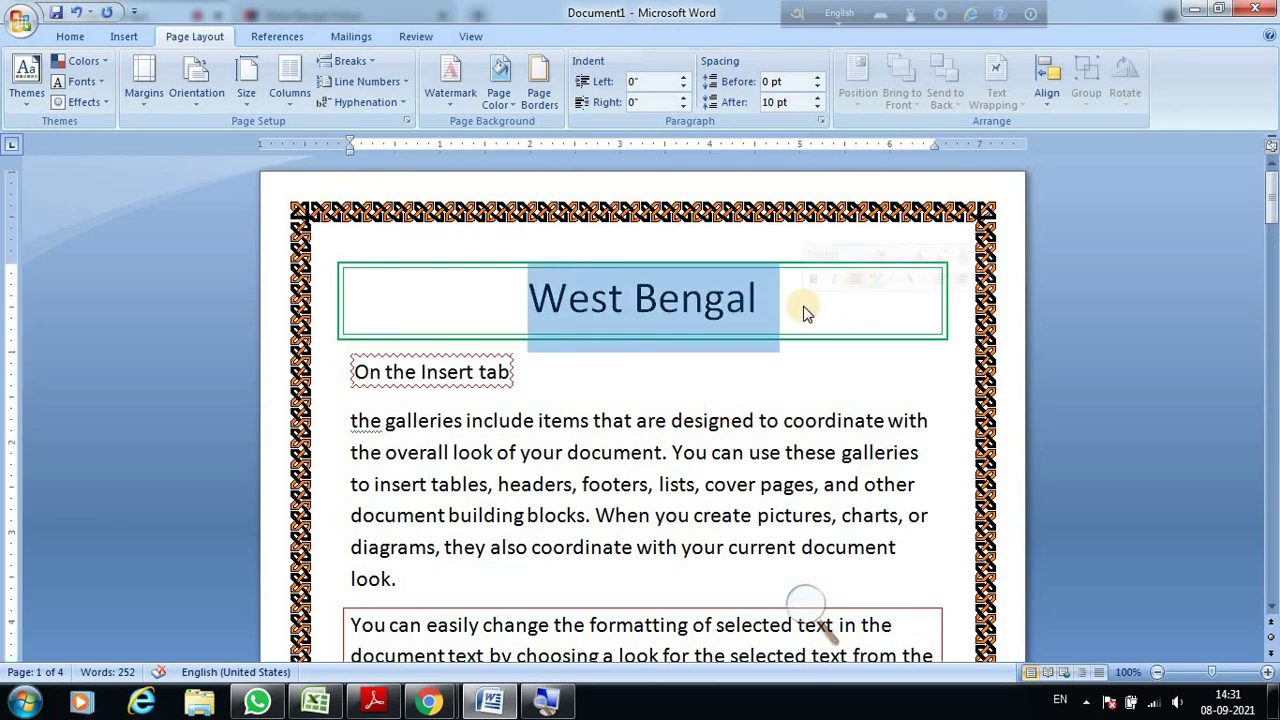
{"action": "left_click", "coordinate": [803, 306]}
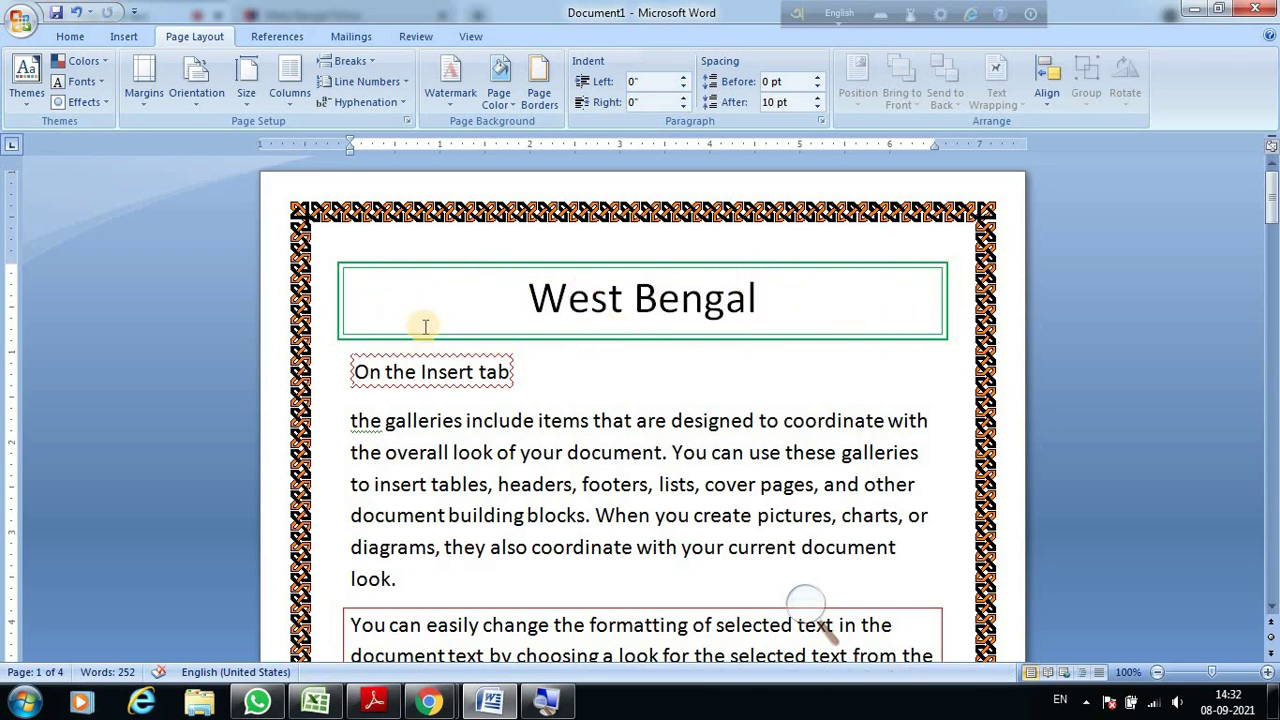
{"action": "left_click_drag", "start_coordinate": [454, 303], "coordinate": [829, 298]}
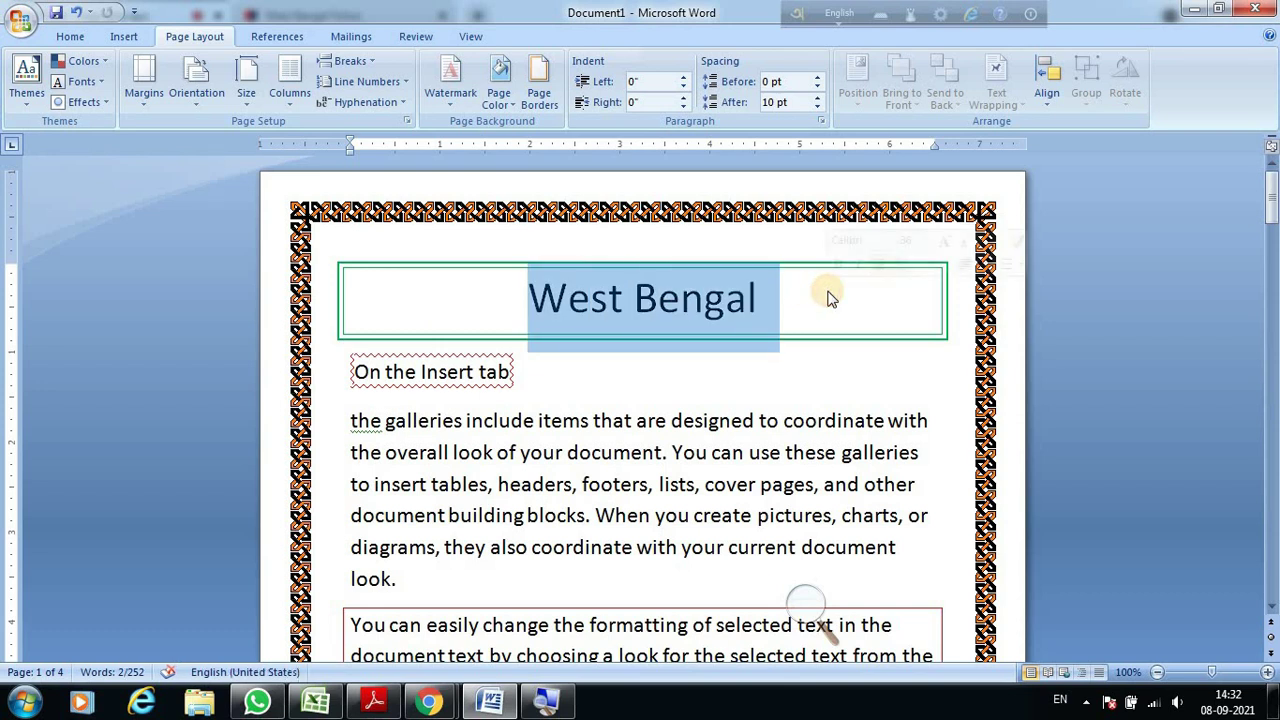
{"action": "left_click", "coordinate": [752, 305]}
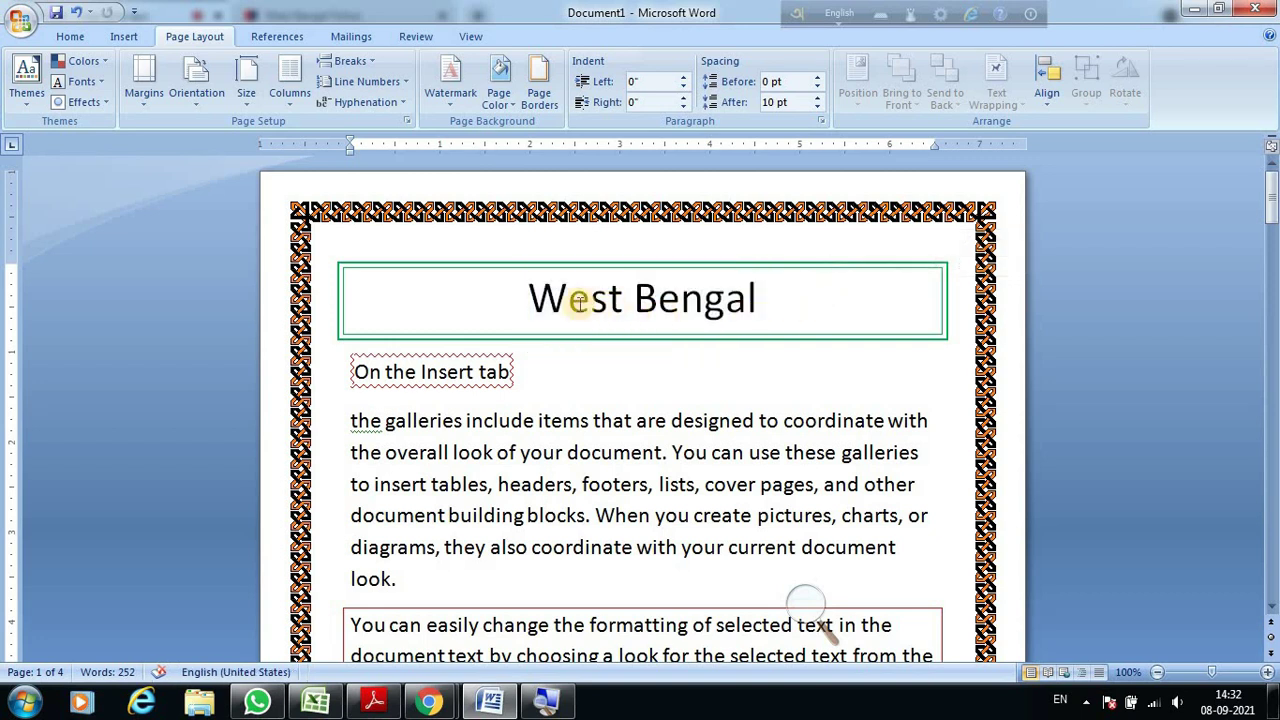
{"action": "left_click", "coordinate": [548, 294]}
{"action": "left_click_drag", "start_coordinate": [553, 293], "coordinate": [820, 294]}
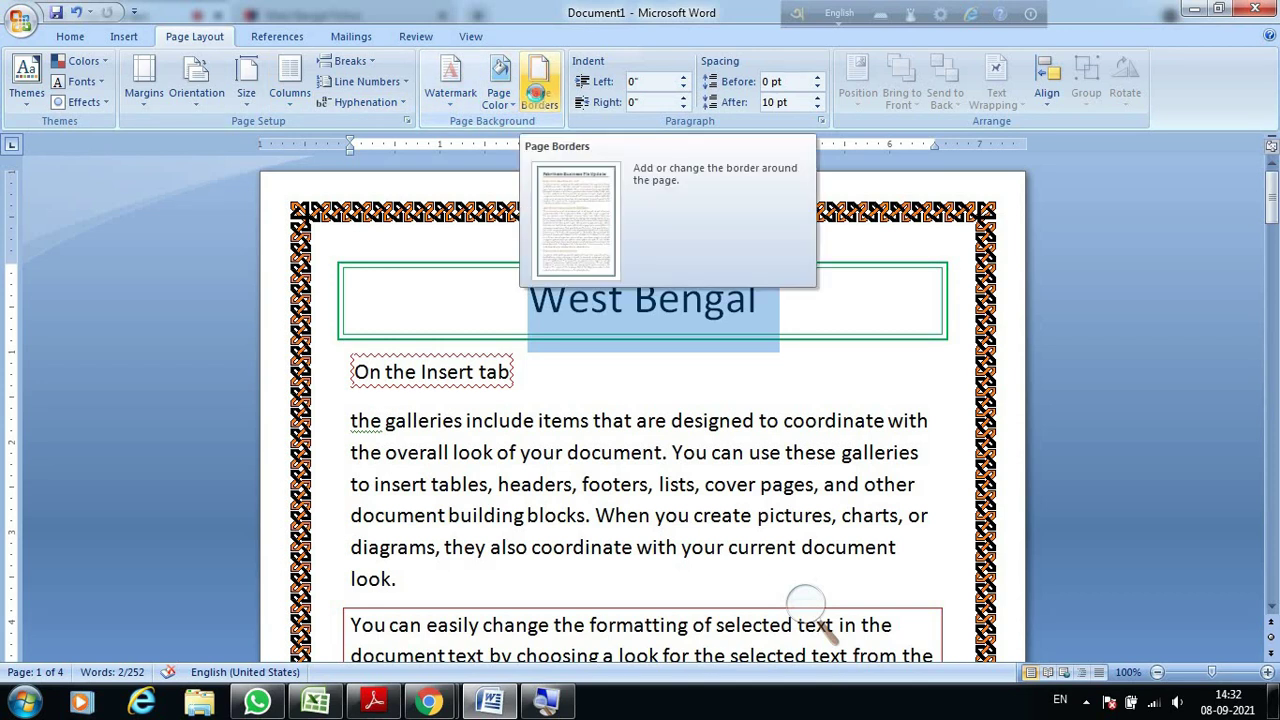
Give the title a green fill in the Borders and Shading dialog's Shading tab.
{"action": "left_click", "coordinate": [539, 98]}
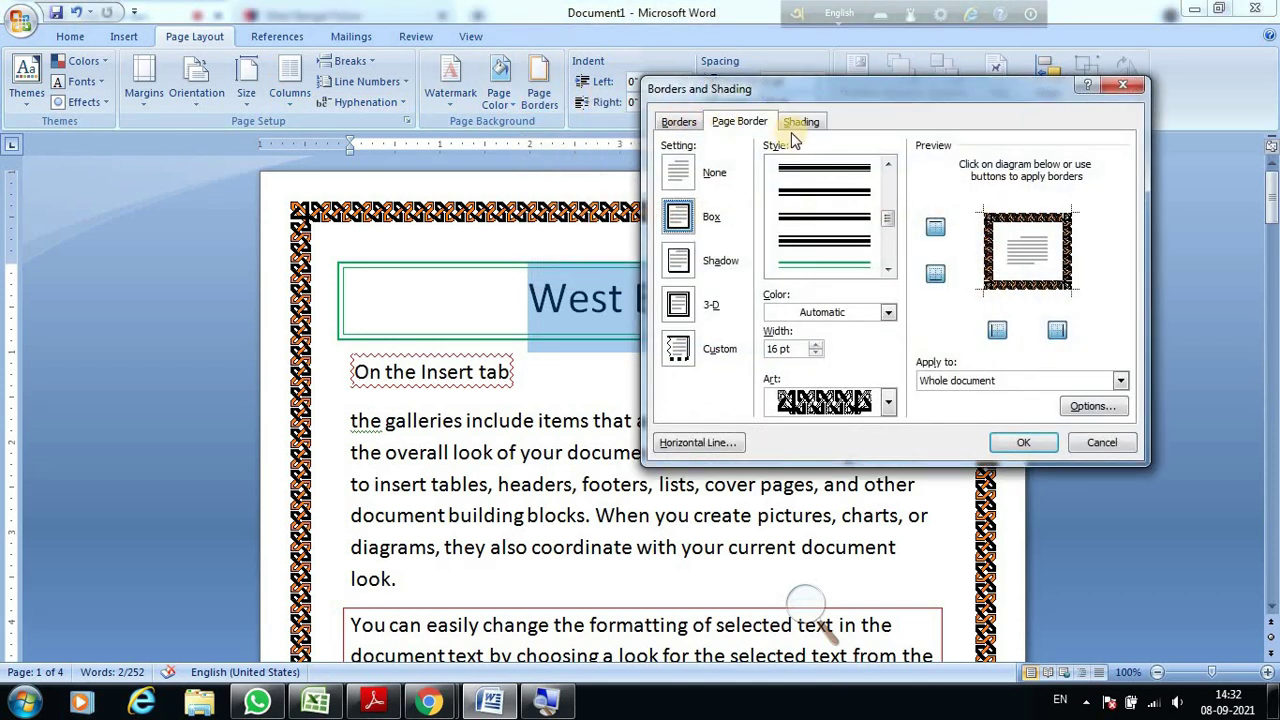
{"action": "left_click", "coordinate": [803, 122]}
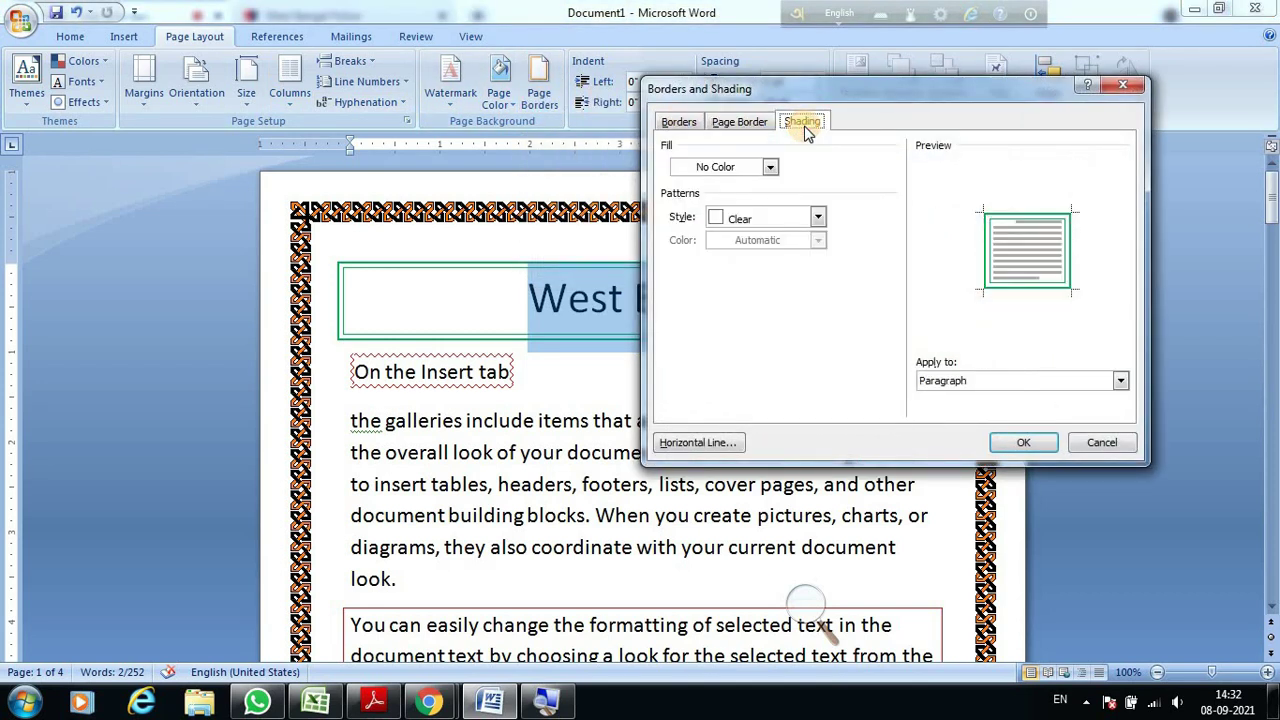
{"action": "left_click", "coordinate": [771, 166]}
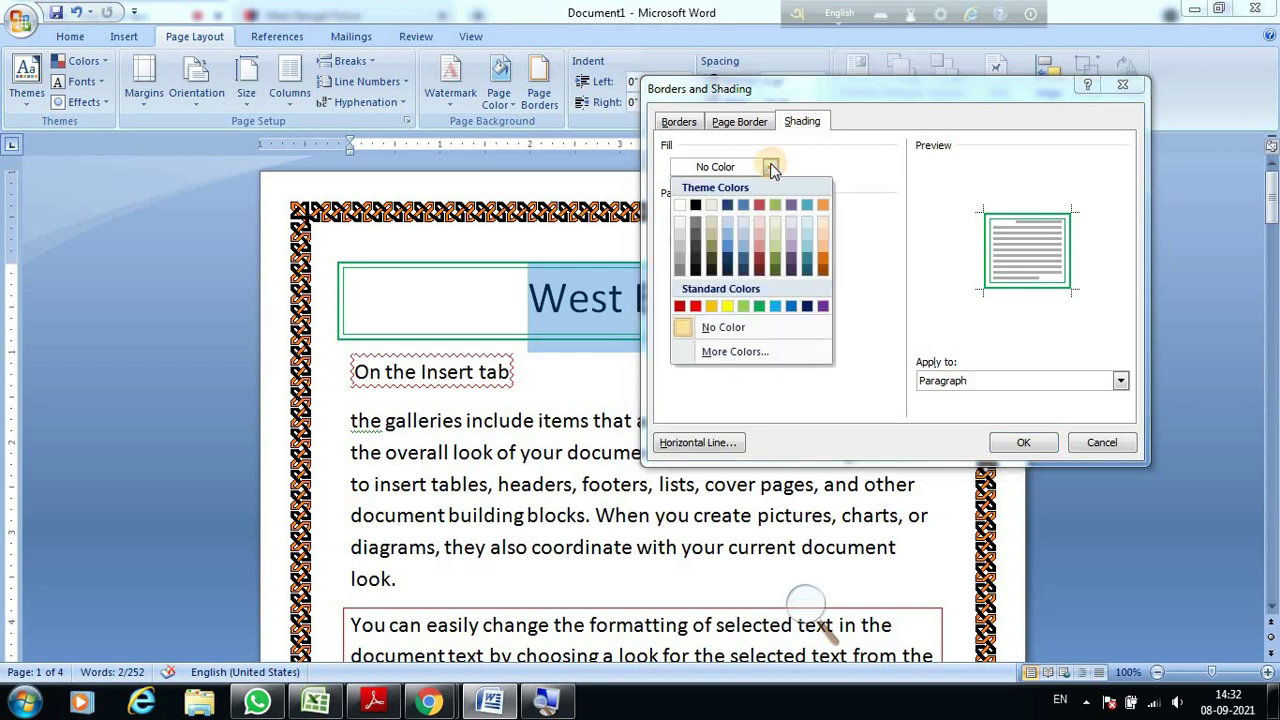
{"action": "left_click", "coordinate": [760, 307]}
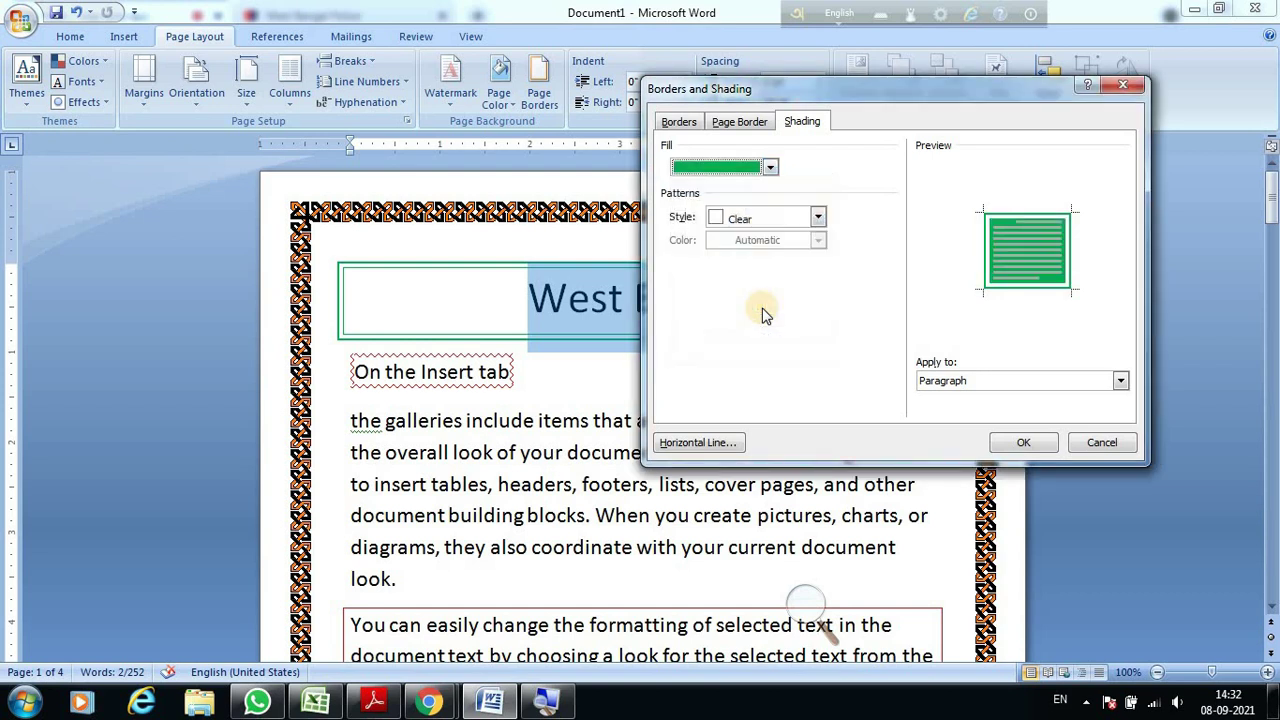
{"action": "left_click", "coordinate": [1022, 446]}
{"action": "left_click", "coordinate": [822, 400]}
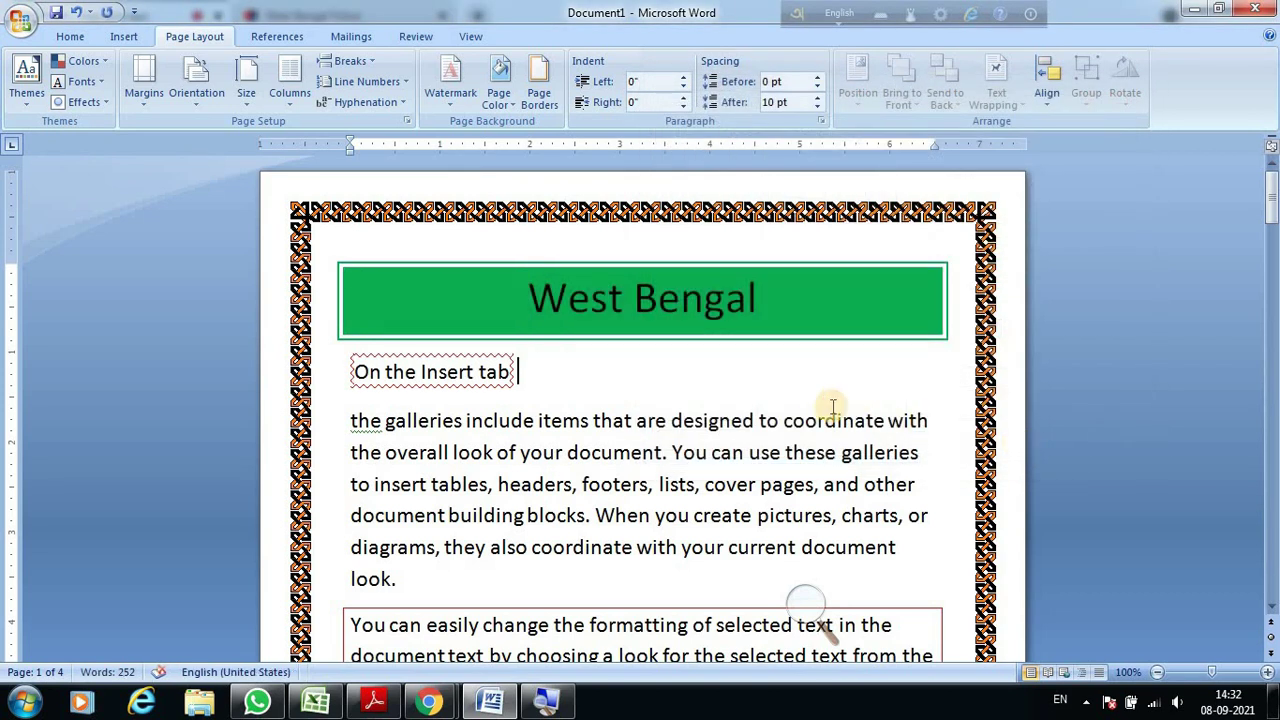
Select the 'On the Insert tab' line.
{"action": "scroll", "coordinate": [832, 407], "scroll_direction": "down", "scroll_amount": 1}
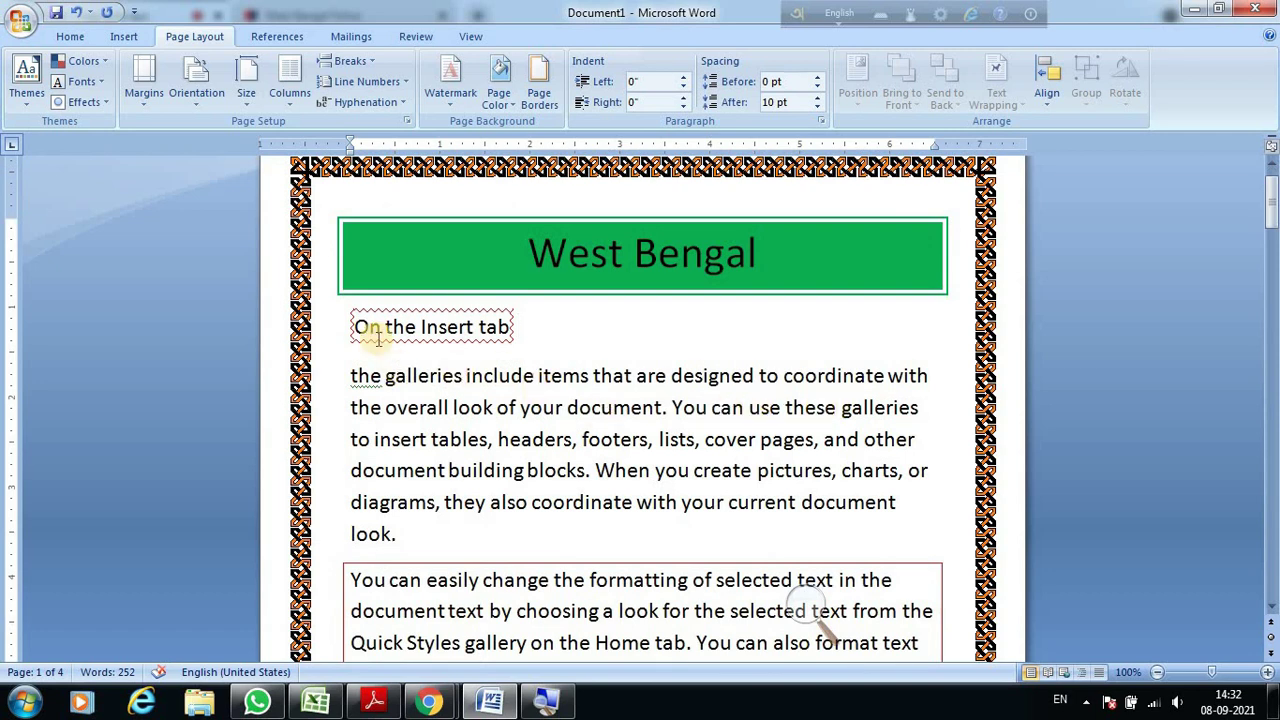
{"action": "scroll", "coordinate": [490, 350], "scroll_direction": "down", "scroll_amount": 1}
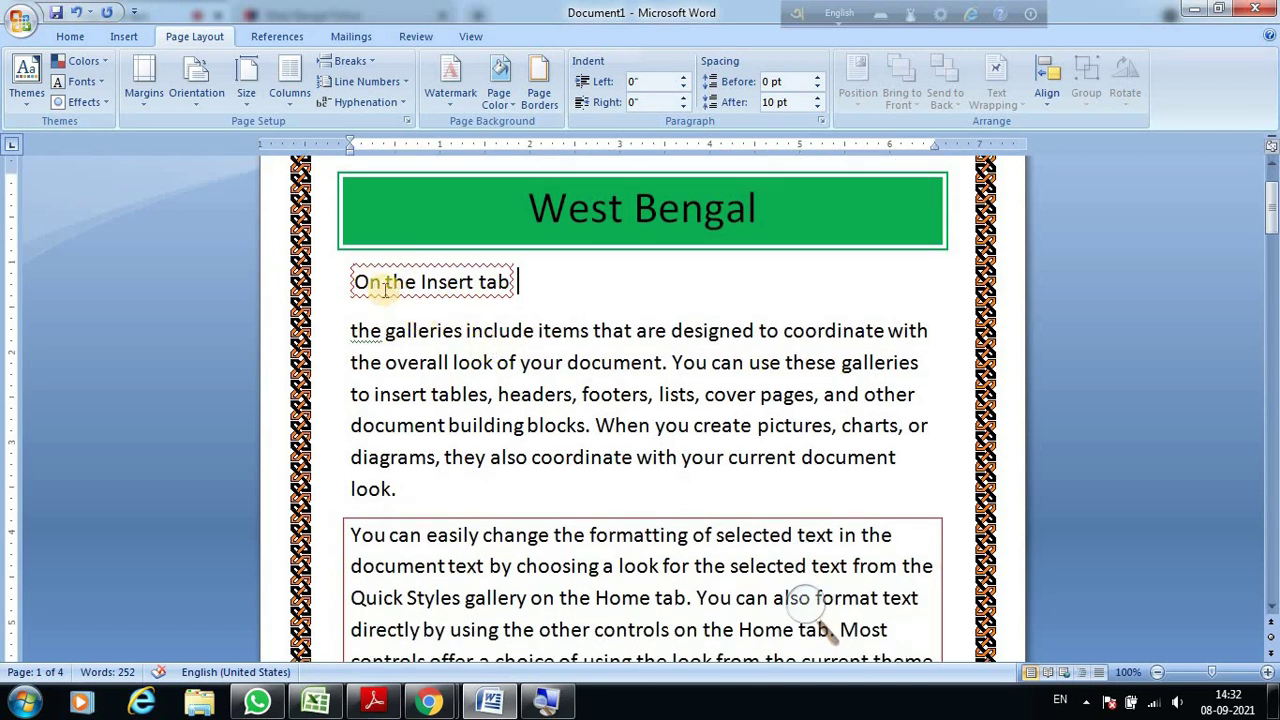
{"action": "mouse_move", "coordinate": [358, 280]}
{"action": "left_mouse_down"}
{"action": "mouse_move", "coordinate": [569, 281]}
{"action": "mouse_move", "coordinate": [508, 283]}
{"action": "left_mouse_up"}
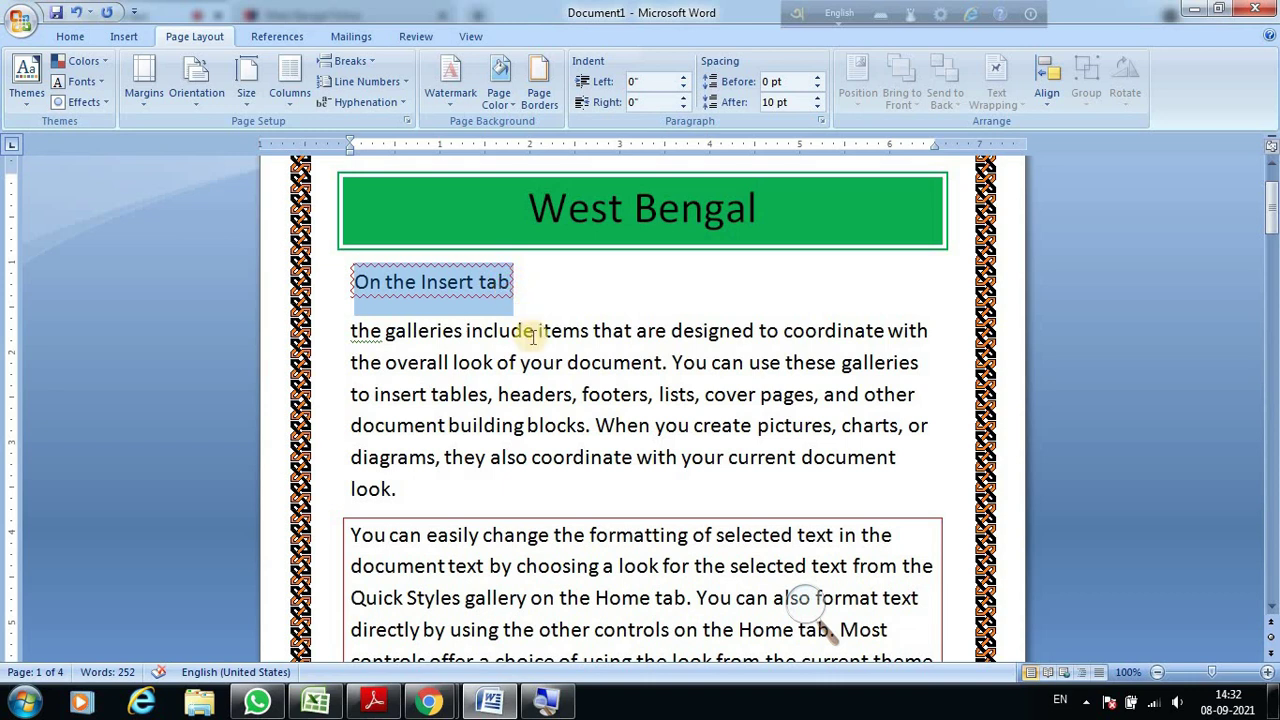
{"action": "scroll", "coordinate": [478, 370], "scroll_direction": "up", "scroll_amount": 2}
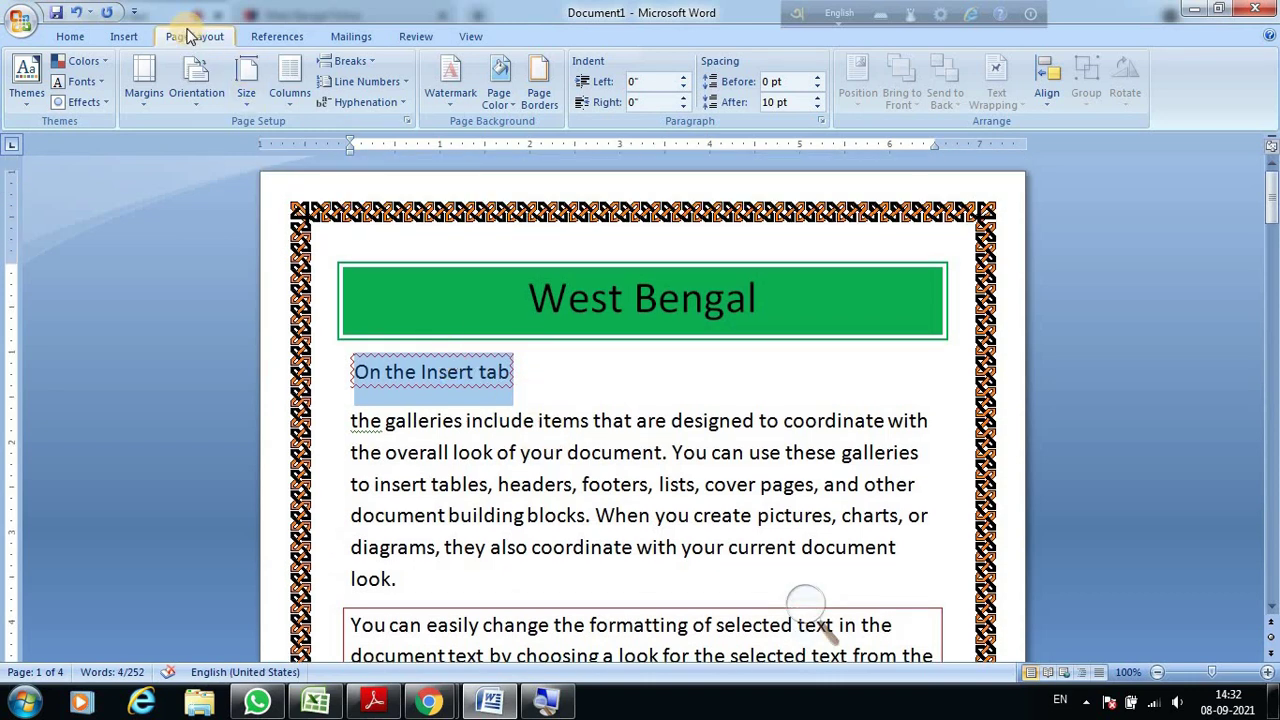
Expand the Fill colour list on the Shading tab of Borders and Shading.
{"action": "left_click", "coordinate": [546, 91]}
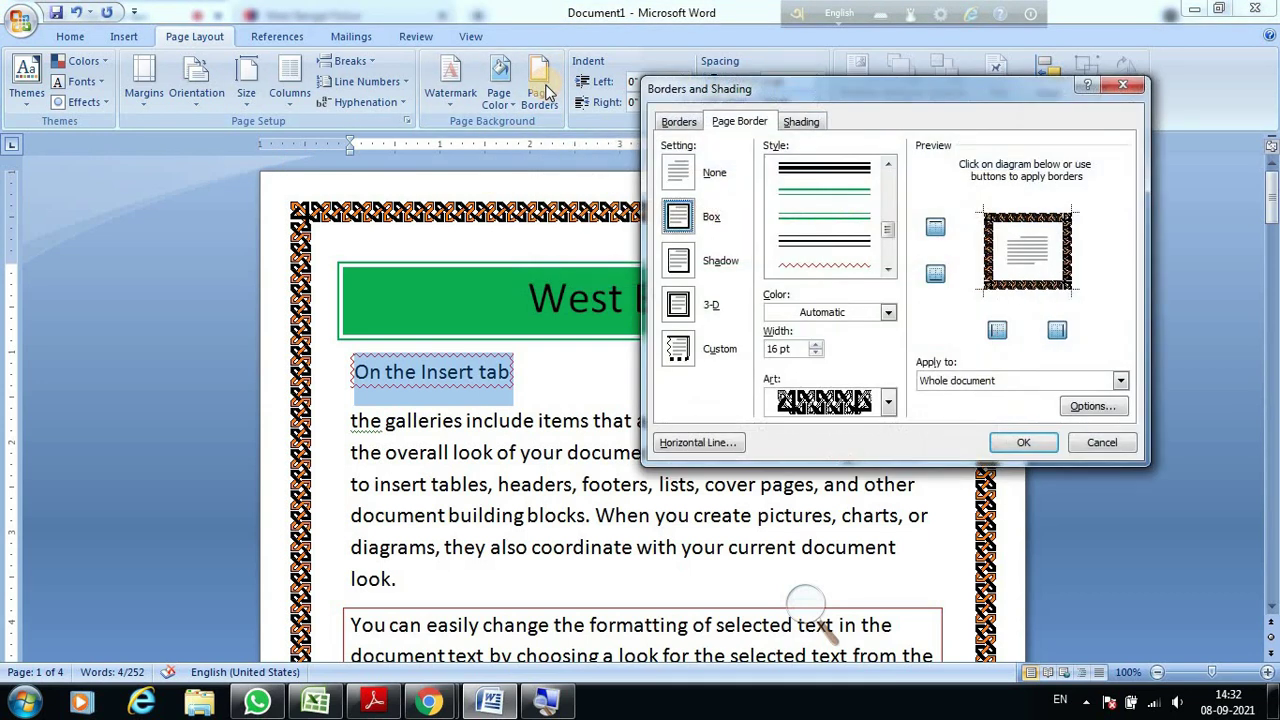
{"action": "left_click_drag", "start_coordinate": [868, 100], "coordinate": [874, 116]}
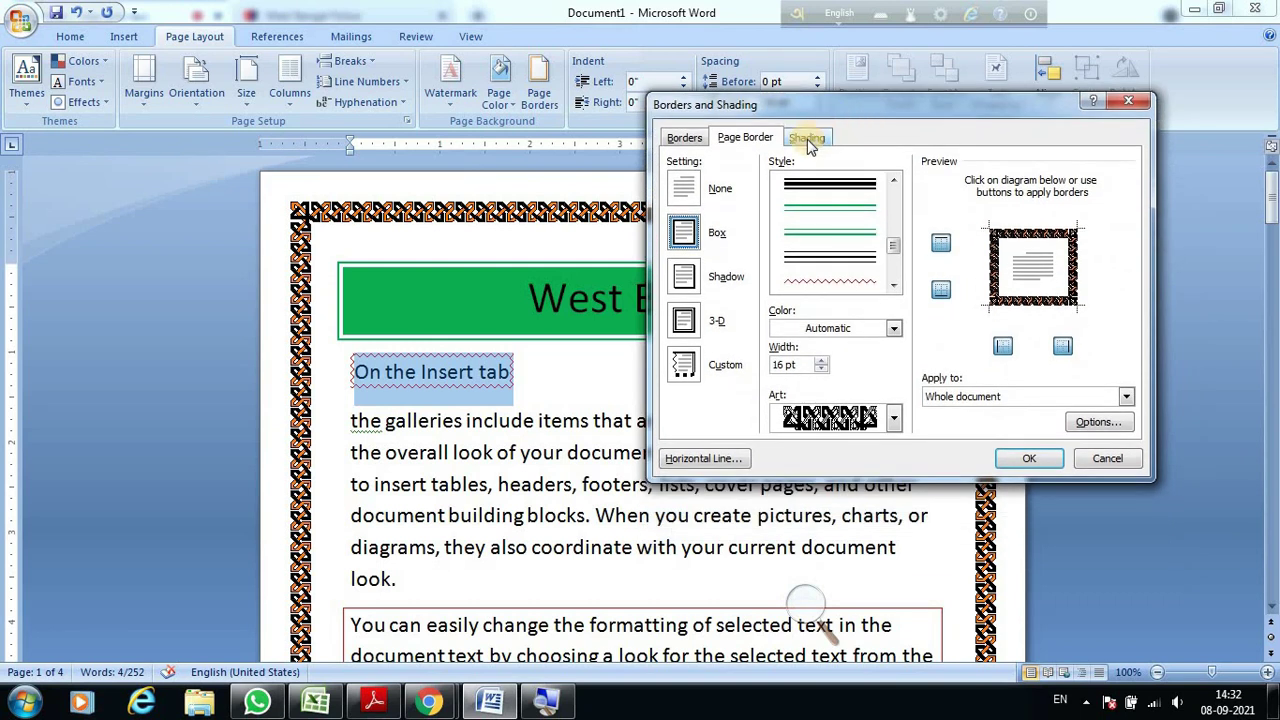
{"action": "left_click", "coordinate": [807, 139]}
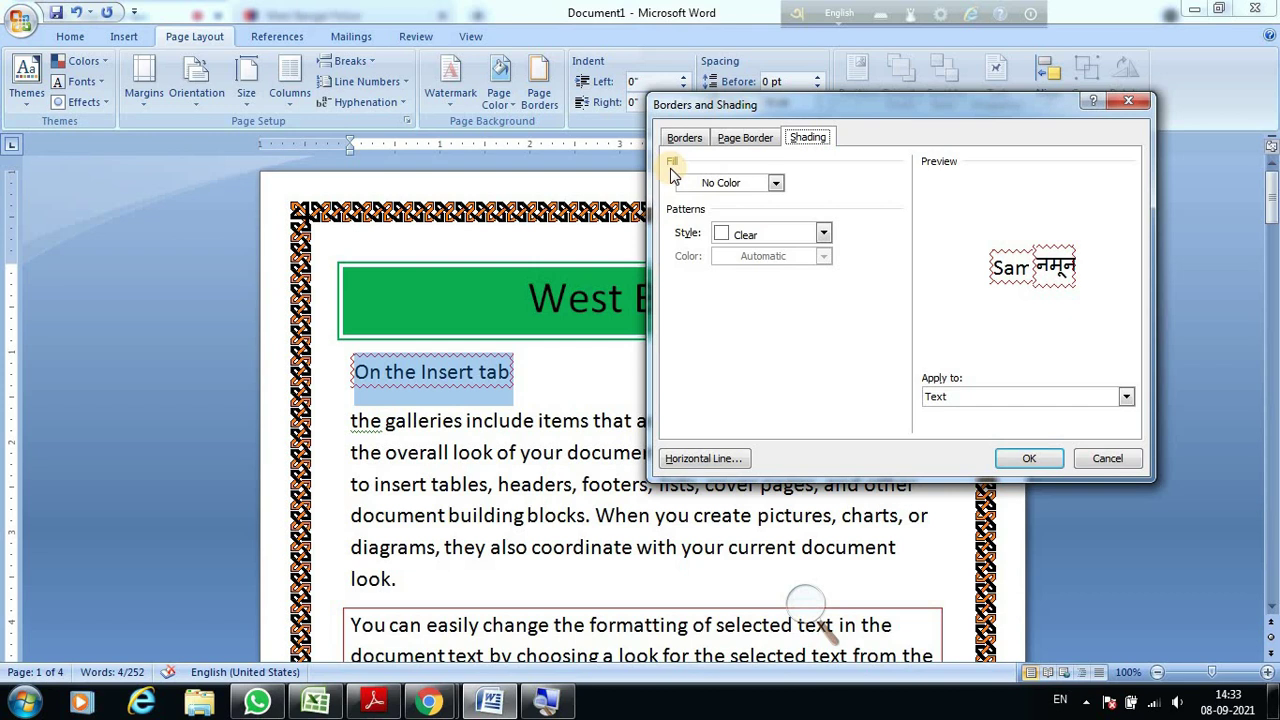
{"action": "left_click", "coordinate": [776, 184]}
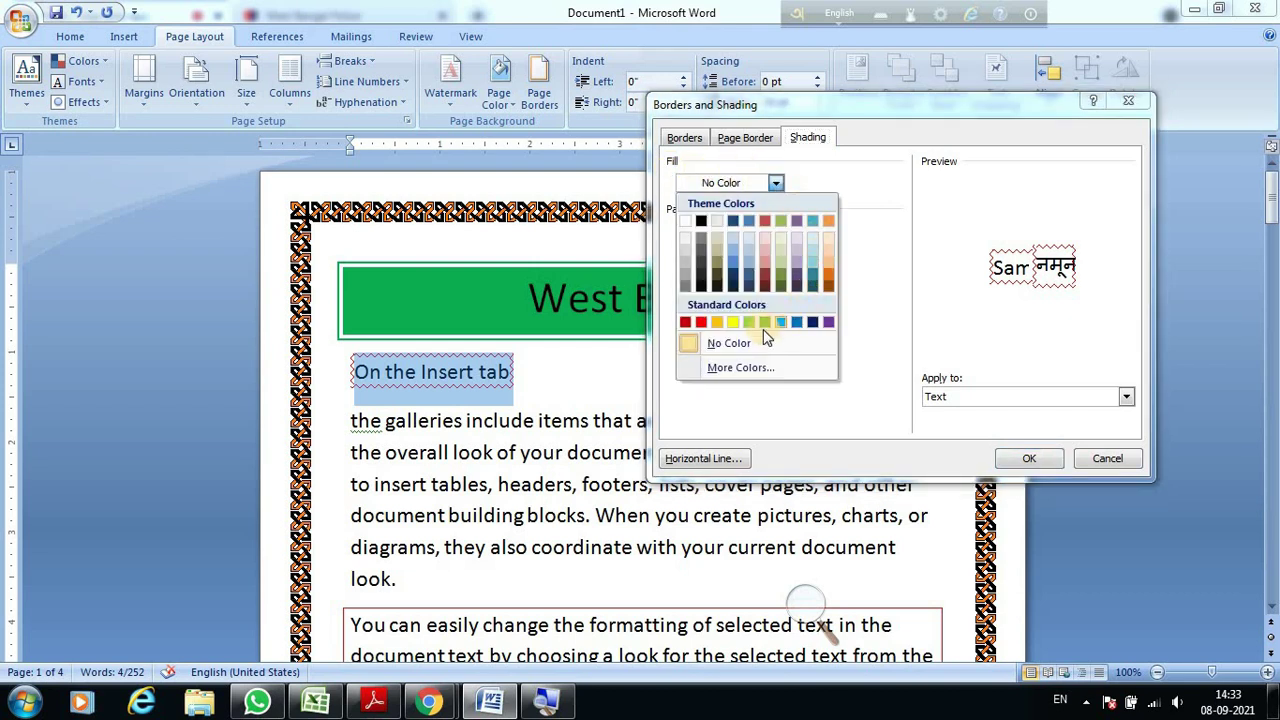
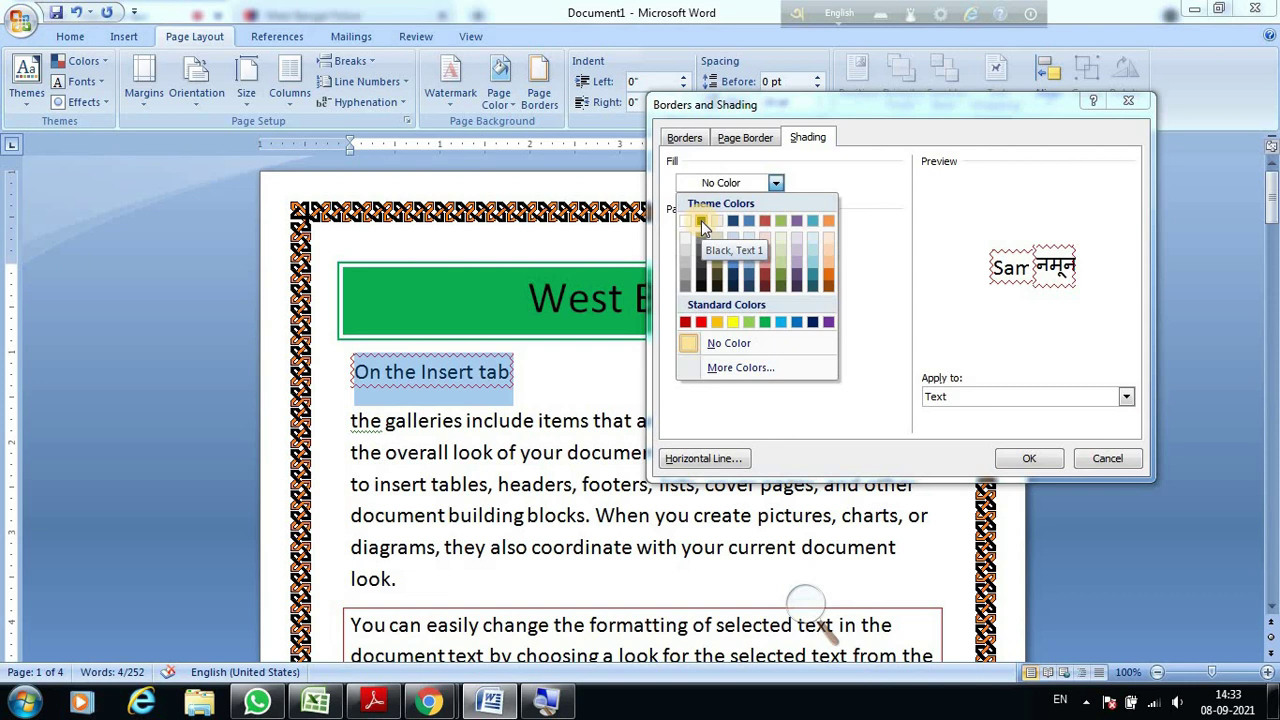
Fill the 'On the Insert tab' heading with Black shading, then return to the Home tab.
{"action": "left_click", "coordinate": [701, 220]}
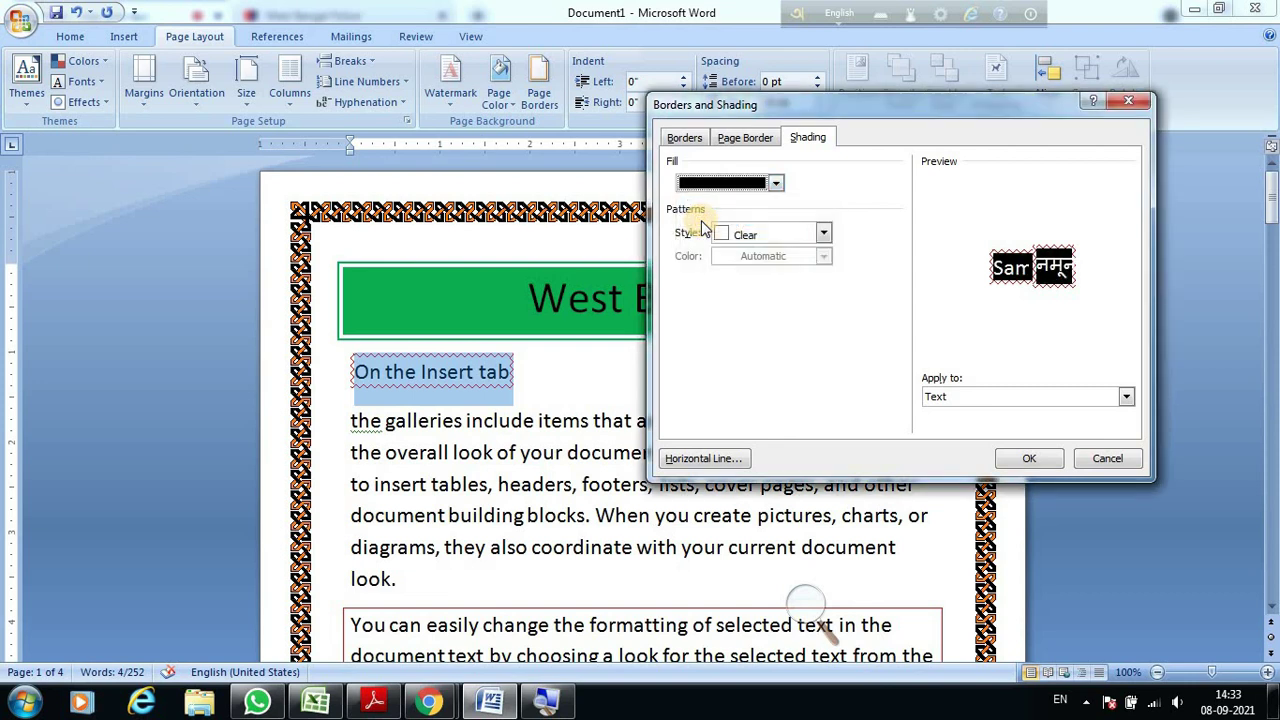
{"action": "left_click", "coordinate": [1032, 462]}
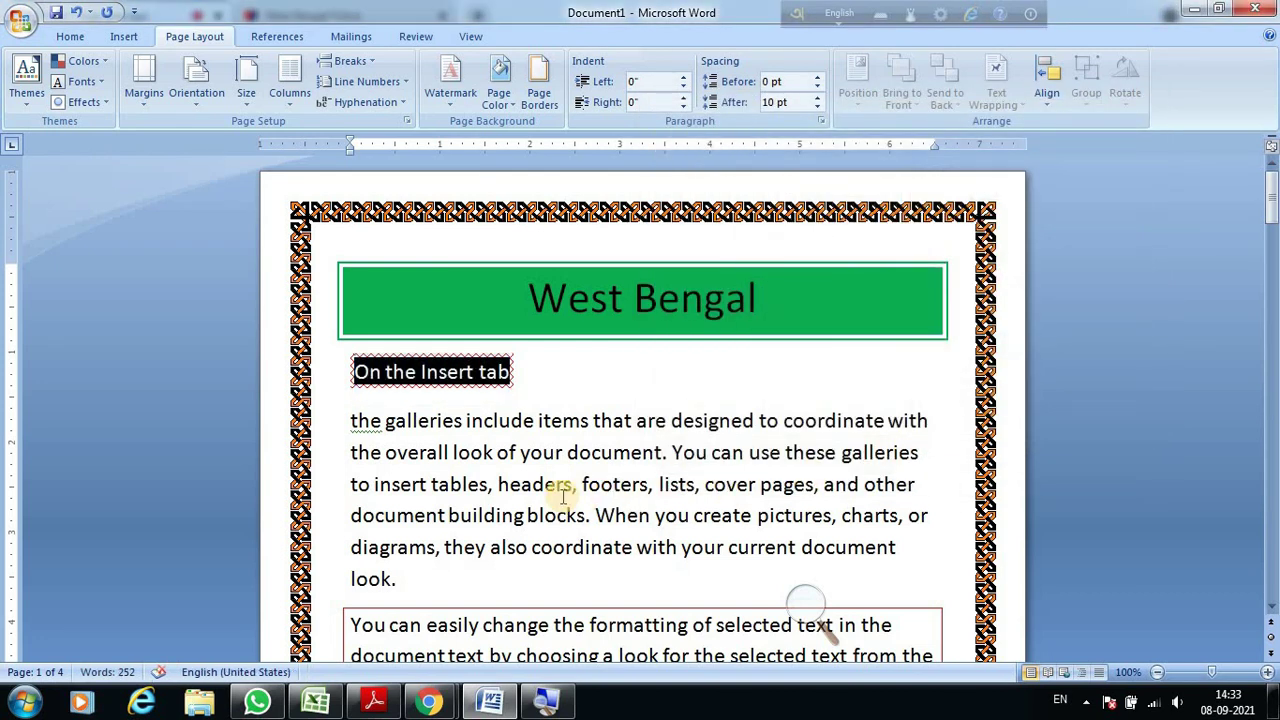
{"action": "scroll", "coordinate": [563, 495], "scroll_direction": "down", "scroll_amount": 2}
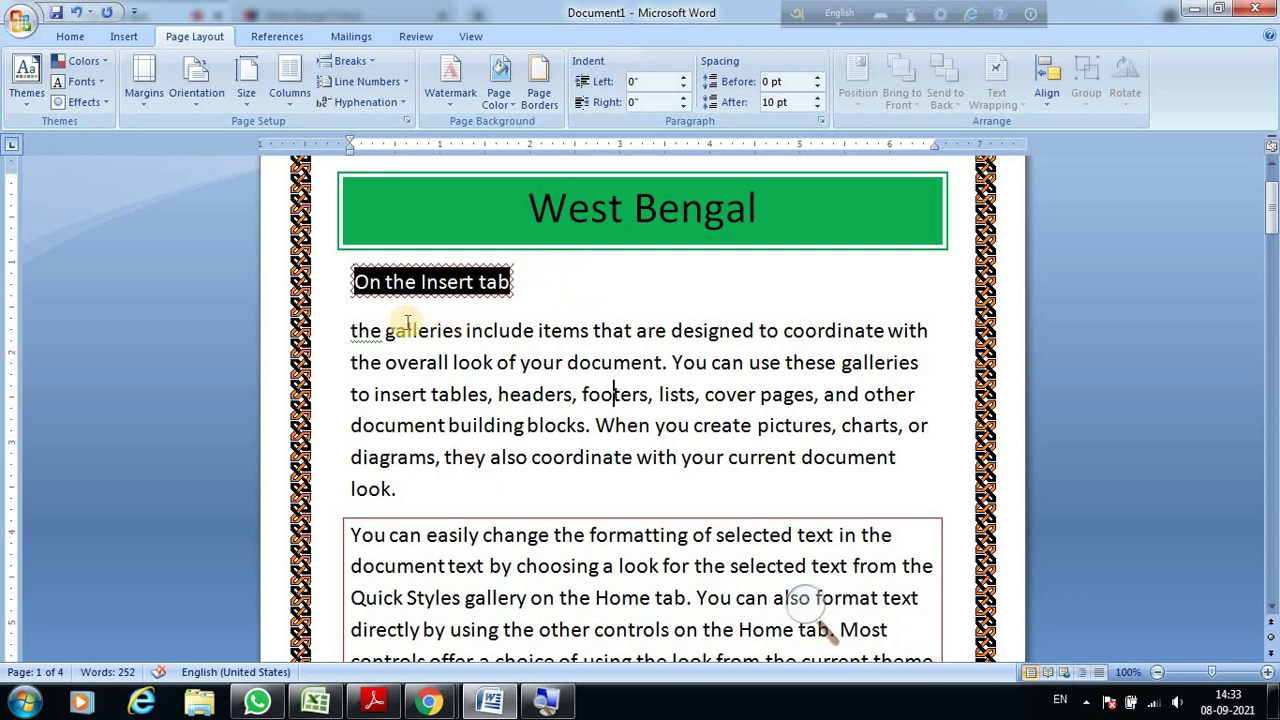
{"action": "left_click", "coordinate": [72, 41]}
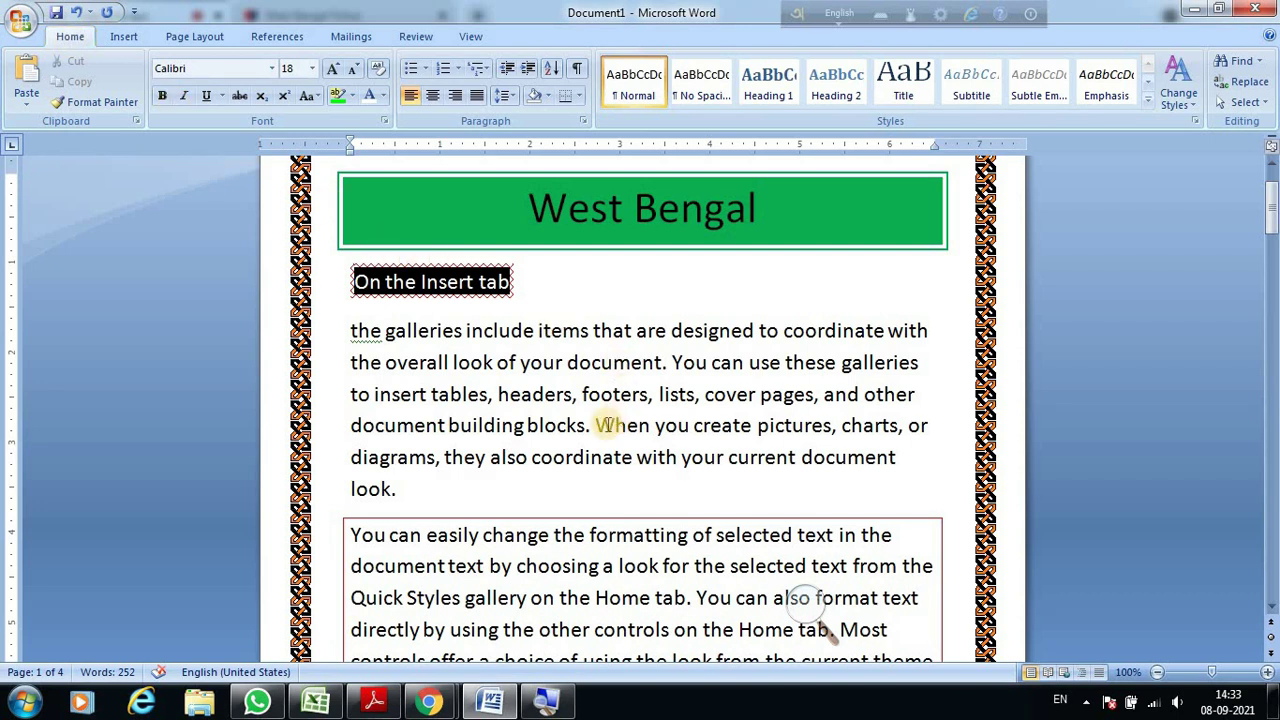
{"action": "scroll", "coordinate": [503, 360], "scroll_direction": "down", "scroll_amount": 3}
Select the 'You can easily change the formatting' paragraph and give it a yellow shading fill.
{"action": "left_click_drag", "start_coordinate": [351, 309], "coordinate": [794, 466]}
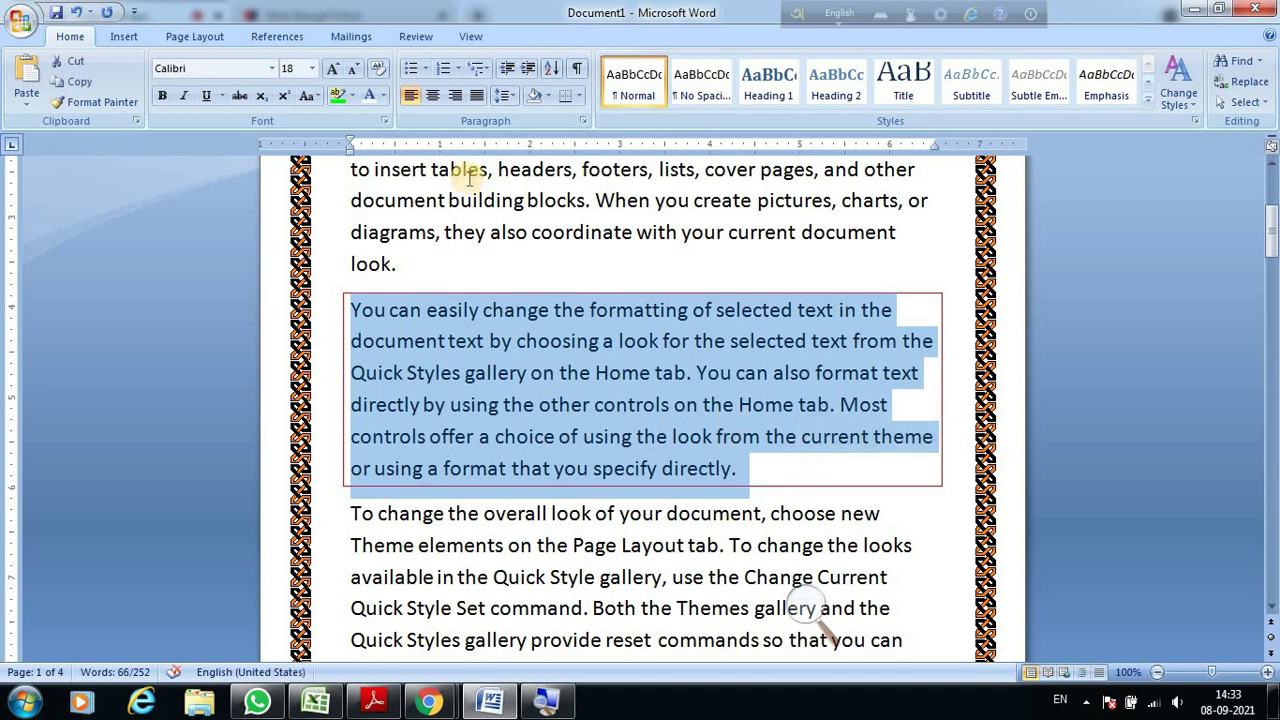
{"action": "left_click", "coordinate": [181, 38]}
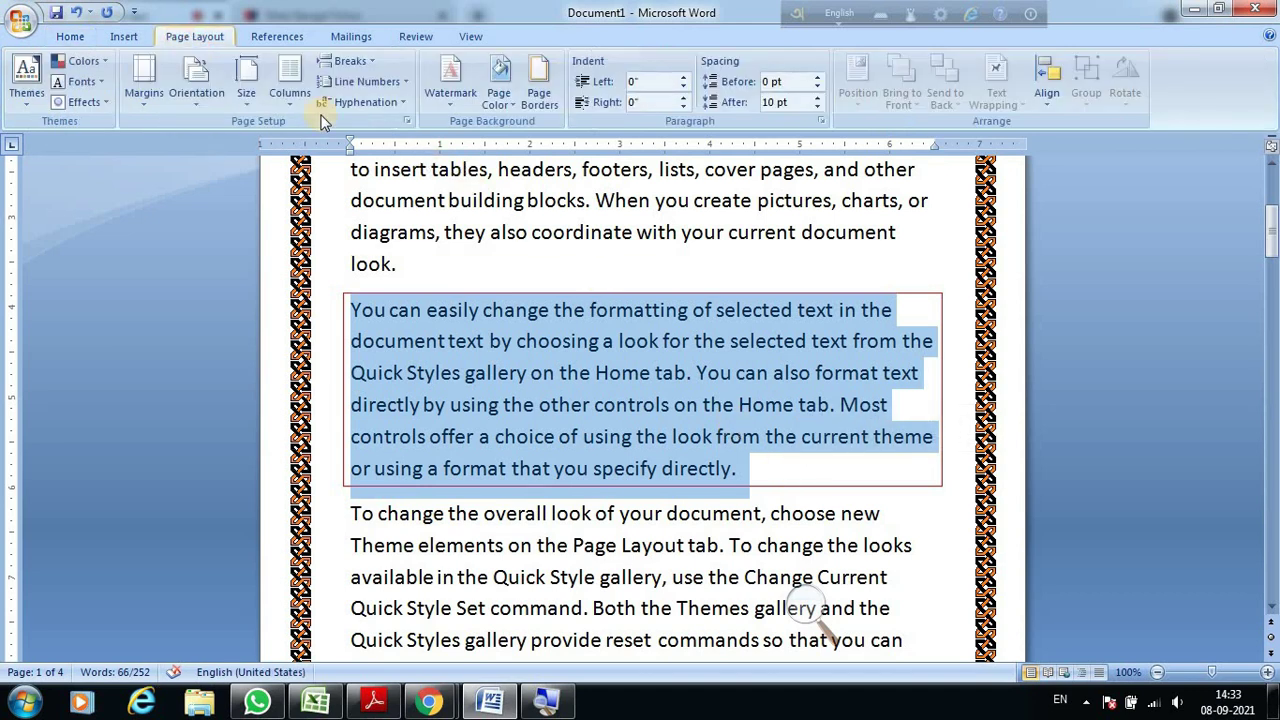
{"action": "left_click", "coordinate": [543, 100]}
{"action": "left_click", "coordinate": [810, 139]}
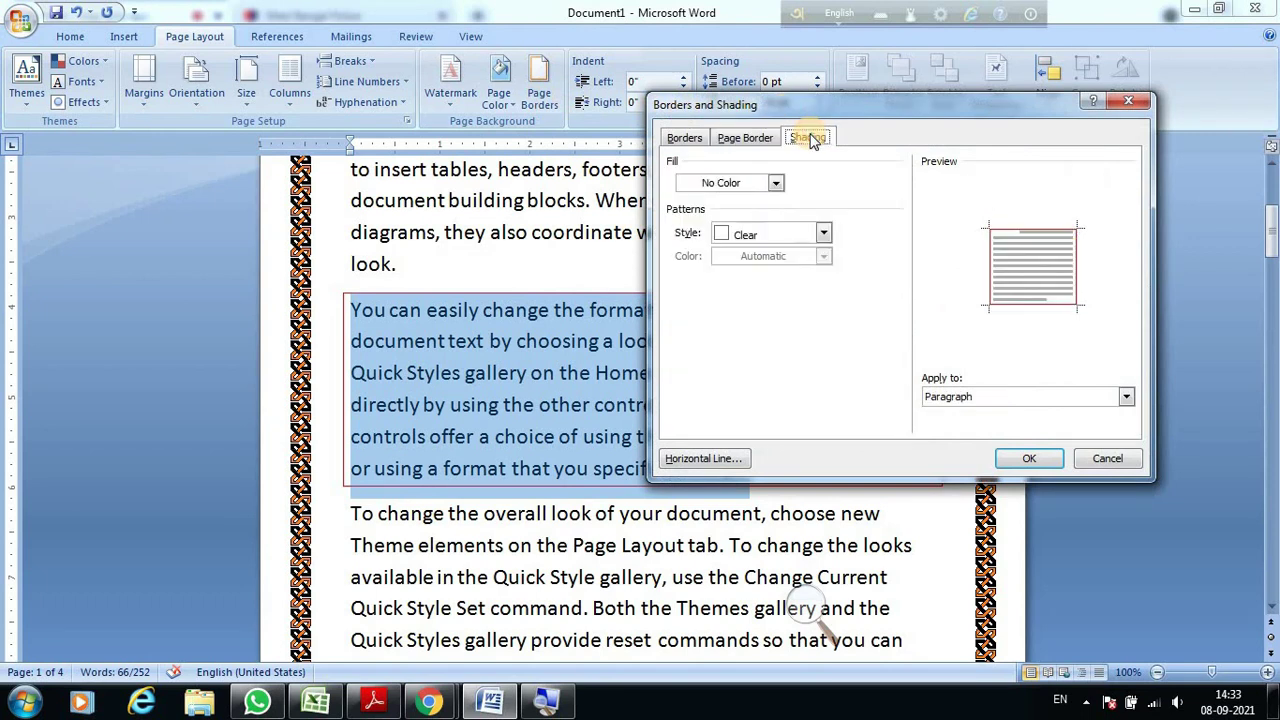
{"action": "left_click", "coordinate": [776, 184]}
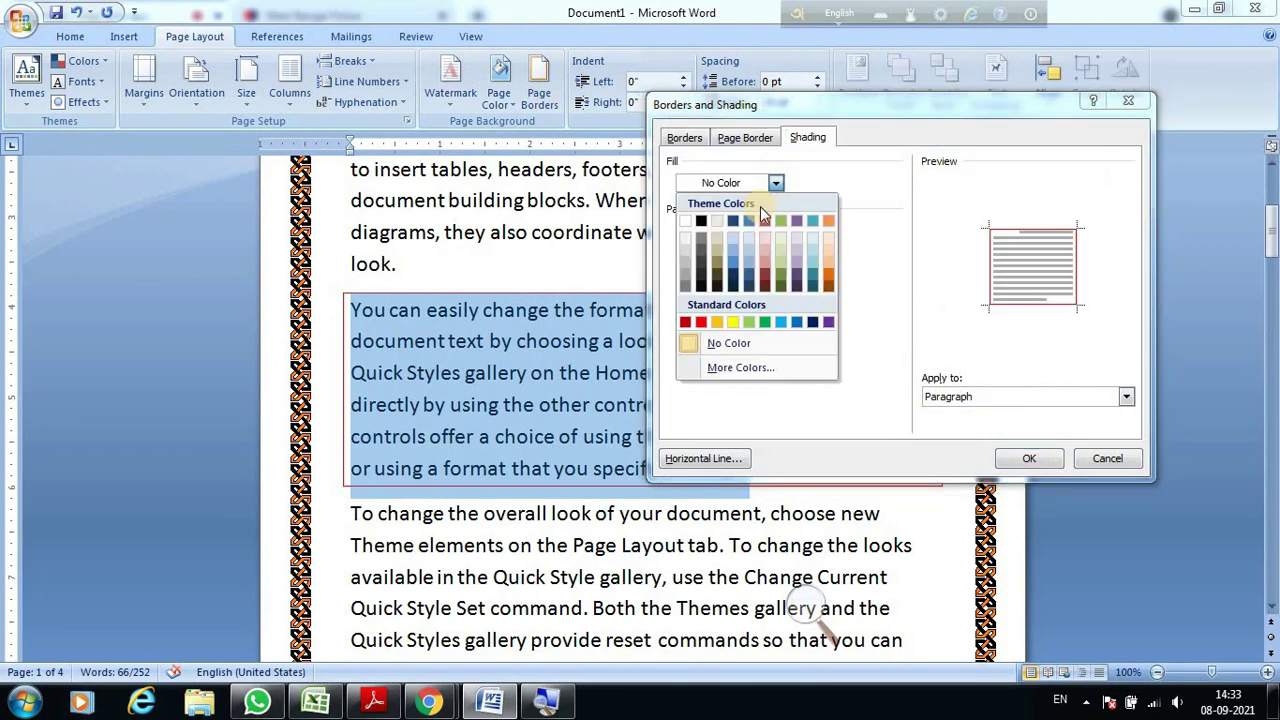
{"action": "left_click", "coordinate": [733, 321]}
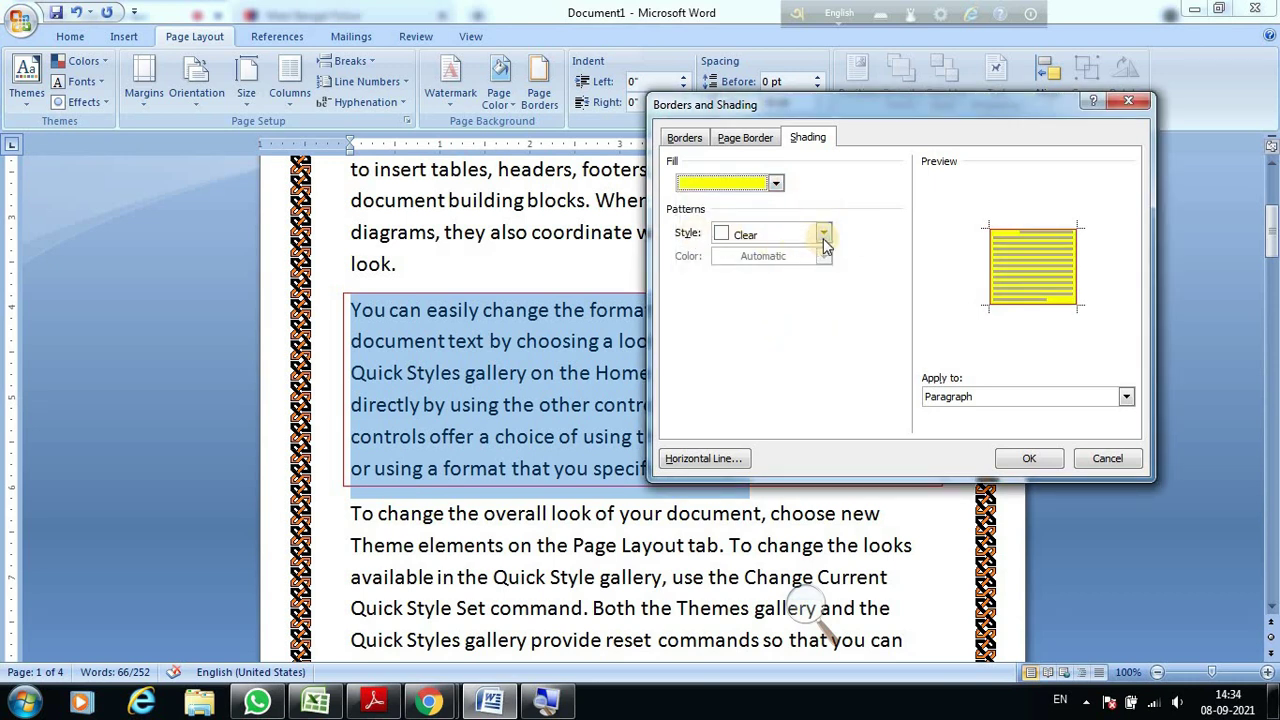
Add a Dk Grid shading pattern in blue and apply it to the paragraph.
{"action": "left_click", "coordinate": [823, 237]}
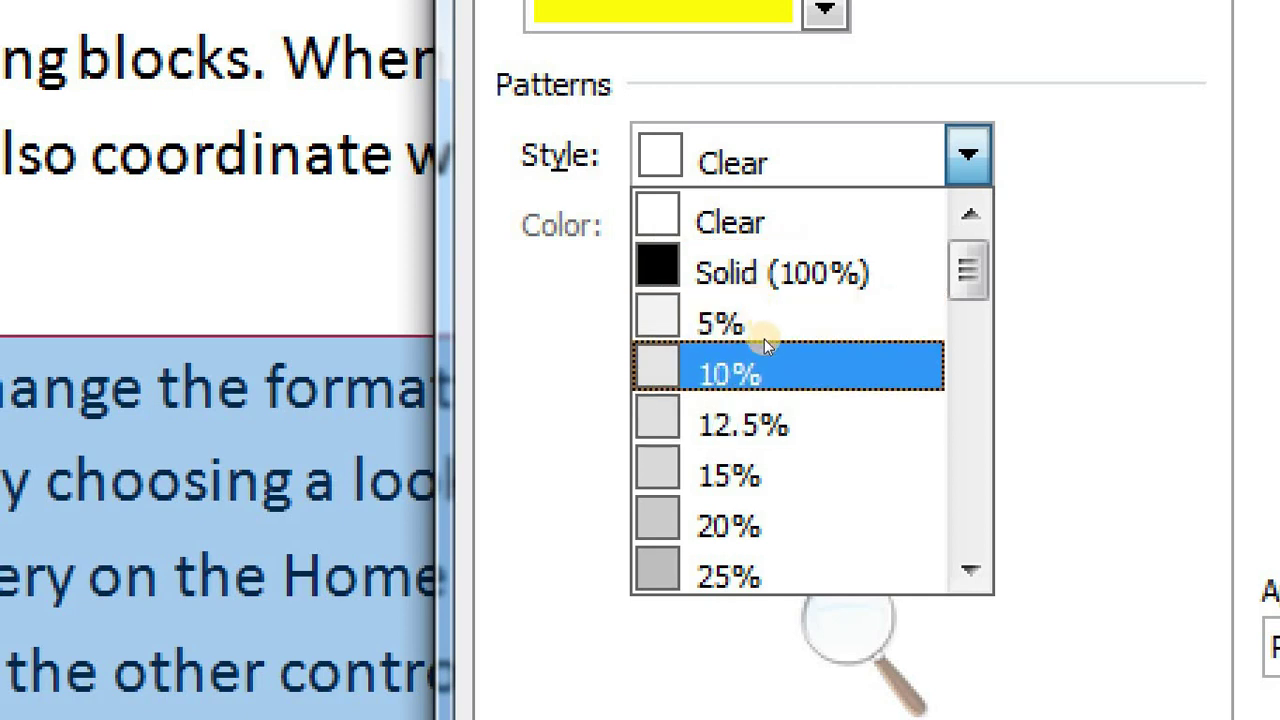
{"action": "scroll", "coordinate": [764, 339], "scroll_direction": "down", "scroll_amount": 1}
{"action": "scroll", "coordinate": [764, 339], "scroll_direction": "down", "scroll_amount": 1}
{"action": "scroll", "coordinate": [764, 339], "scroll_direction": "down", "scroll_amount": 2}
{"action": "scroll", "coordinate": [766, 350], "scroll_direction": "down", "scroll_amount": 1}
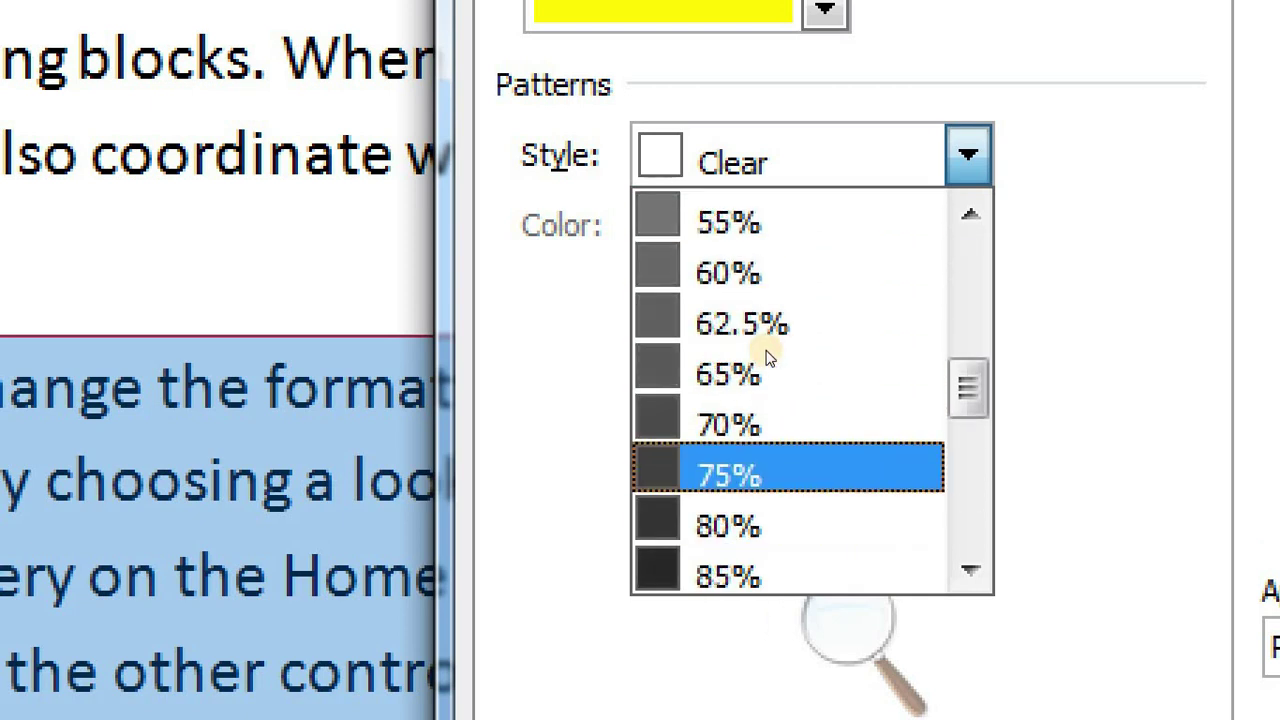
{"action": "scroll", "coordinate": [768, 357], "scroll_direction": "down", "scroll_amount": 1}
{"action": "scroll", "coordinate": [770, 343], "scroll_direction": "down", "scroll_amount": 2}
{"action": "scroll", "coordinate": [770, 343], "scroll_direction": "down", "scroll_amount": 1}
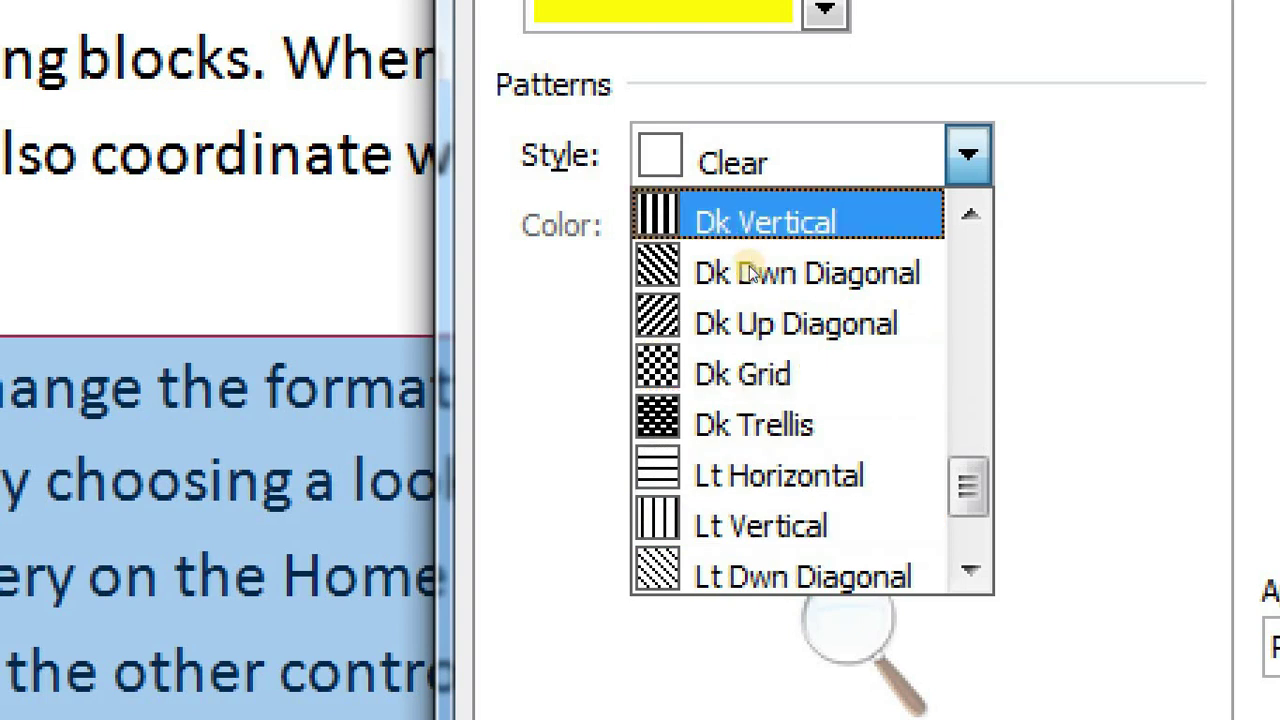
{"action": "key", "text": "Down"}
{"action": "key", "text": "Down"}
{"action": "key", "text": "Down"}
{"action": "key", "text": "Down"}
{"action": "key", "text": "Up"}
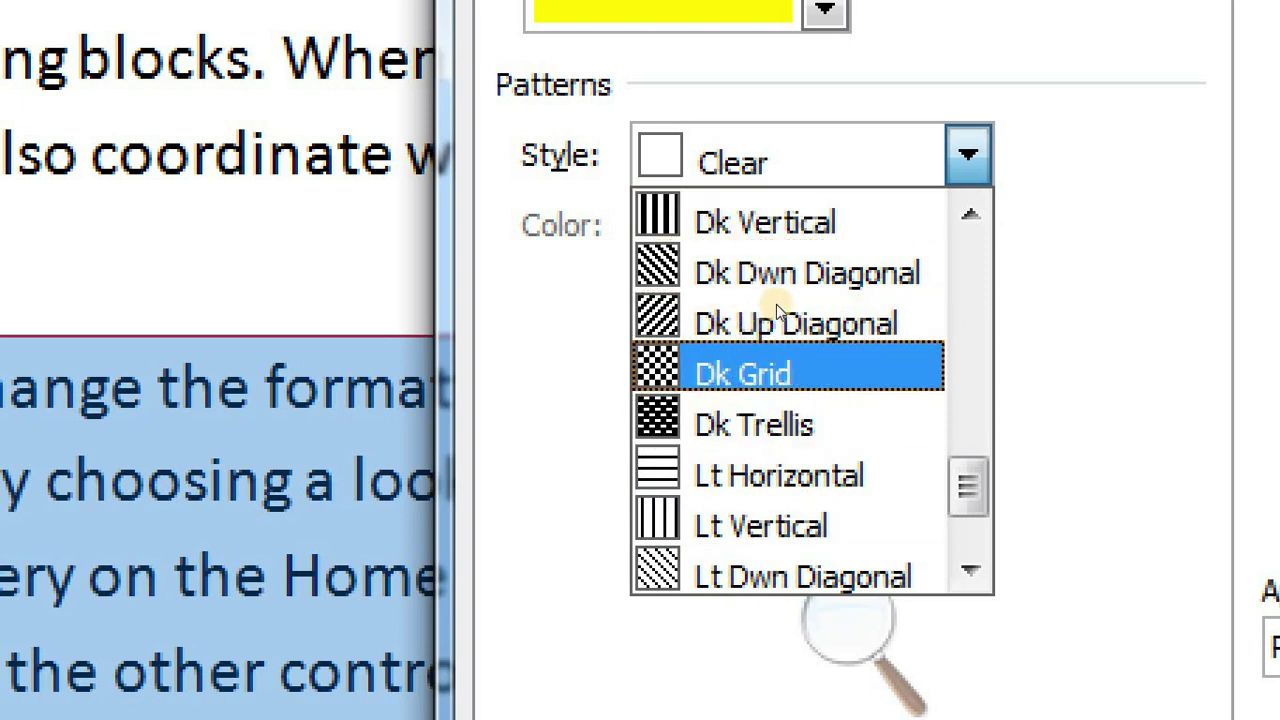
{"action": "scroll", "coordinate": [750, 320], "scroll_direction": "down", "scroll_amount": 3}
{"action": "scroll", "coordinate": [745, 332], "scroll_direction": "down", "scroll_amount": 2}
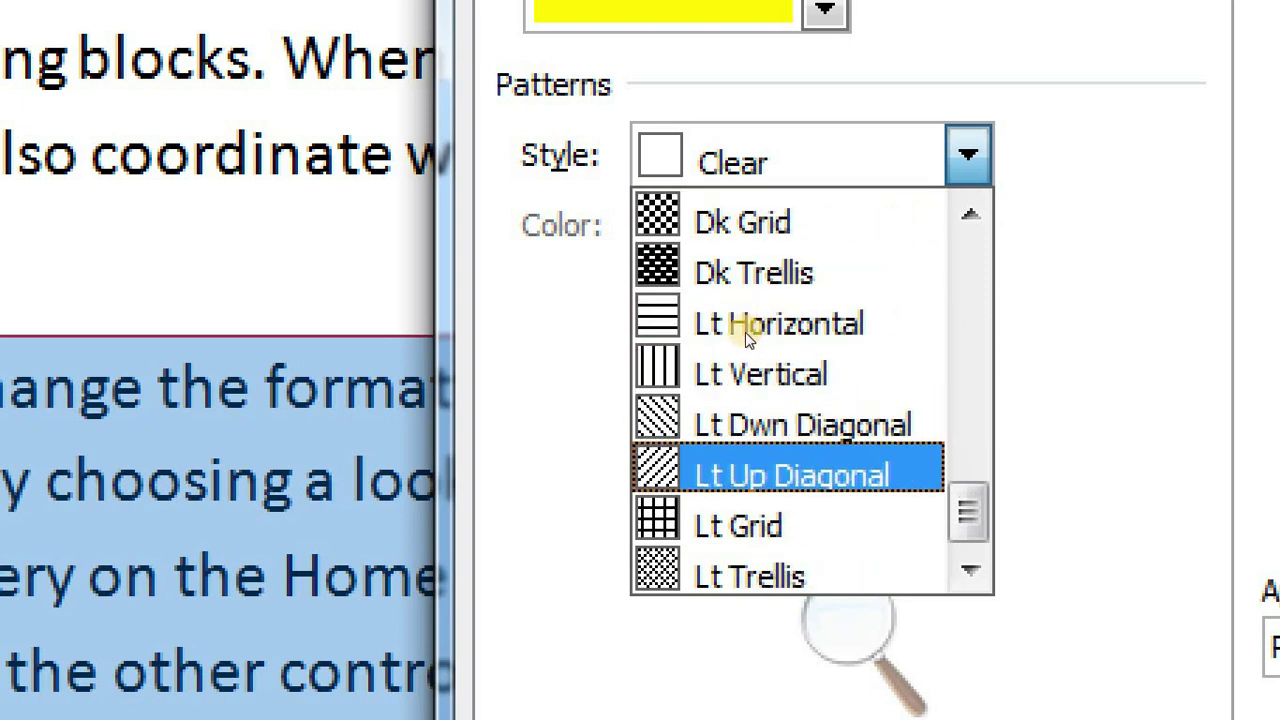
{"action": "scroll", "coordinate": [723, 371], "scroll_direction": "down", "scroll_amount": 2}
{"action": "scroll", "coordinate": [723, 257], "scroll_direction": "up", "scroll_amount": 4}
{"action": "scroll", "coordinate": [723, 263], "scroll_direction": "up", "scroll_amount": 3}
{"action": "left_click", "coordinate": [740, 277]}
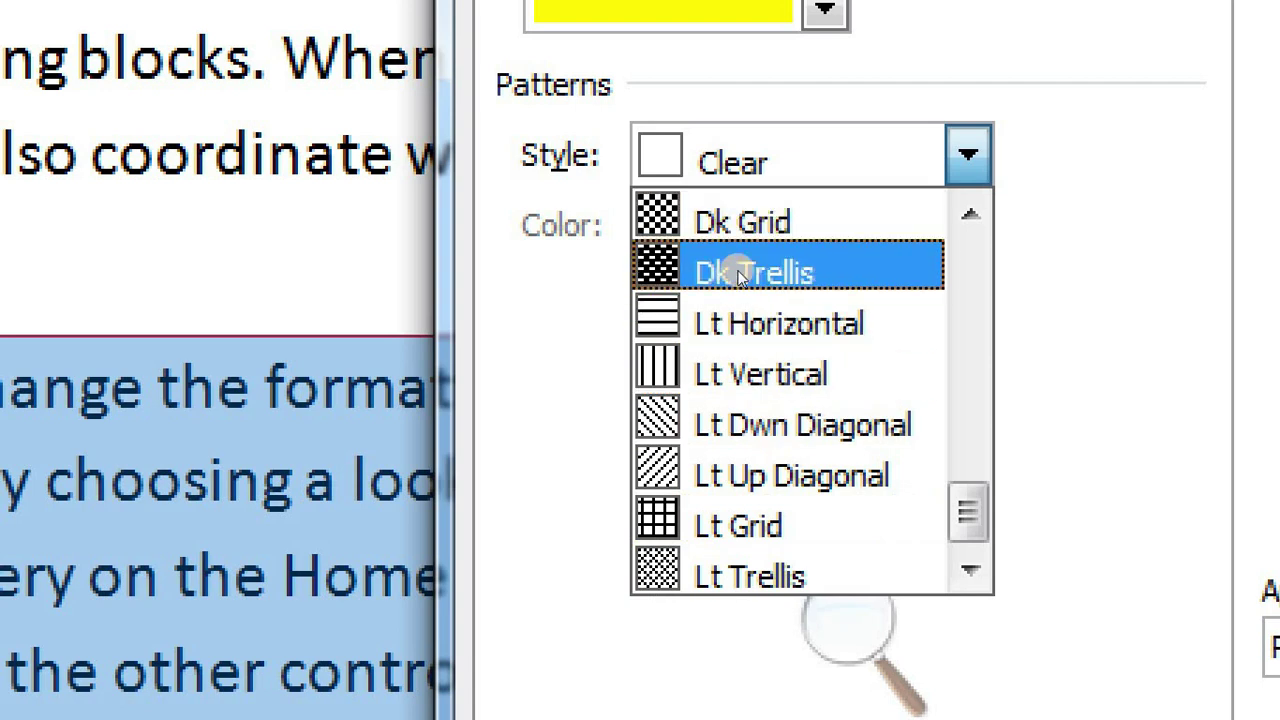
{"action": "scroll", "coordinate": [745, 276], "scroll_direction": "up", "scroll_amount": 1}
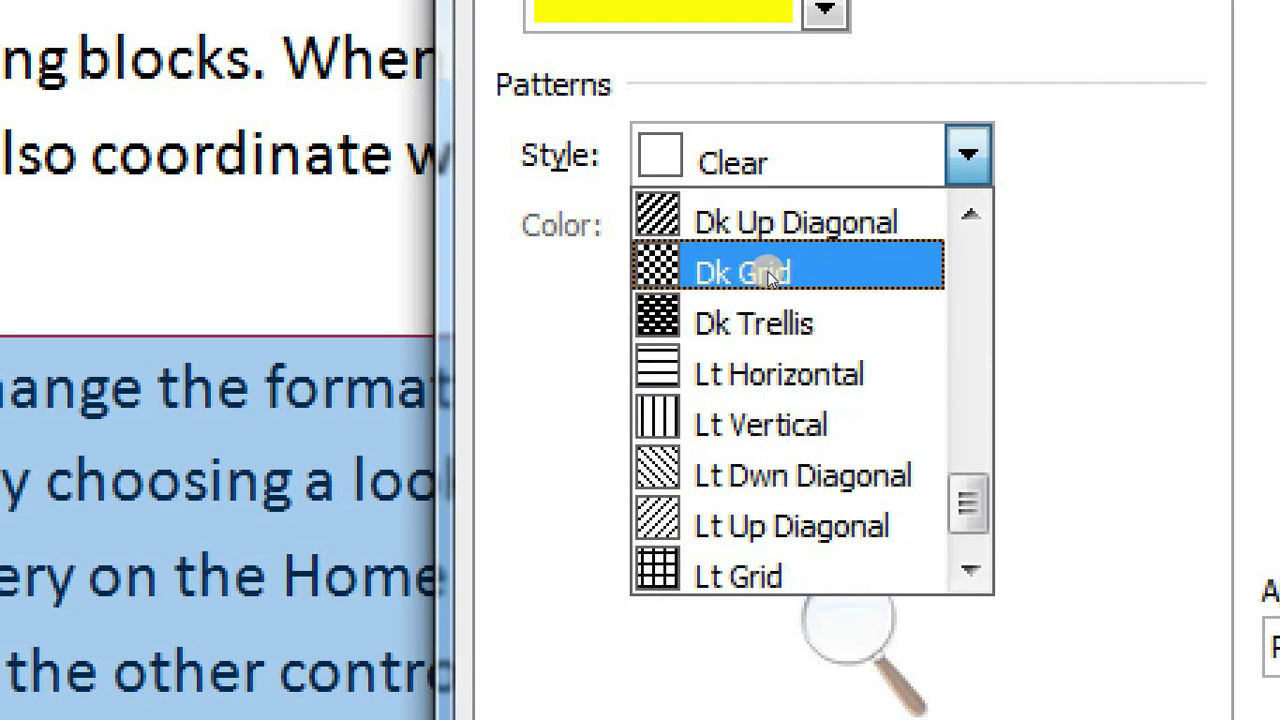
{"action": "left_click", "coordinate": [768, 276]}
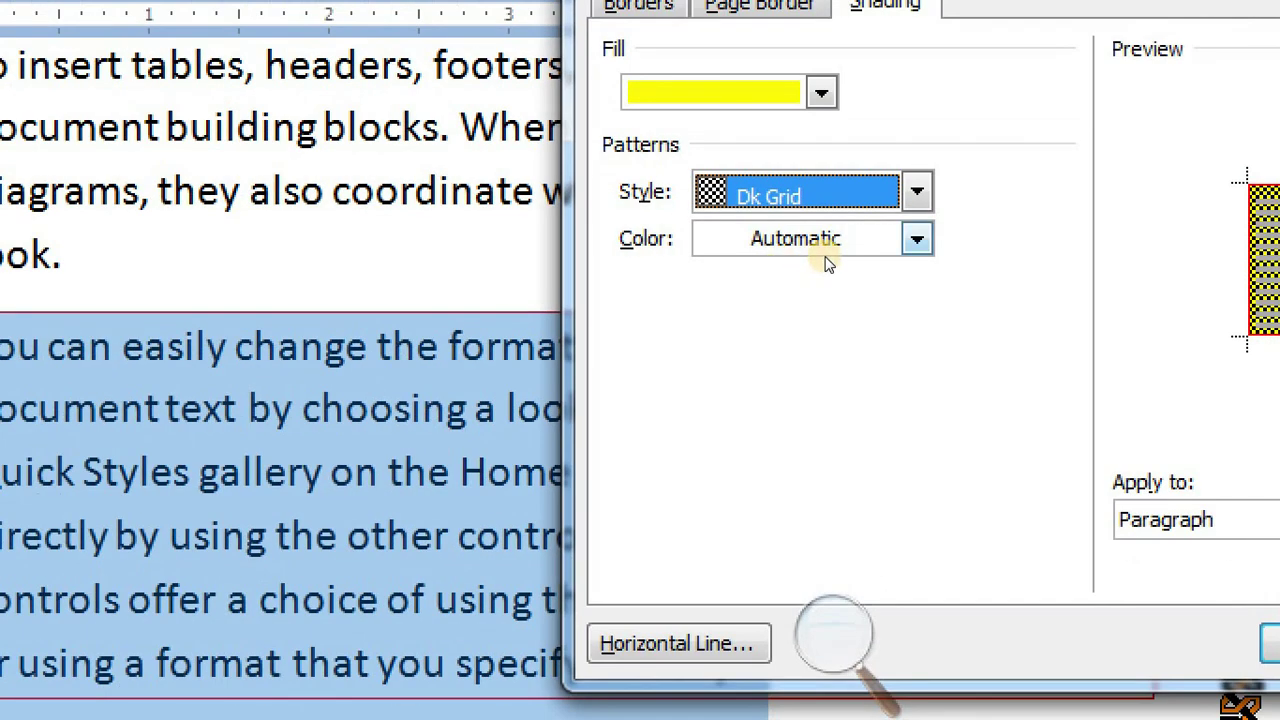
{"action": "left_click", "coordinate": [825, 252]}
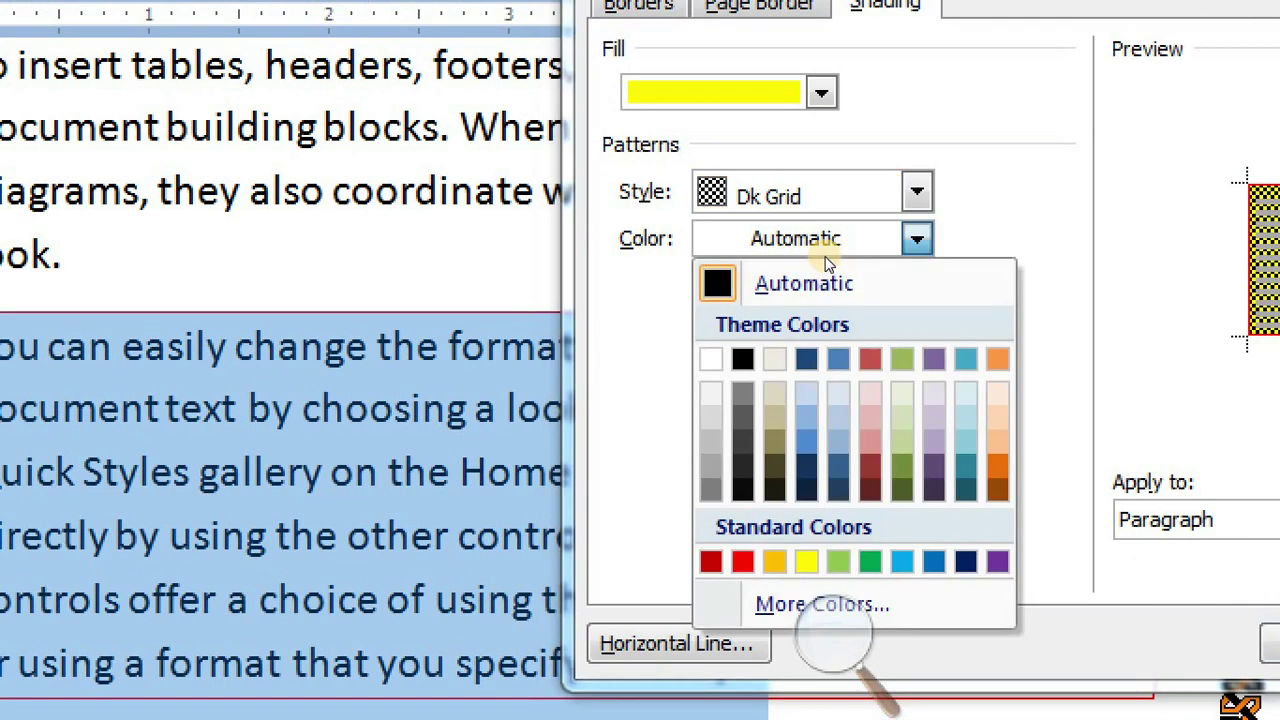
{"action": "left_click", "coordinate": [815, 416]}
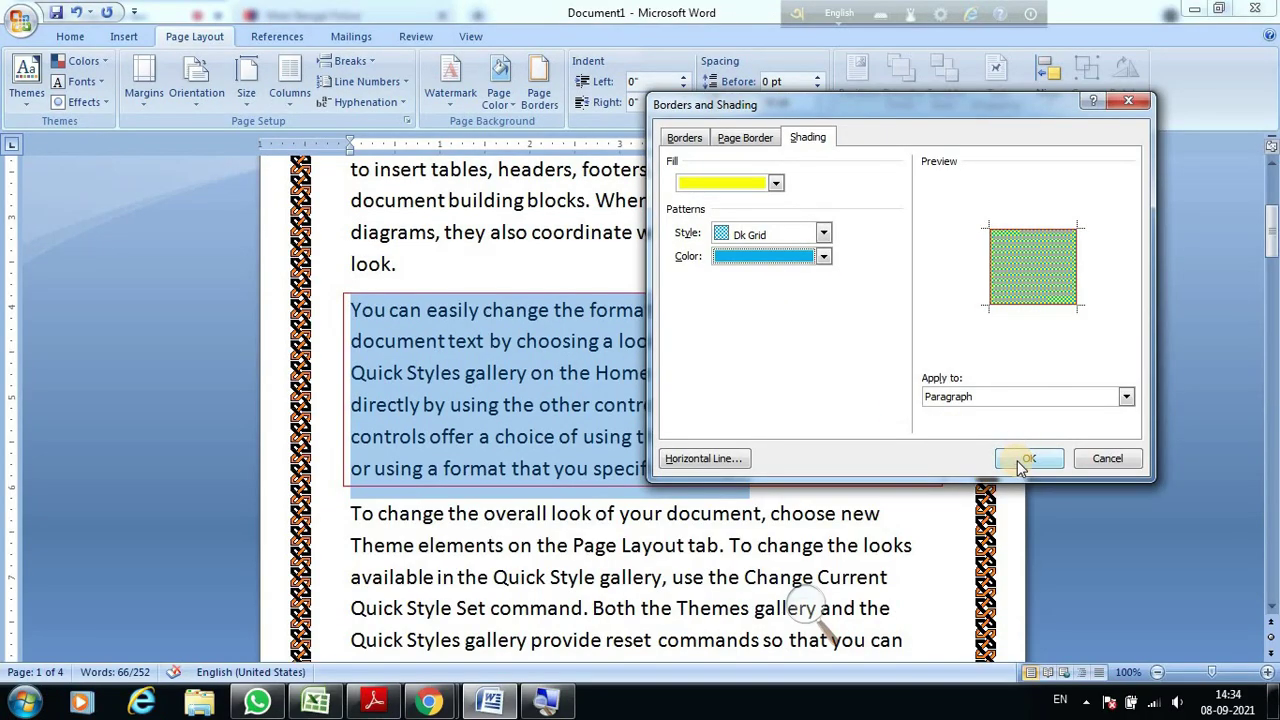
{"action": "left_click", "coordinate": [1027, 460]}
Deselect the shaded paragraph and scroll down to the Shading steps ending in 'Ok' on page 4.
{"action": "left_click", "coordinate": [805, 513]}
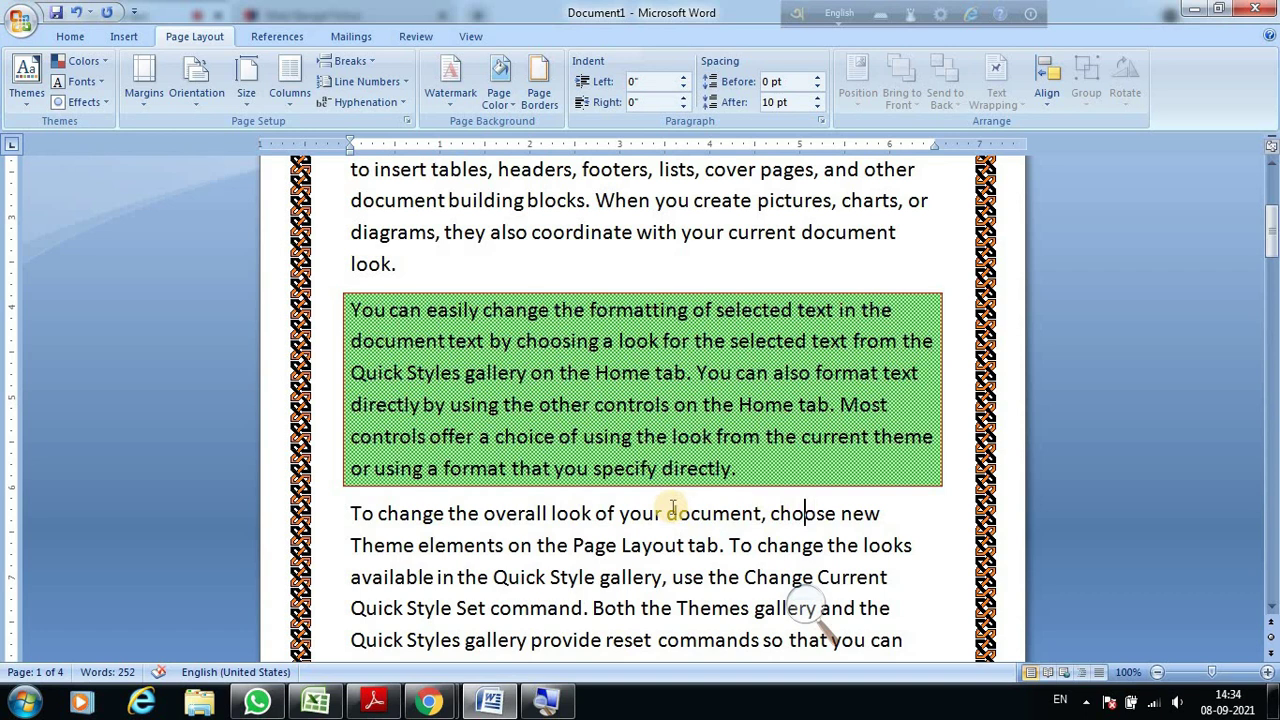
{"action": "scroll", "coordinate": [672, 410], "scroll_direction": "up", "scroll_amount": 3}
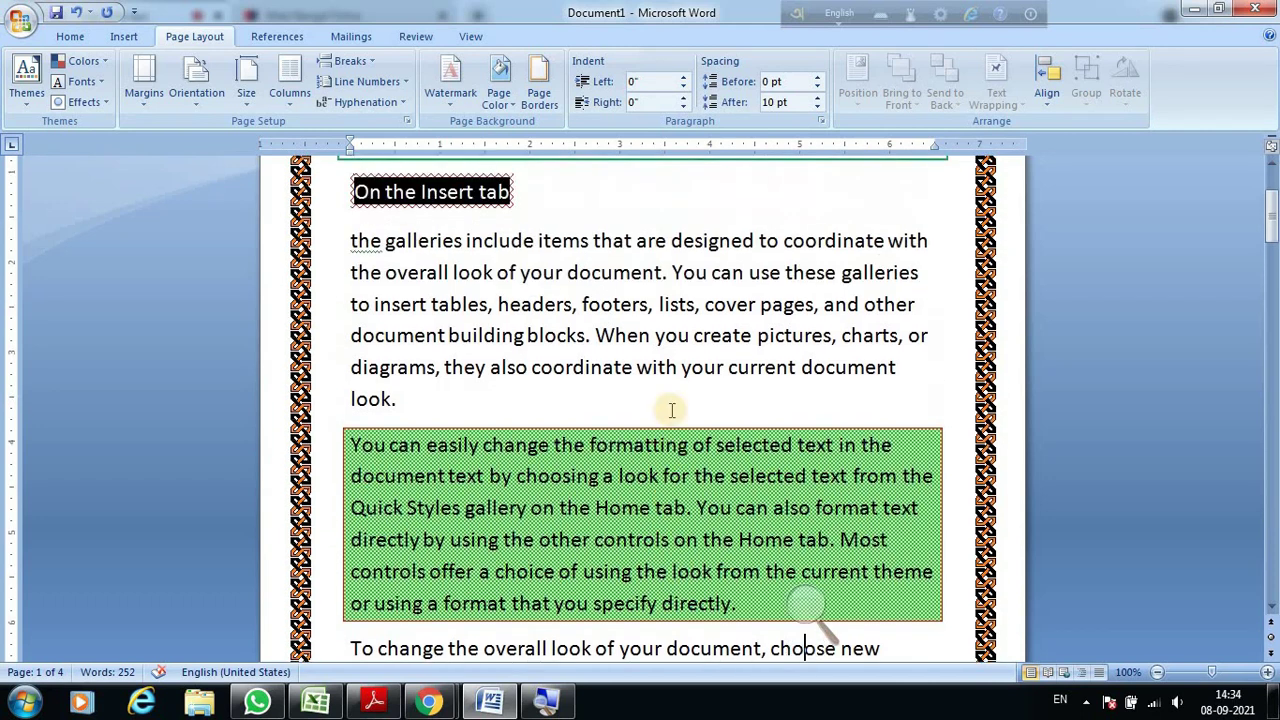
{"action": "scroll", "coordinate": [672, 410], "scroll_direction": "up", "scroll_amount": 2}
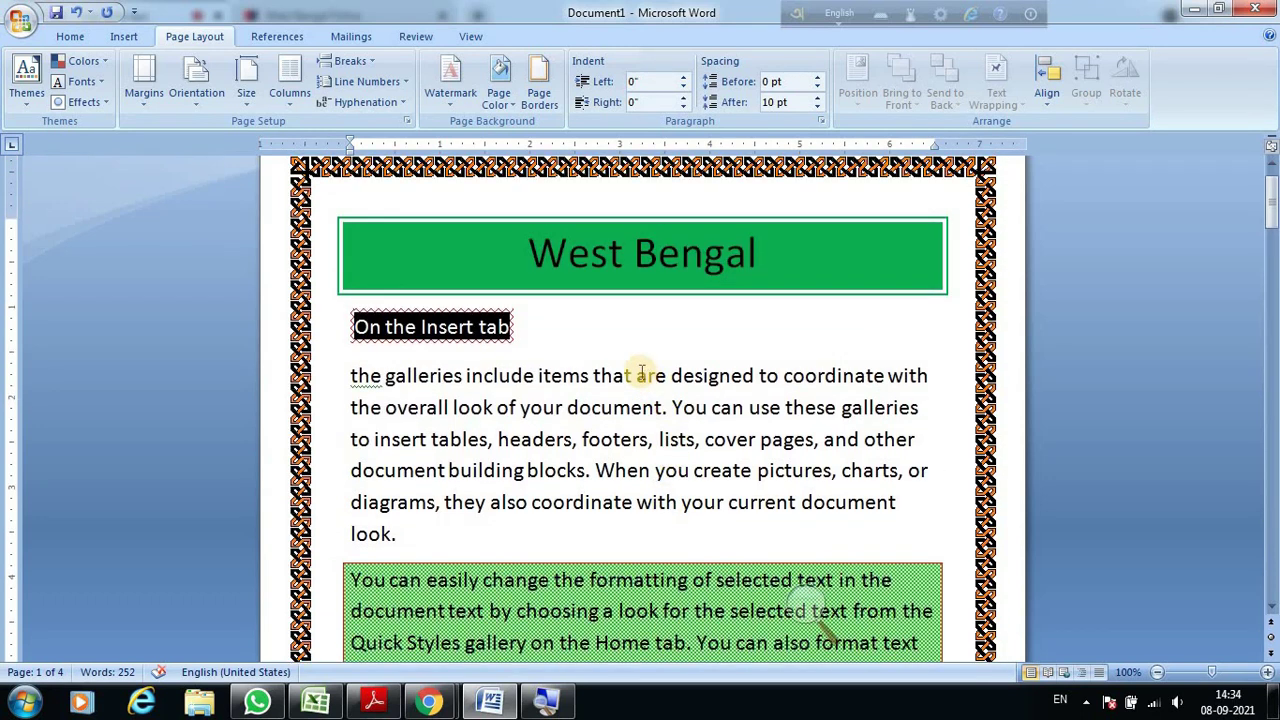
{"action": "scroll", "coordinate": [648, 390], "scroll_direction": "down", "scroll_amount": 3}
{"action": "scroll", "coordinate": [700, 470], "scroll_direction": "down", "scroll_amount": 1}
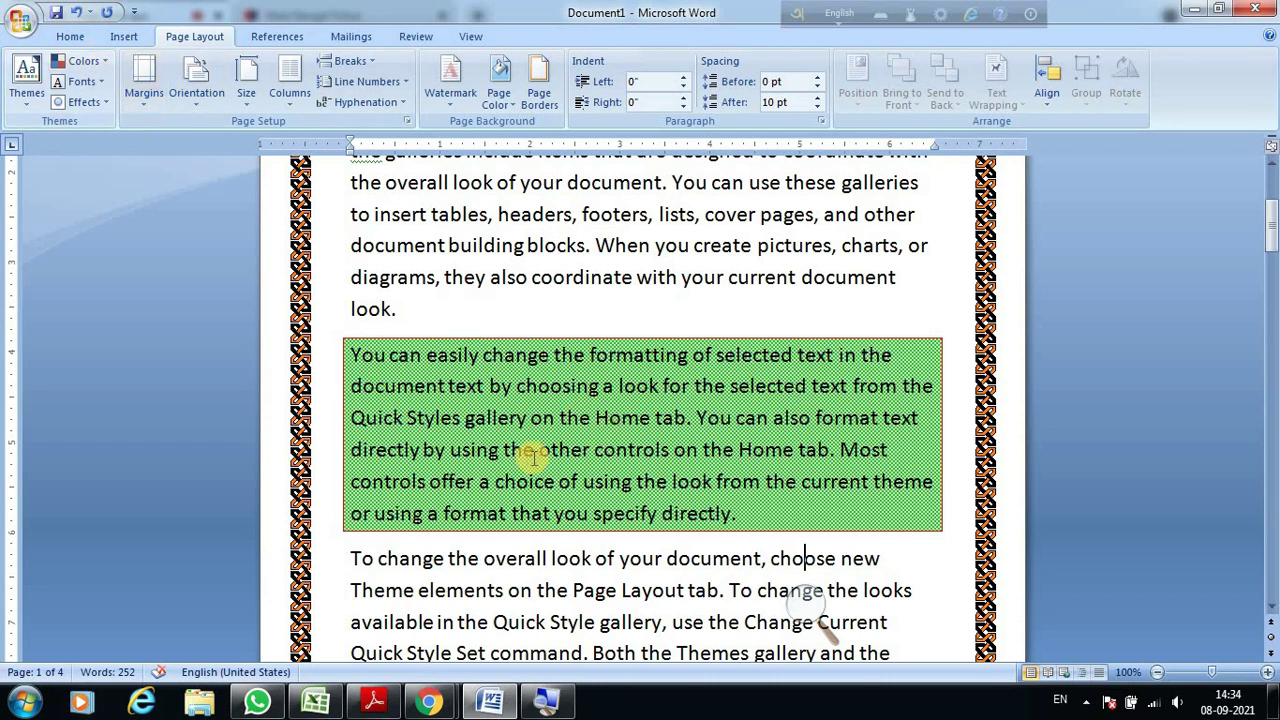
{"action": "scroll", "coordinate": [530, 466], "scroll_direction": "down", "scroll_amount": 1}
{"action": "scroll", "coordinate": [530, 466], "scroll_direction": "down", "scroll_amount": 2}
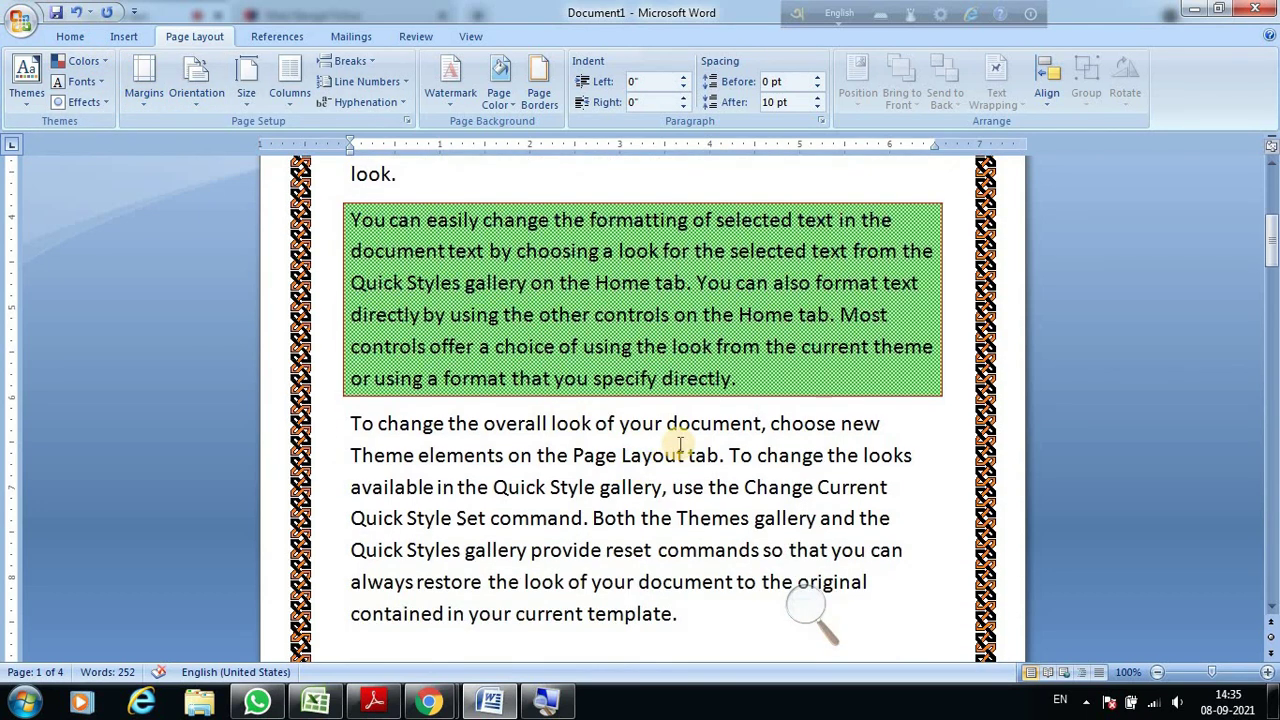
{"action": "scroll", "coordinate": [679, 443], "scroll_direction": "down", "scroll_amount": 1}
{"action": "scroll", "coordinate": [679, 443], "scroll_direction": "up", "scroll_amount": 1}
{"action": "scroll", "coordinate": [679, 443], "scroll_direction": "up", "scroll_amount": 4}
{"action": "scroll", "coordinate": [679, 443], "scroll_direction": "down", "scroll_amount": 6}
{"action": "scroll", "coordinate": [679, 443], "scroll_direction": "down", "scroll_amount": 8}
{"action": "scroll", "coordinate": [679, 443], "scroll_direction": "down", "scroll_amount": 4}
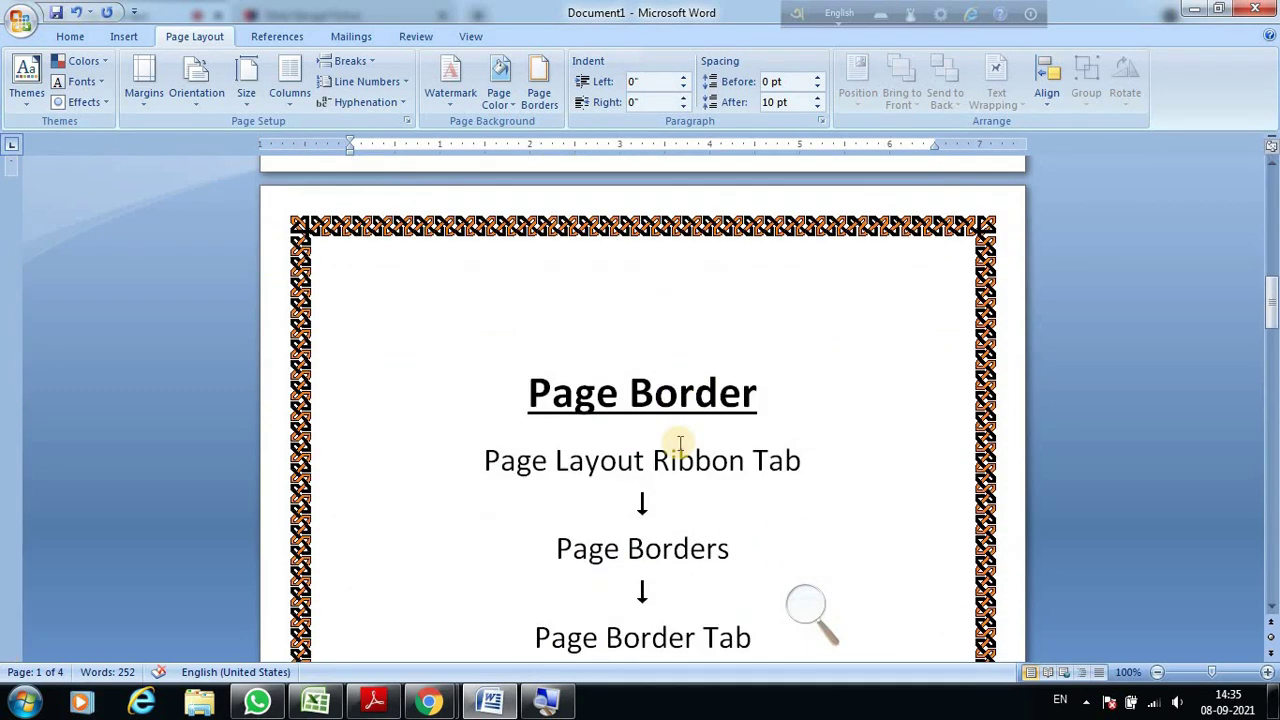
{"action": "scroll", "coordinate": [679, 443], "scroll_direction": "up", "scroll_amount": 7}
{"action": "scroll", "coordinate": [670, 435], "scroll_direction": "up", "scroll_amount": 2}
{"action": "scroll", "coordinate": [670, 430], "scroll_direction": "down", "scroll_amount": 15}
{"action": "scroll", "coordinate": [686, 425], "scroll_direction": "down", "scroll_amount": 9}
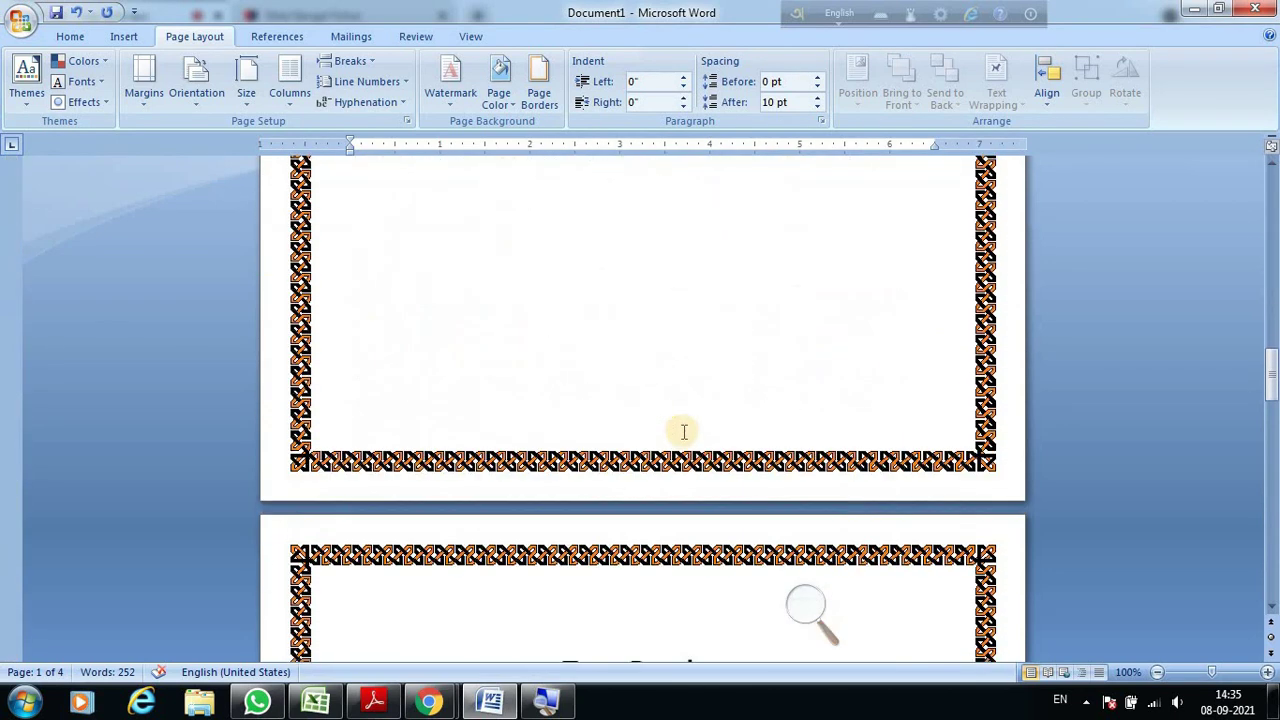
{"action": "scroll", "coordinate": [684, 431], "scroll_direction": "down", "scroll_amount": 7}
{"action": "scroll", "coordinate": [674, 449], "scroll_direction": "down", "scroll_amount": 8}
{"action": "scroll", "coordinate": [674, 457], "scroll_direction": "down", "scroll_amount": 7}
{"action": "scroll", "coordinate": [674, 457], "scroll_direction": "down", "scroll_amount": 14}
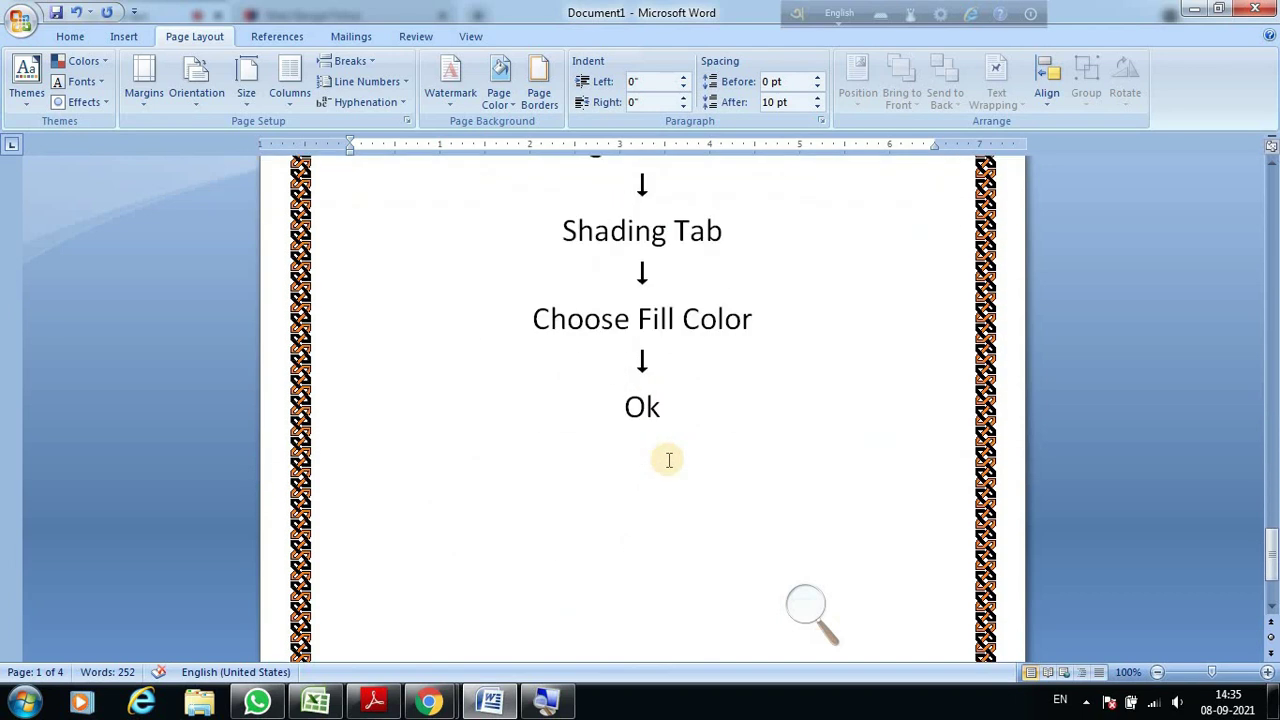
{"action": "scroll", "coordinate": [668, 460], "scroll_direction": "down", "scroll_amount": 3}
On a new line below the final 'Ok', enter =rand(2) to generate sample paragraphs.
{"action": "left_click", "coordinate": [553, 397]}
{"action": "left_click", "coordinate": [721, 372]}
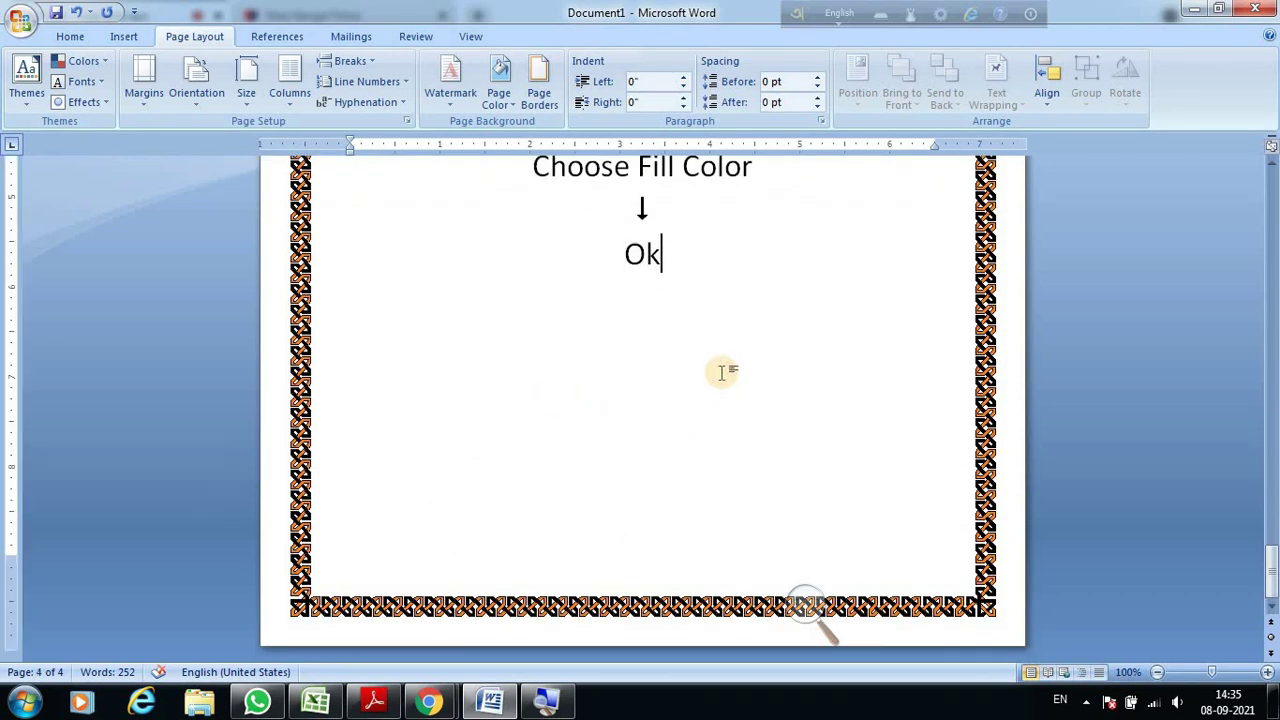
{"action": "key", "text": "Return"}
{"action": "key", "text": "Return"}
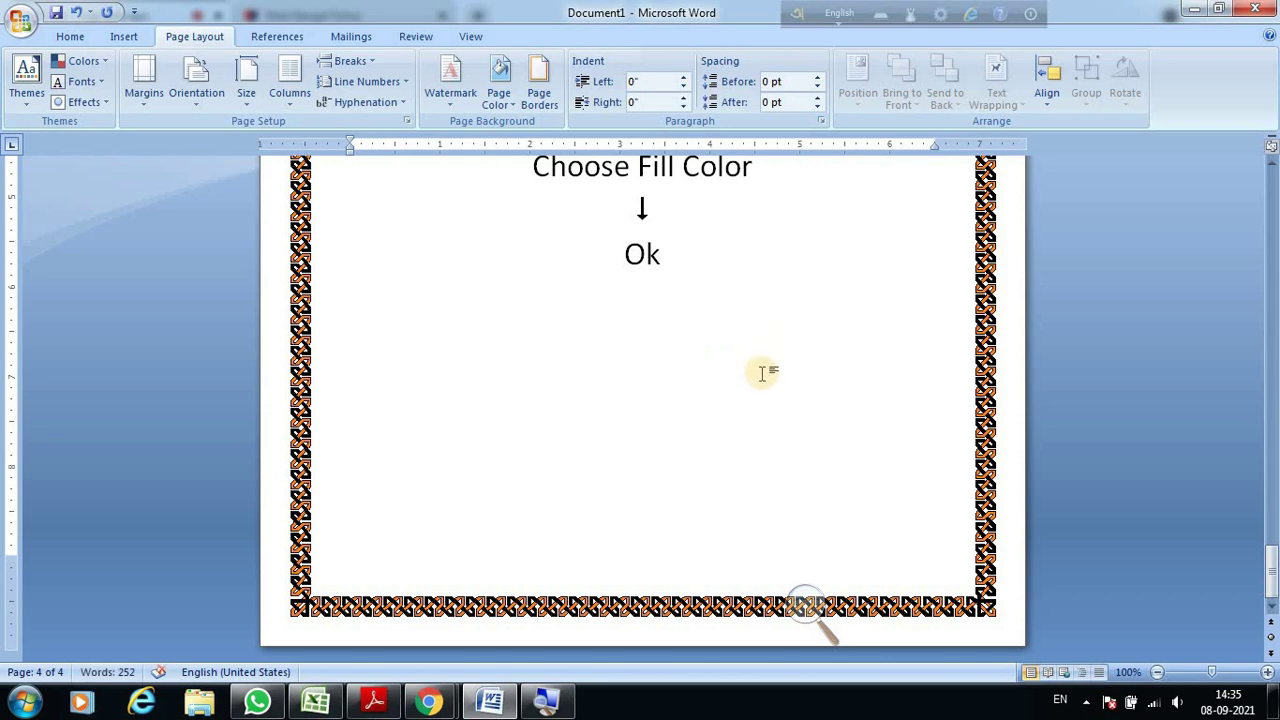
{"action": "type", "text": "="}
{"action": "type", "text": "r"}
{"action": "type", "text": "and"}
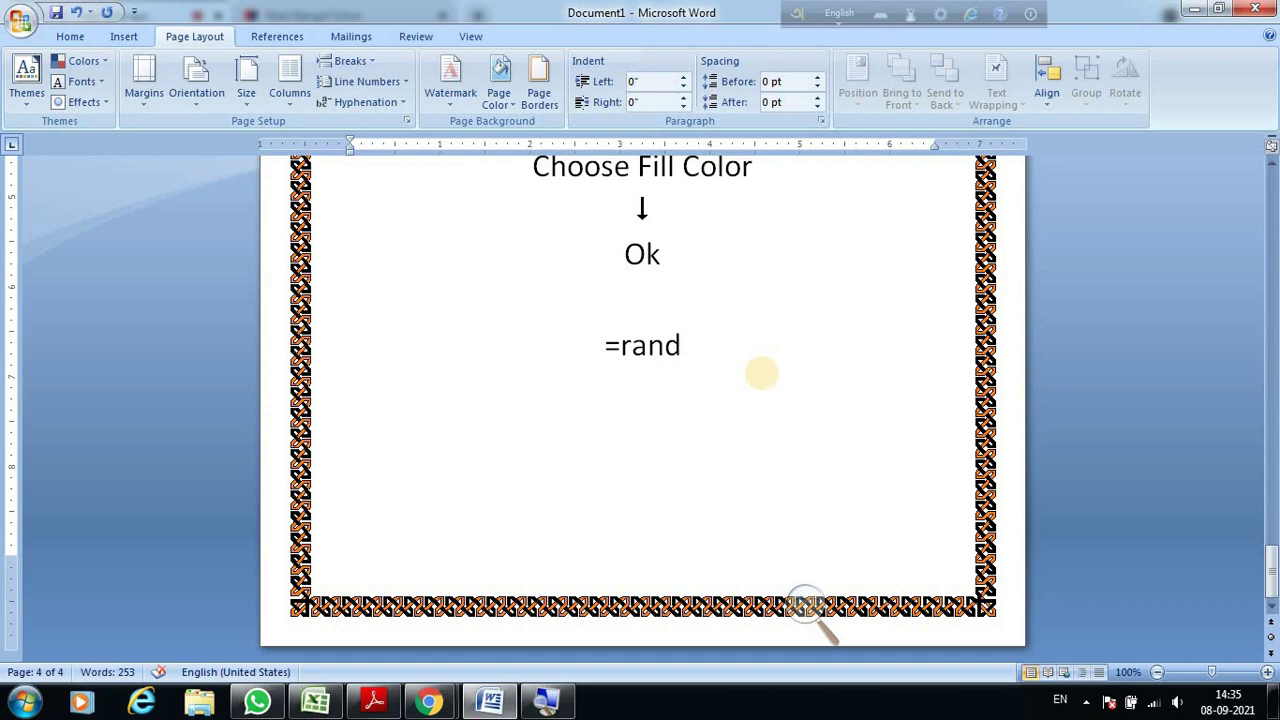
{"action": "type", "text": "("}
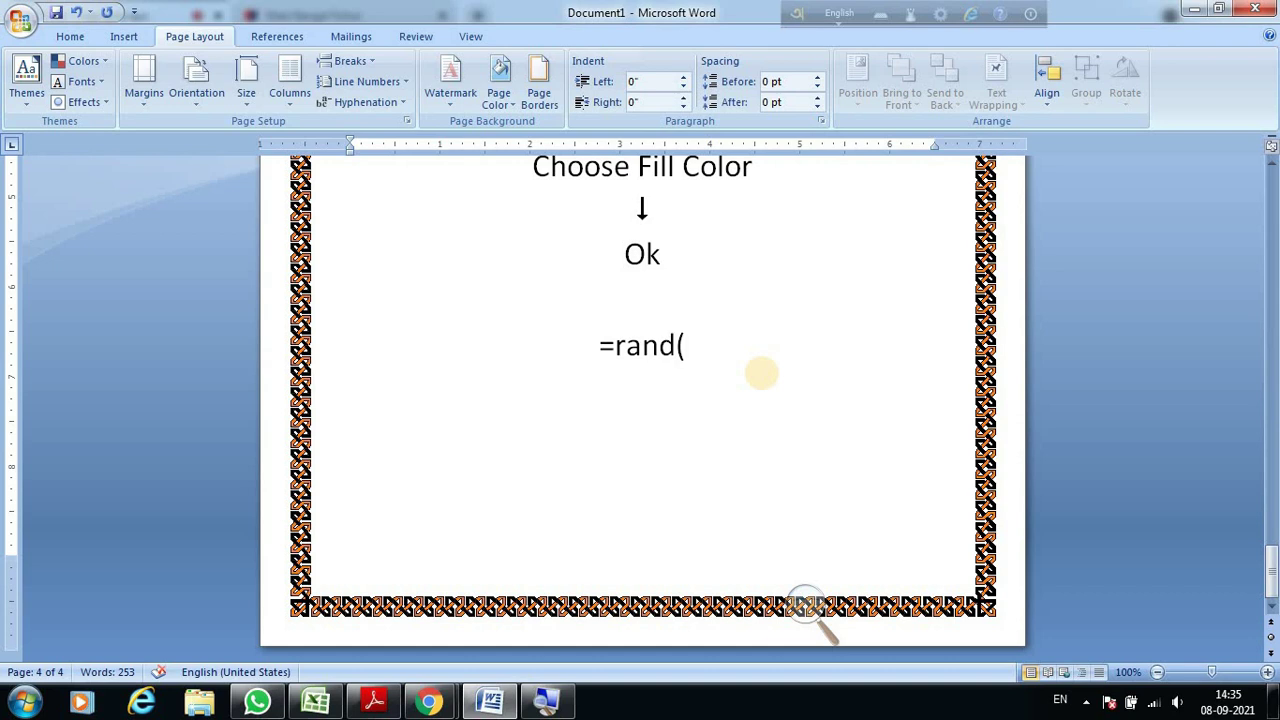
{"action": "type", "text": "4"}
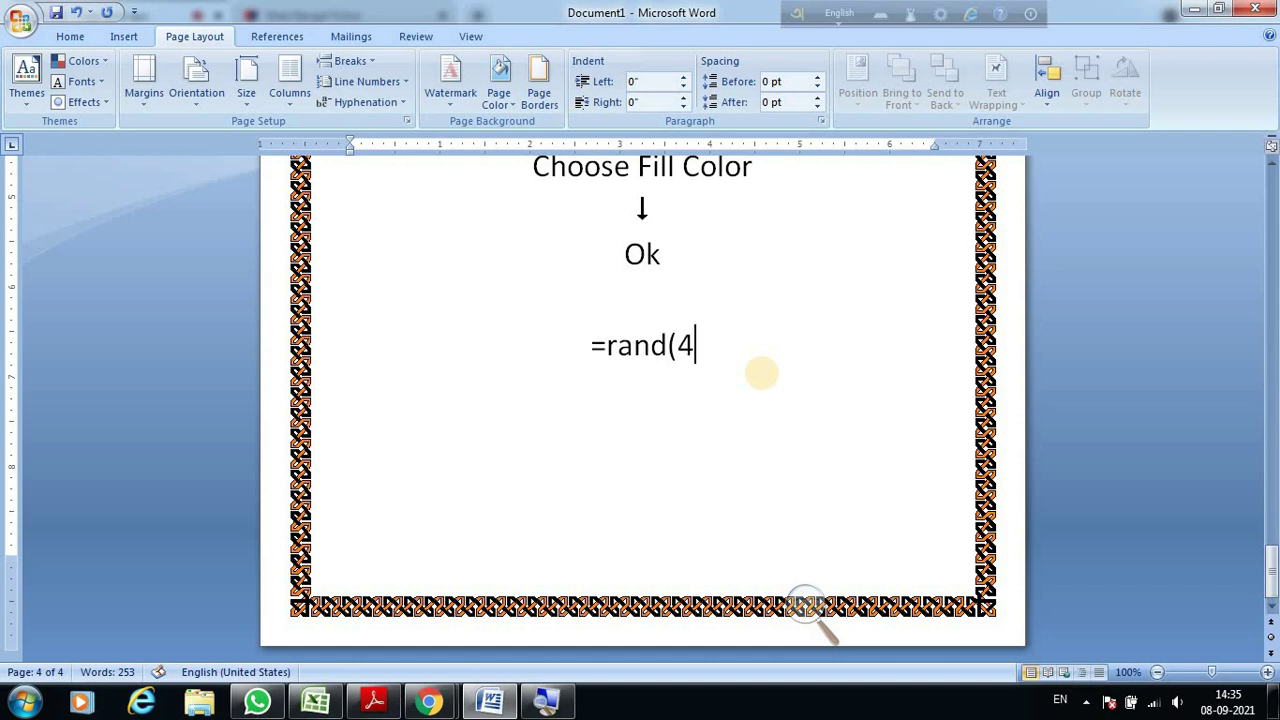
{"action": "key", "text": "BackSpace"}
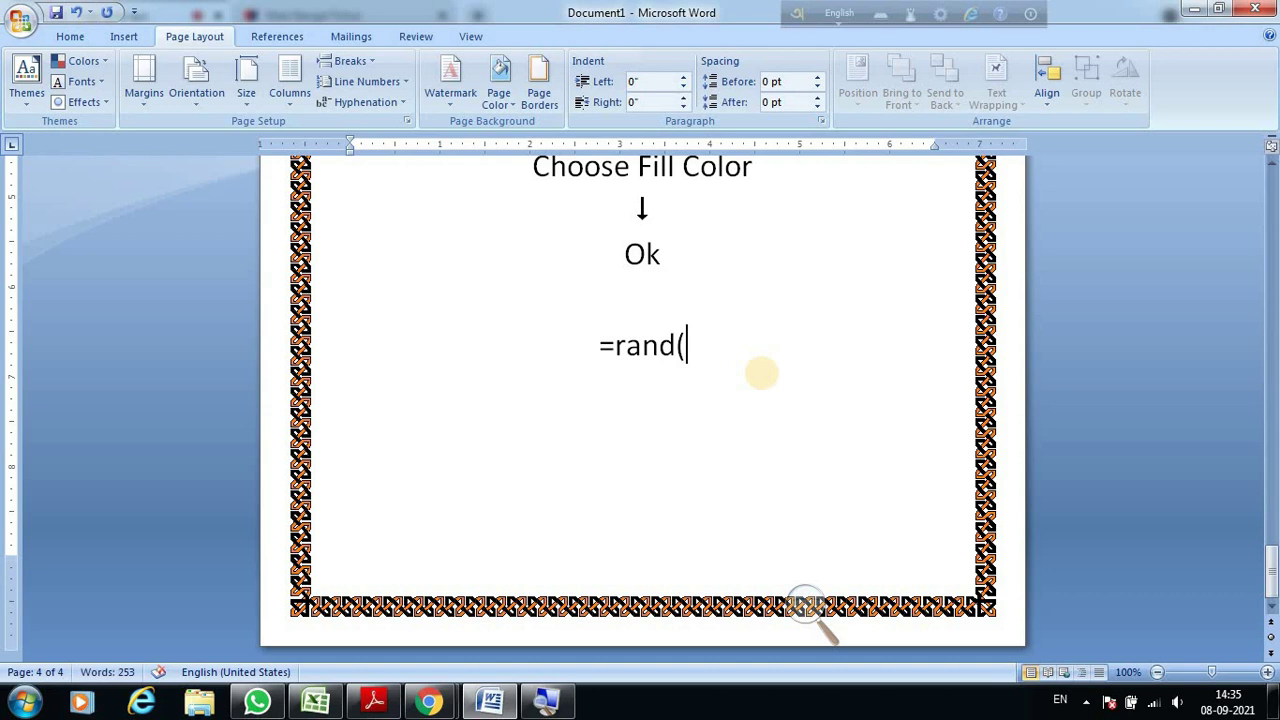
{"action": "type", "text": "2"}
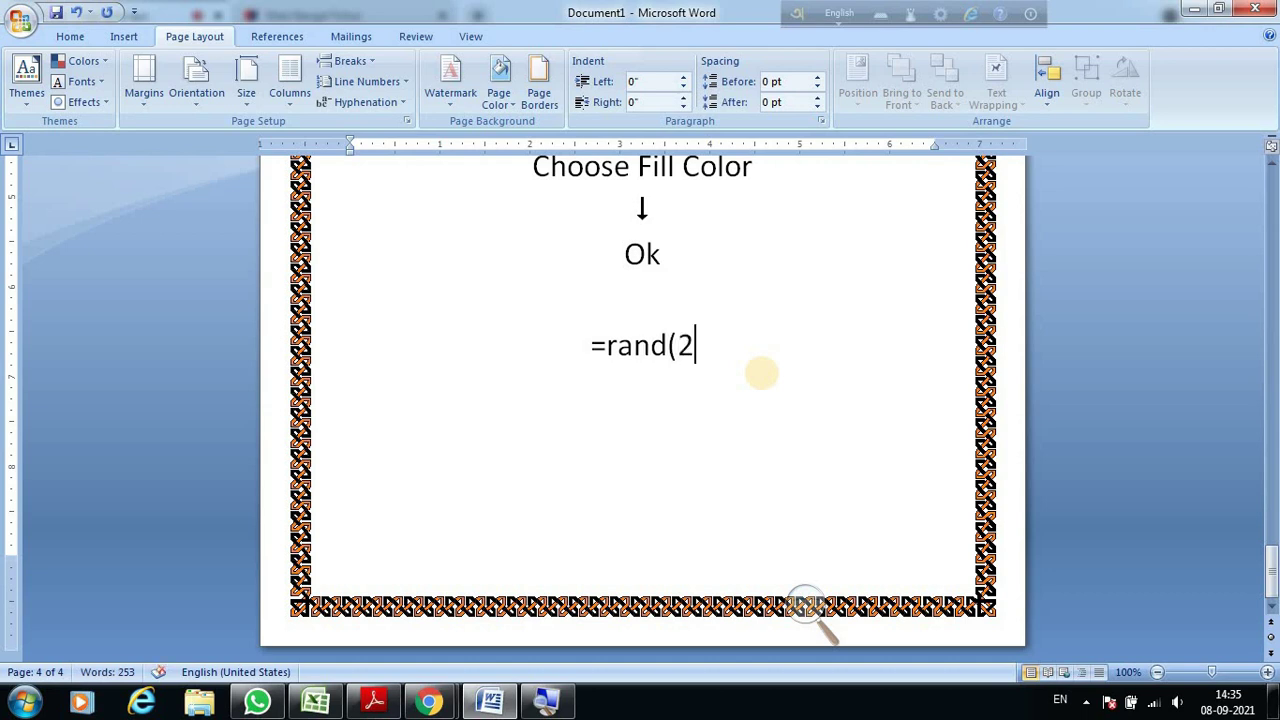
{"action": "type", "text": ")"}
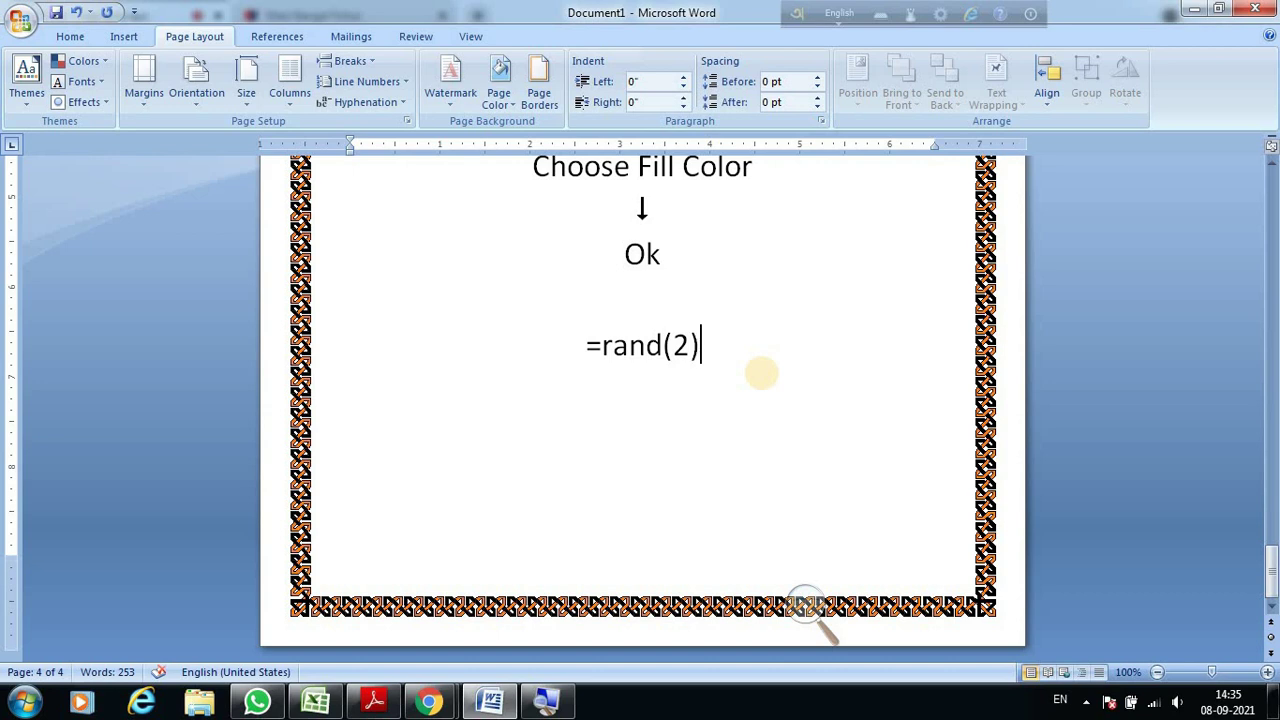
{"action": "key", "text": "Return"}
{"action": "scroll", "coordinate": [785, 350], "scroll_direction": "up", "scroll_amount": 2}
{"action": "scroll", "coordinate": [795, 332], "scroll_direction": "up", "scroll_amount": 5}
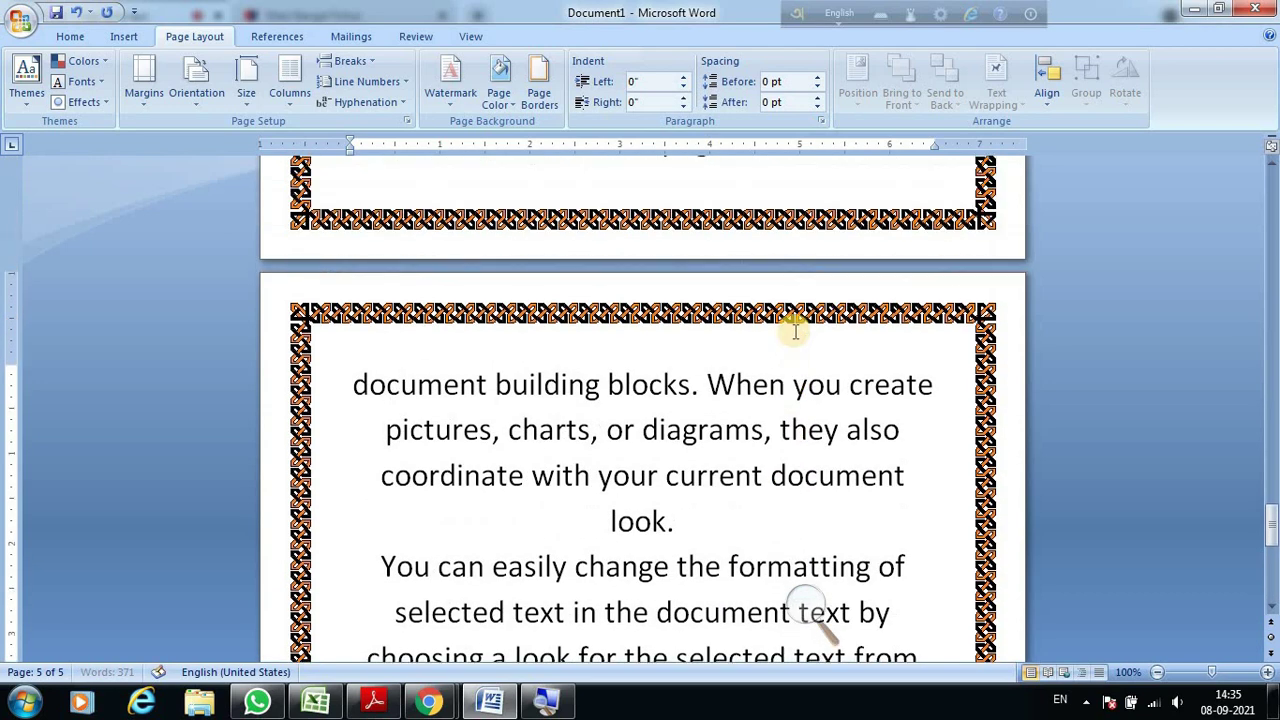
{"action": "scroll", "coordinate": [795, 332], "scroll_direction": "up", "scroll_amount": 3}
{"action": "scroll", "coordinate": [795, 335], "scroll_direction": "down", "scroll_amount": 1}
{"action": "scroll", "coordinate": [795, 338], "scroll_direction": "down", "scroll_amount": 2}
{"action": "scroll", "coordinate": [795, 340], "scroll_direction": "down", "scroll_amount": 2}
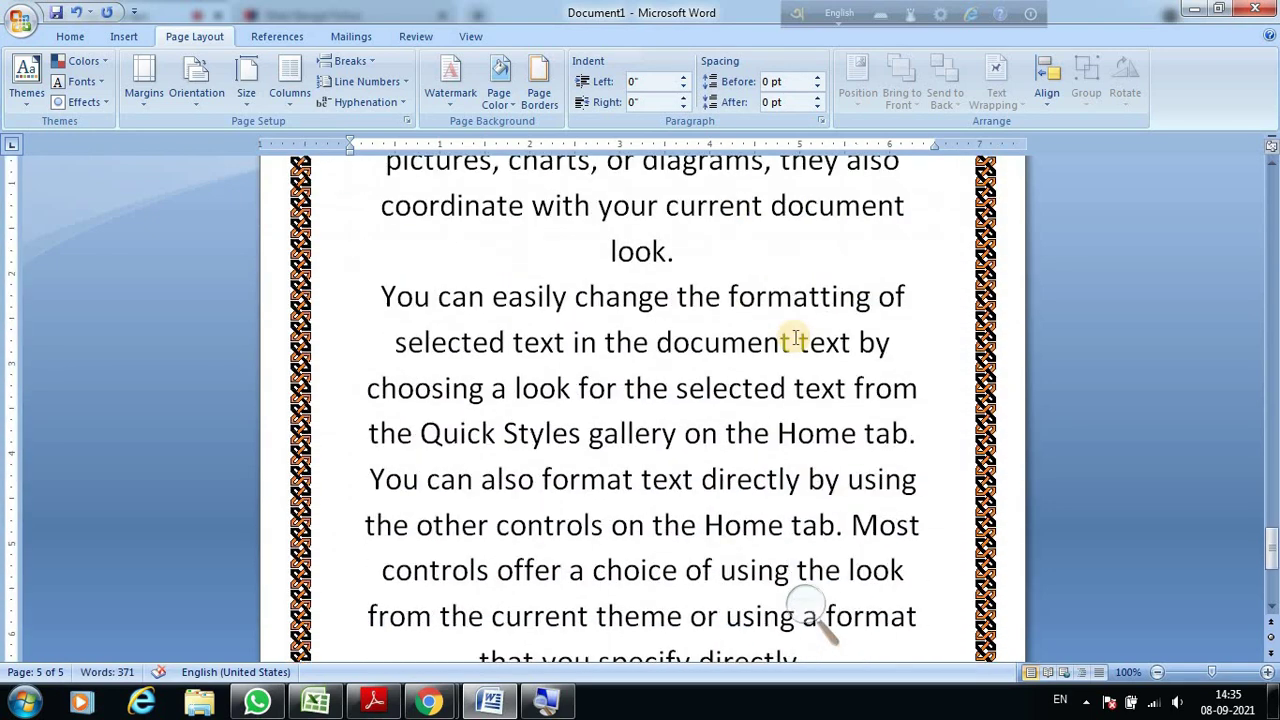
{"action": "scroll", "coordinate": [795, 340], "scroll_direction": "down", "scroll_amount": 3}
{"action": "scroll", "coordinate": [795, 340], "scroll_direction": "down", "scroll_amount": 1}
{"action": "scroll", "coordinate": [795, 340], "scroll_direction": "up", "scroll_amount": 3}
Scroll up and down through the bordered pages to review the generated sample text.
{"action": "scroll", "coordinate": [795, 340], "scroll_direction": "up", "scroll_amount": 5}
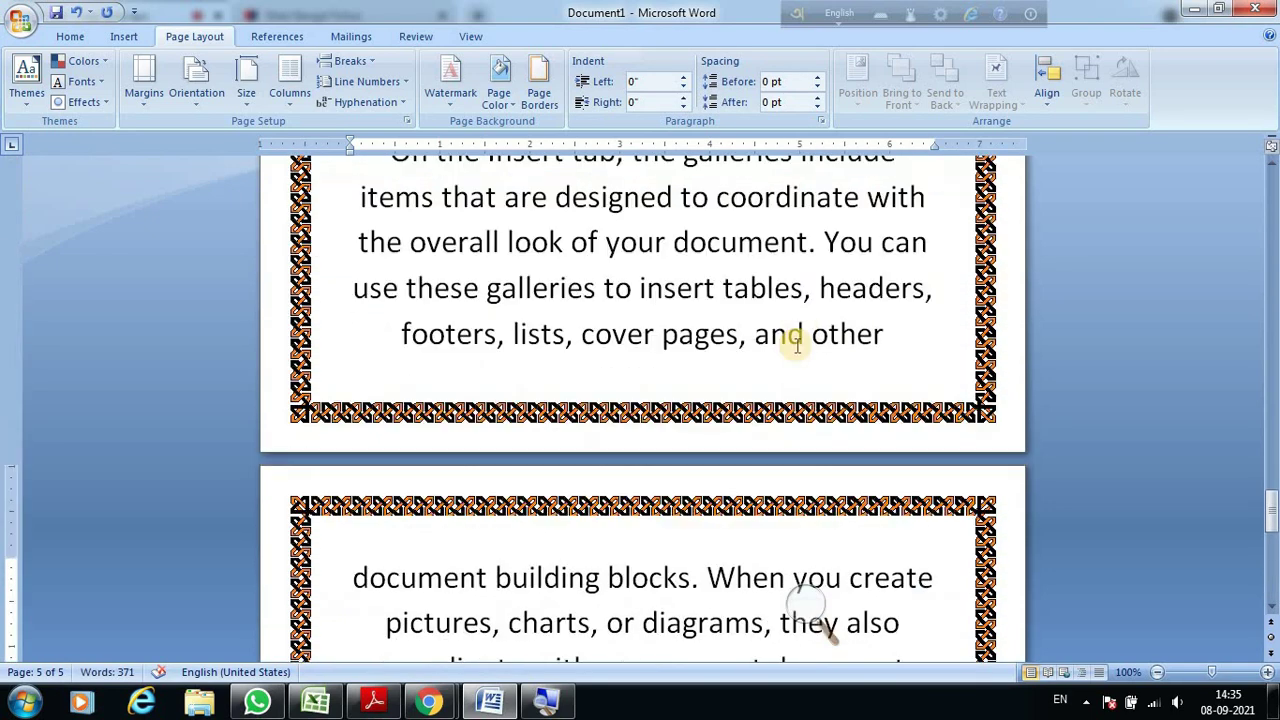
{"action": "scroll", "coordinate": [797, 340], "scroll_direction": "up", "scroll_amount": 2}
{"action": "scroll", "coordinate": [797, 345], "scroll_direction": "down", "scroll_amount": 1}
{"action": "scroll", "coordinate": [797, 345], "scroll_direction": "down", "scroll_amount": 2}
{"action": "scroll", "coordinate": [797, 350], "scroll_direction": "down", "scroll_amount": 2}
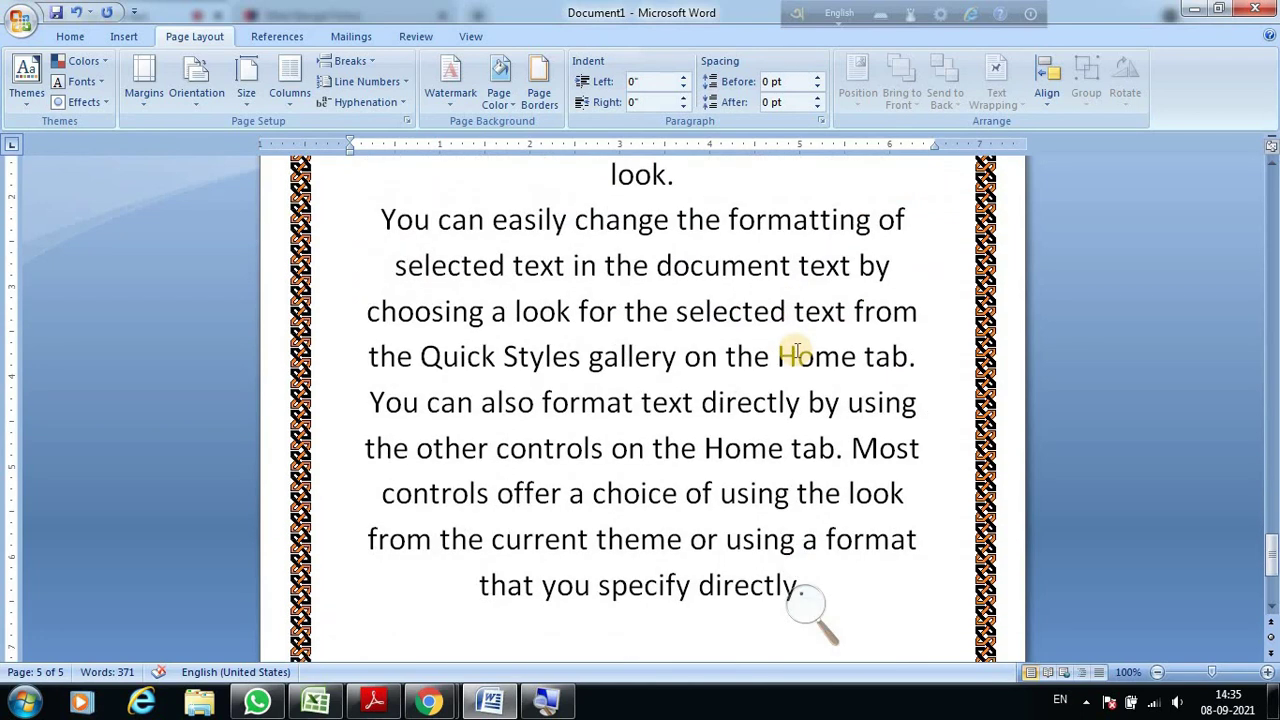
{"action": "scroll", "coordinate": [795, 348], "scroll_direction": "down", "scroll_amount": 3}
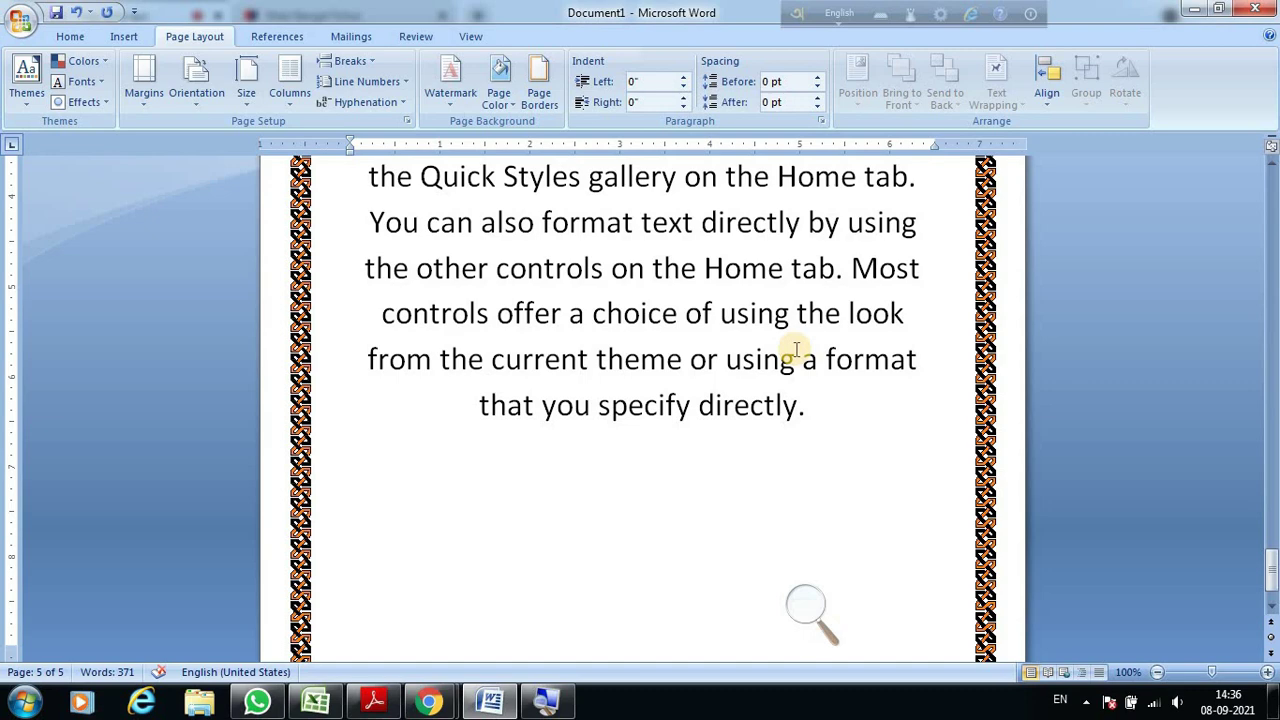
{"action": "scroll", "coordinate": [796, 348], "scroll_direction": "up", "scroll_amount": 9}
{"action": "scroll", "coordinate": [796, 348], "scroll_direction": "up", "scroll_amount": 8}
{"action": "scroll", "coordinate": [796, 348], "scroll_direction": "up", "scroll_amount": 10}
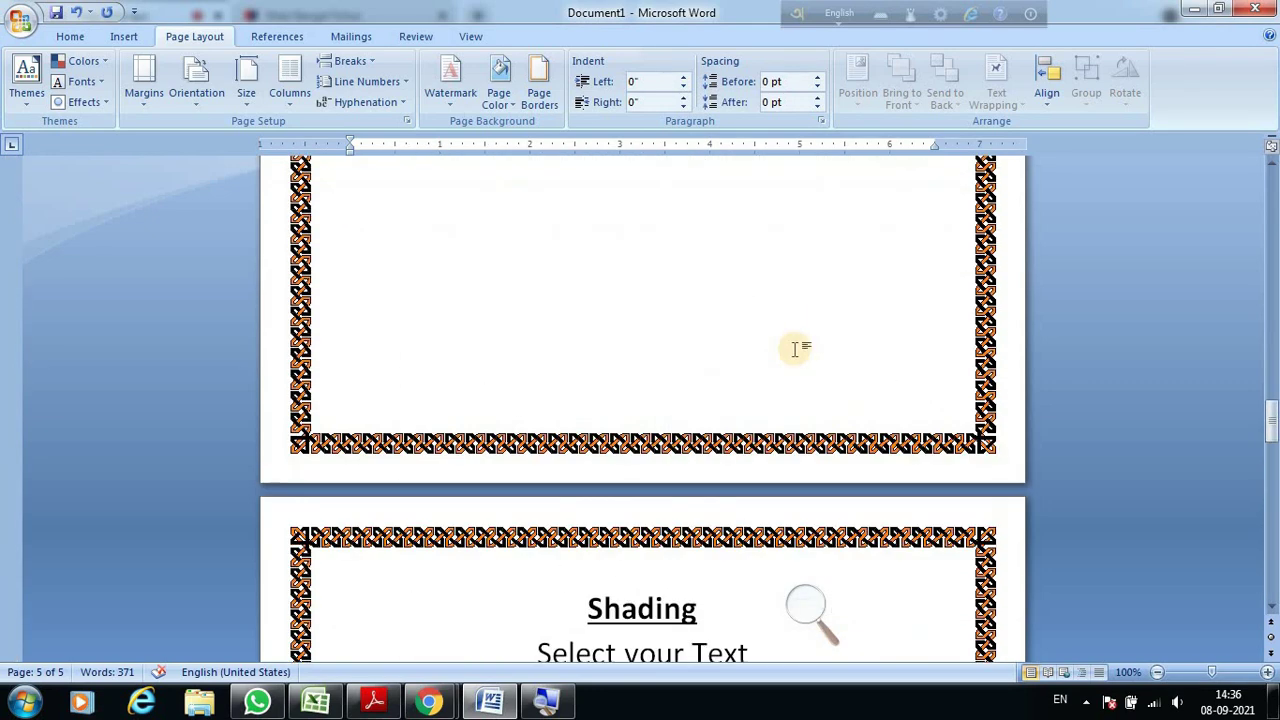
{"action": "scroll", "coordinate": [796, 349], "scroll_direction": "up", "scroll_amount": 5}
{"action": "scroll", "coordinate": [796, 348], "scroll_direction": "up", "scroll_amount": 10}
{"action": "scroll", "coordinate": [796, 348], "scroll_direction": "up", "scroll_amount": 5}
{"action": "scroll", "coordinate": [796, 348], "scroll_direction": "up", "scroll_amount": 7}
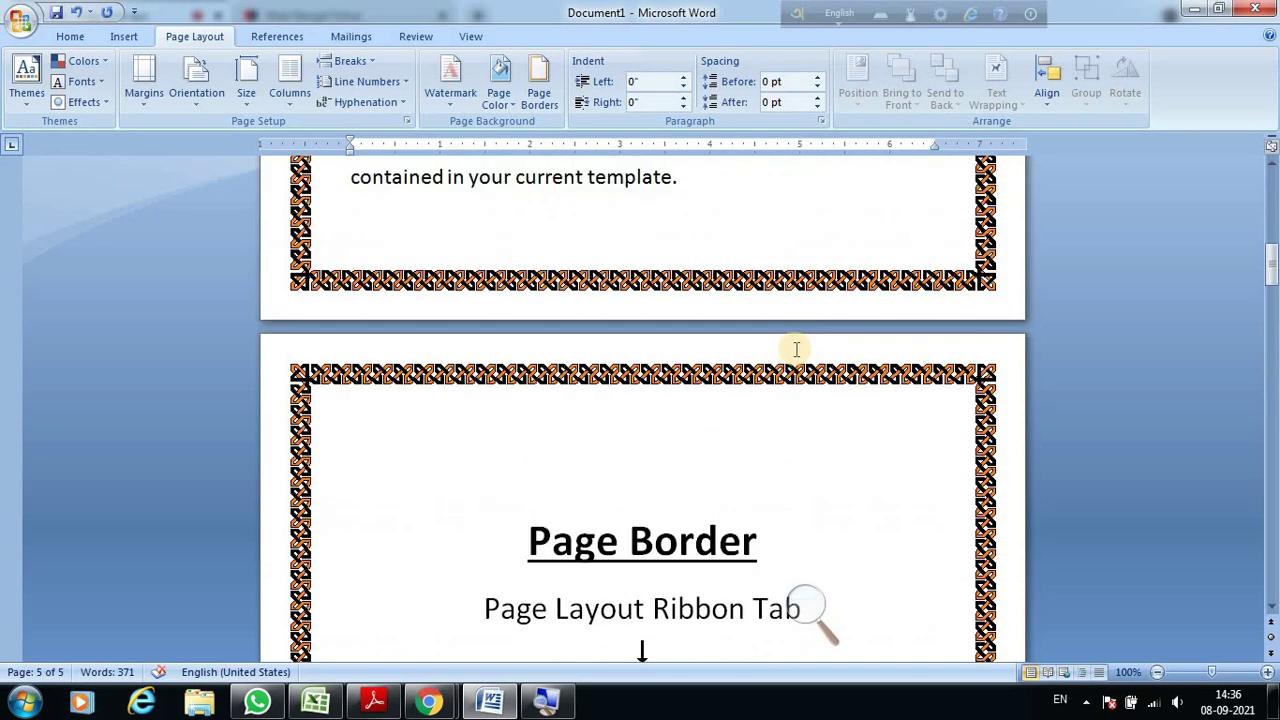
{"action": "scroll", "coordinate": [796, 348], "scroll_direction": "up", "scroll_amount": 6}
{"action": "scroll", "coordinate": [796, 348], "scroll_direction": "up", "scroll_amount": 3}
{"action": "scroll", "coordinate": [796, 348], "scroll_direction": "up", "scroll_amount": 2}
{"action": "scroll", "coordinate": [500, 414], "scroll_direction": "down", "scroll_amount": 1}
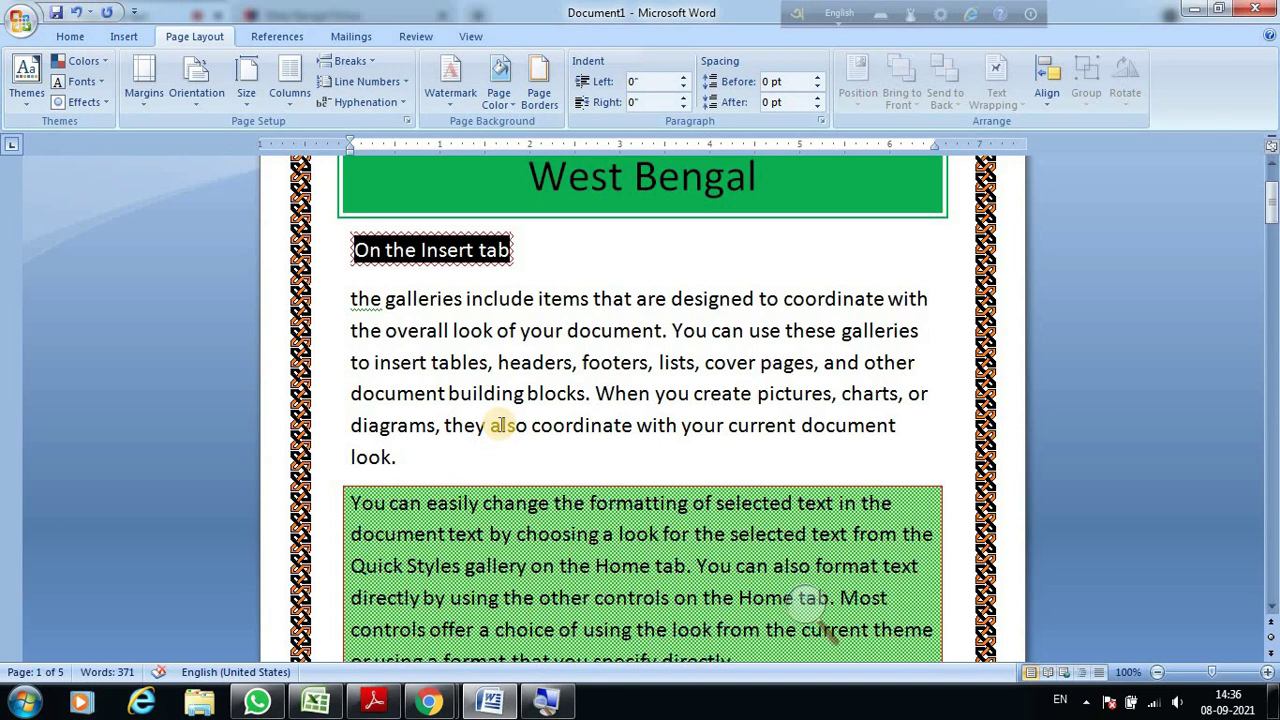
{"action": "scroll", "coordinate": [654, 423], "scroll_direction": "down", "scroll_amount": 6}
{"action": "scroll", "coordinate": [760, 408], "scroll_direction": "down", "scroll_amount": 8}
{"action": "scroll", "coordinate": [688, 423], "scroll_direction": "down", "scroll_amount": 6}
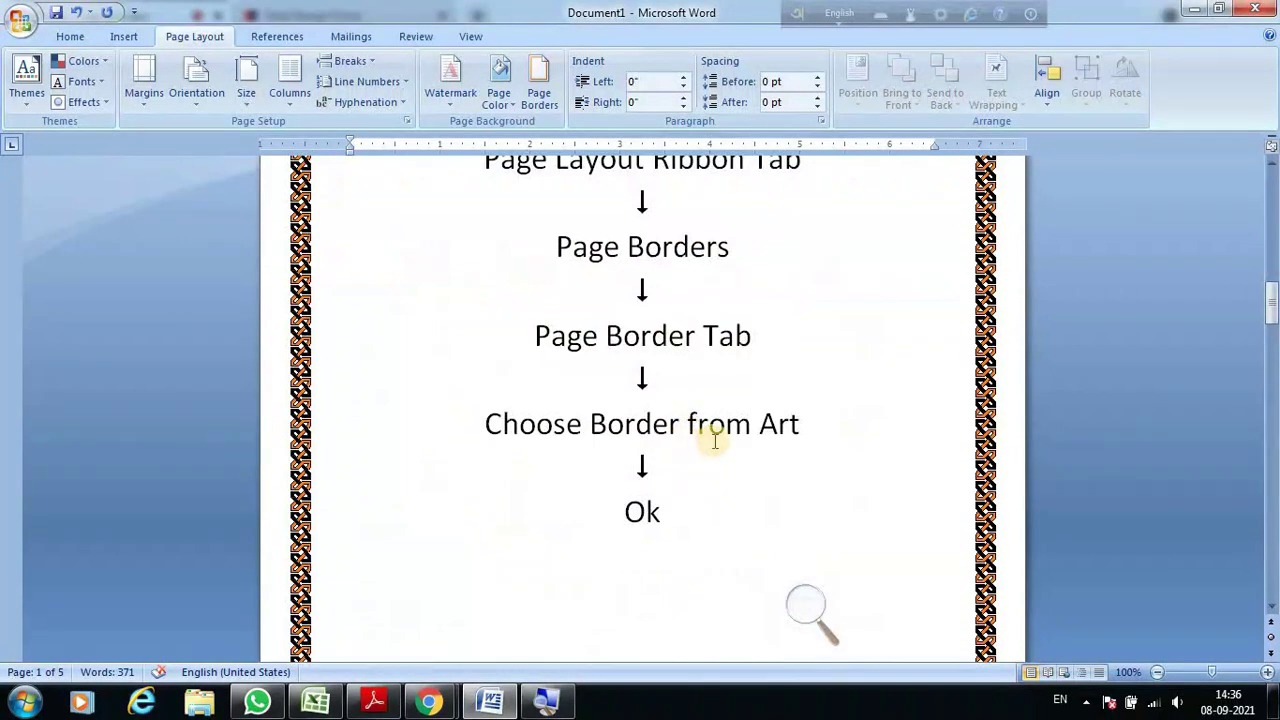
{"action": "scroll", "coordinate": [714, 441], "scroll_direction": "down", "scroll_amount": 3}
{"action": "mouse_move", "coordinate": [1270, 320]}
{"action": "left_mouse_down"}
{"action": "mouse_move", "coordinate": [1270, 530]}
{"action": "mouse_move", "coordinate": [1272, 180]}
{"action": "left_mouse_up"}
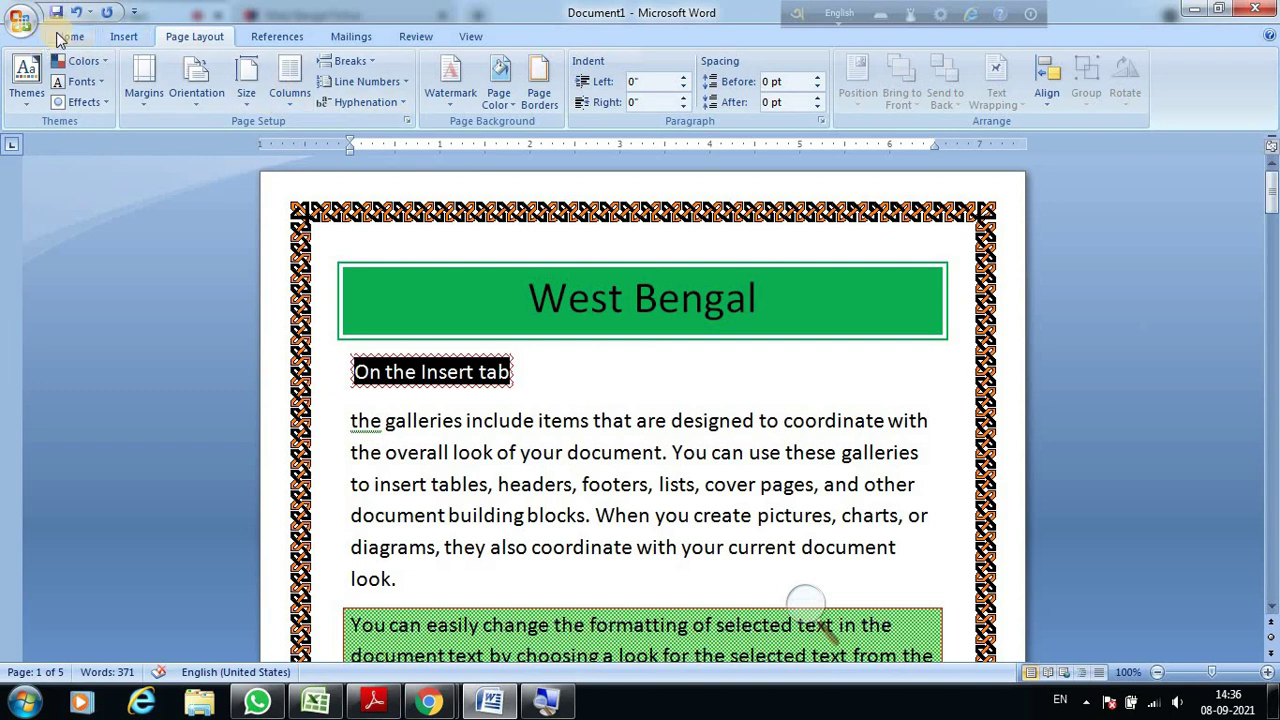
Show the Home formatting commands and place the cursor in the sample body paragraph.
{"action": "left_click", "coordinate": [62, 37]}
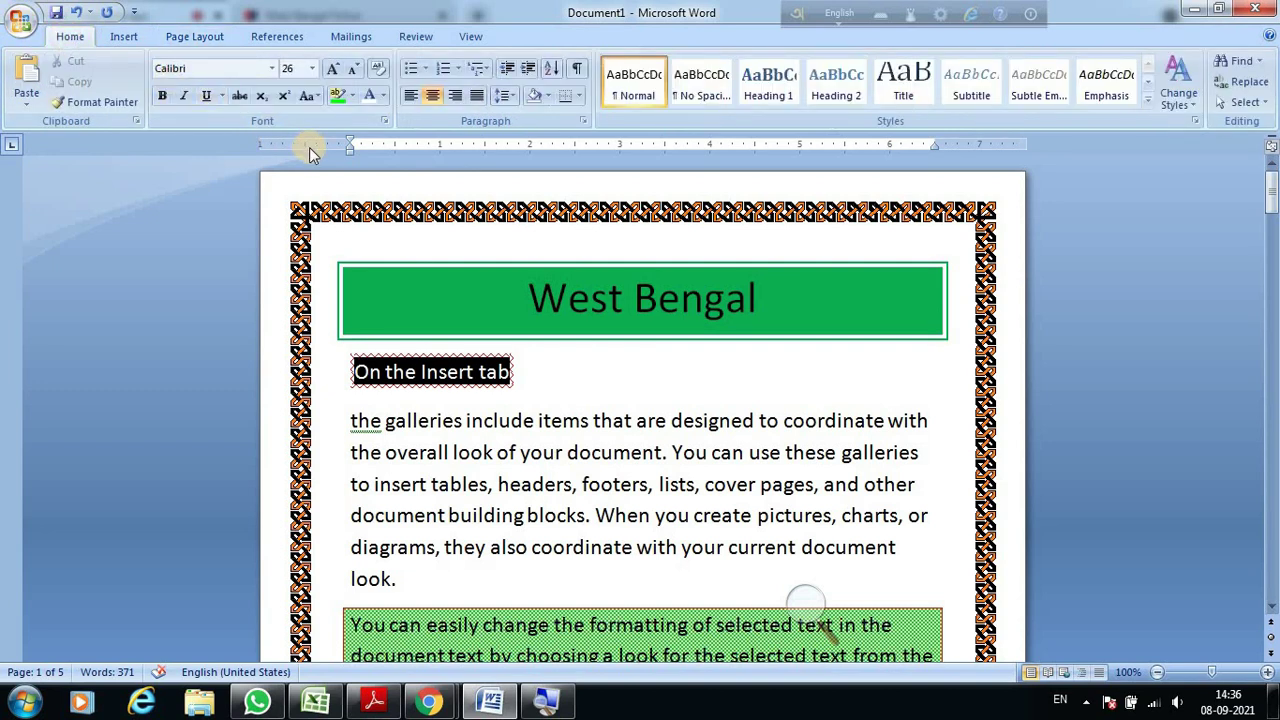
{"action": "left_click", "coordinate": [541, 422]}
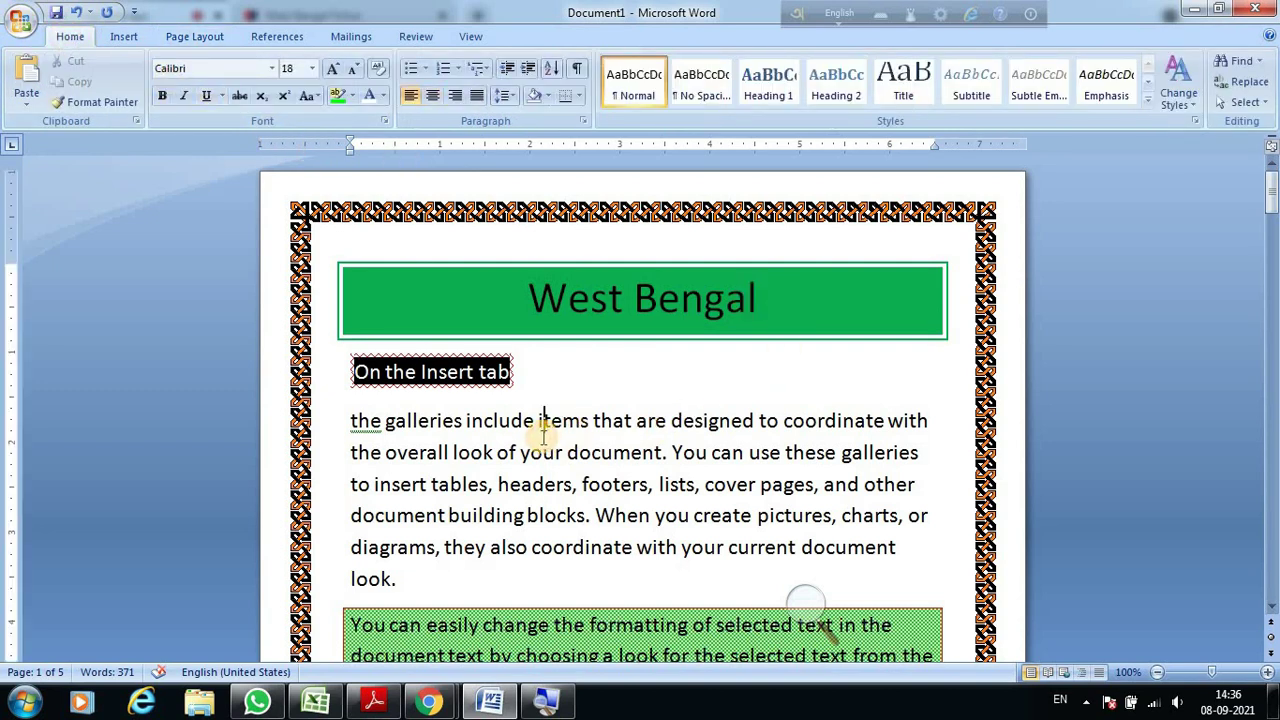
{"action": "scroll", "coordinate": [829, 380], "scroll_direction": "down", "scroll_amount": 3}
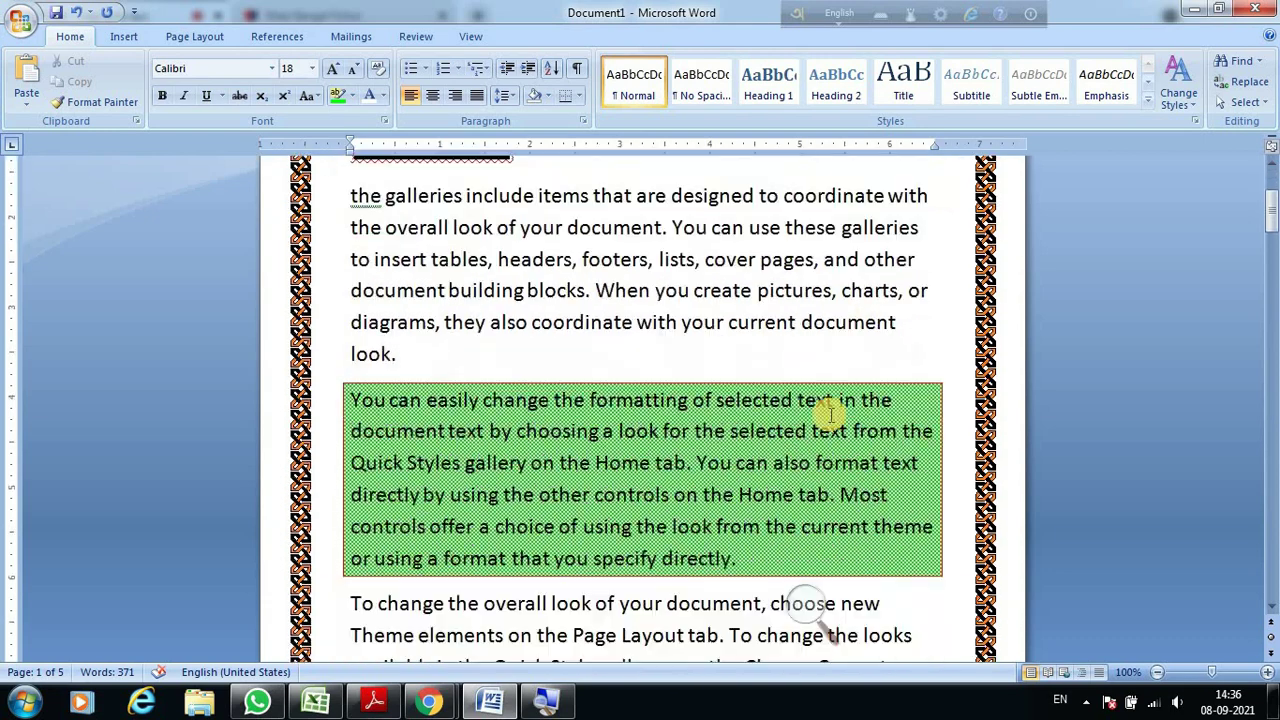
{"action": "scroll", "coordinate": [829, 405], "scroll_direction": "down", "scroll_amount": 1}
{"action": "scroll", "coordinate": [766, 429], "scroll_direction": "down", "scroll_amount": 1}
{"action": "scroll", "coordinate": [729, 386], "scroll_direction": "down", "scroll_amount": 2}
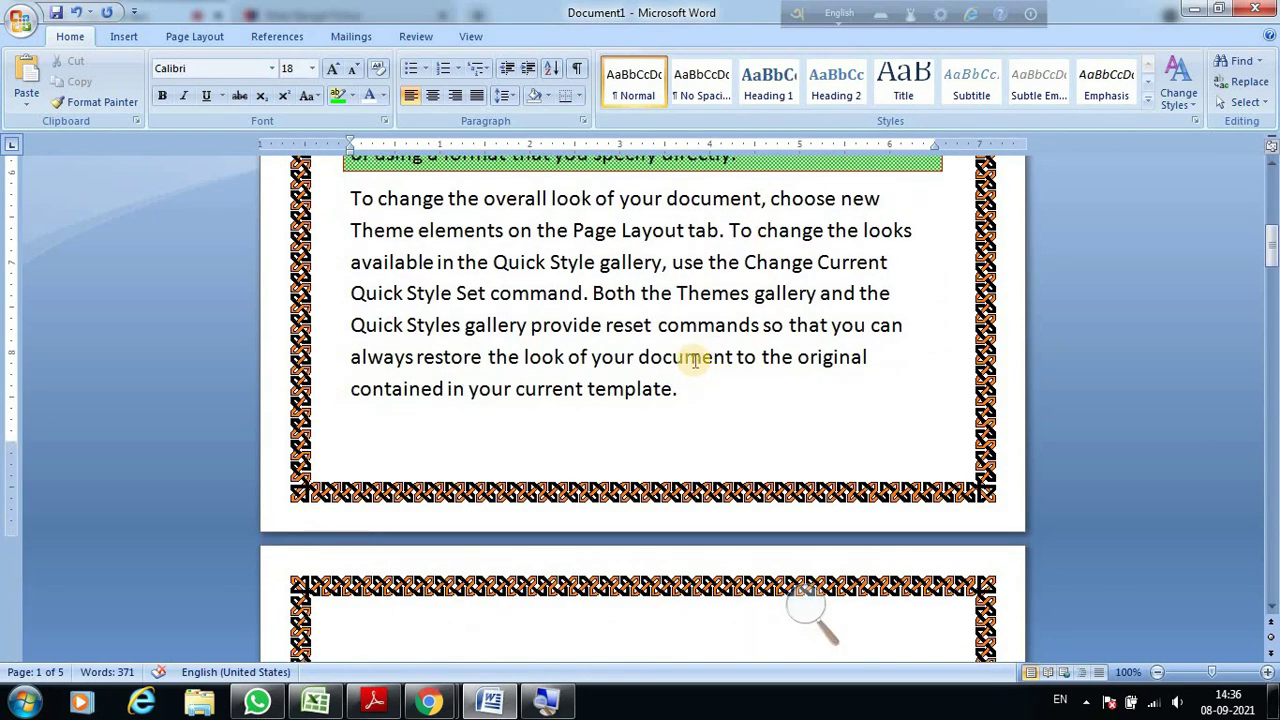
{"action": "scroll", "coordinate": [690, 356], "scroll_direction": "up", "scroll_amount": 2}
{"action": "scroll", "coordinate": [694, 355], "scroll_direction": "up", "scroll_amount": 1}
{"action": "scroll", "coordinate": [688, 357], "scroll_direction": "up", "scroll_amount": 2}
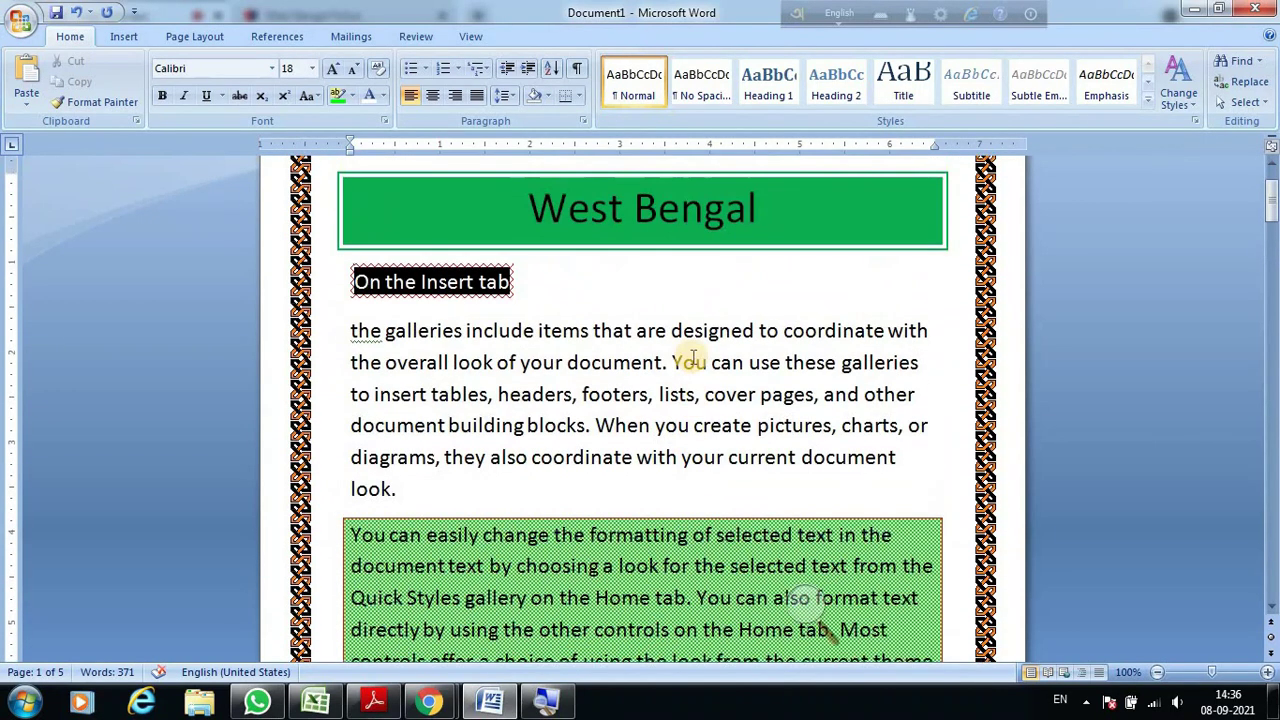
{"action": "scroll", "coordinate": [786, 386], "scroll_direction": "down", "scroll_amount": 3}
{"action": "scroll", "coordinate": [777, 386], "scroll_direction": "down", "scroll_amount": 5}
{"action": "scroll", "coordinate": [766, 409], "scroll_direction": "down", "scroll_amount": 3}
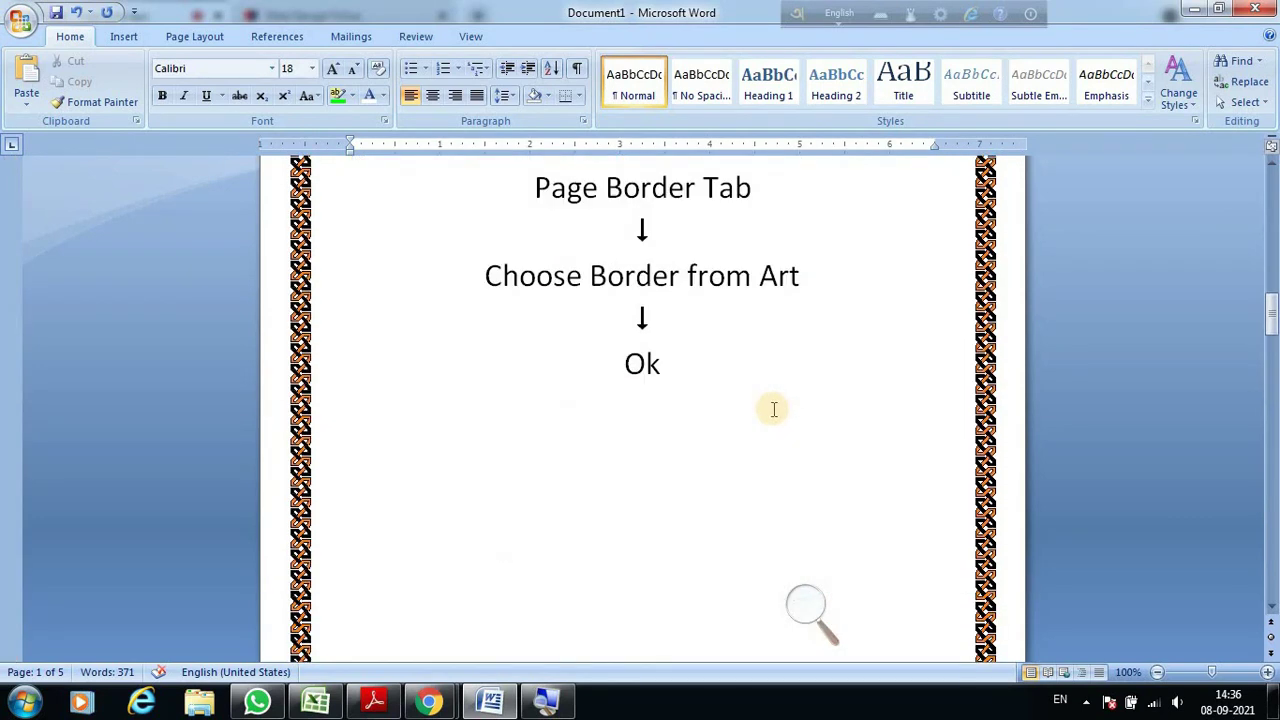
{"action": "scroll", "coordinate": [773, 409], "scroll_direction": "down", "scroll_amount": 1}
{"action": "scroll", "coordinate": [770, 406], "scroll_direction": "down", "scroll_amount": 1}
{"action": "scroll", "coordinate": [769, 406], "scroll_direction": "down", "scroll_amount": 3}
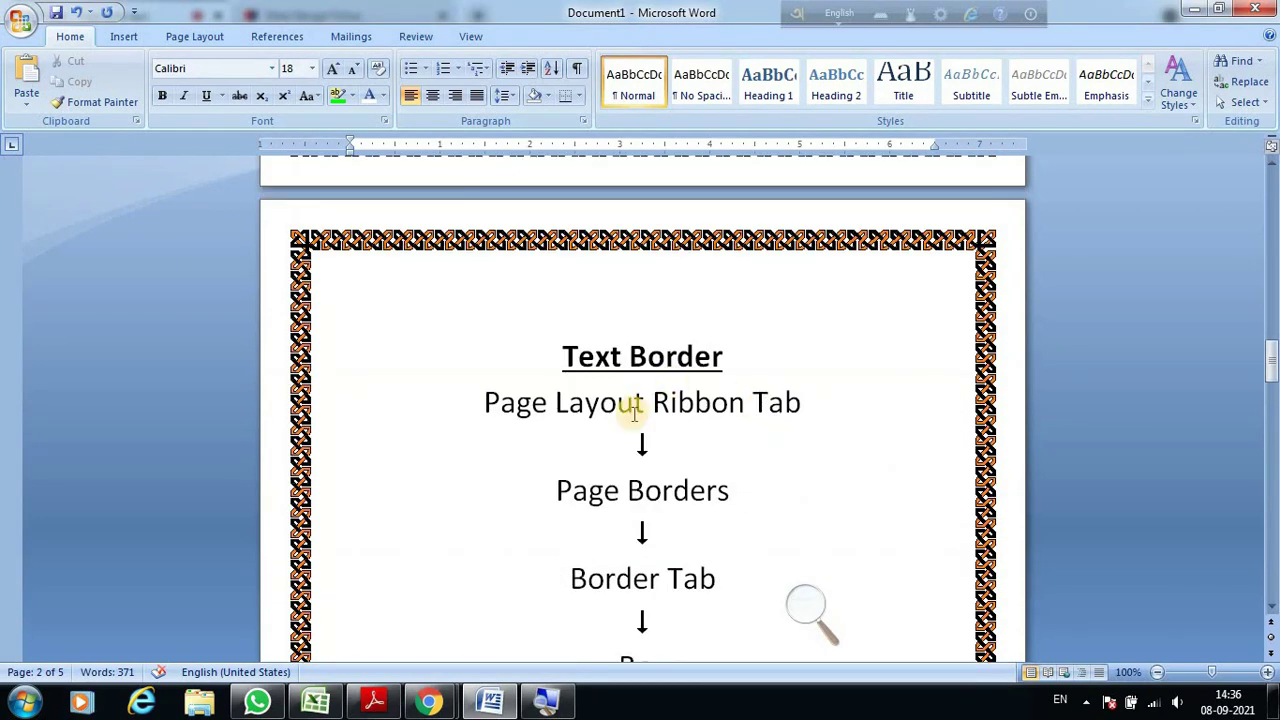
{"action": "scroll", "coordinate": [660, 405], "scroll_direction": "up", "scroll_amount": 4}
{"action": "scroll", "coordinate": [700, 420], "scroll_direction": "down", "scroll_amount": 2}
{"action": "scroll", "coordinate": [671, 451], "scroll_direction": "down", "scroll_amount": 4}
{"action": "scroll", "coordinate": [671, 449], "scroll_direction": "down", "scroll_amount": 3}
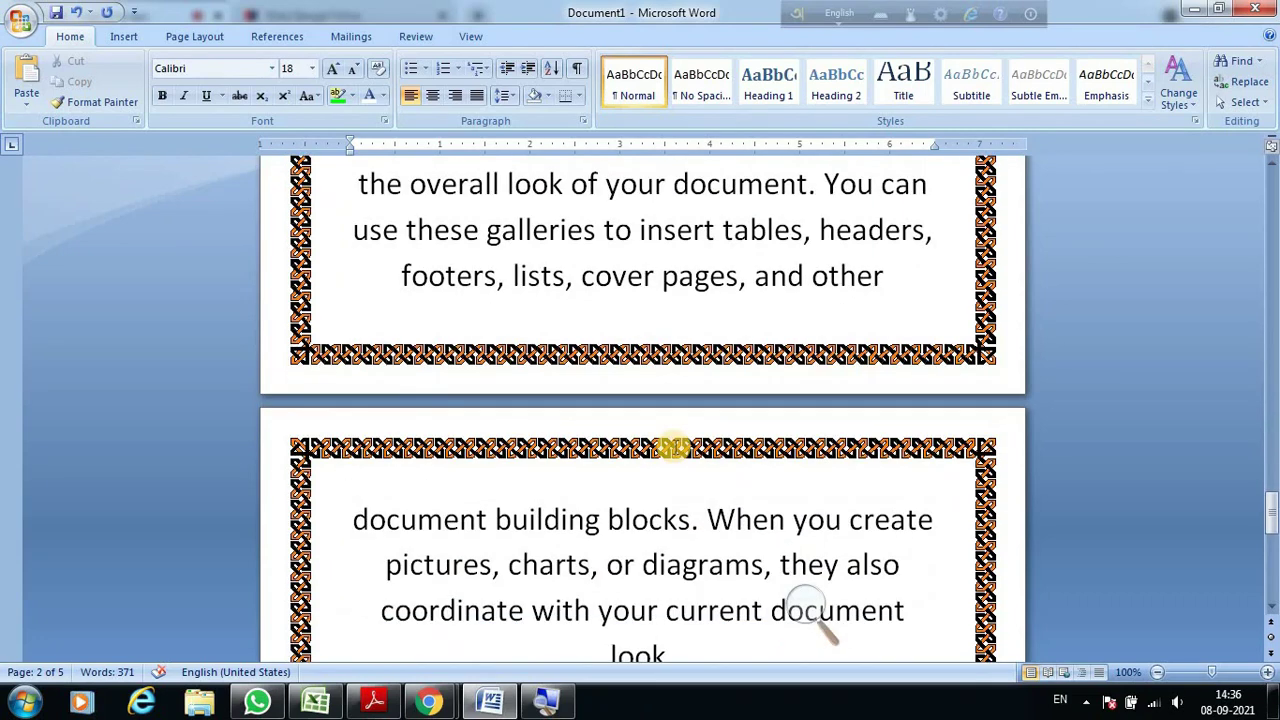
{"action": "scroll", "coordinate": [676, 449], "scroll_direction": "down", "scroll_amount": 3}
Type the heading 'Page Break' below the paragraph ending 'that you specify directly.'.
{"action": "scroll", "coordinate": [676, 449], "scroll_direction": "down", "scroll_amount": 3}
{"action": "left_click", "coordinate": [857, 350]}
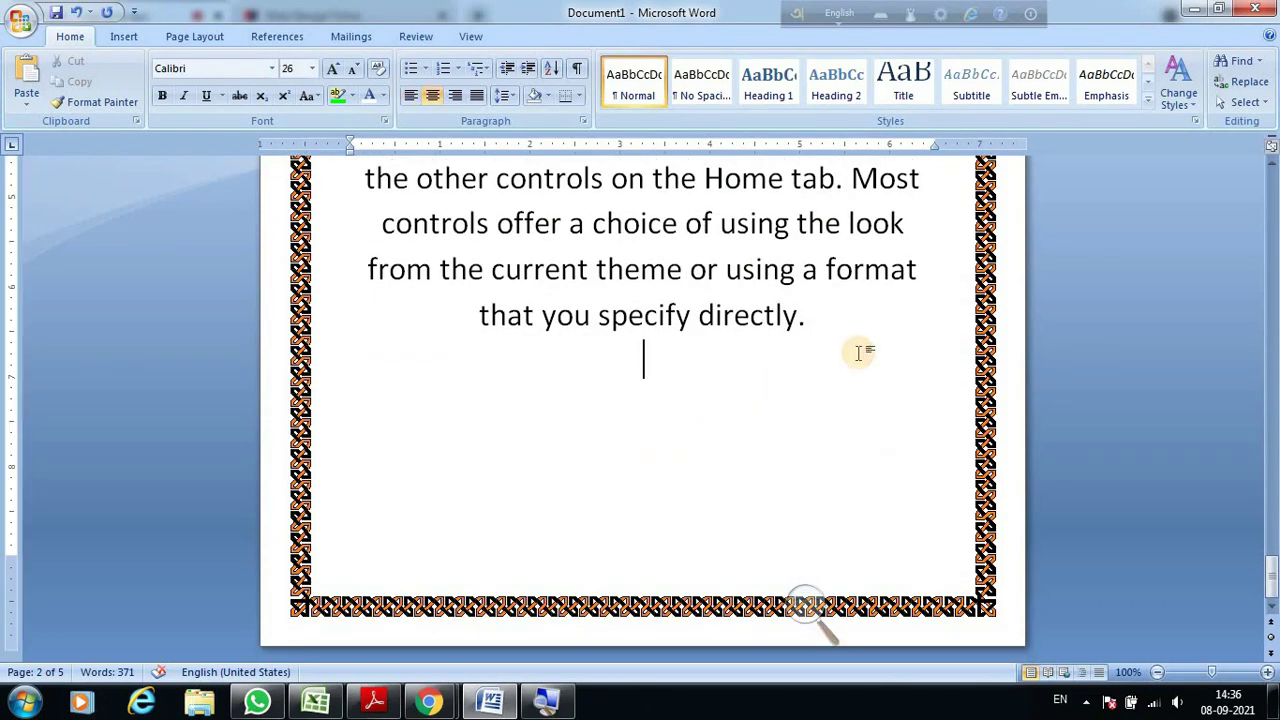
{"action": "key", "text": "alt"}
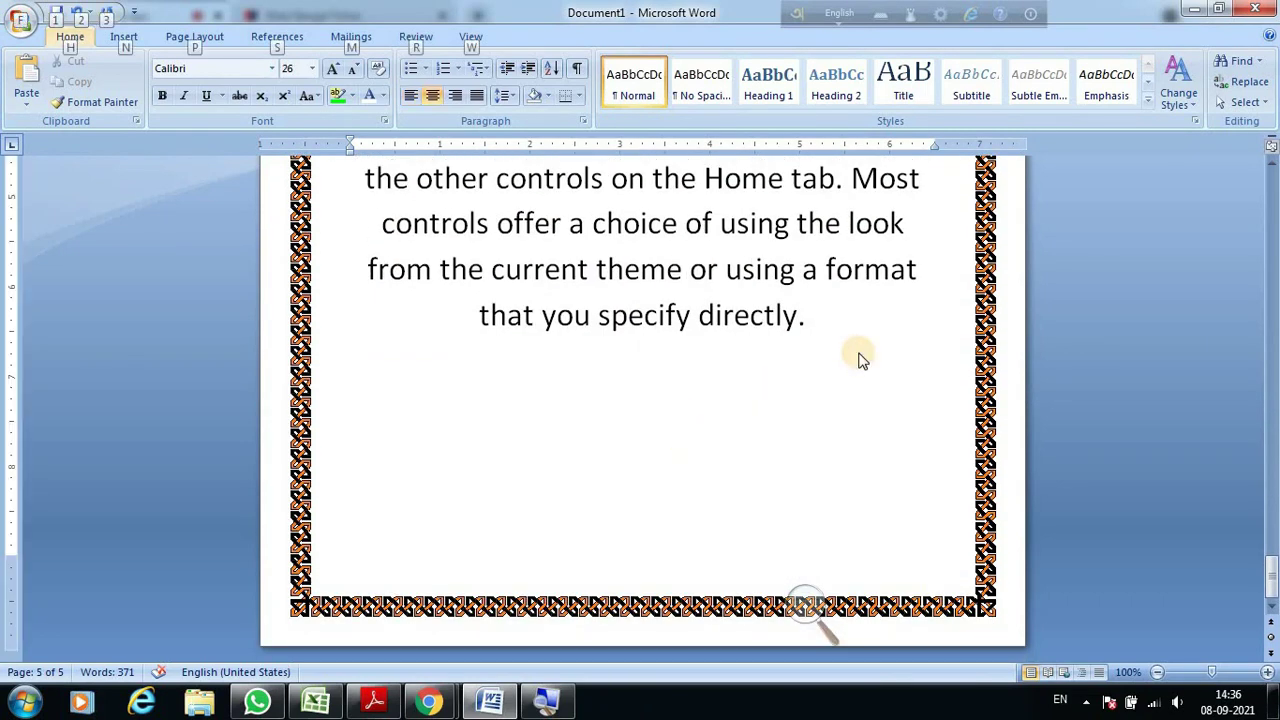
{"action": "key", "text": "alt"}
{"action": "scroll", "coordinate": [820, 334], "scroll_direction": "up", "scroll_amount": 4}
{"action": "scroll", "coordinate": [821, 325], "scroll_direction": "up", "scroll_amount": 3}
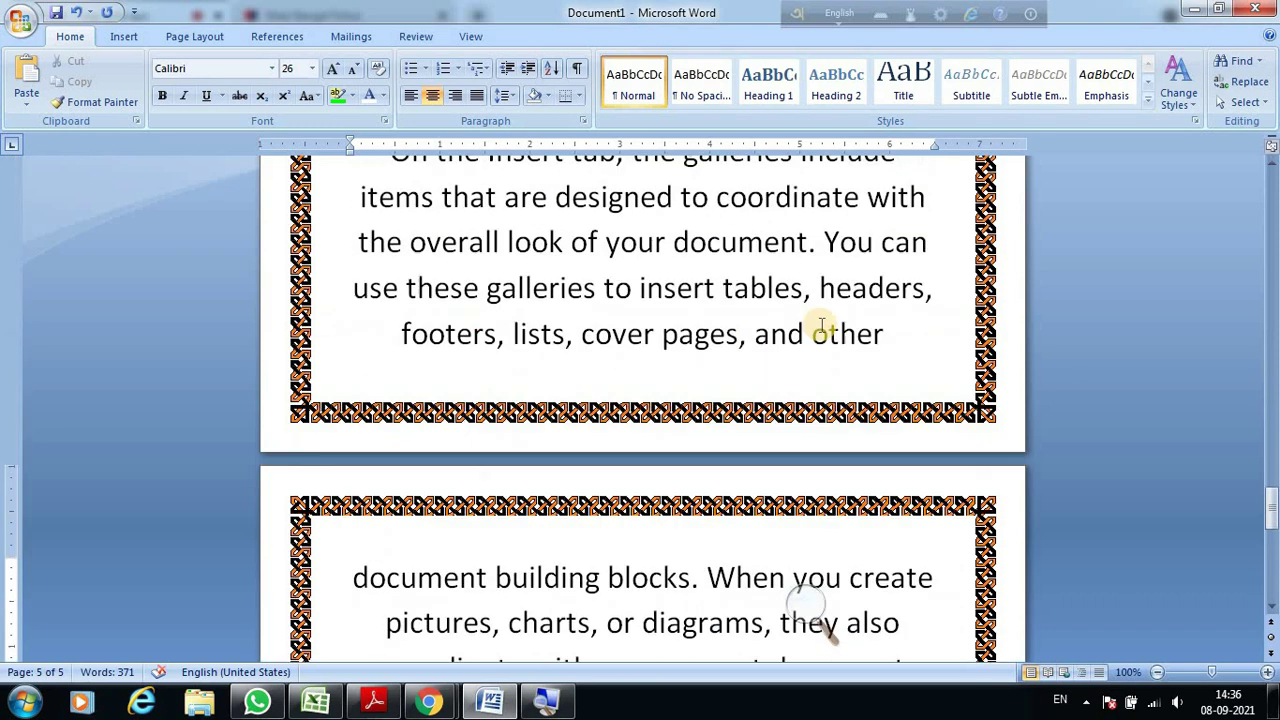
{"action": "scroll", "coordinate": [809, 323], "scroll_direction": "up", "scroll_amount": 2}
{"action": "scroll", "coordinate": [809, 323], "scroll_direction": "down", "scroll_amount": 3}
{"action": "scroll", "coordinate": [810, 320], "scroll_direction": "down", "scroll_amount": 4}
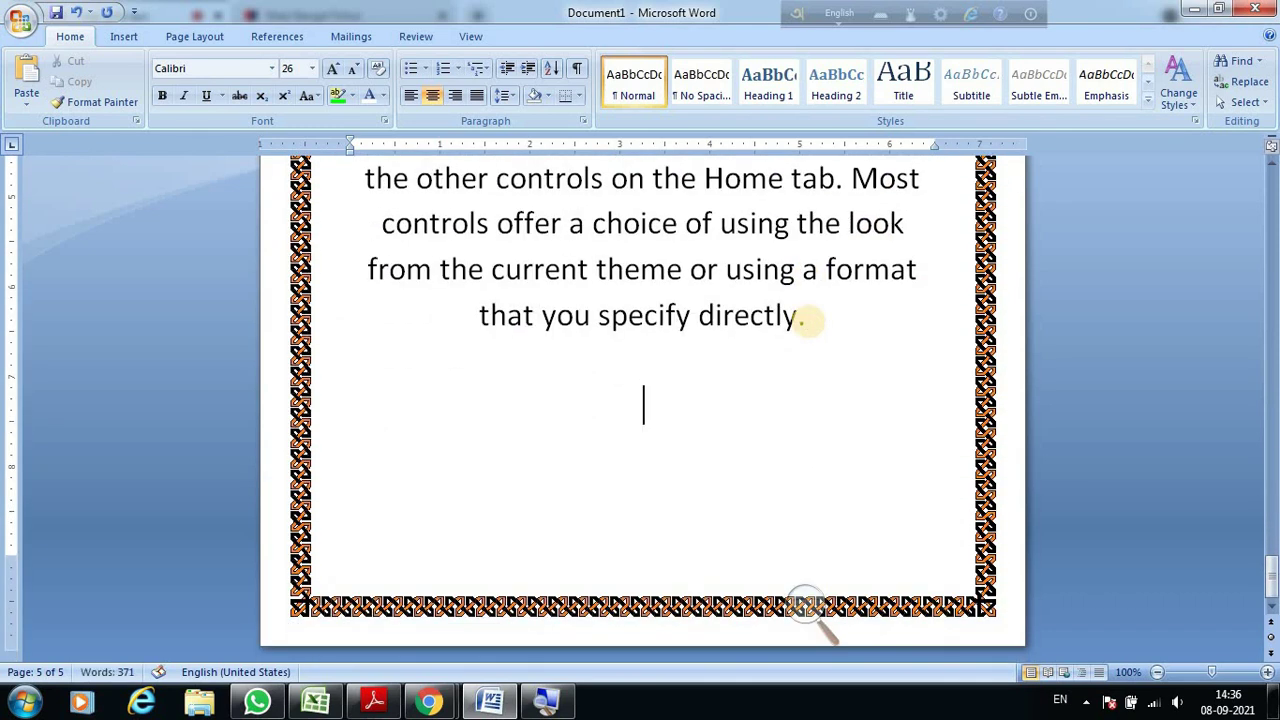
{"action": "type", "text": "Page "}
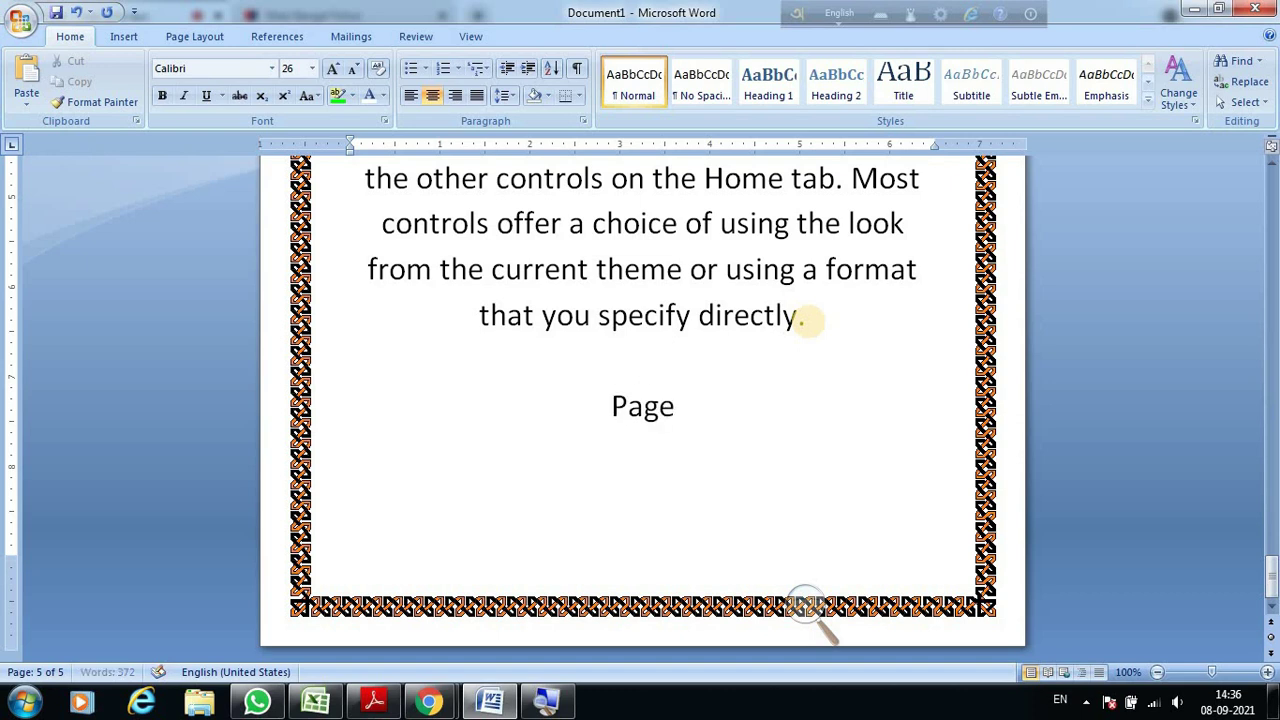
{"action": "type", "text": "Brea"}
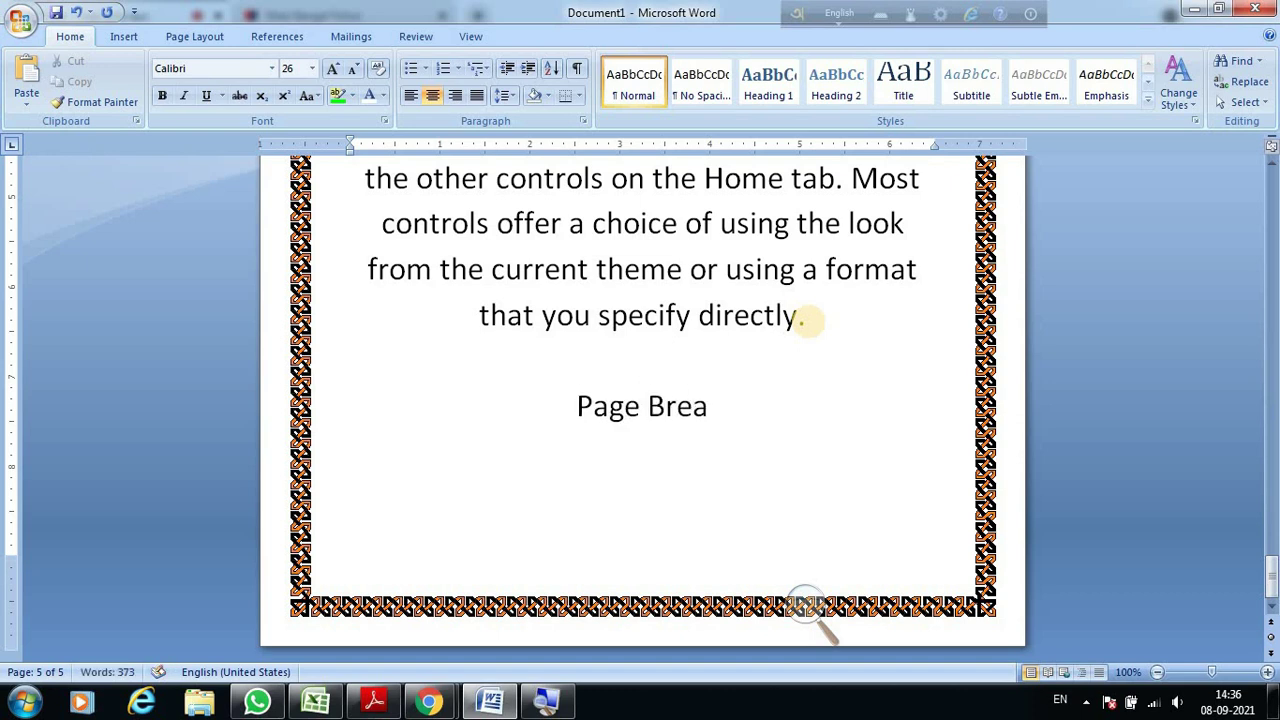
{"action": "type", "text": "k"}
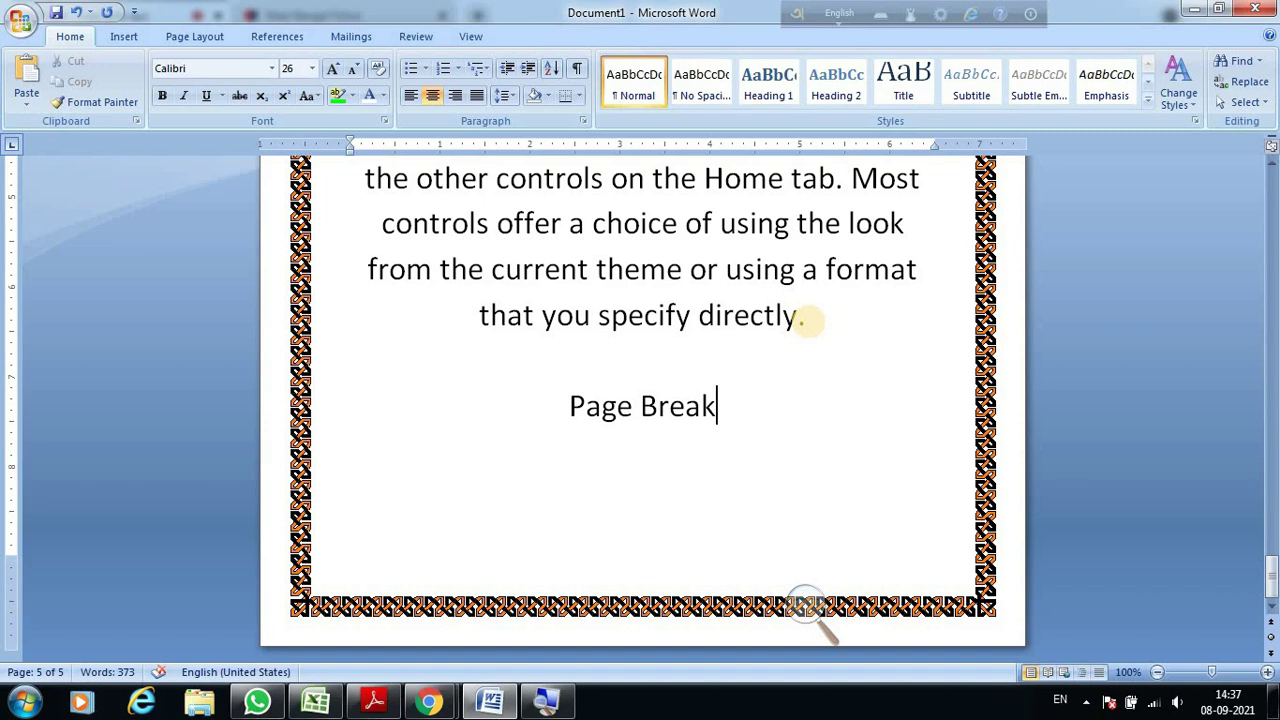
{"action": "key", "text": "Return"}
Make the 'Page Break' heading bold and underlined.
{"action": "left_click", "coordinate": [136, 37]}
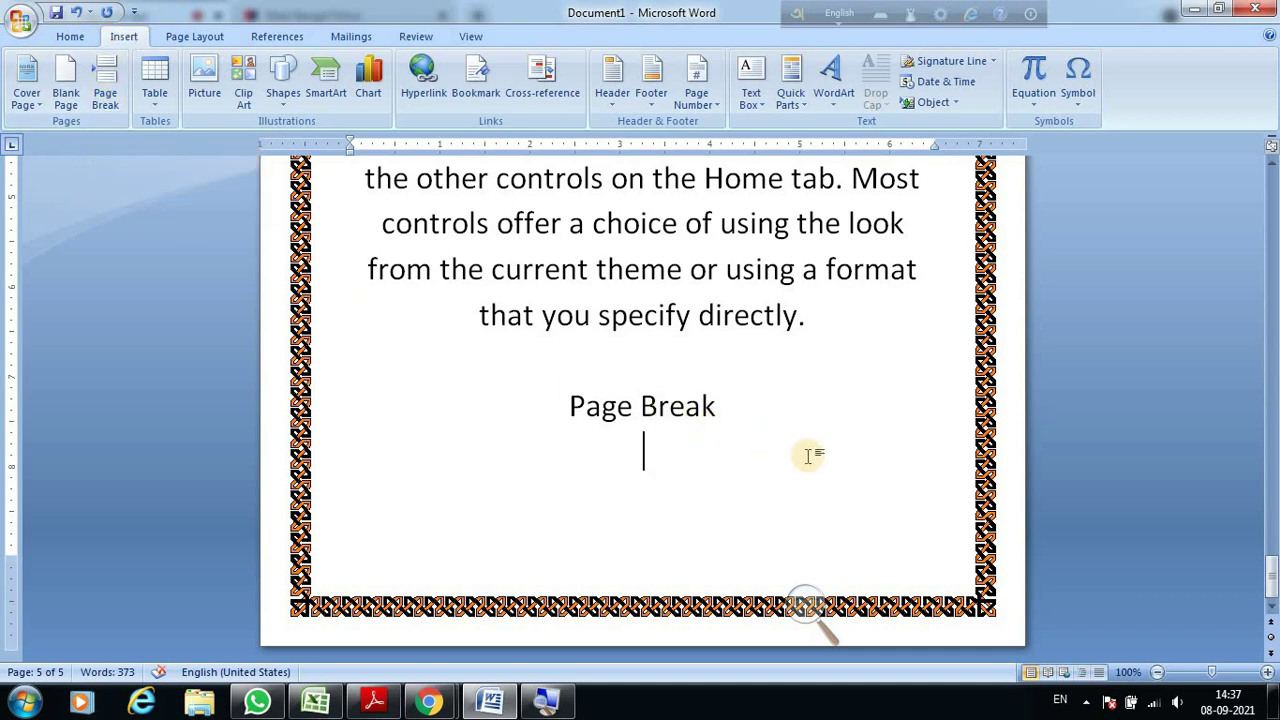
{"action": "type", "text": "I"}
{"action": "left_click", "coordinate": [550, 410]}
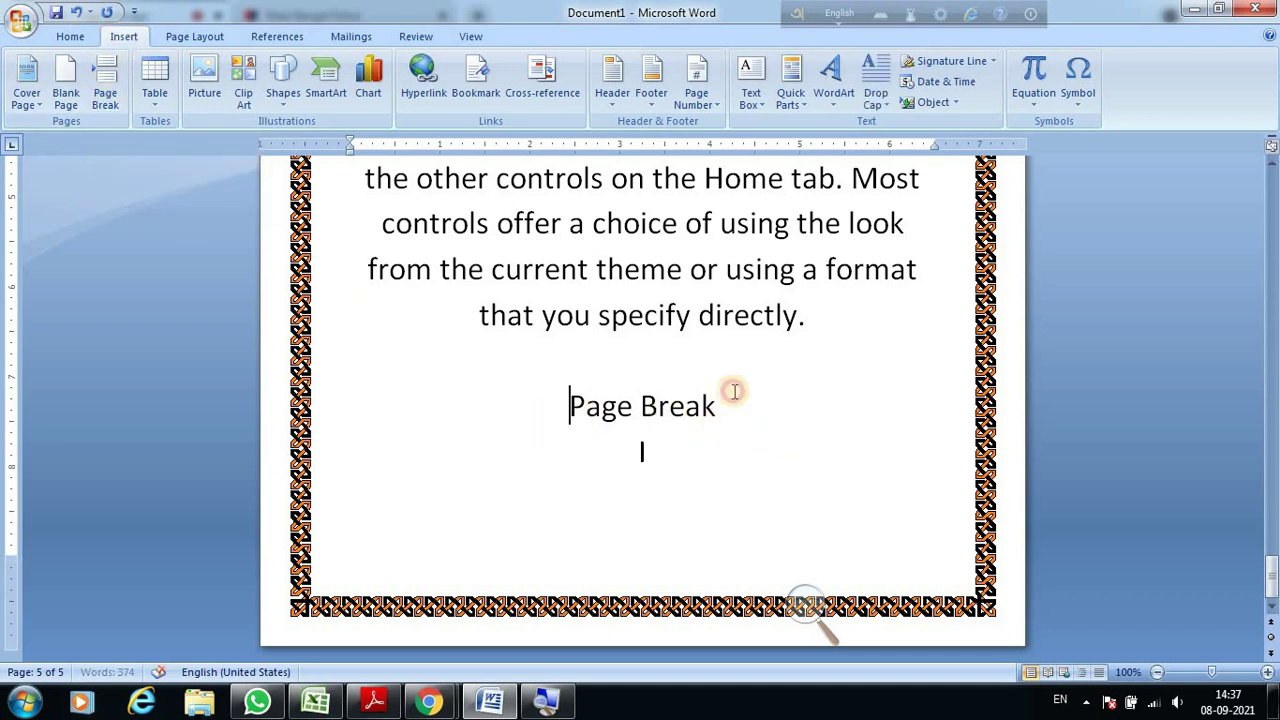
{"action": "triple_click", "coordinate": [734, 391]}
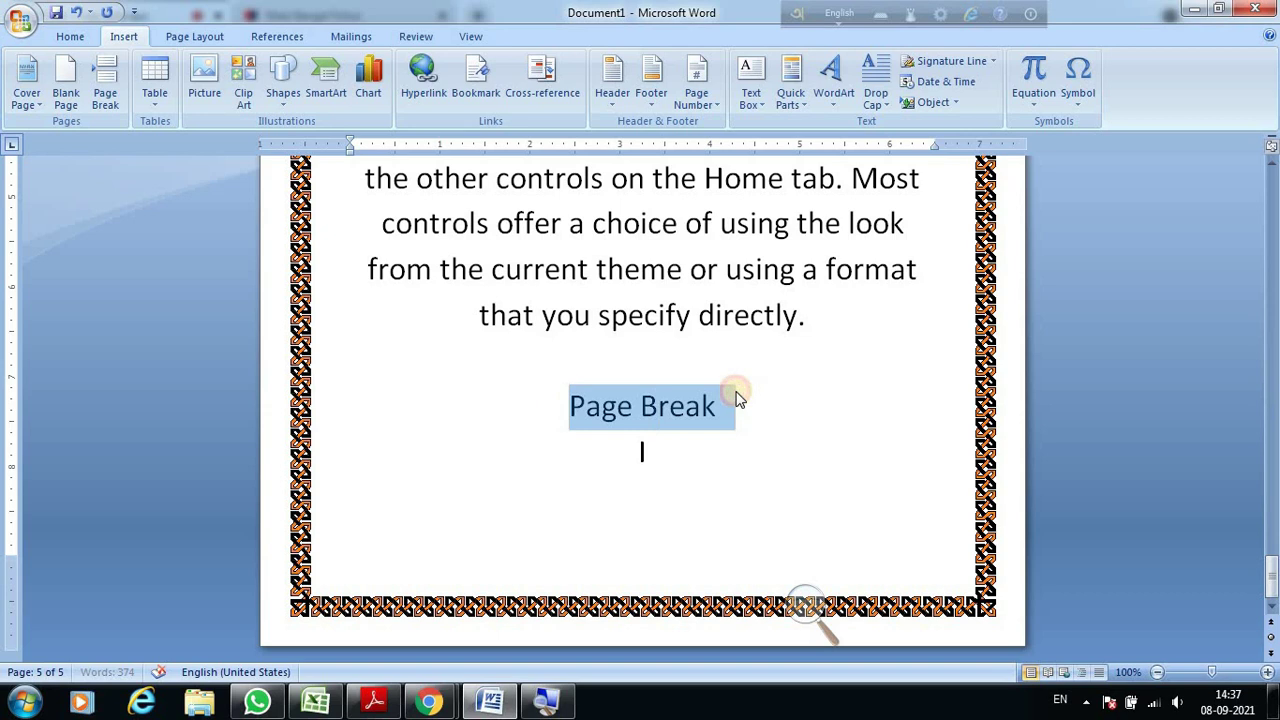
{"action": "left_click", "coordinate": [70, 37]}
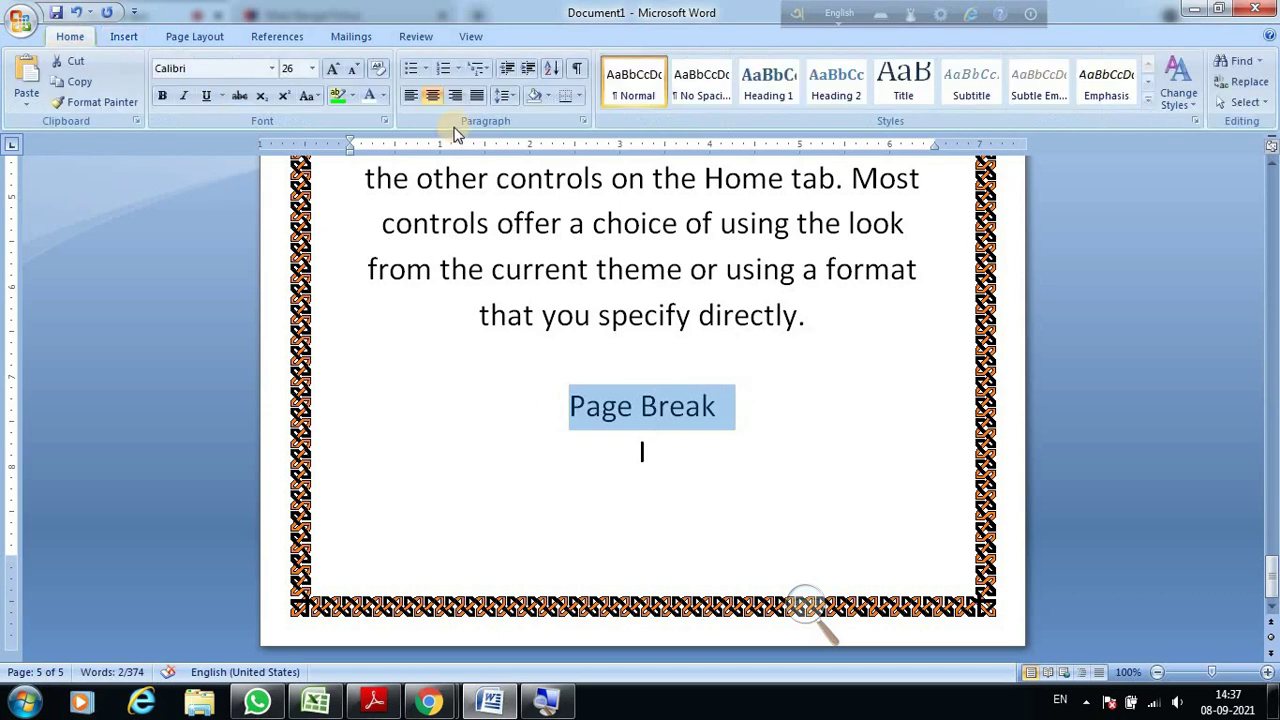
{"action": "left_click", "coordinate": [162, 95]}
{"action": "left_click", "coordinate": [206, 96]}
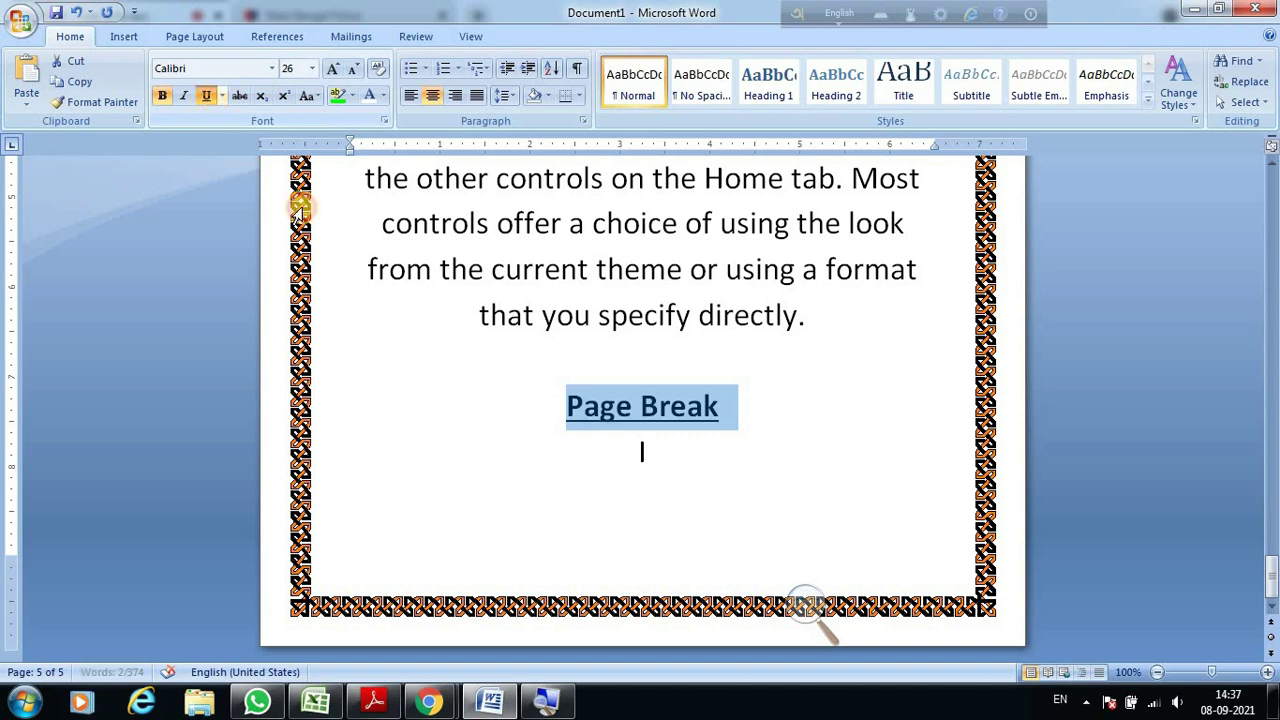
{"action": "left_click", "coordinate": [662, 460]}
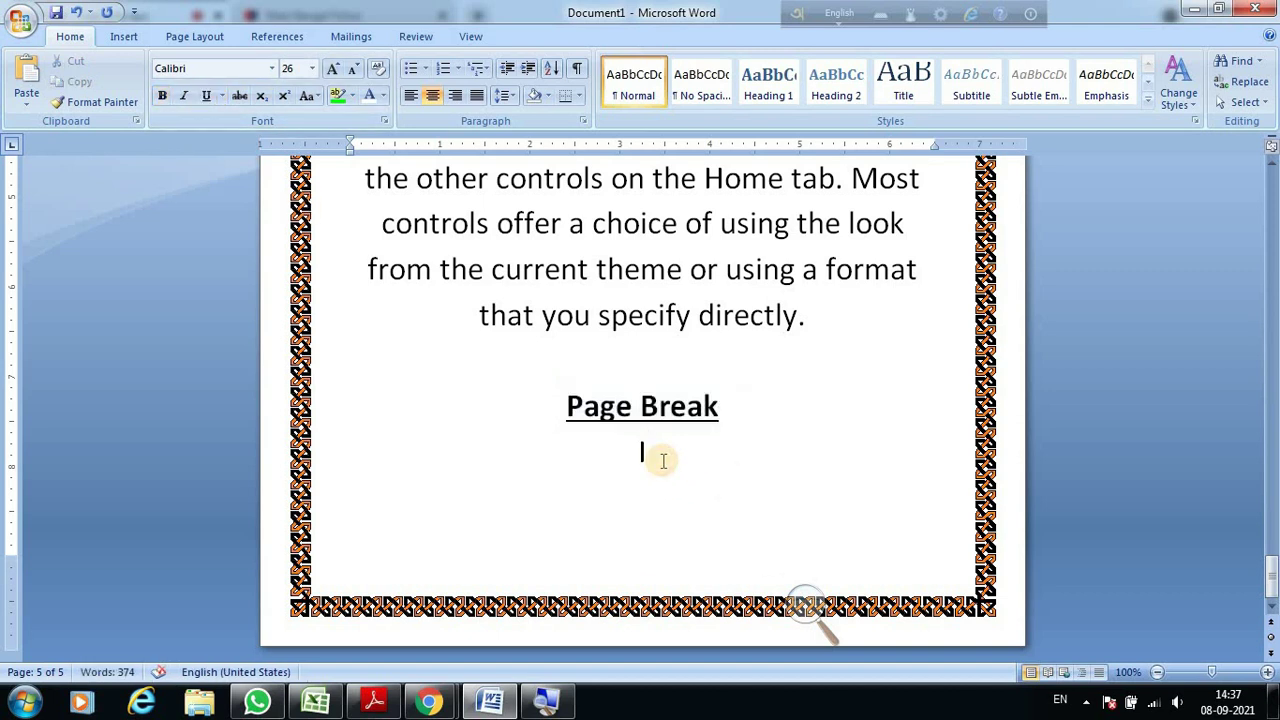
Type 'InsertRibbon Tab --> Page Break (Ctrl+Enter)' on the line under the heading.
{"action": "type", "text": "Inser"}
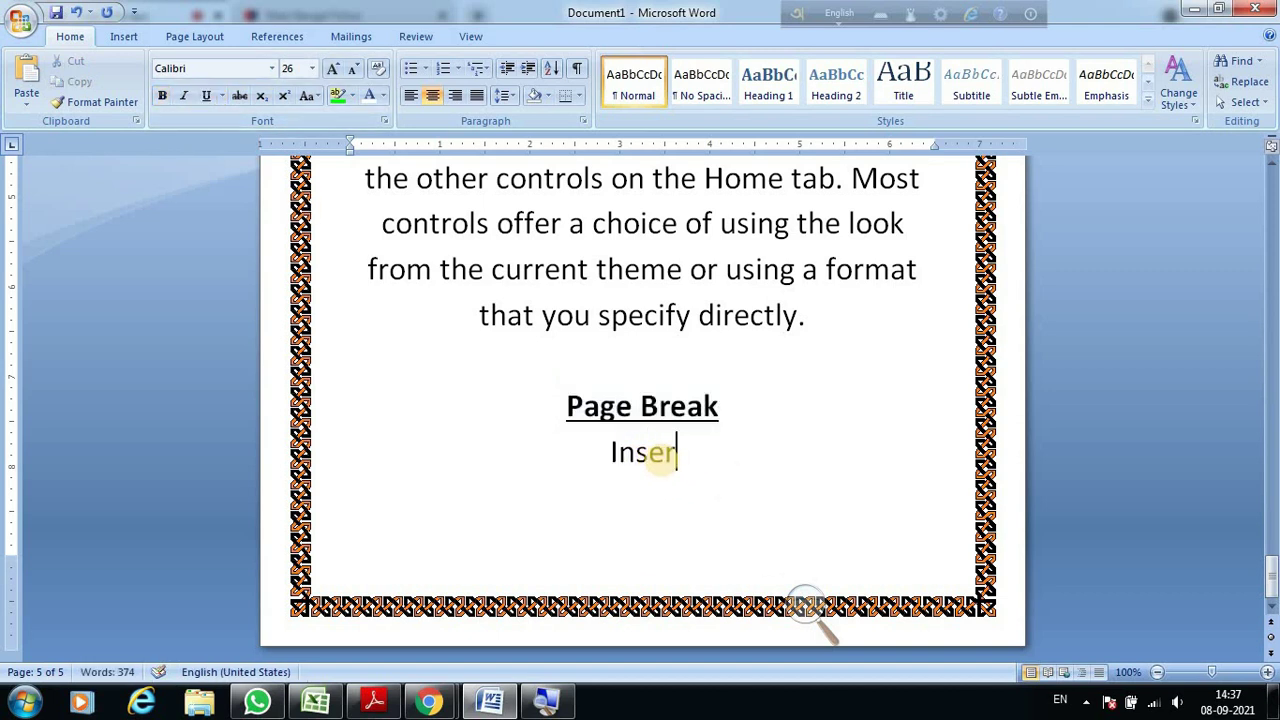
{"action": "type", "text": "tRib"}
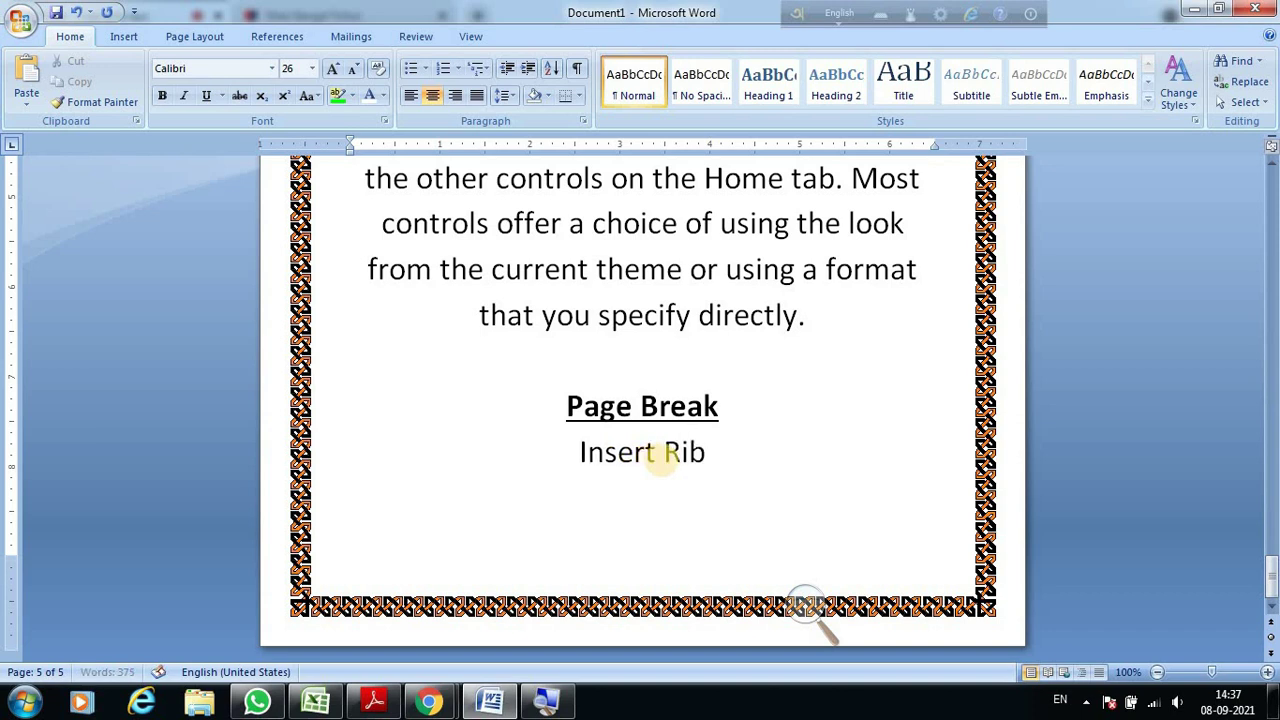
{"action": "type", "text": "bon"}
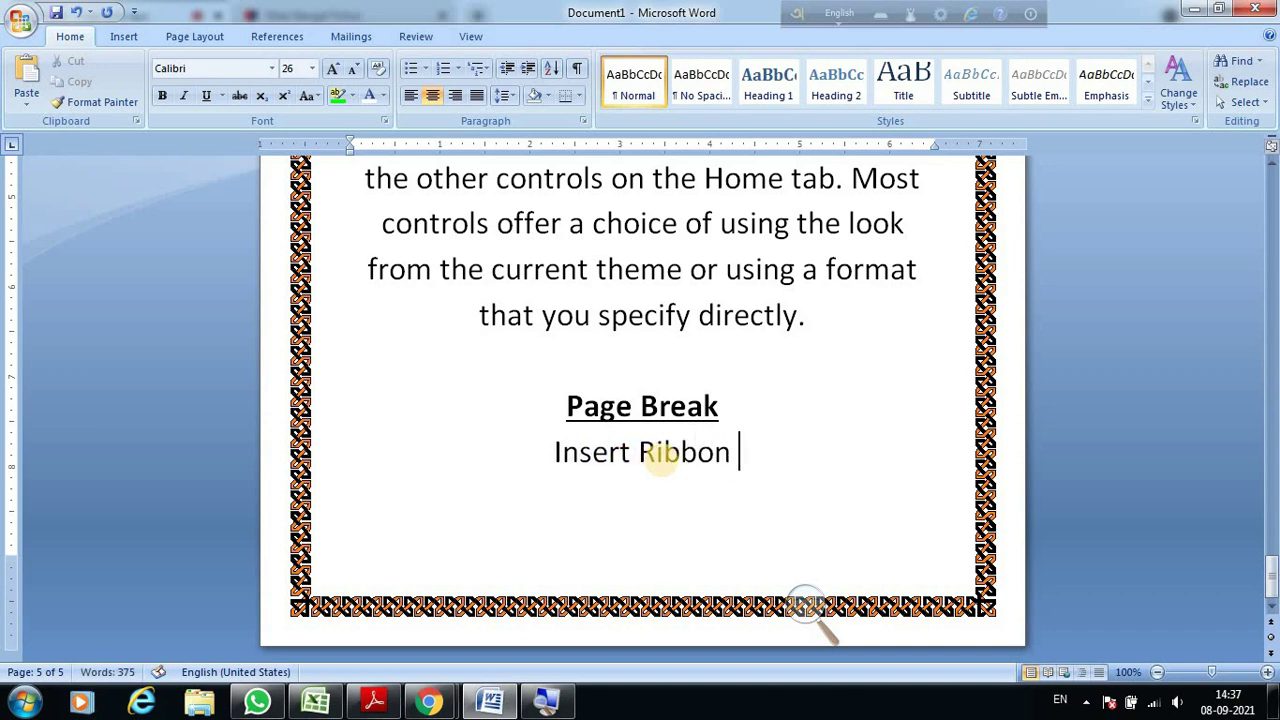
{"action": "type", "text": " Tab"}
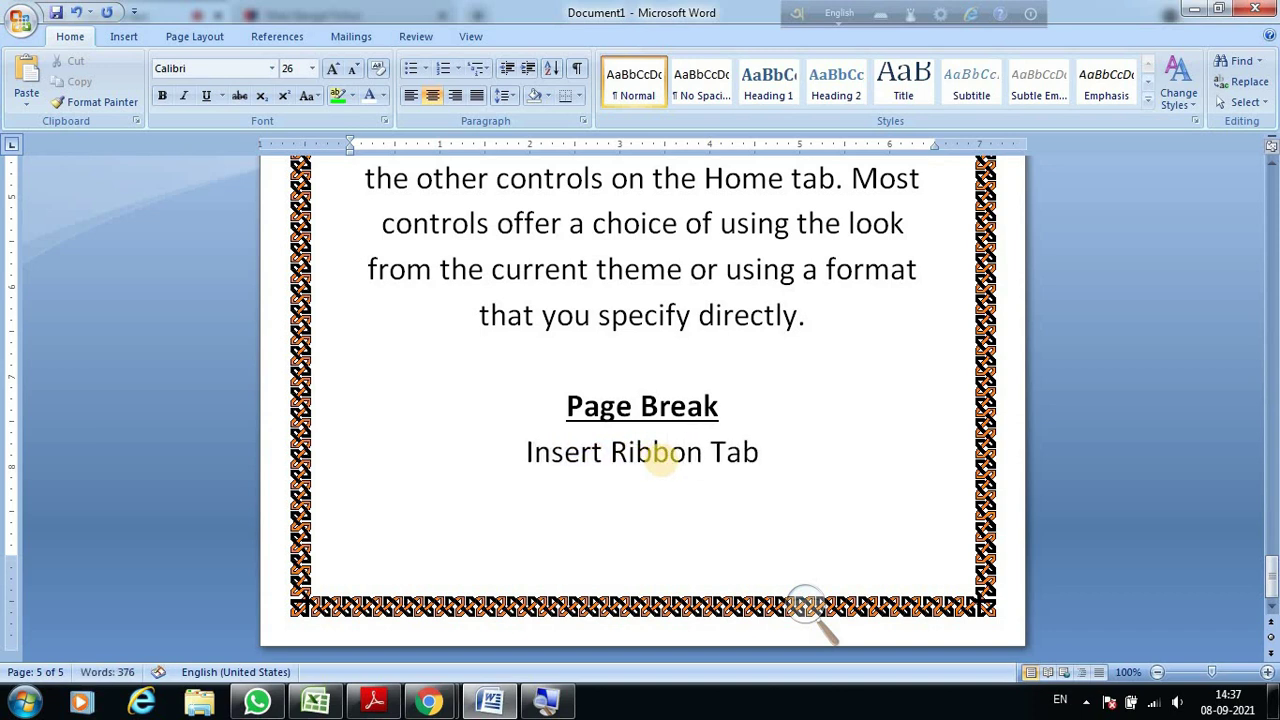
{"action": "type", "text": " -->"}
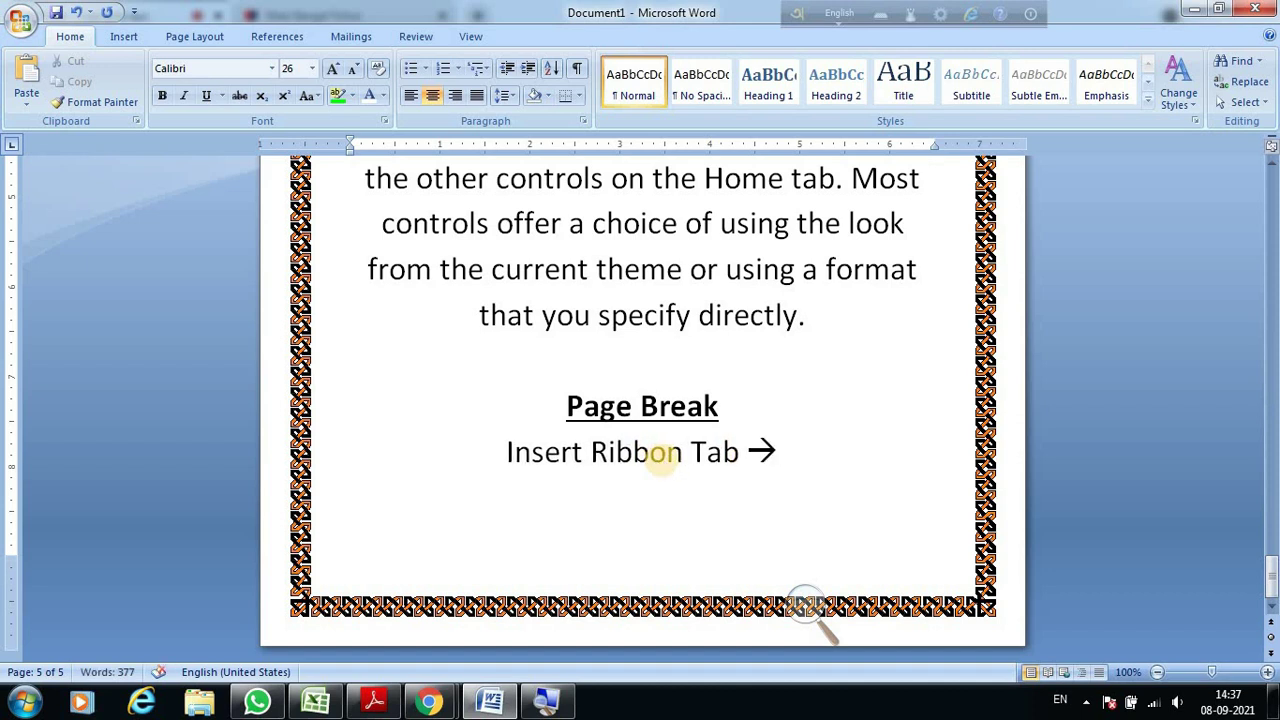
{"action": "type", "text": " Page Bre"}
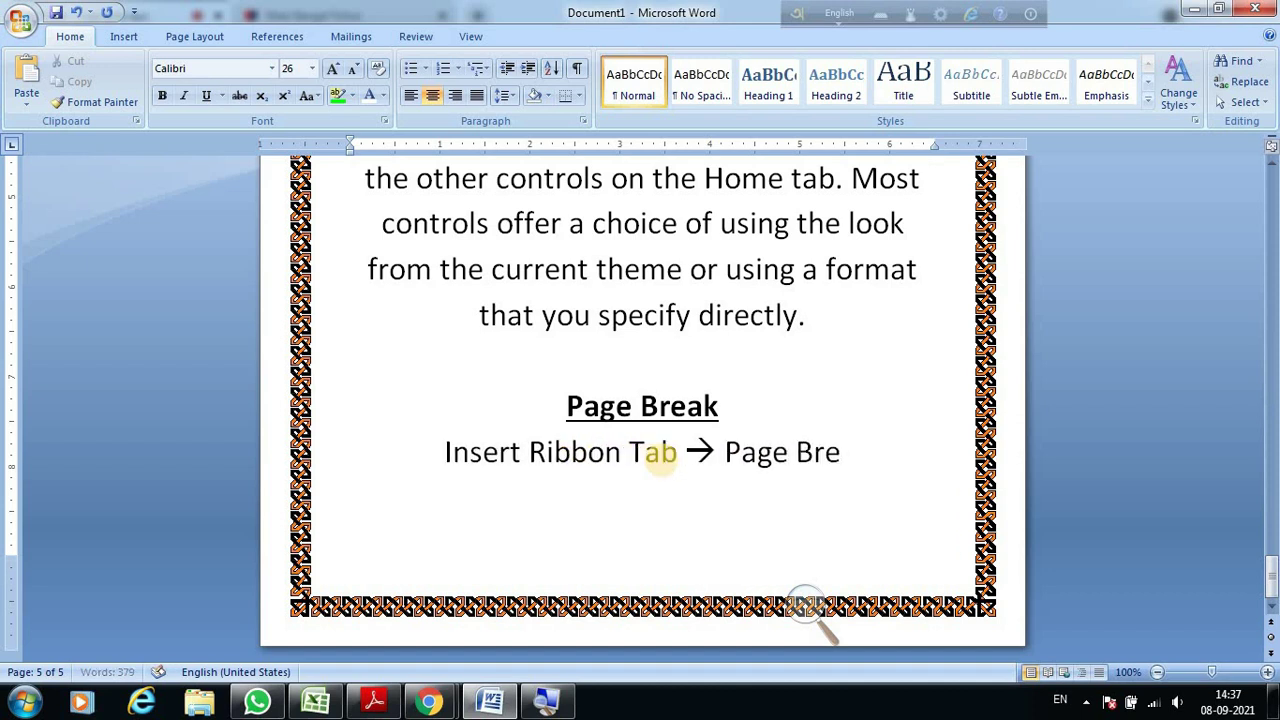
{"action": "type", "text": "ak"}
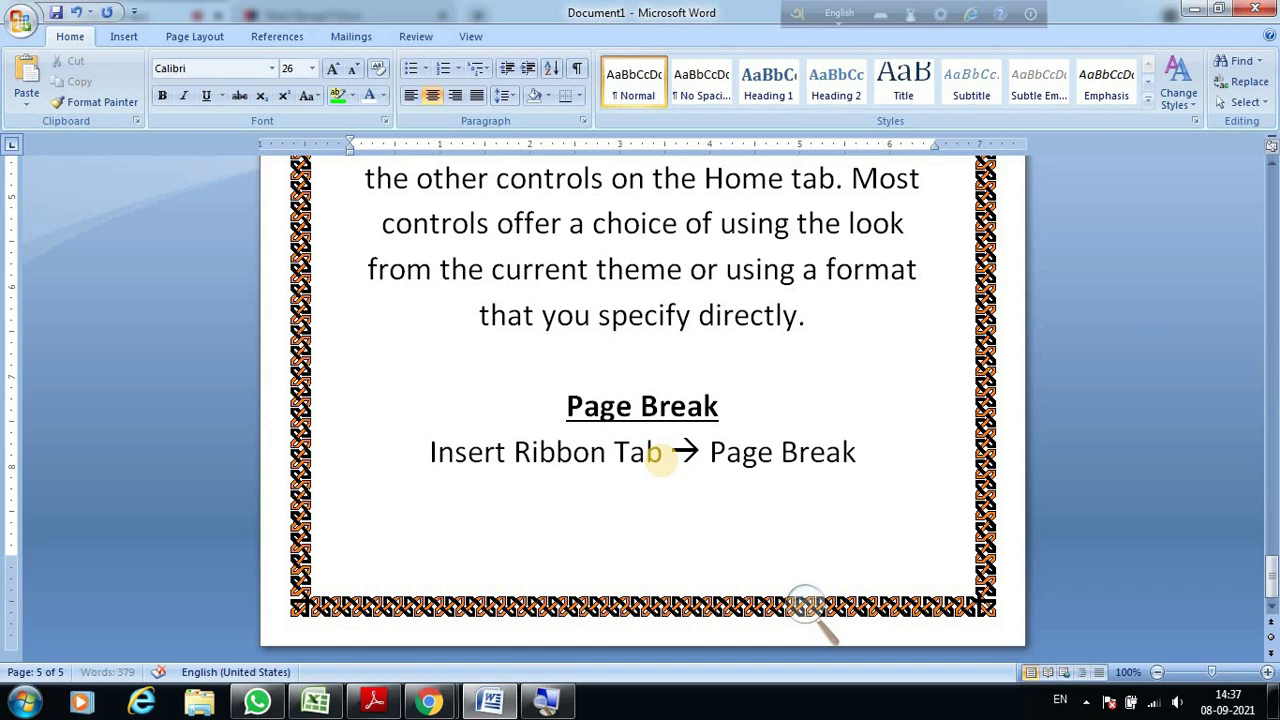
{"action": "type", "text": " (Ct"}
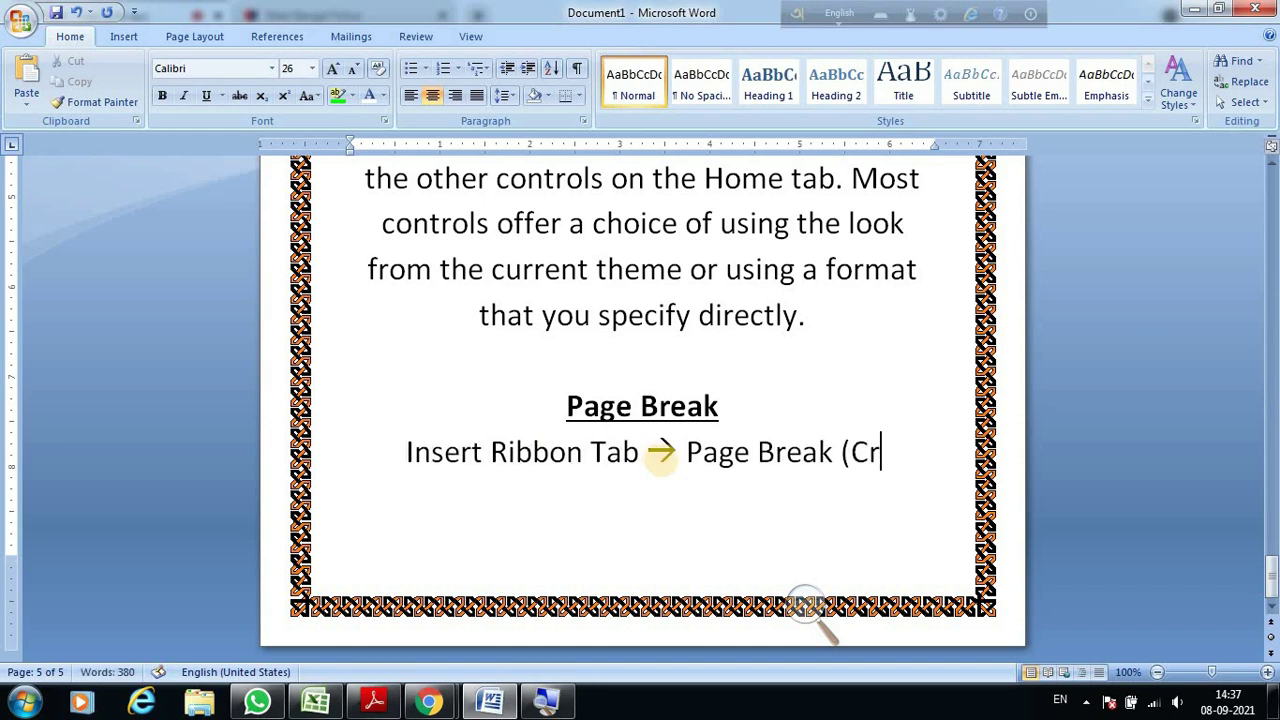
{"action": "type", "text": "rl+"}
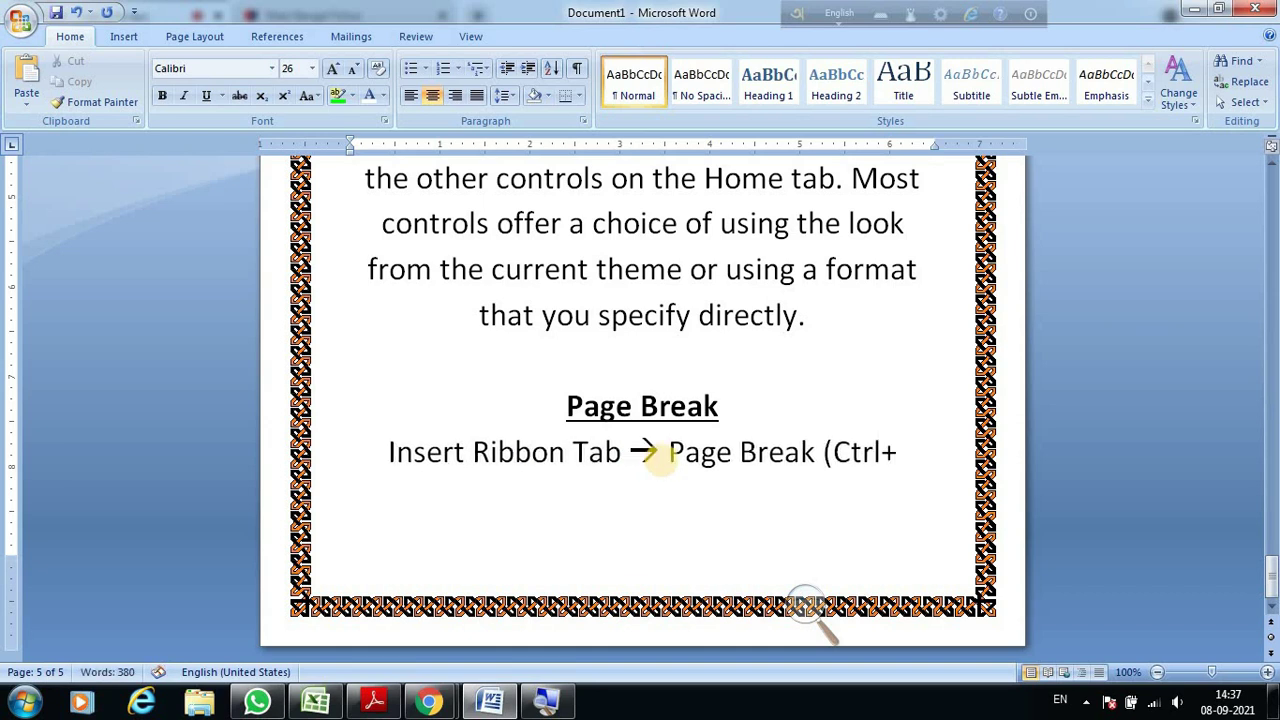
{"action": "type", "text": "E"}
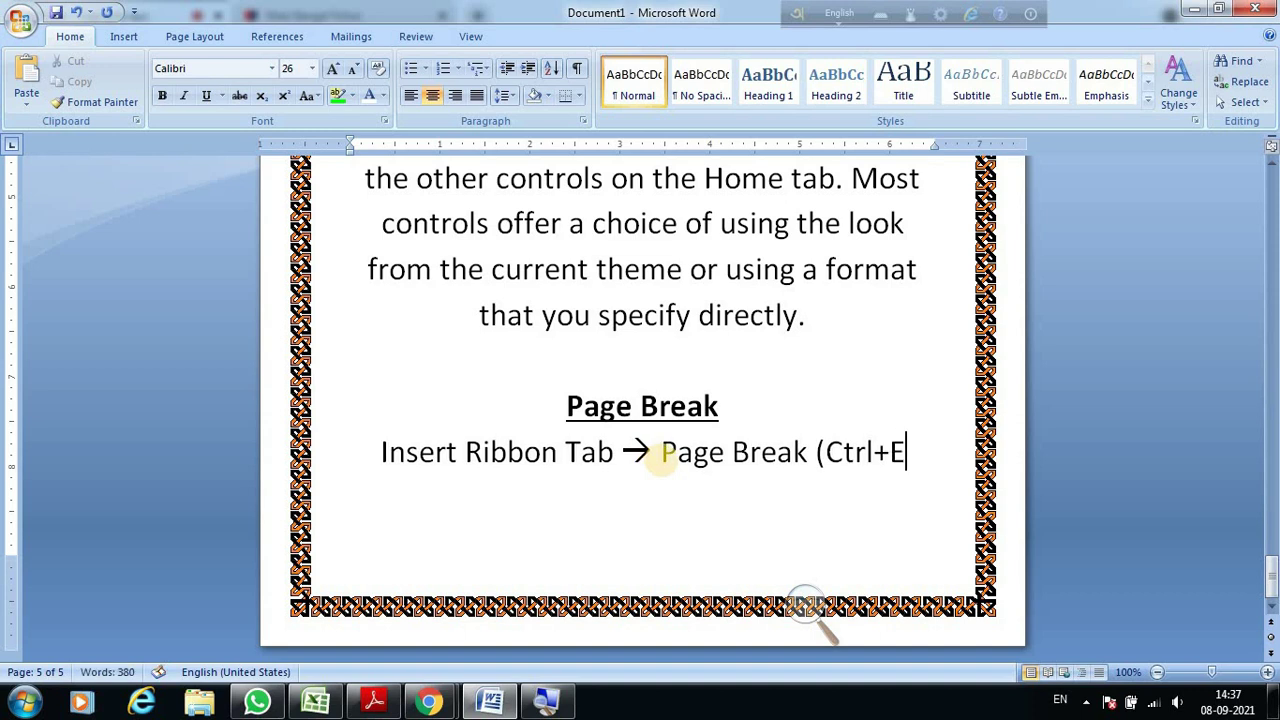
{"action": "type", "text": "nter"}
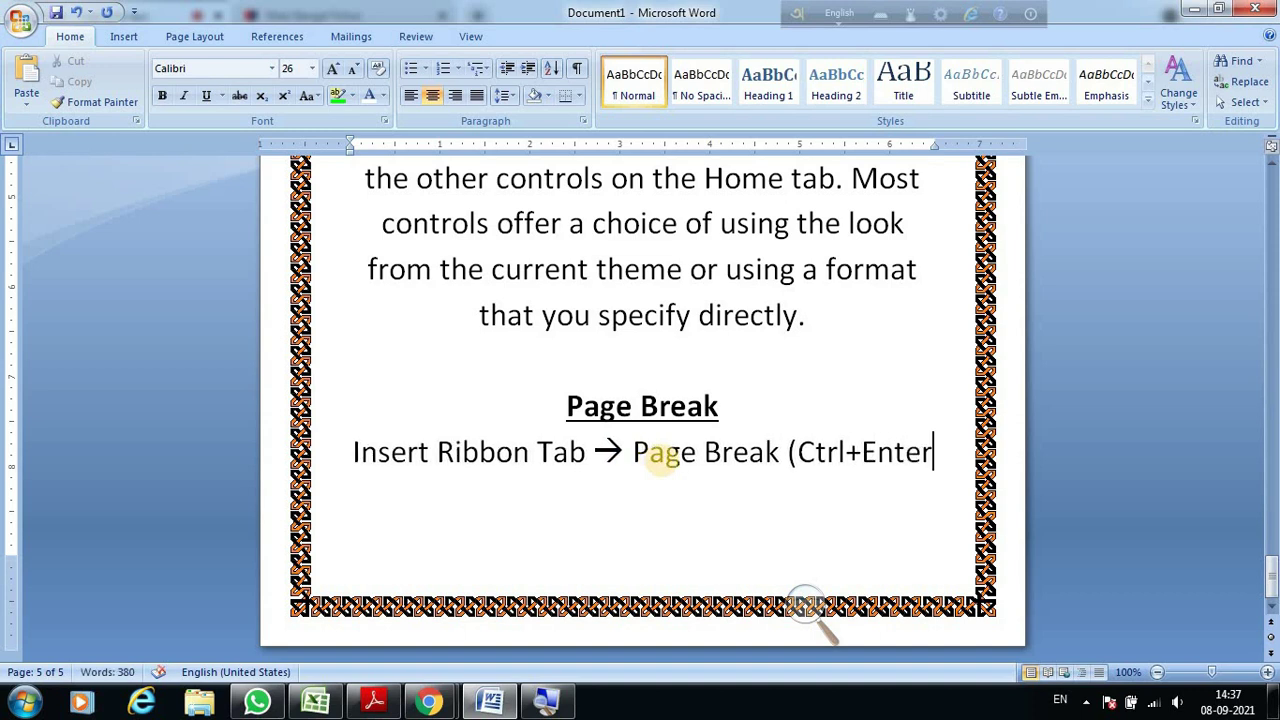
{"action": "type", "text": ")"}
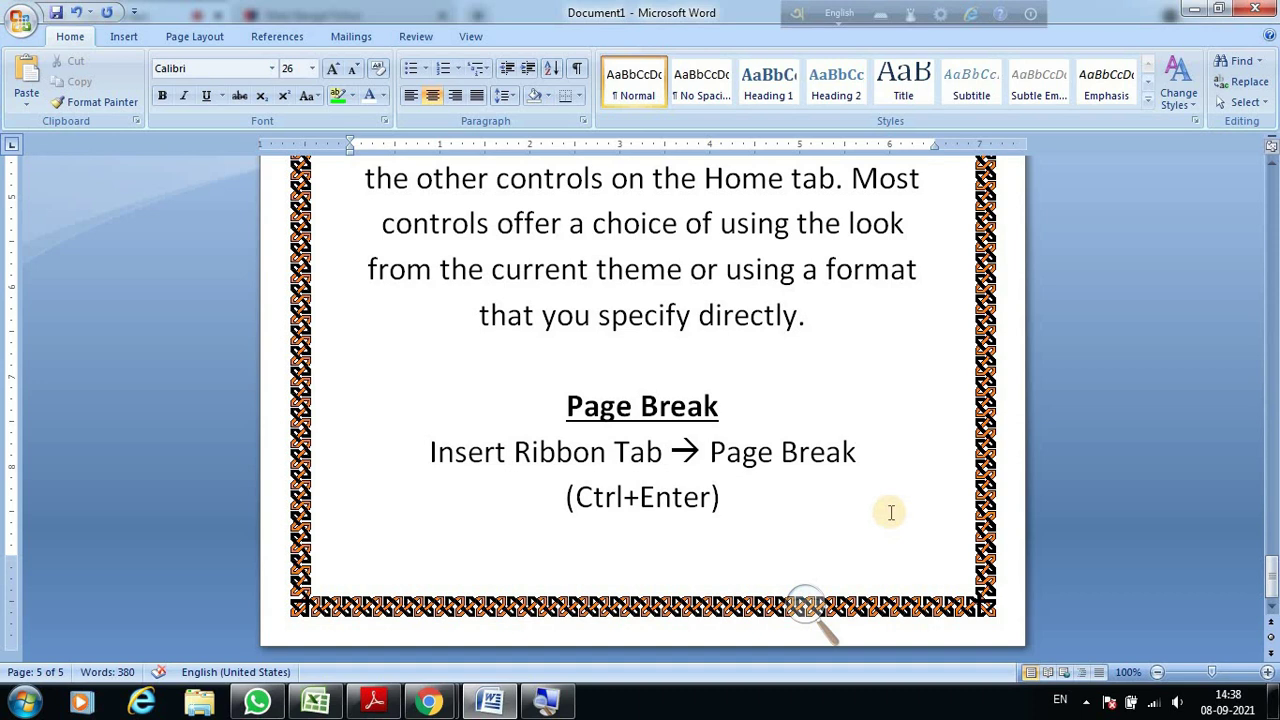
{"action": "scroll", "coordinate": [880, 425], "scroll_direction": "up", "scroll_amount": 3}
{"action": "scroll", "coordinate": [875, 423], "scroll_direction": "up", "scroll_amount": 5}
{"action": "scroll", "coordinate": [874, 423], "scroll_direction": "up", "scroll_amount": 5}
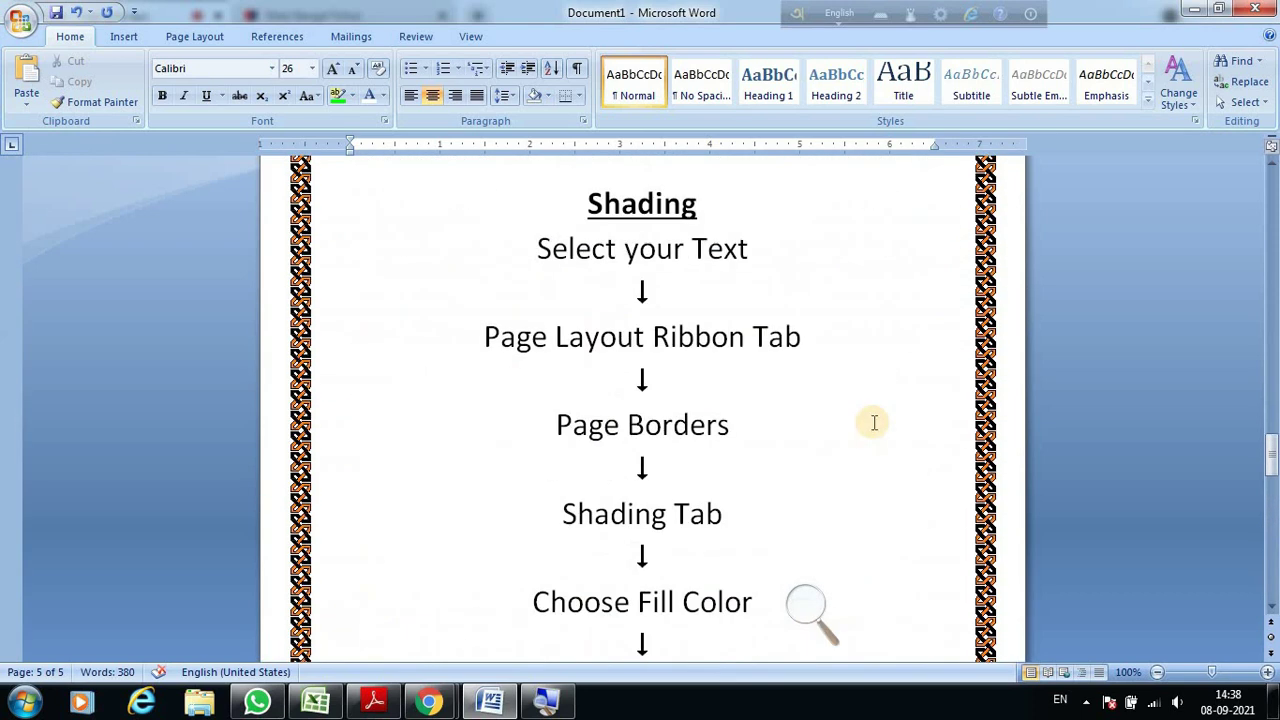
{"action": "scroll", "coordinate": [874, 423], "scroll_direction": "up", "scroll_amount": 5}
{"action": "scroll", "coordinate": [874, 423], "scroll_direction": "up", "scroll_amount": 5}
{"action": "scroll", "coordinate": [873, 420], "scroll_direction": "up", "scroll_amount": 5}
{"action": "scroll", "coordinate": [872, 410], "scroll_direction": "up", "scroll_amount": 3}
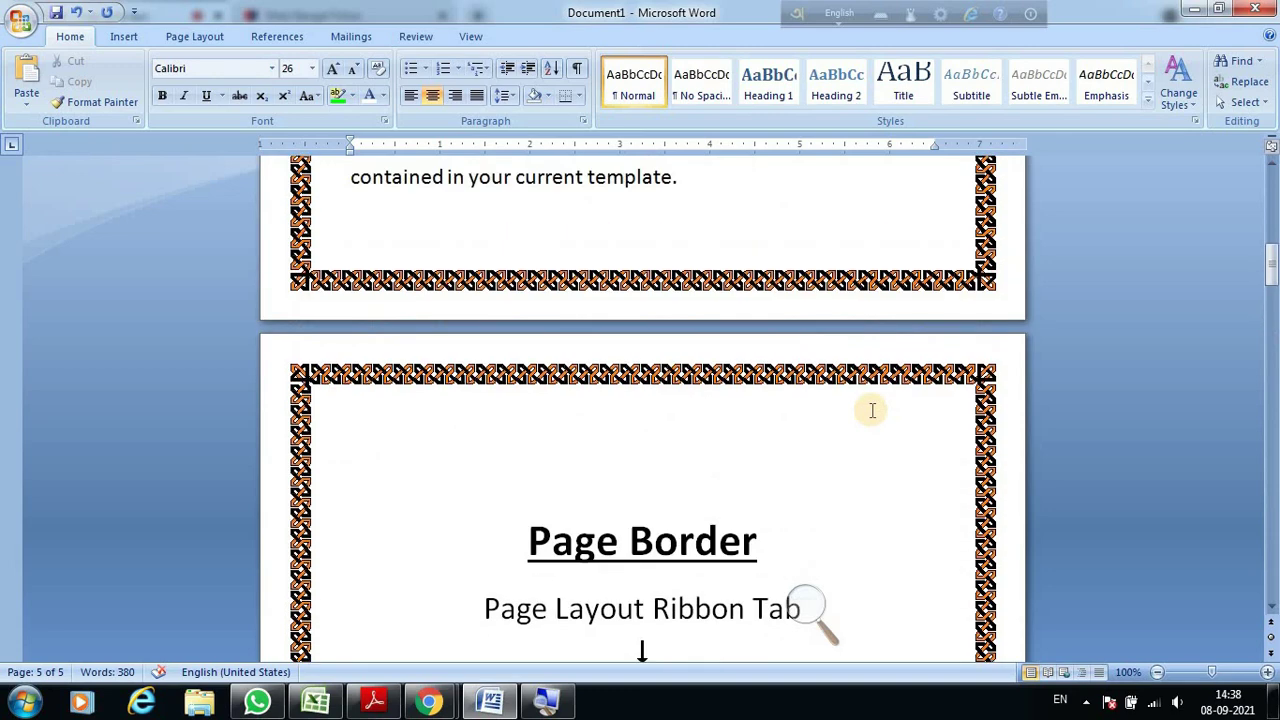
{"action": "key", "text": "ctrl+Home"}
{"action": "scroll", "coordinate": [872, 410], "scroll_direction": "up", "scroll_amount": 1}
{"action": "scroll", "coordinate": [697, 350], "scroll_direction": "down", "scroll_amount": 4}
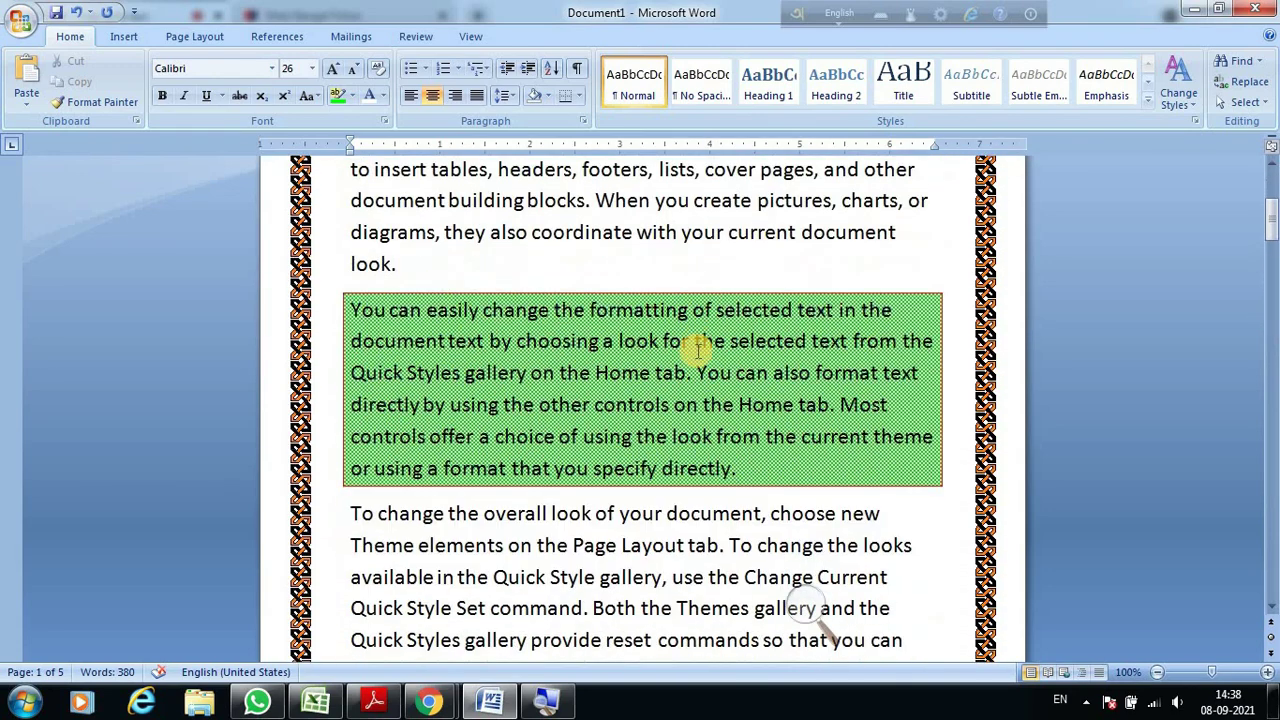
{"action": "scroll", "coordinate": [697, 350], "scroll_direction": "down", "scroll_amount": 5}
{"action": "scroll", "coordinate": [700, 360], "scroll_direction": "down", "scroll_amount": 2}
{"action": "scroll", "coordinate": [700, 345], "scroll_direction": "down", "scroll_amount": 3}
{"action": "scroll", "coordinate": [707, 352], "scroll_direction": "down", "scroll_amount": 5}
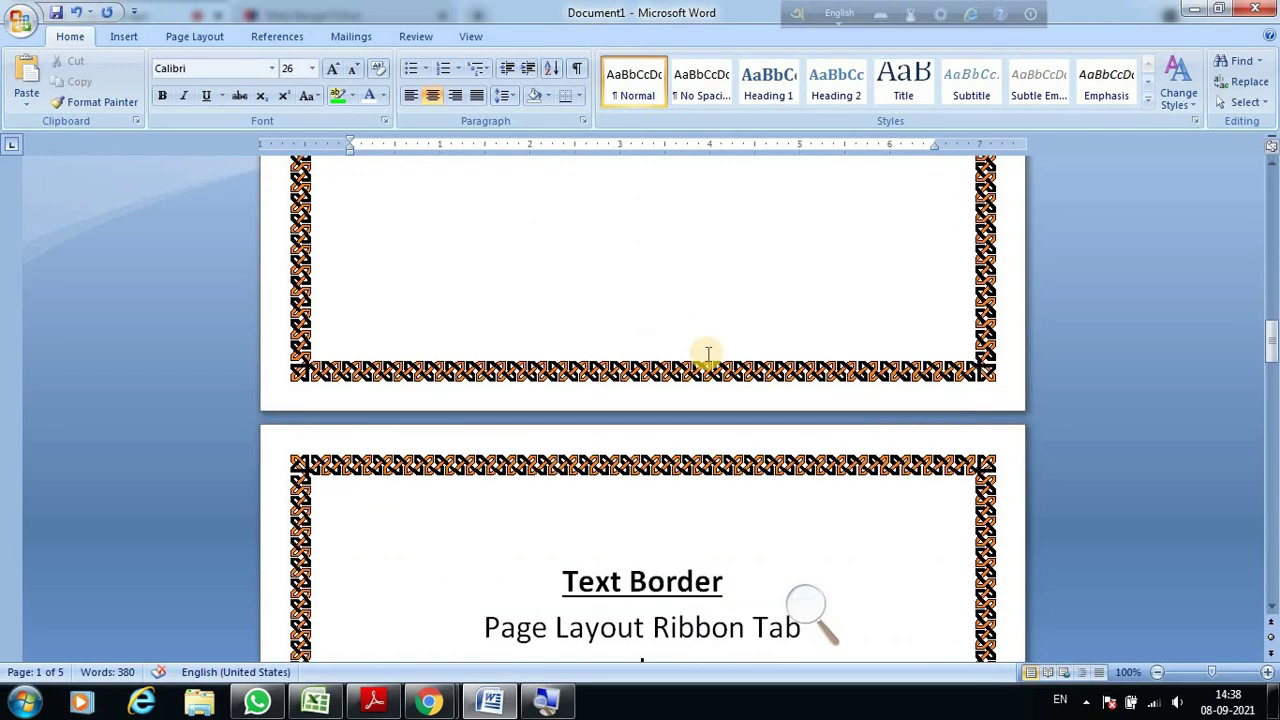
{"action": "scroll", "coordinate": [707, 352], "scroll_direction": "down", "scroll_amount": 2}
{"action": "scroll", "coordinate": [711, 340], "scroll_direction": "down", "scroll_amount": 6}
{"action": "scroll", "coordinate": [706, 346], "scroll_direction": "down", "scroll_amount": 5}
{"action": "scroll", "coordinate": [723, 314], "scroll_direction": "down", "scroll_amount": 6}
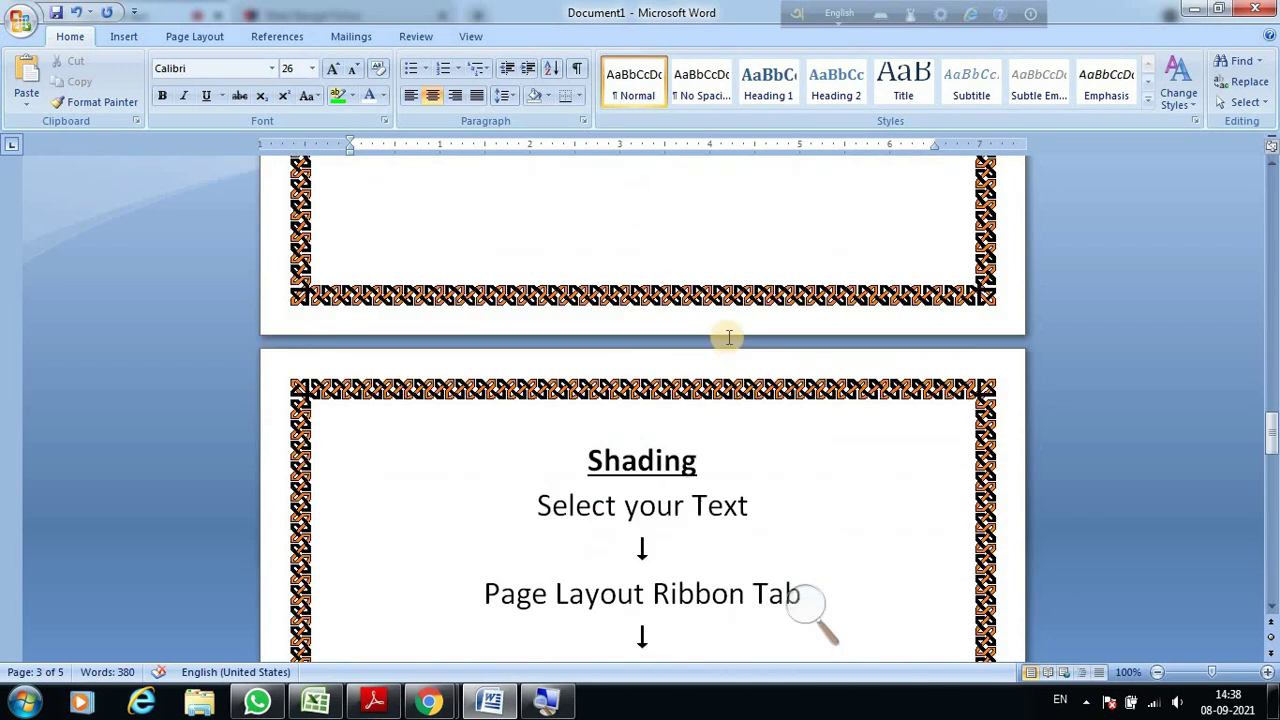
{"action": "scroll", "coordinate": [729, 338], "scroll_direction": "down", "scroll_amount": 5}
{"action": "scroll", "coordinate": [737, 306], "scroll_direction": "down", "scroll_amount": 5}
{"action": "scroll", "coordinate": [737, 306], "scroll_direction": "down", "scroll_amount": 5}
{"action": "scroll", "coordinate": [735, 340], "scroll_direction": "down", "scroll_amount": 5}
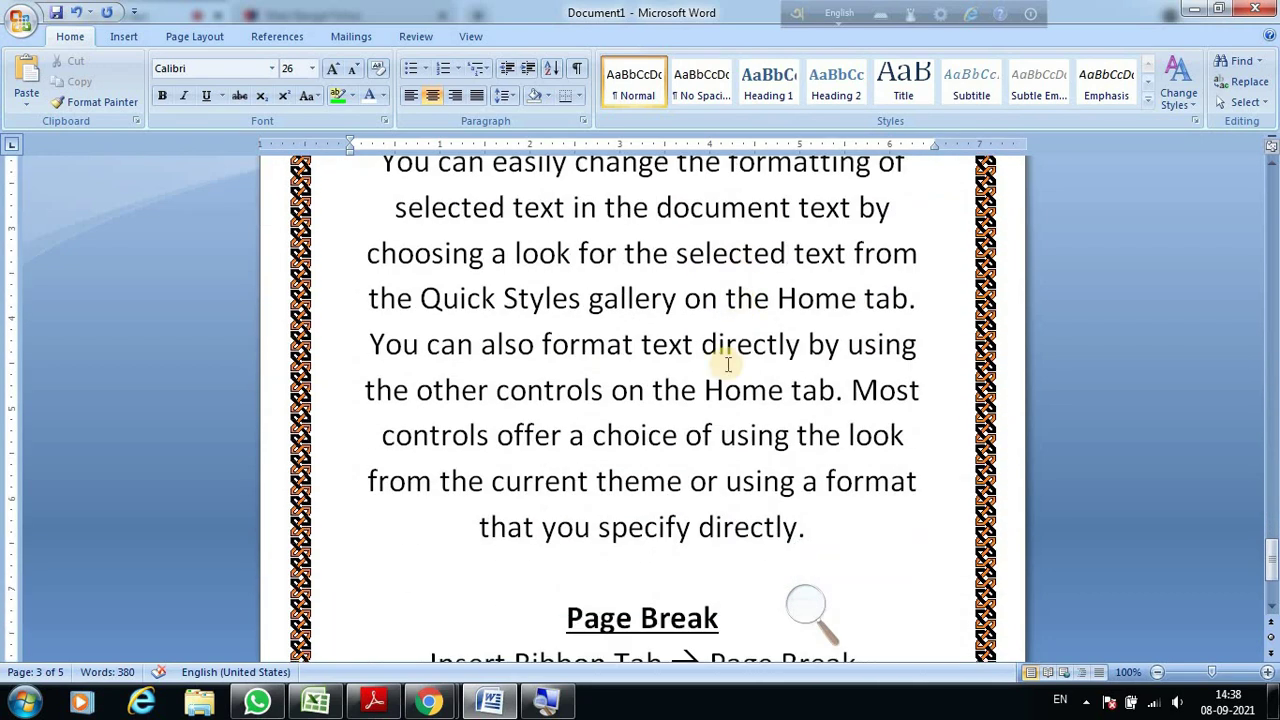
{"action": "scroll", "coordinate": [730, 370], "scroll_direction": "down", "scroll_amount": 4}
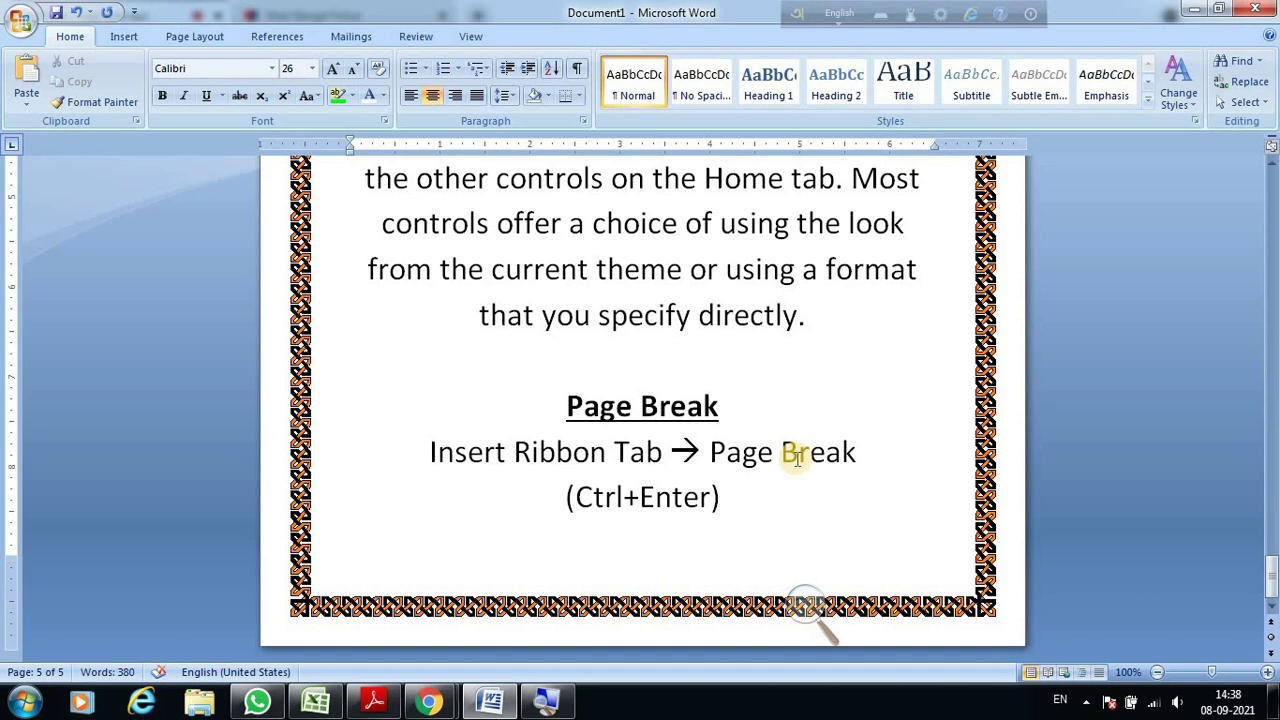
{"action": "scroll", "coordinate": [760, 457], "scroll_direction": "up", "scroll_amount": 8}
{"action": "scroll", "coordinate": [794, 451], "scroll_direction": "up", "scroll_amount": 9}
{"action": "scroll", "coordinate": [795, 457], "scroll_direction": "up", "scroll_amount": 6}
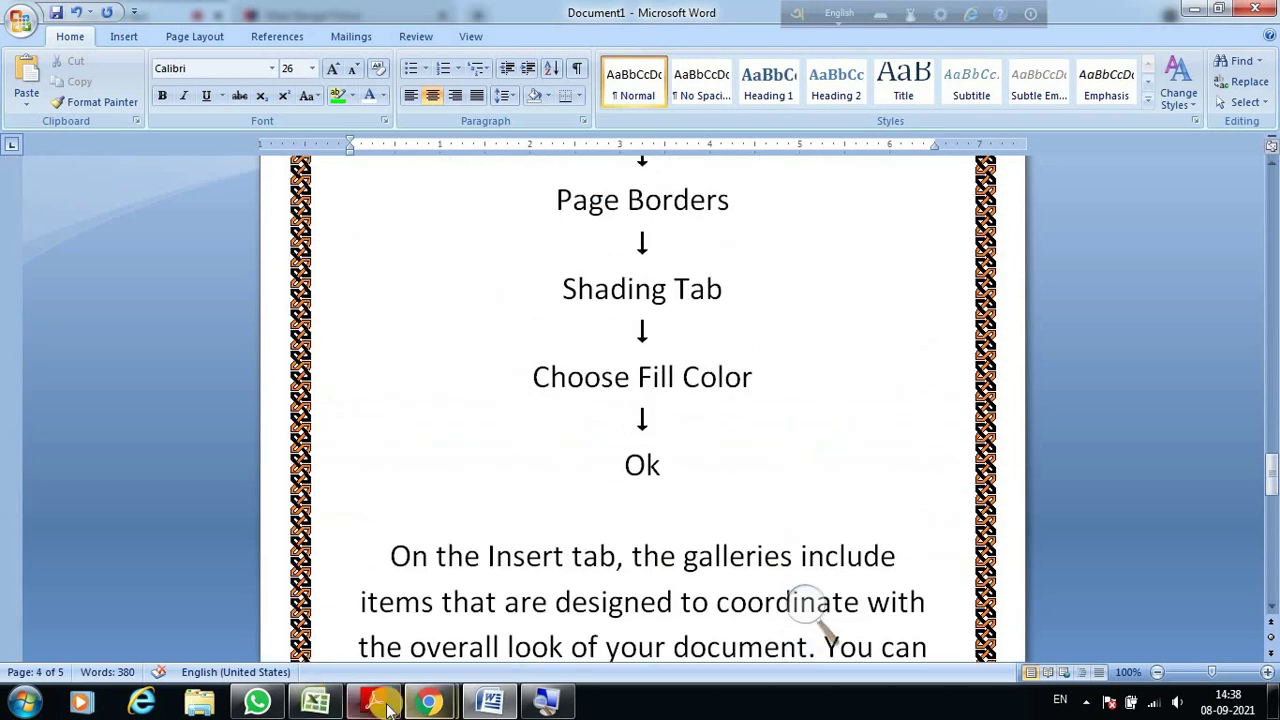
{"action": "mouse_move", "coordinate": [428, 702]}
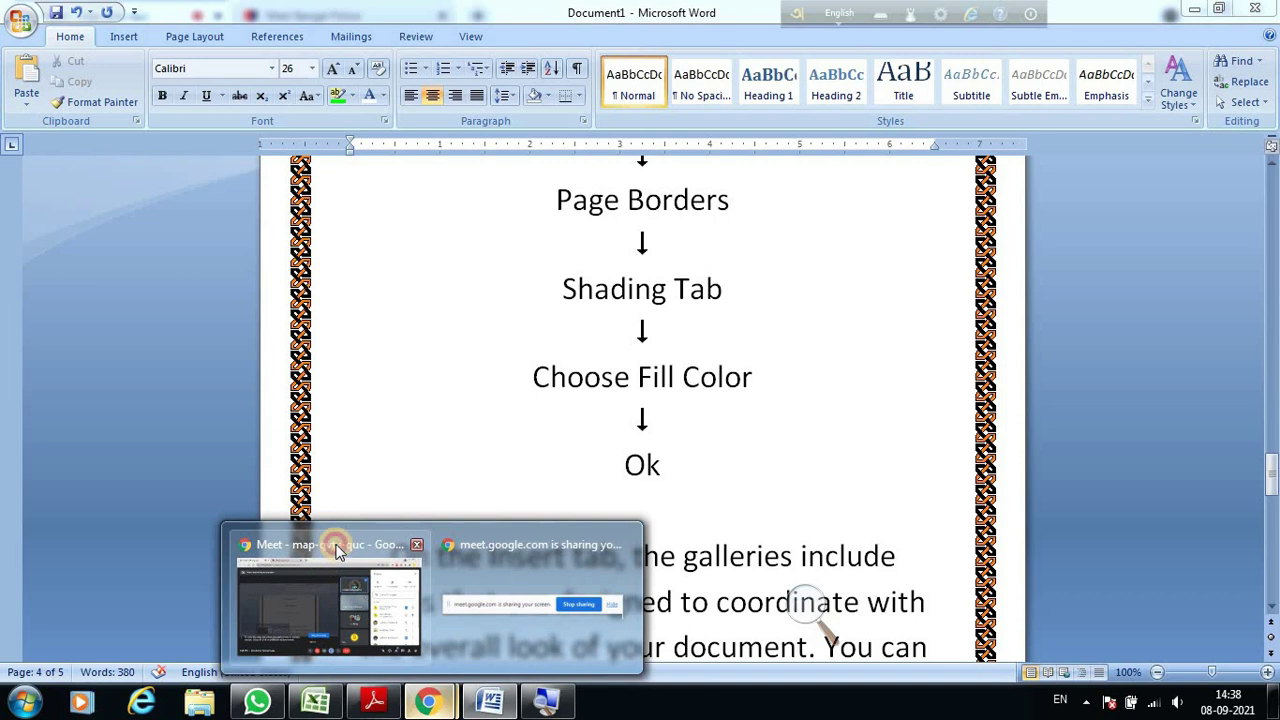
Switch to the Google Meet call window, then bring the Word document back to the front.
{"action": "left_click", "coordinate": [338, 552]}
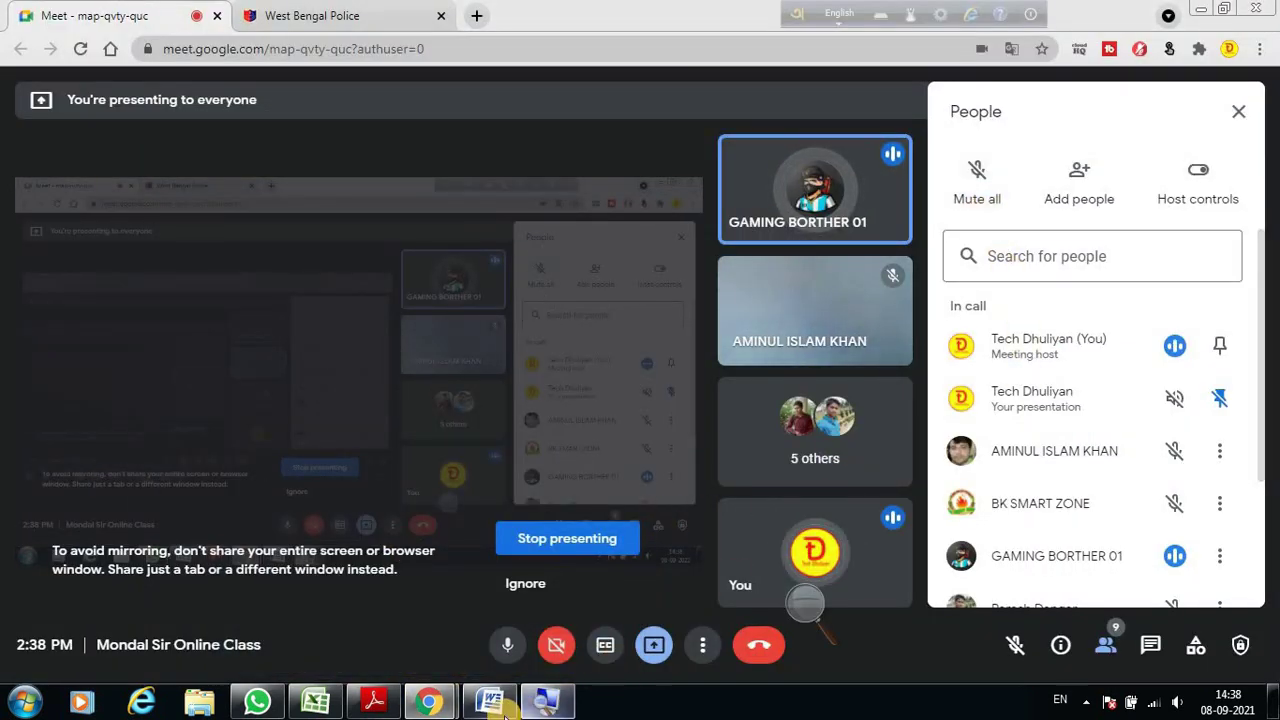
{"action": "mouse_move", "coordinate": [441, 707]}
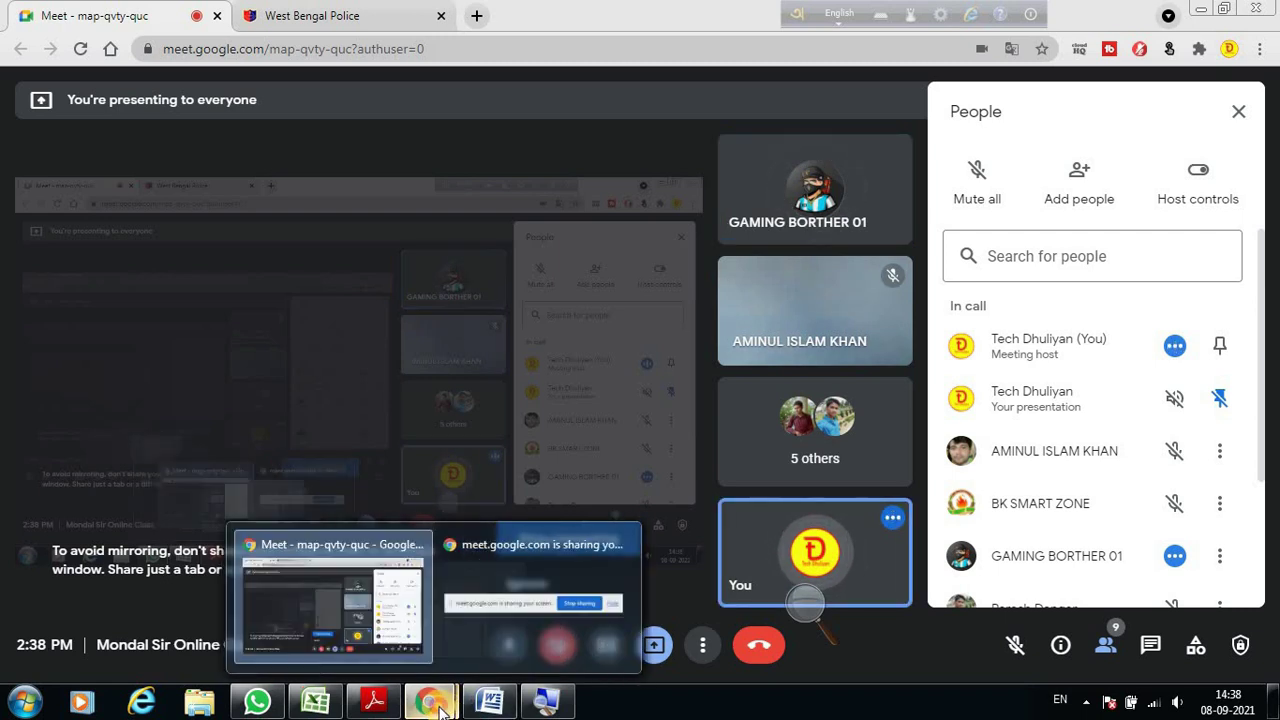
{"action": "left_click", "coordinate": [490, 708]}
Scroll to the top of the document, then down through the West Bengal page to the Page Break section on page 5.
{"action": "scroll", "coordinate": [763, 352], "scroll_direction": "up", "scroll_amount": 5}
{"action": "scroll", "coordinate": [763, 352], "scroll_direction": "up", "scroll_amount": 5}
{"action": "scroll", "coordinate": [760, 357], "scroll_direction": "up", "scroll_amount": 5}
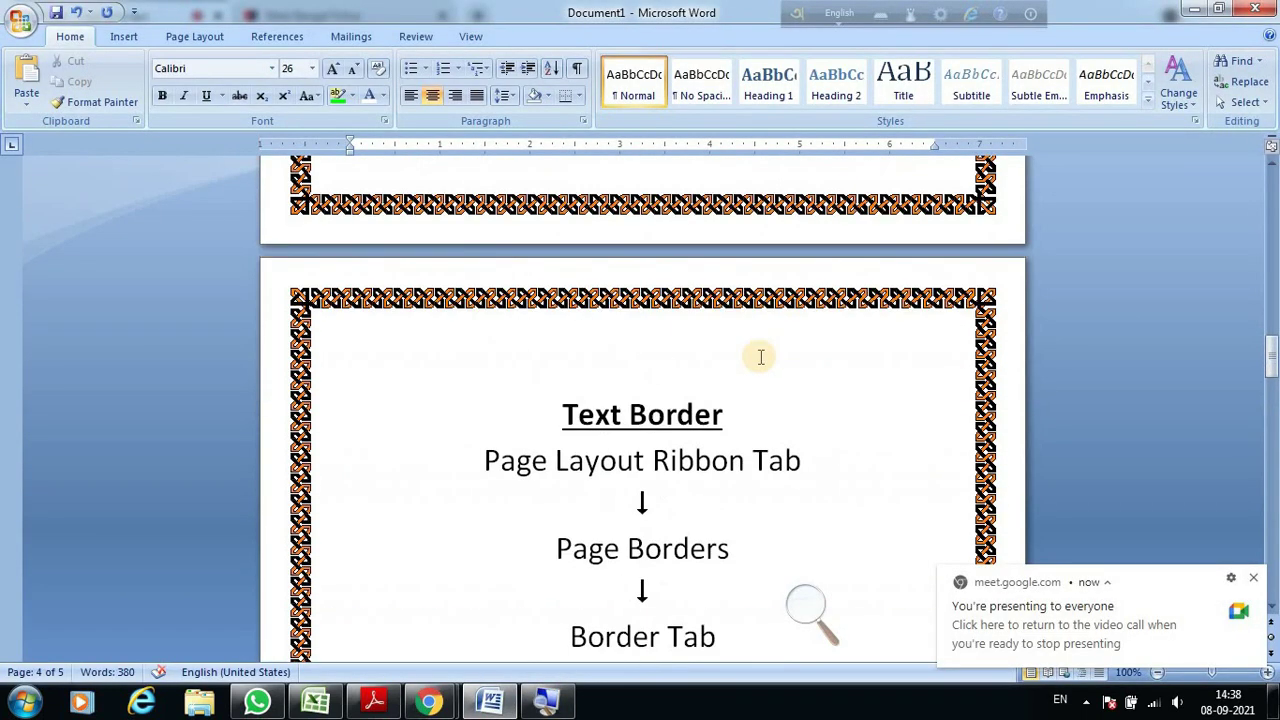
{"action": "scroll", "coordinate": [760, 357], "scroll_direction": "up", "scroll_amount": 5}
{"action": "scroll", "coordinate": [760, 357], "scroll_direction": "up", "scroll_amount": 5}
{"action": "scroll", "coordinate": [758, 353], "scroll_direction": "up", "scroll_amount": 5}
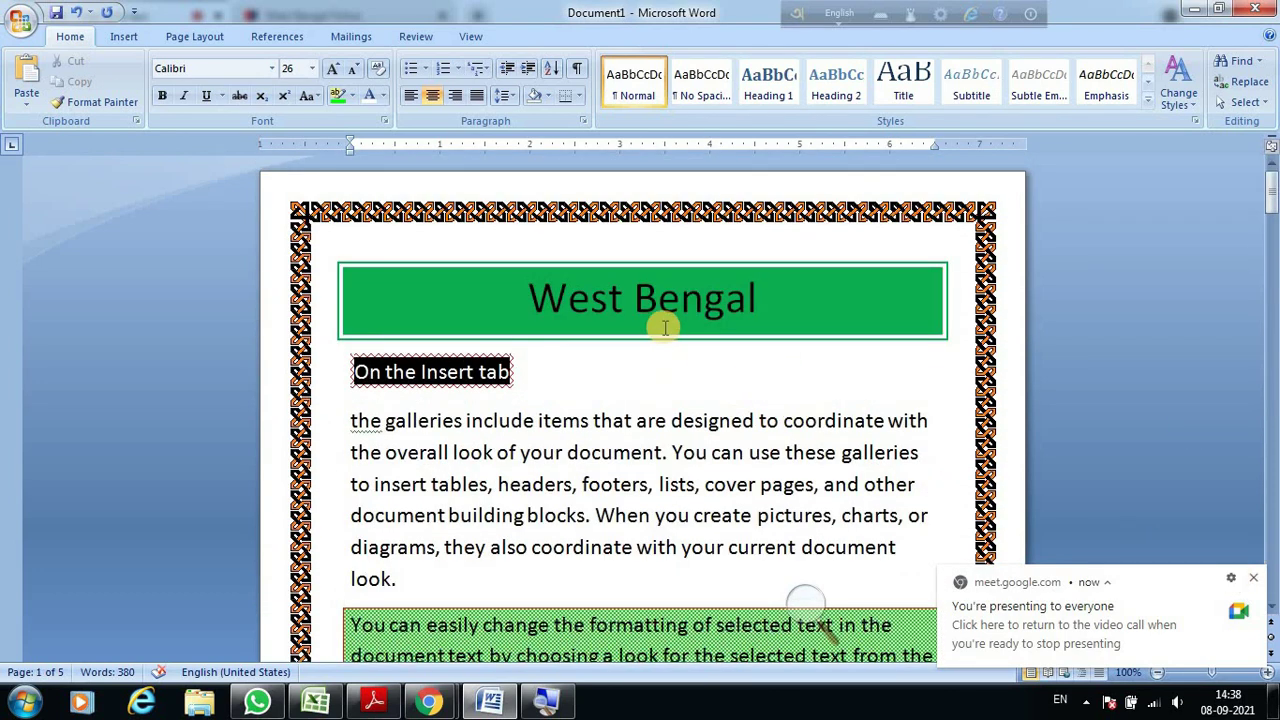
{"action": "scroll", "coordinate": [660, 360], "scroll_direction": "down", "scroll_amount": 1}
{"action": "scroll", "coordinate": [662, 360], "scroll_direction": "down", "scroll_amount": 5}
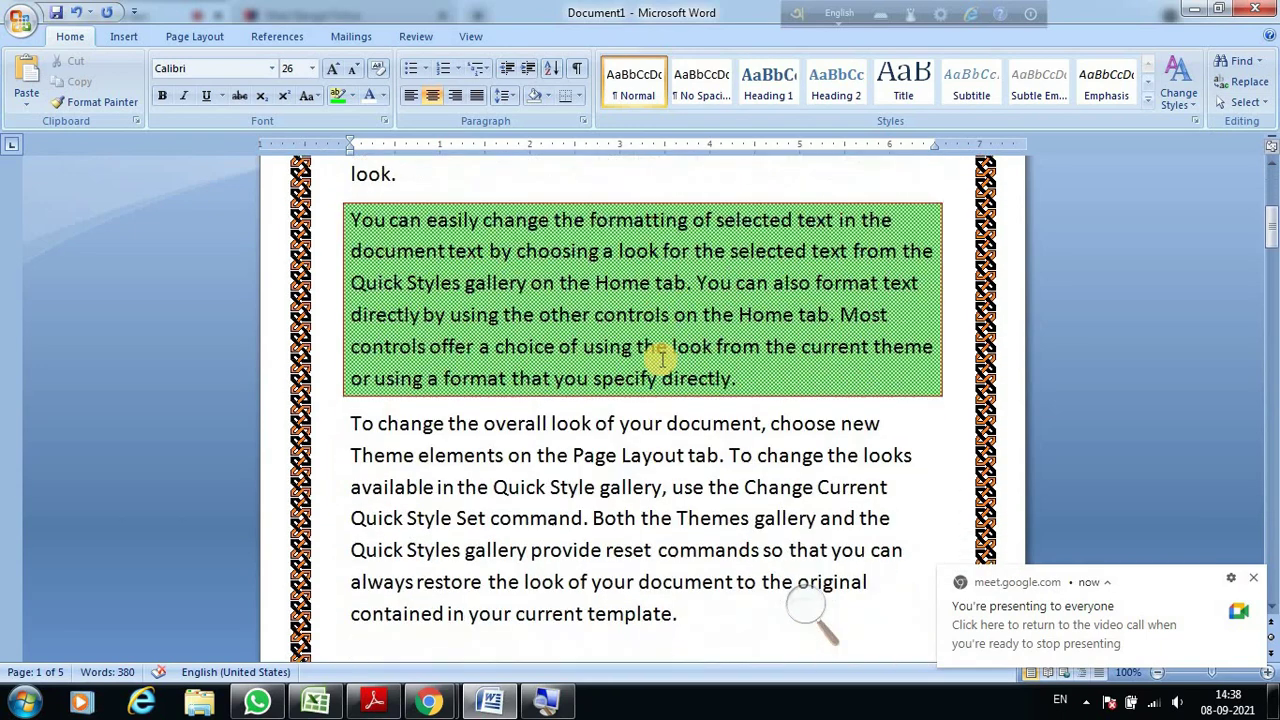
{"action": "scroll", "coordinate": [662, 360], "scroll_direction": "down", "scroll_amount": 3}
{"action": "scroll", "coordinate": [662, 362], "scroll_direction": "down", "scroll_amount": 4}
{"action": "scroll", "coordinate": [662, 370], "scroll_direction": "down", "scroll_amount": 1}
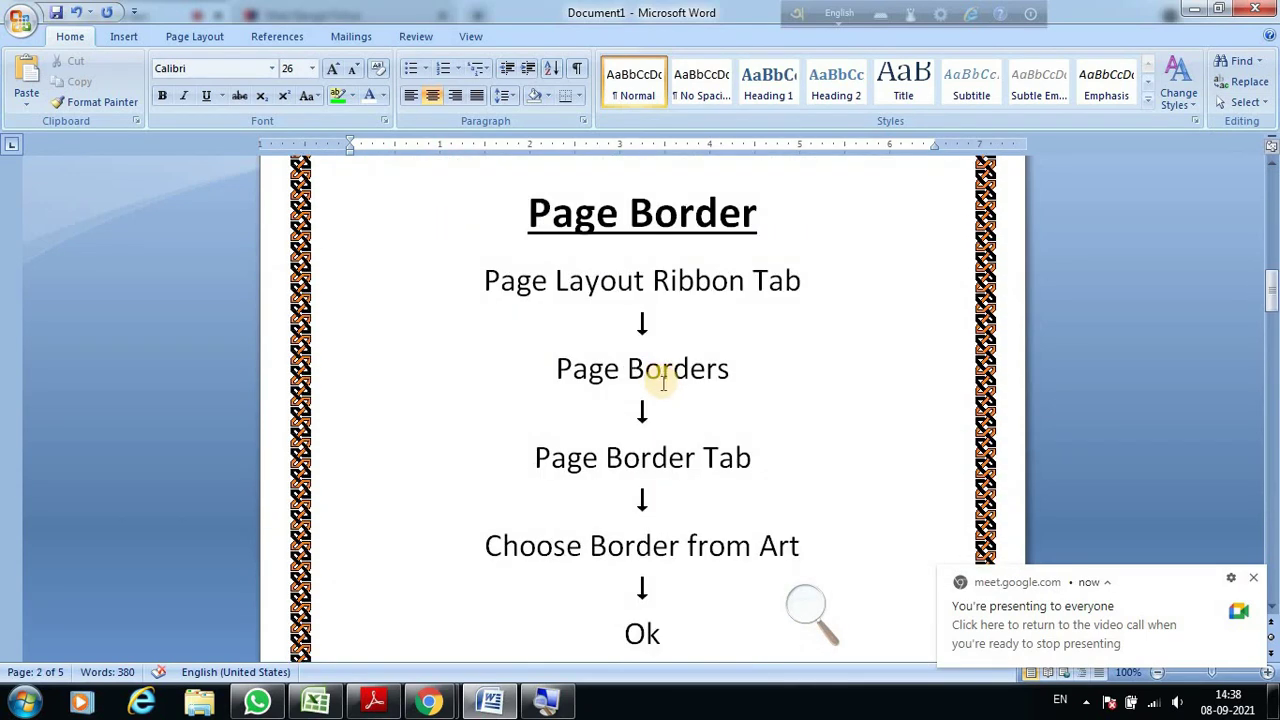
{"action": "scroll", "coordinate": [902, 372], "scroll_direction": "down", "scroll_amount": 6}
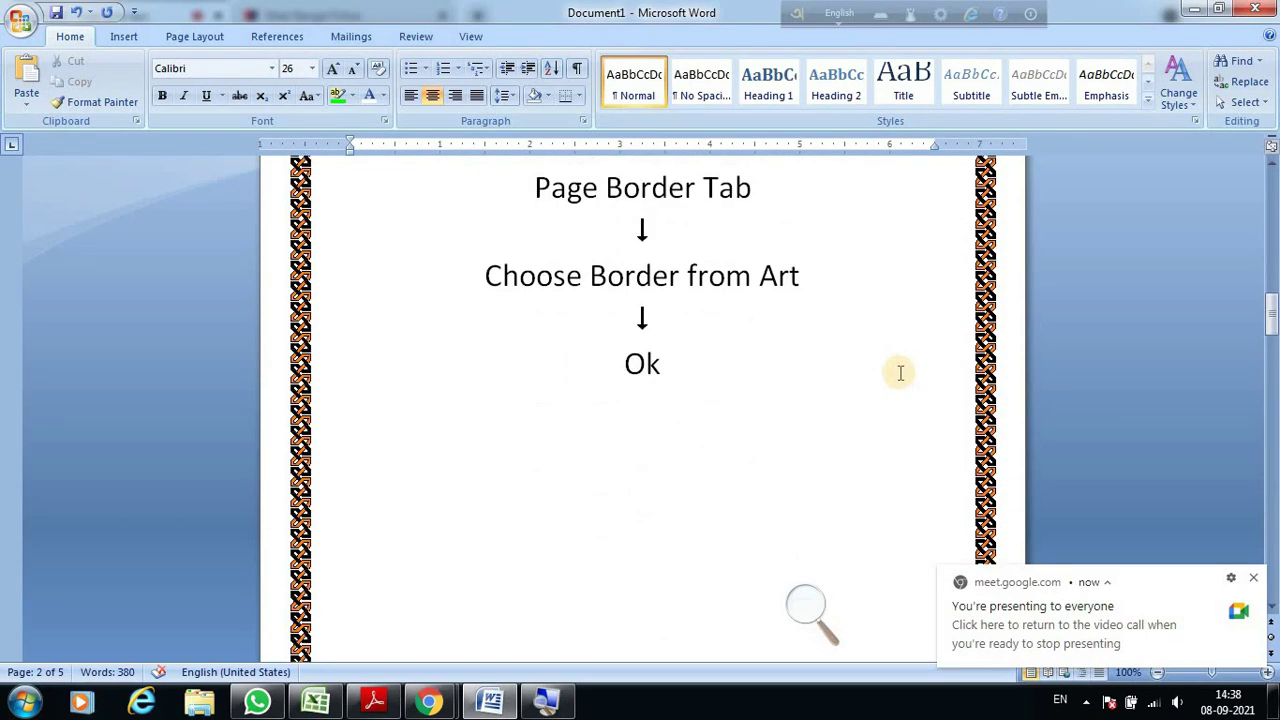
{"action": "scroll", "coordinate": [900, 375], "scroll_direction": "down", "scroll_amount": 8}
{"action": "scroll", "coordinate": [898, 377], "scroll_direction": "down", "scroll_amount": 4}
{"action": "scroll", "coordinate": [897, 379], "scroll_direction": "down", "scroll_amount": 1}
{"action": "scroll", "coordinate": [897, 379], "scroll_direction": "down", "scroll_amount": 1}
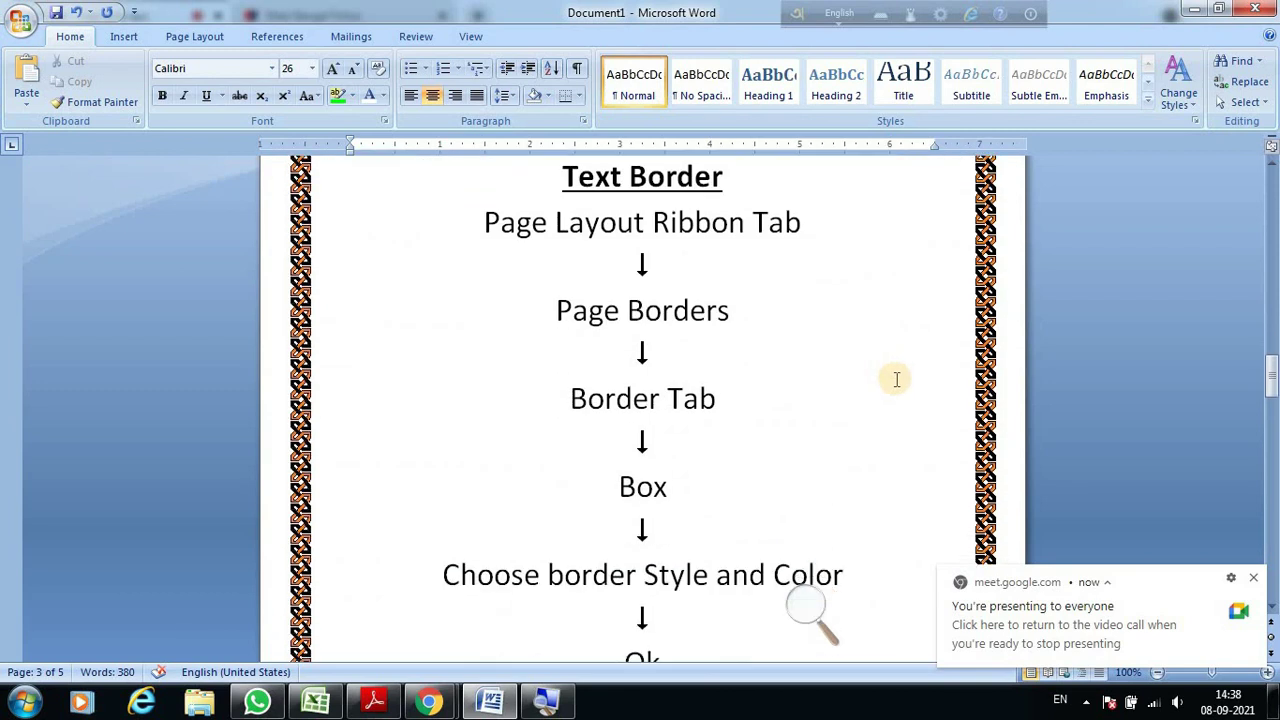
{"action": "scroll", "coordinate": [891, 372], "scroll_direction": "down", "scroll_amount": 2}
{"action": "scroll", "coordinate": [886, 373], "scroll_direction": "down", "scroll_amount": 8}
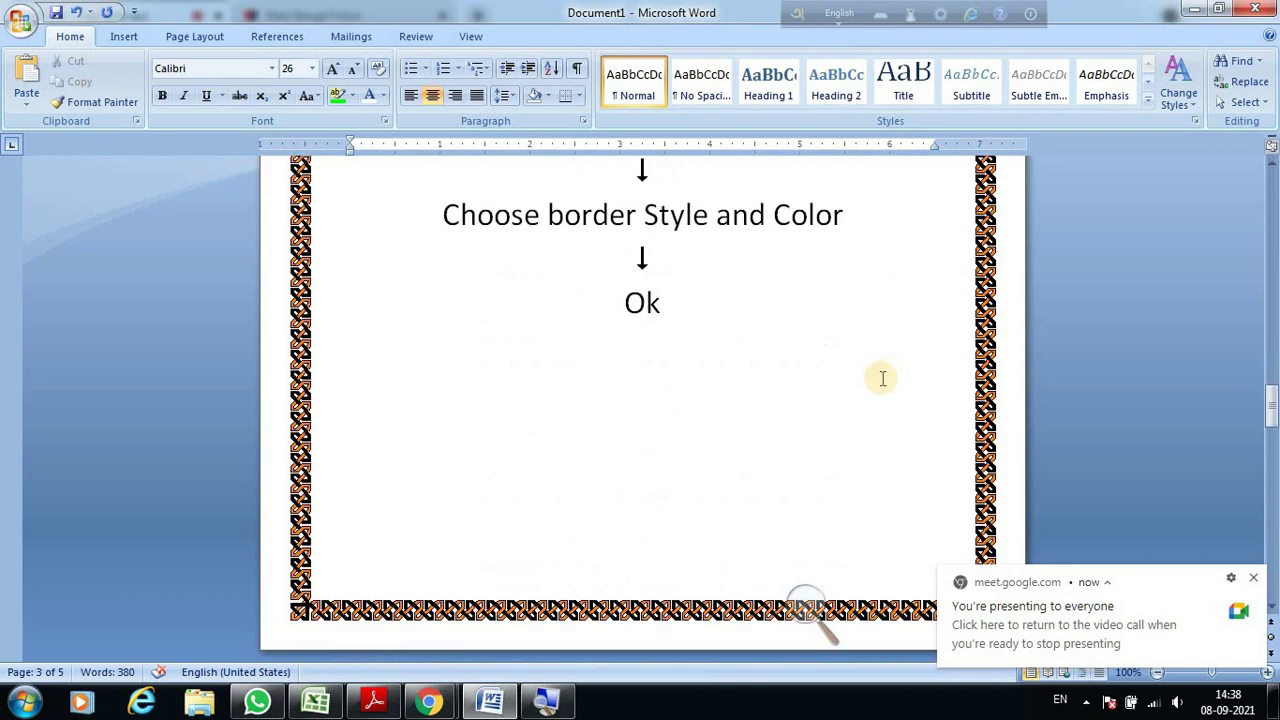
{"action": "scroll", "coordinate": [885, 377], "scroll_direction": "down", "scroll_amount": 10}
{"action": "scroll", "coordinate": [883, 378], "scroll_direction": "down", "scroll_amount": 3}
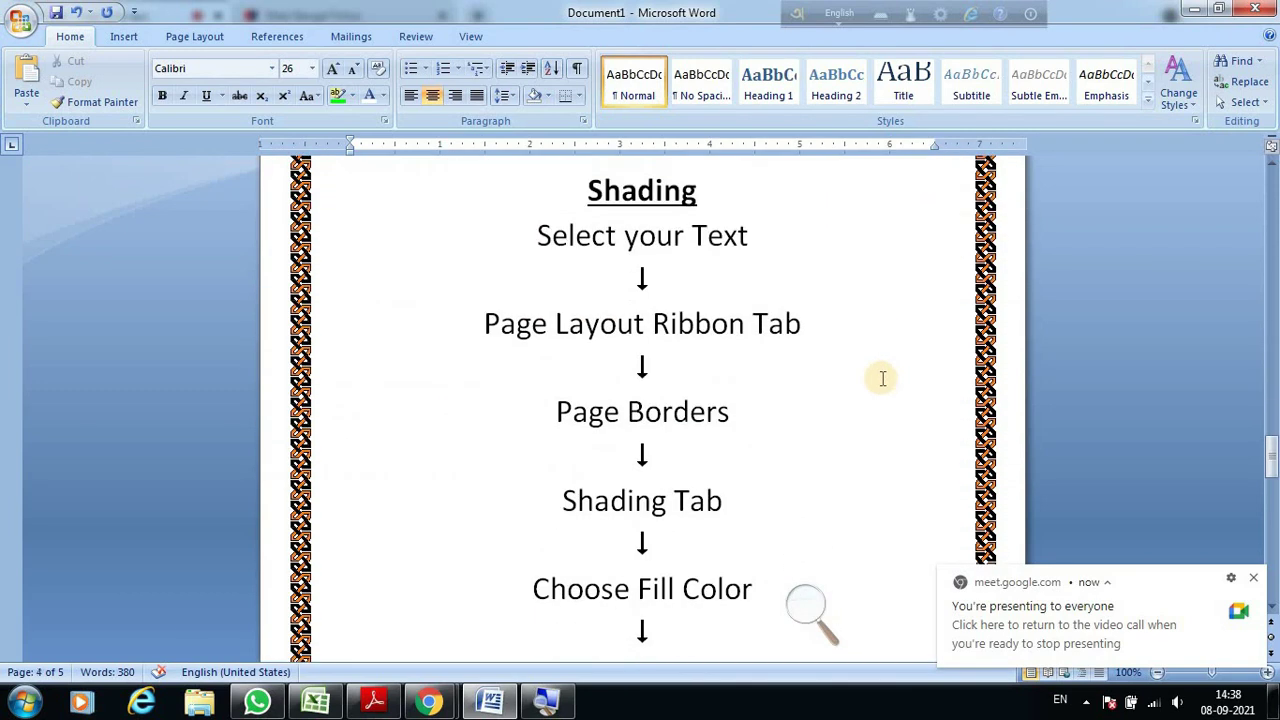
{"action": "scroll", "coordinate": [883, 378], "scroll_direction": "down", "scroll_amount": 8}
{"action": "scroll", "coordinate": [883, 378], "scroll_direction": "down", "scroll_amount": 8}
{"action": "scroll", "coordinate": [883, 378], "scroll_direction": "down", "scroll_amount": 6}
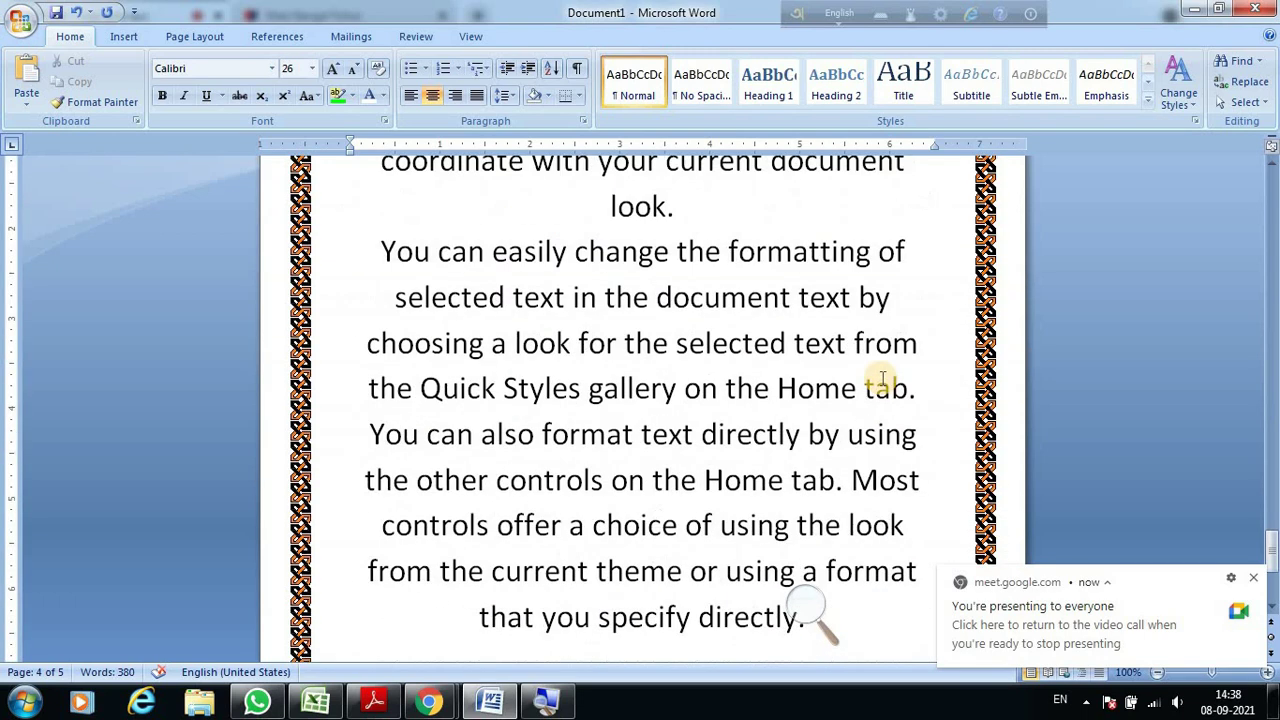
{"action": "scroll", "coordinate": [883, 379], "scroll_direction": "down", "scroll_amount": 6}
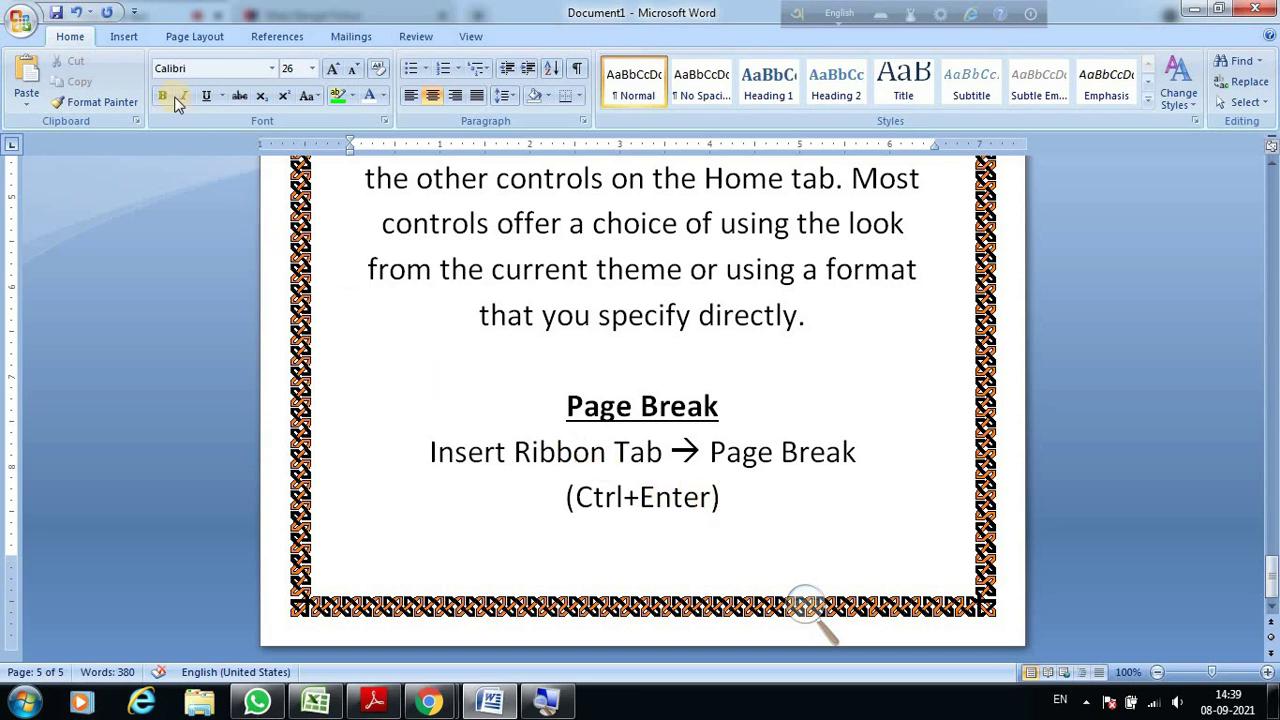
Insert two page breaks after the '(Ctrl+Enter)' line, using Insert > Page Break and then Ctrl+Enter.
{"action": "left_click", "coordinate": [125, 37]}
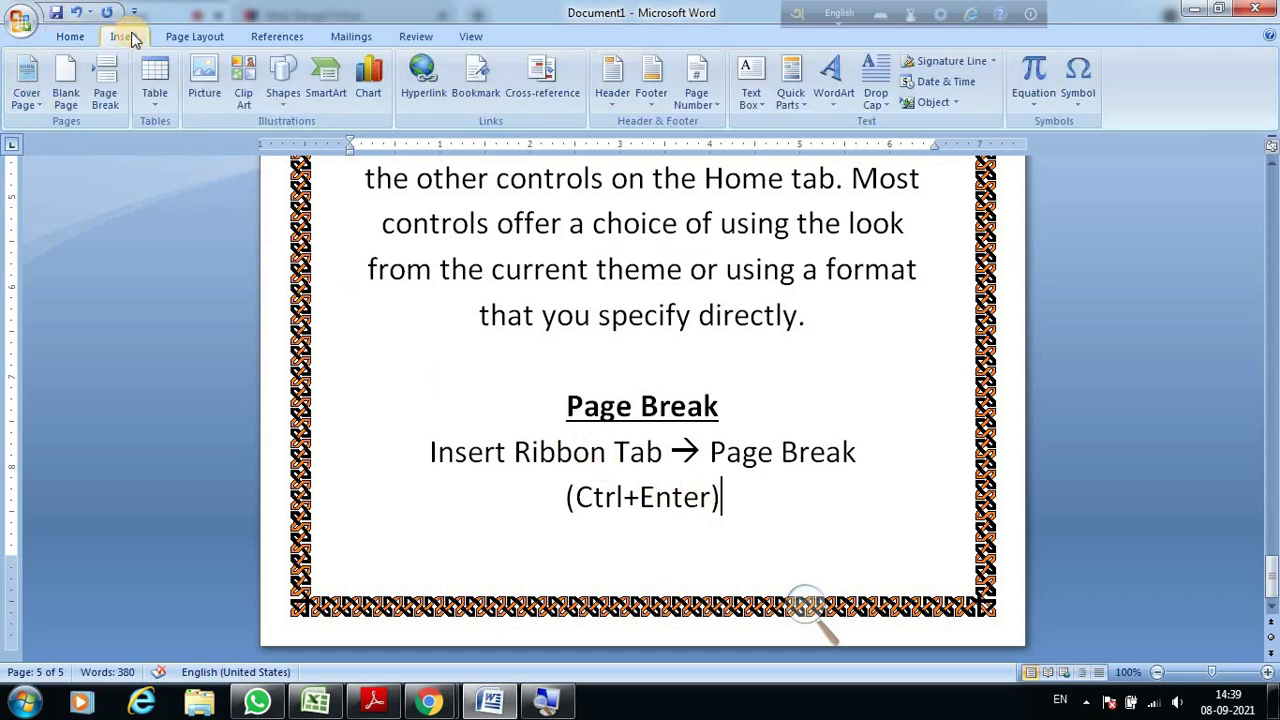
{"action": "left_click", "coordinate": [108, 80]}
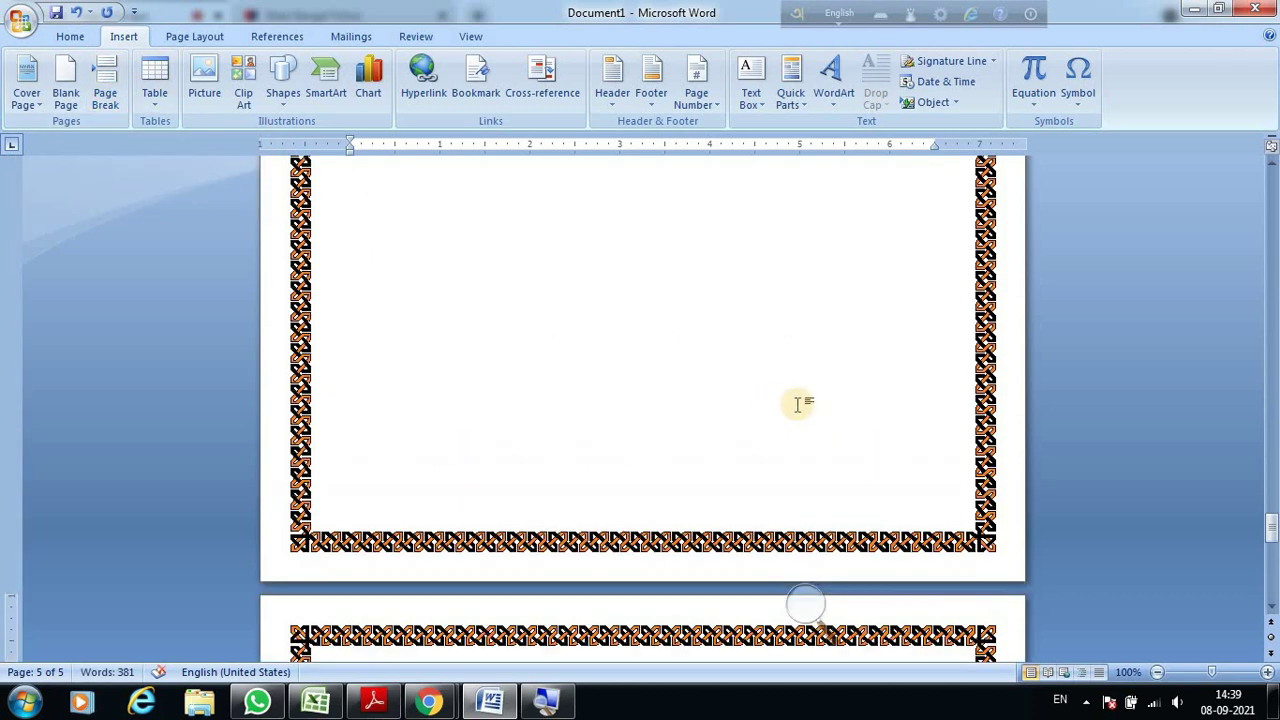
{"action": "key", "text": "ctrl+Return"}
{"action": "key", "text": "ctrl+Return"}
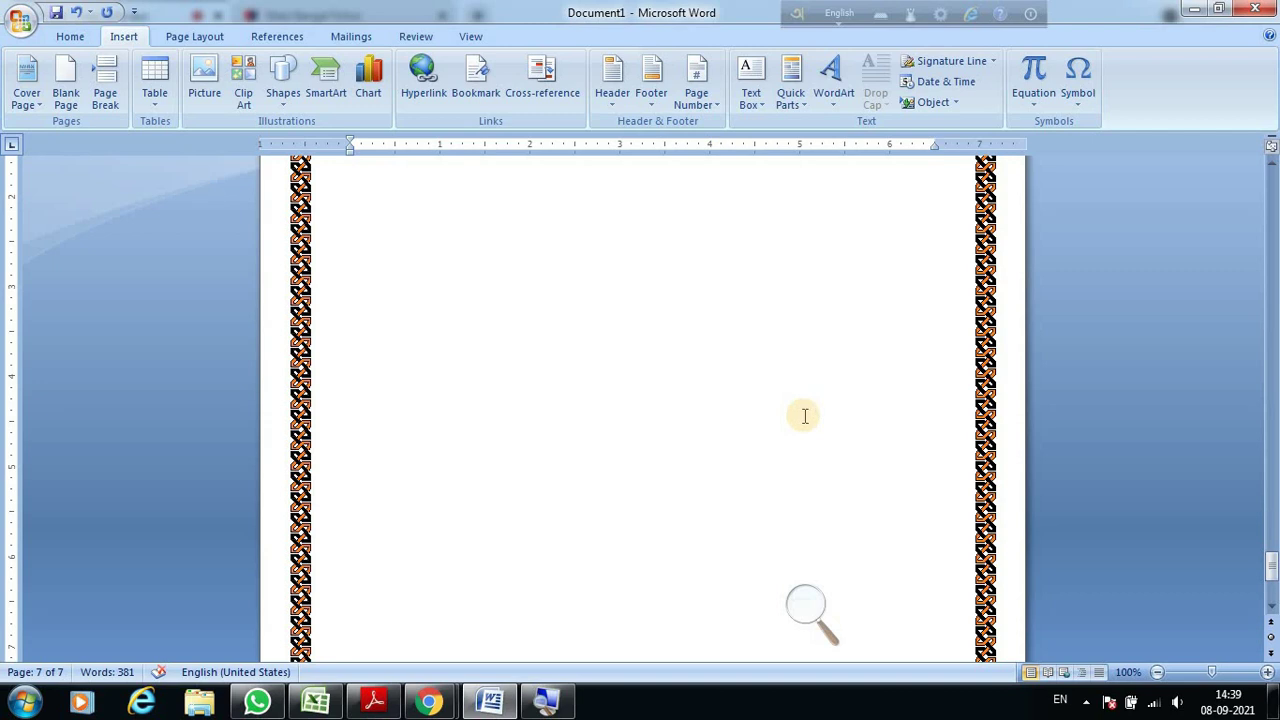
Scroll through the new blank bordered pages and back up to the Page Break section.
{"action": "scroll", "coordinate": [804, 416], "scroll_direction": "down", "scroll_amount": 3}
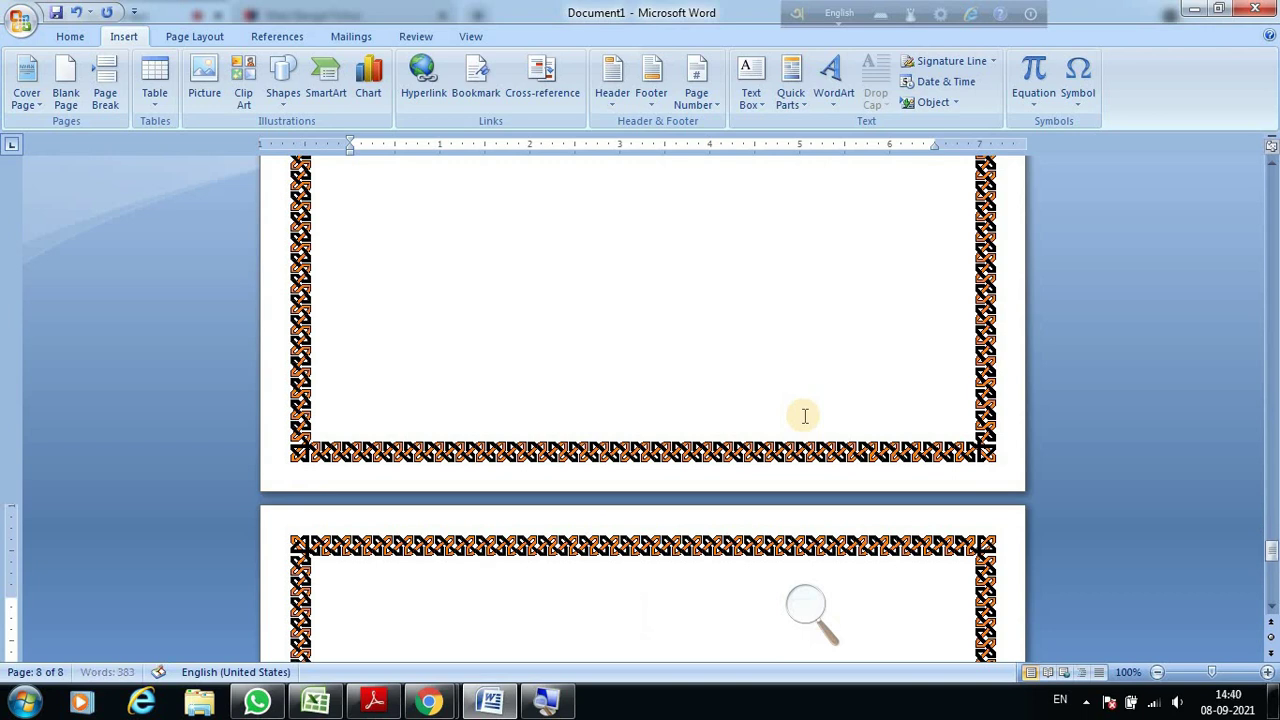
{"action": "scroll", "coordinate": [651, 391], "scroll_direction": "down", "scroll_amount": 5}
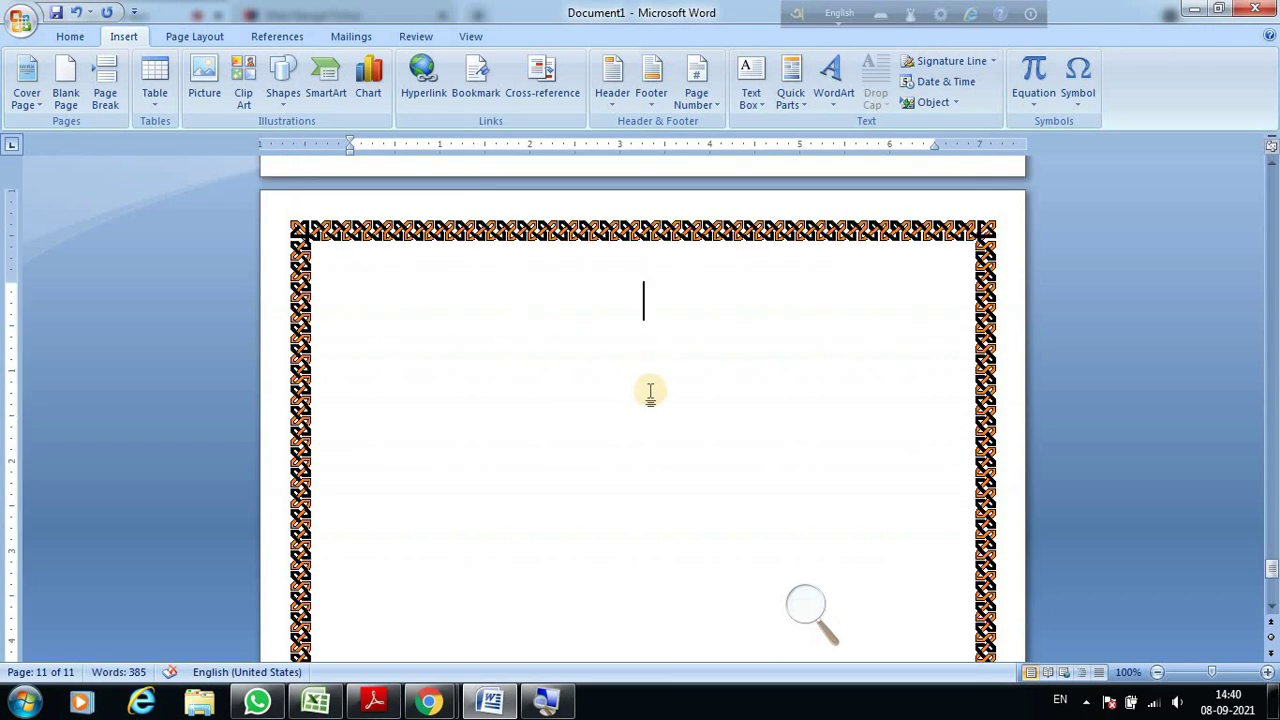
{"action": "scroll", "coordinate": [649, 390], "scroll_direction": "up", "scroll_amount": 10}
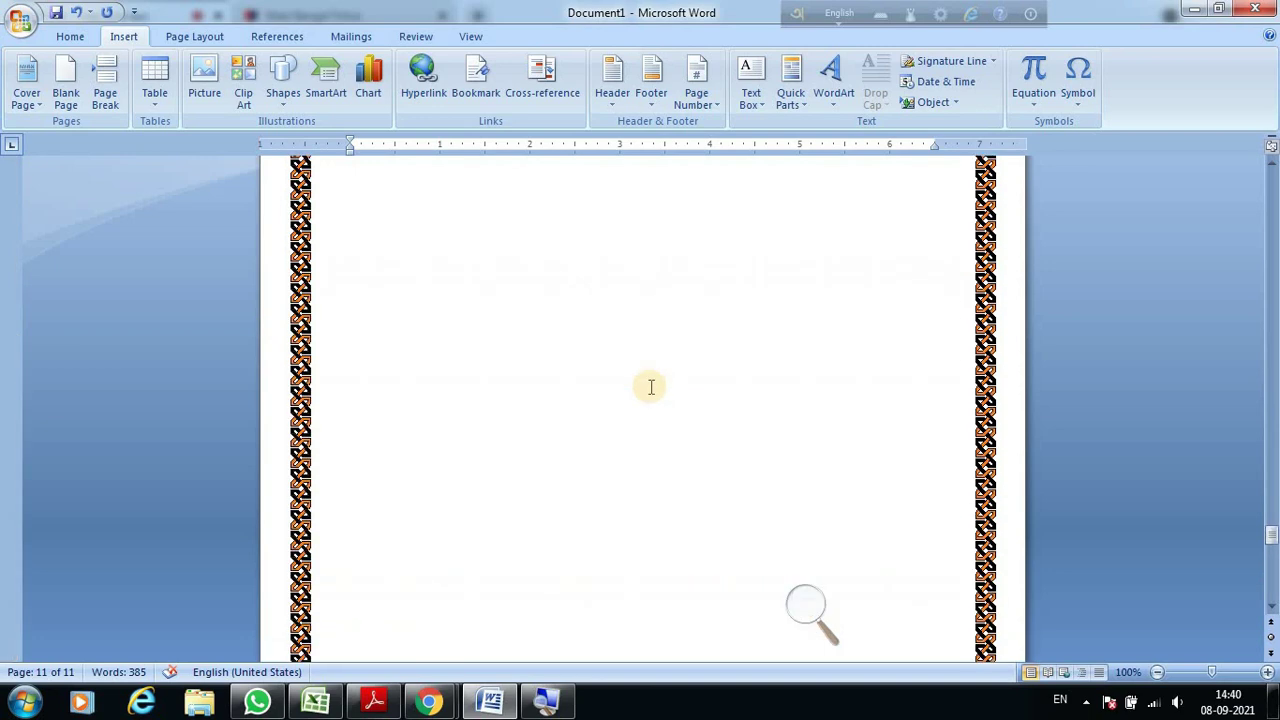
{"action": "scroll", "coordinate": [649, 390], "scroll_direction": "up", "scroll_amount": 10}
{"action": "scroll", "coordinate": [810, 340], "scroll_direction": "up", "scroll_amount": 5}
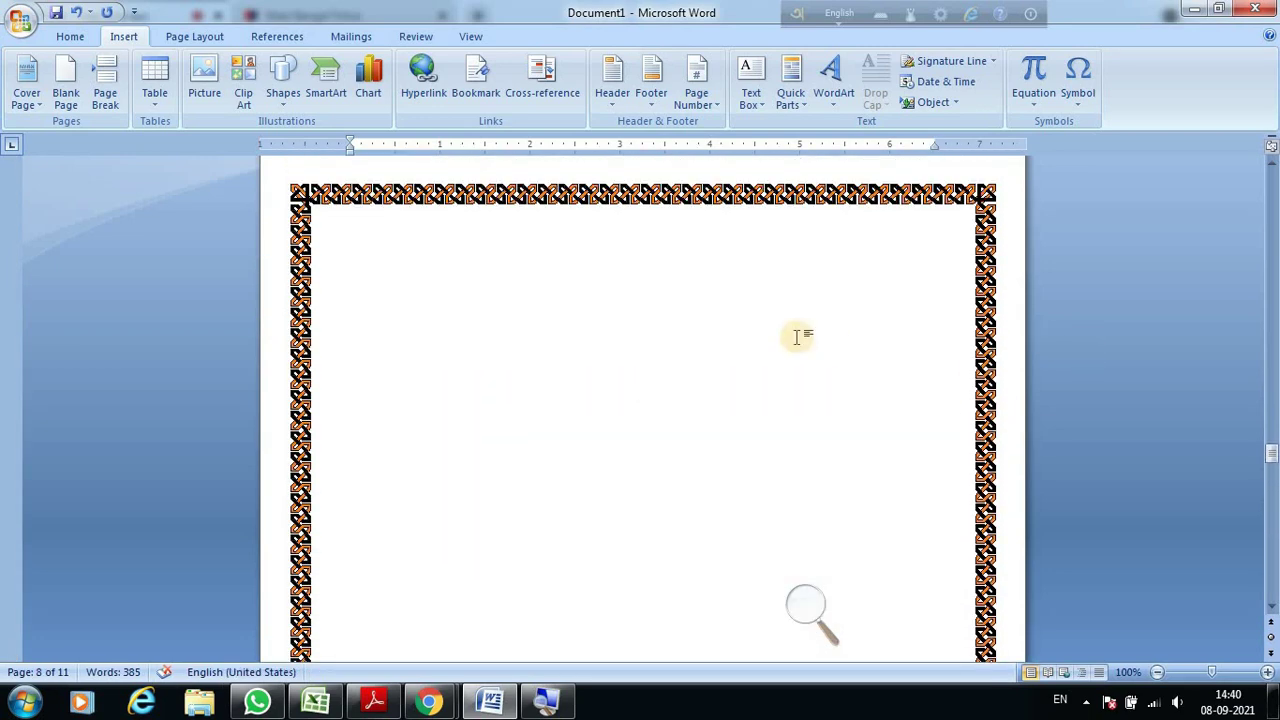
{"action": "scroll", "coordinate": [797, 337], "scroll_direction": "up", "scroll_amount": 5}
{"action": "scroll", "coordinate": [795, 330], "scroll_direction": "up", "scroll_amount": 5}
{"action": "scroll", "coordinate": [793, 325], "scroll_direction": "up", "scroll_amount": 5}
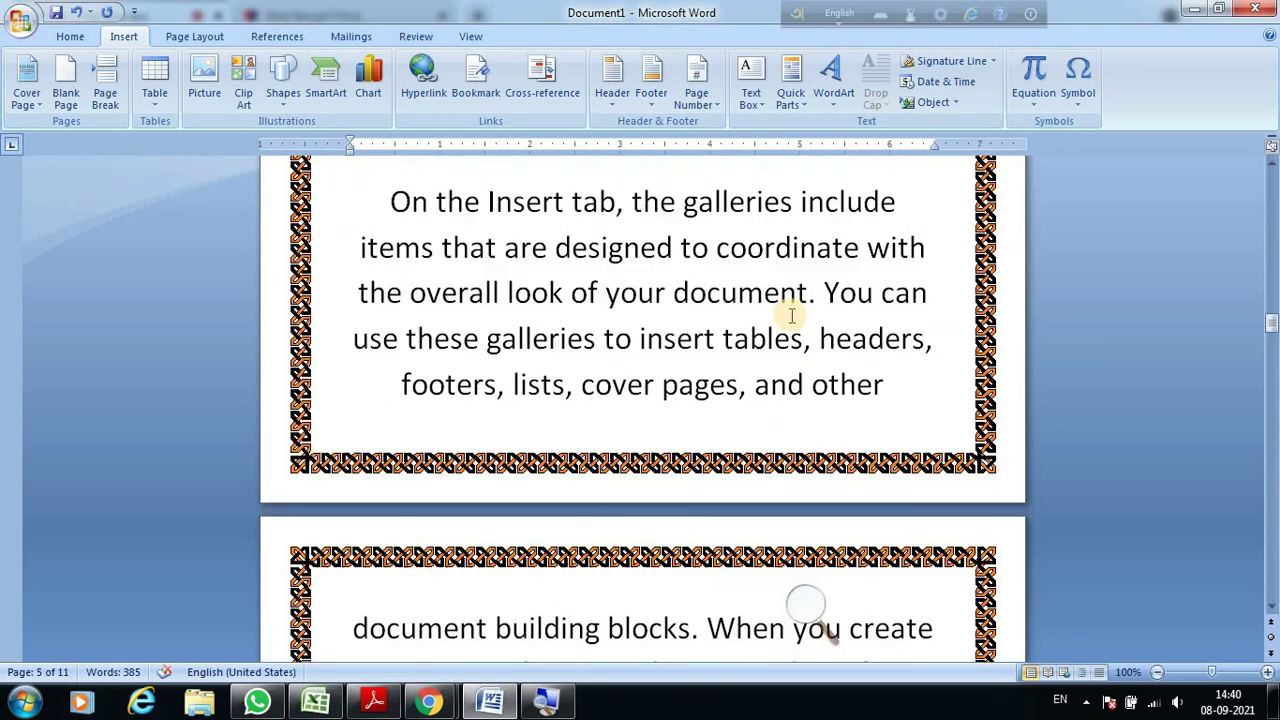
{"action": "scroll", "coordinate": [790, 315], "scroll_direction": "up", "scroll_amount": 5}
{"action": "scroll", "coordinate": [790, 315], "scroll_direction": "down", "scroll_amount": 5}
{"action": "scroll", "coordinate": [790, 315], "scroll_direction": "up", "scroll_amount": 10}
{"action": "scroll", "coordinate": [790, 315], "scroll_direction": "down", "scroll_amount": 4}
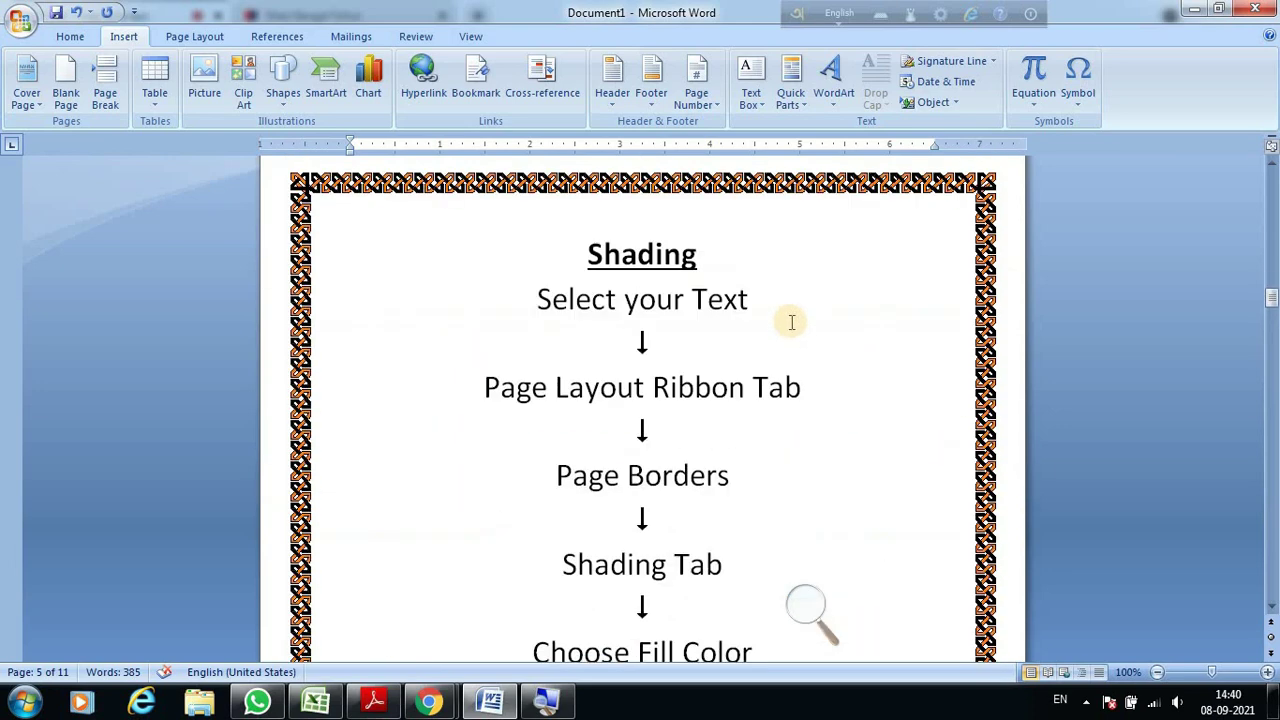
{"action": "scroll", "coordinate": [786, 333], "scroll_direction": "down", "scroll_amount": 8}
{"action": "scroll", "coordinate": [777, 334], "scroll_direction": "down", "scroll_amount": 4}
{"action": "scroll", "coordinate": [826, 346], "scroll_direction": "down", "scroll_amount": 3}
{"action": "scroll", "coordinate": [777, 337], "scroll_direction": "down", "scroll_amount": 1}
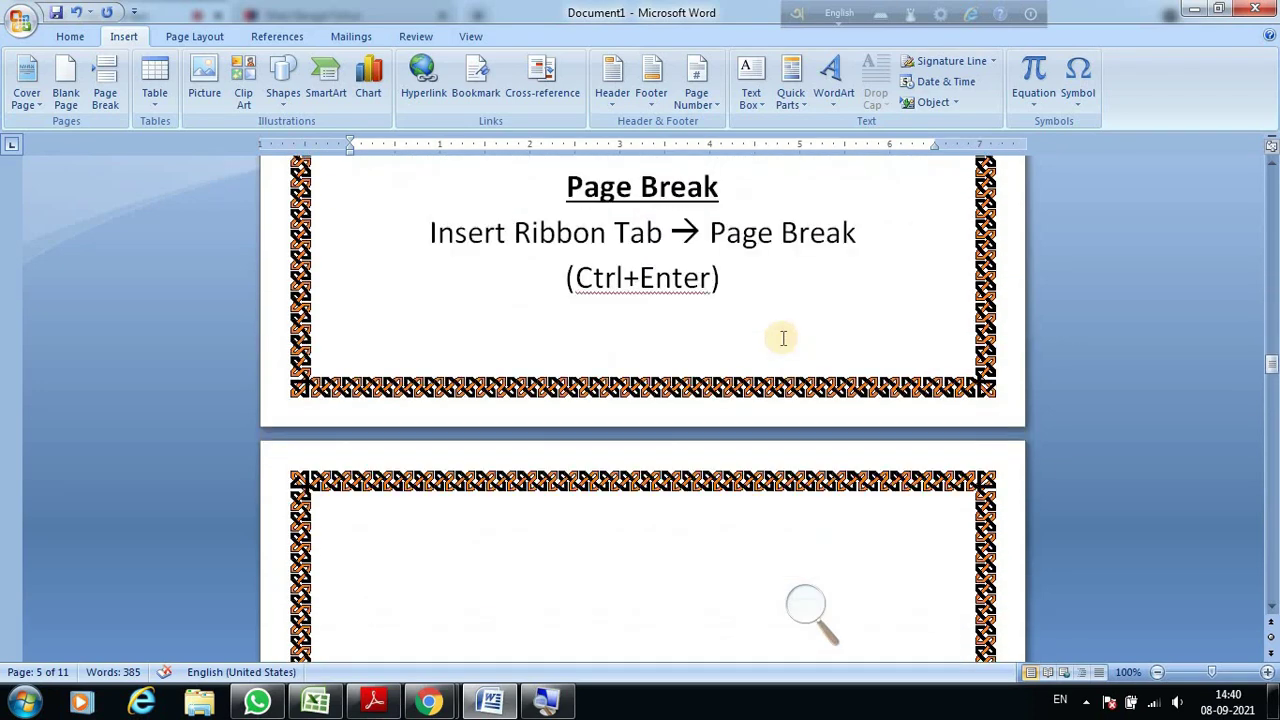
{"action": "scroll", "coordinate": [733, 362], "scroll_direction": "up", "scroll_amount": 1}
Select the Page Break heading and its instructions, deselect them, and return to the Home commands.
{"action": "left_click_drag", "start_coordinate": [733, 362], "coordinate": [457, 263]}
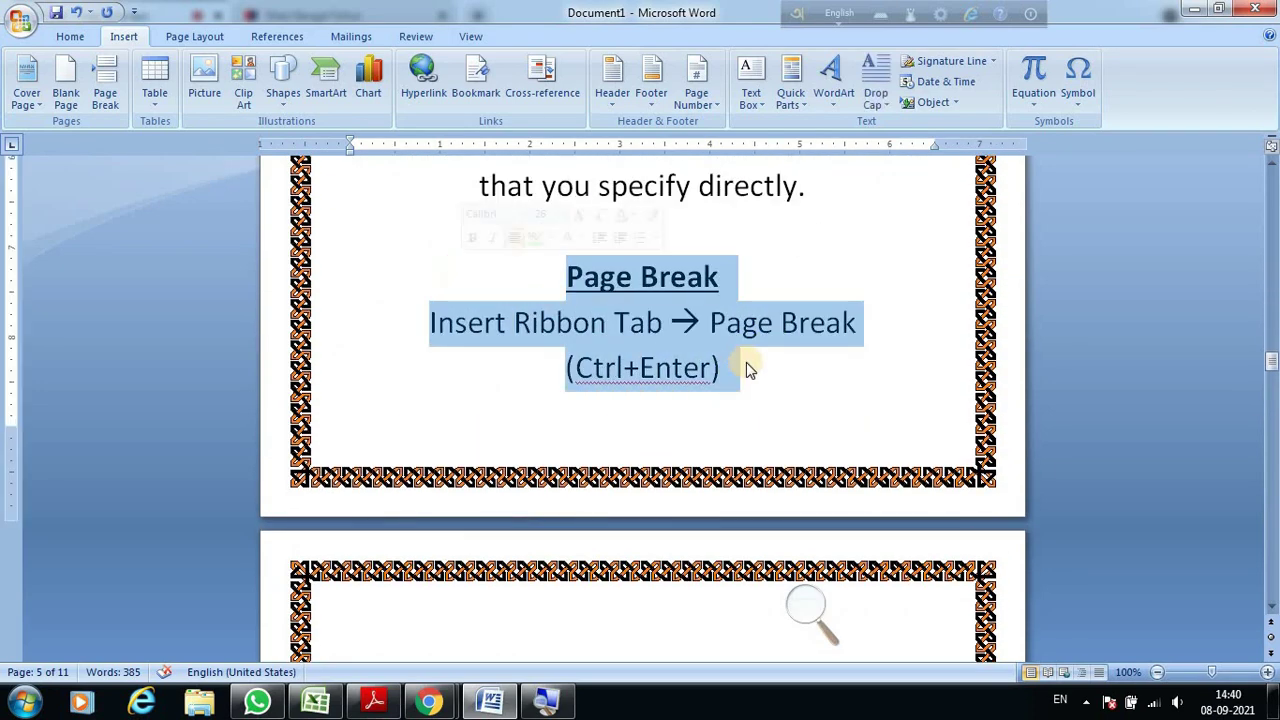
{"action": "left_click", "coordinate": [770, 389]}
{"action": "left_click", "coordinate": [70, 36]}
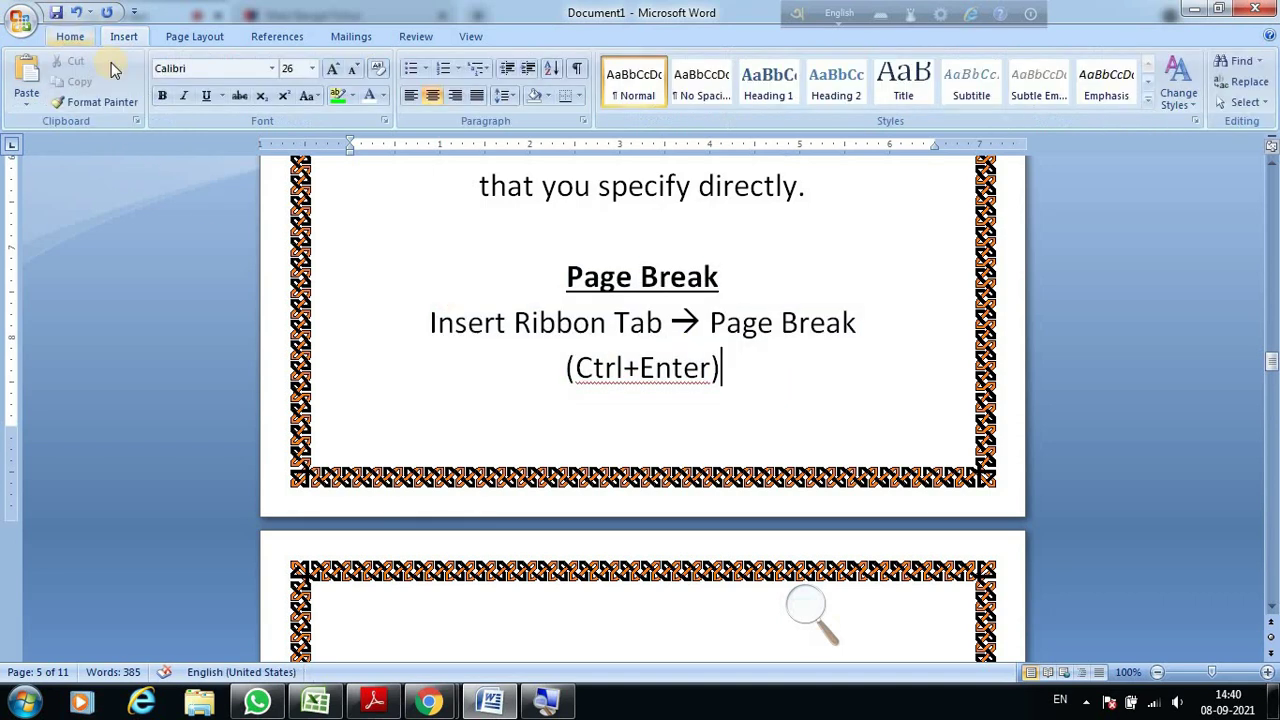